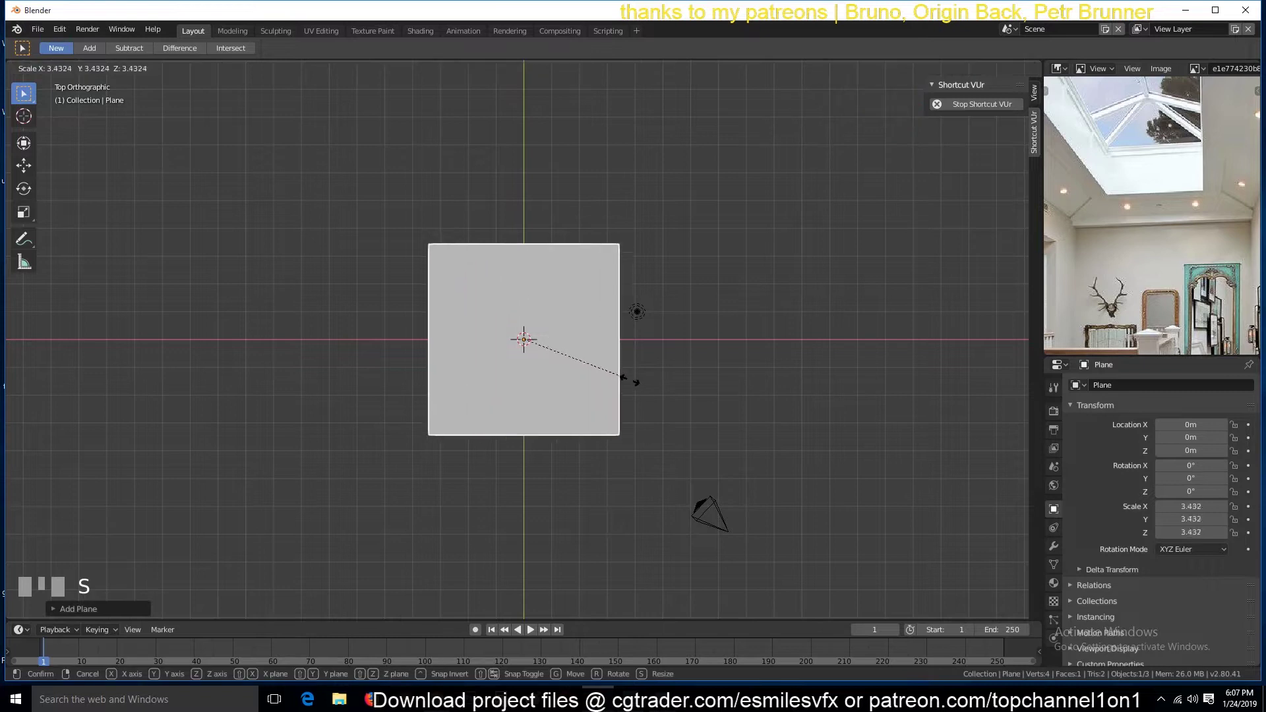
Scale the new plane uniformly to 5
left_click(674, 402)
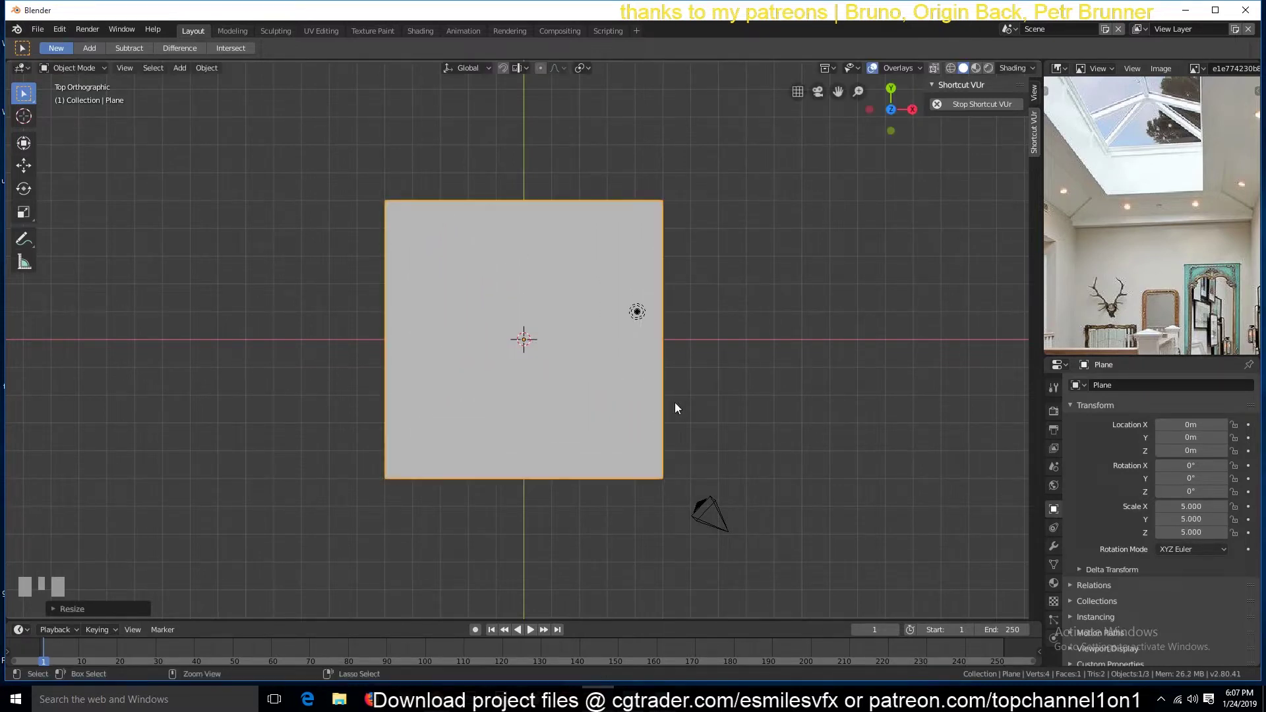
scroll(500, 411, "down", 3)
key("s")
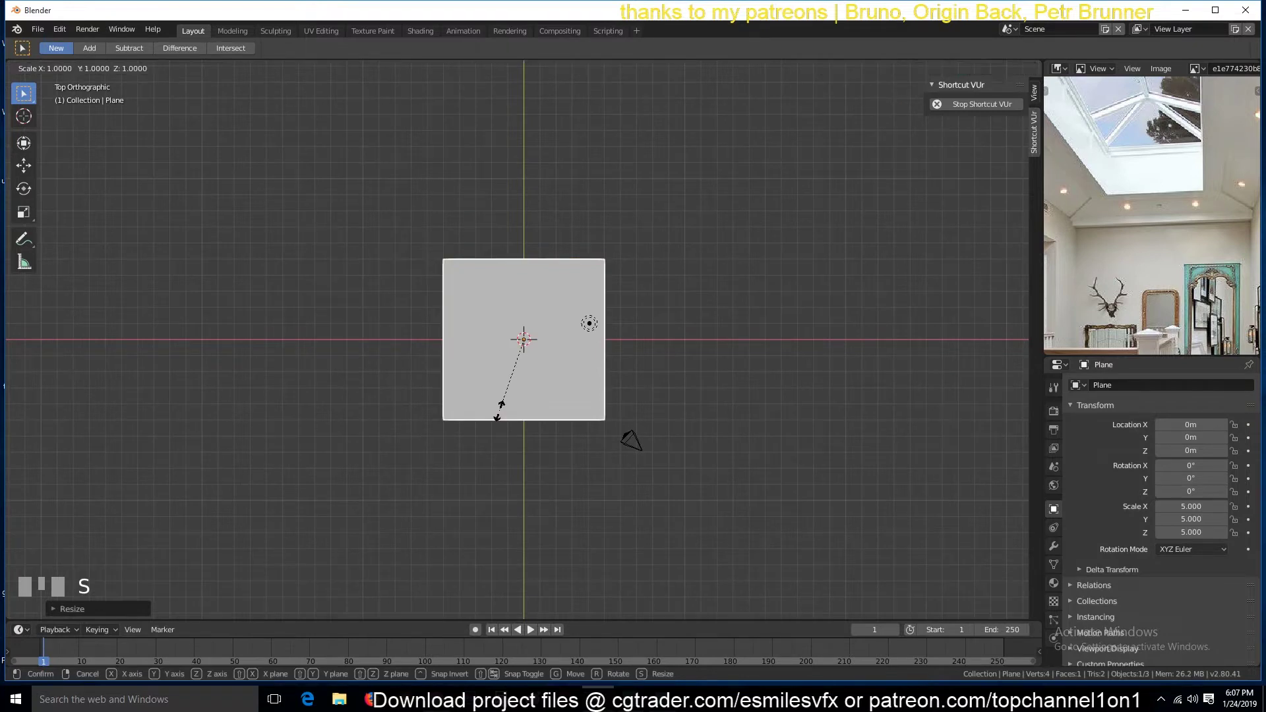
key("y")
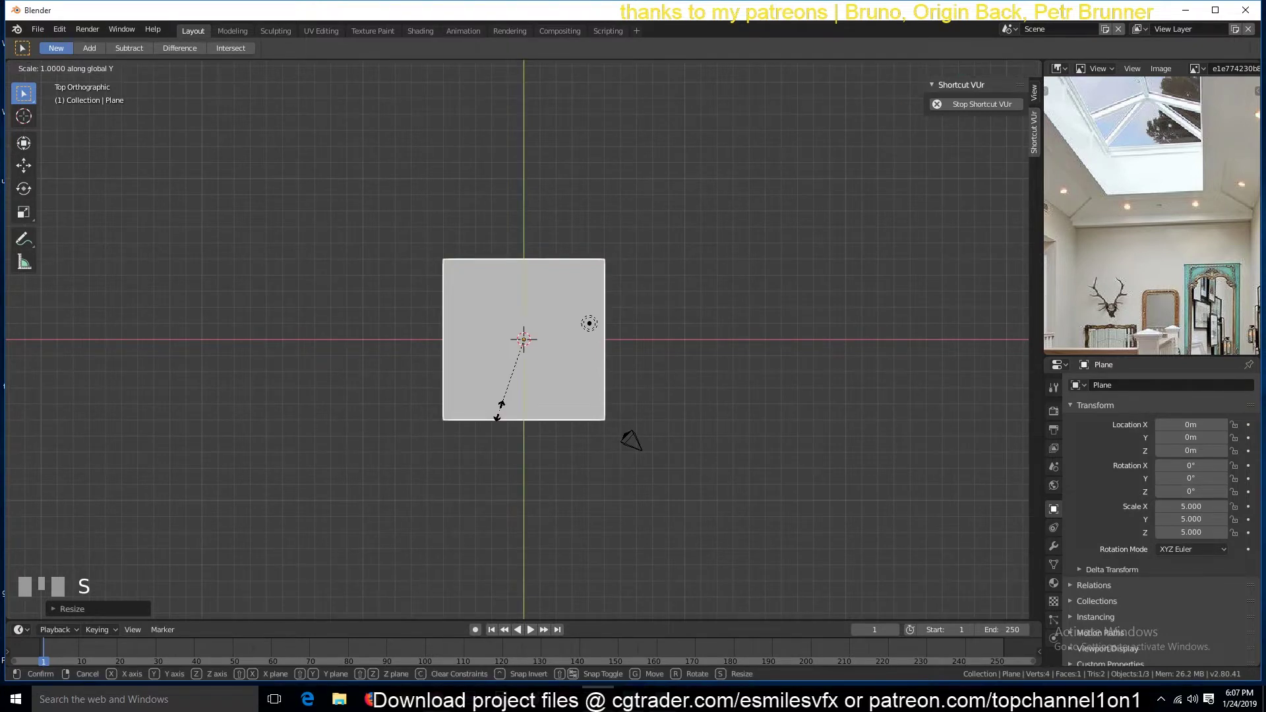
type("4")
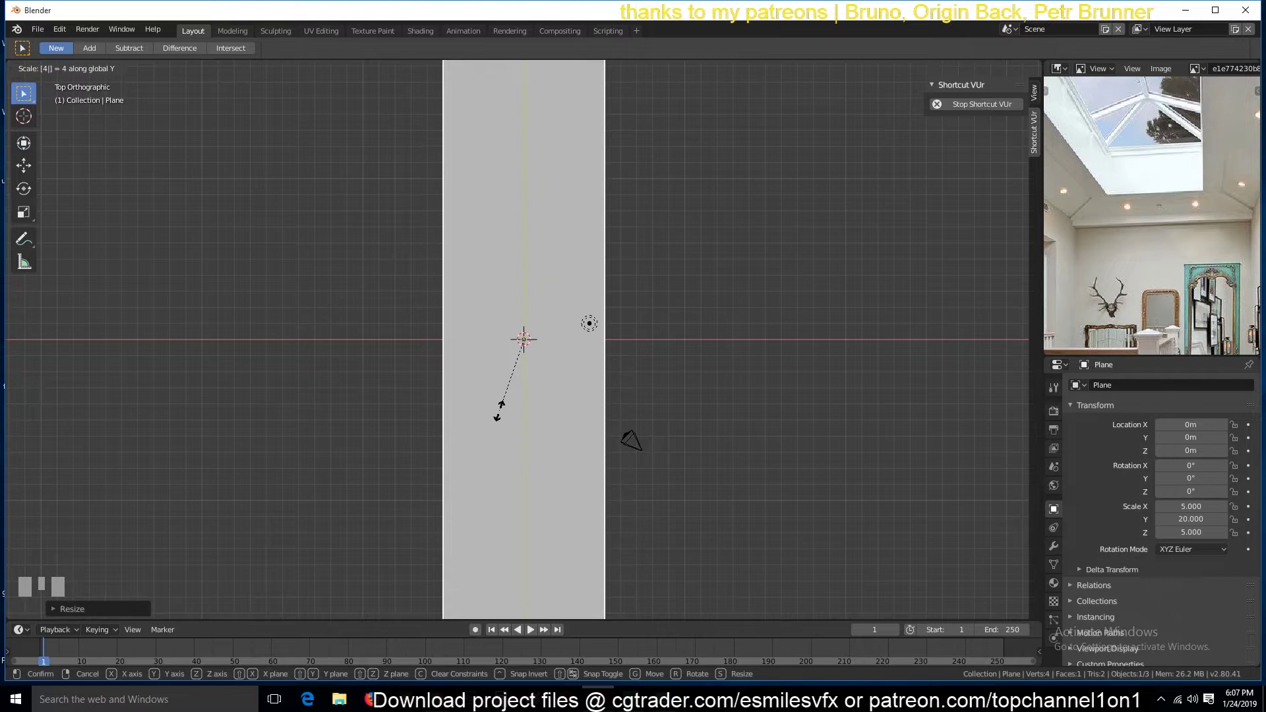
right_click(499, 412)
Stretch the plane along the Y axis only, to a Y scale of 10.5
key("s")
key("y")
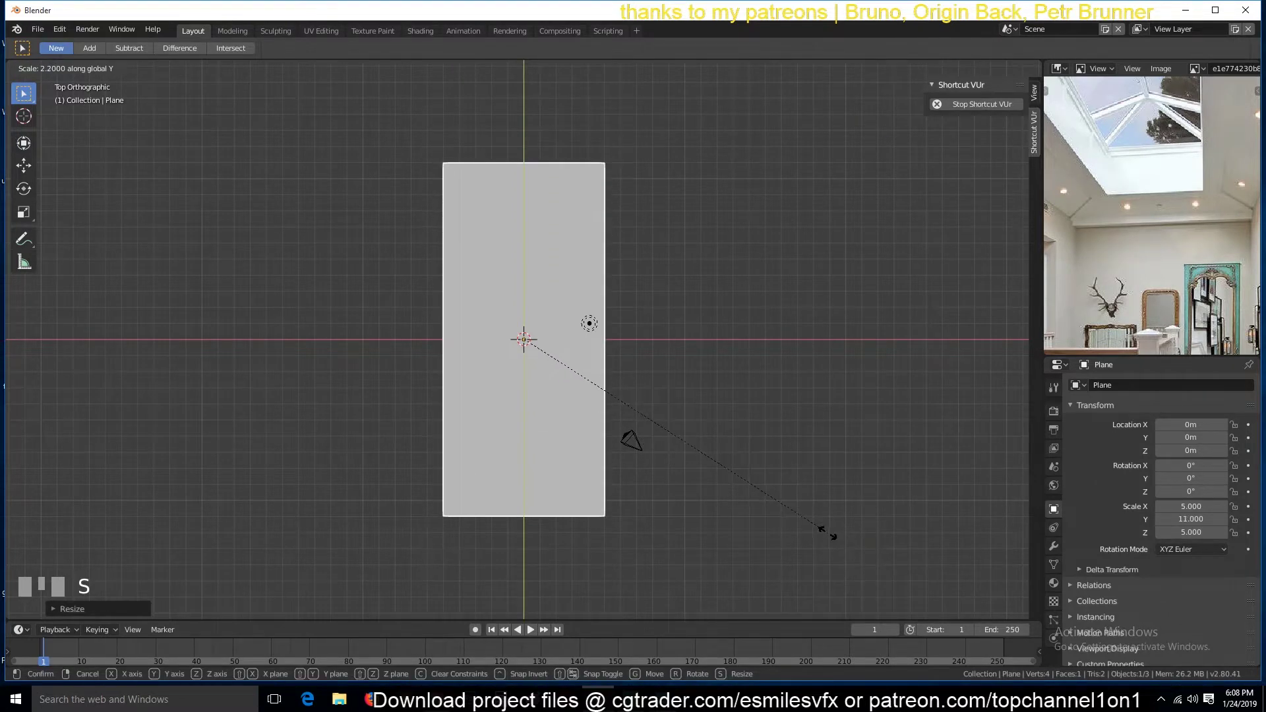
left_click(824, 531, "ctrl")
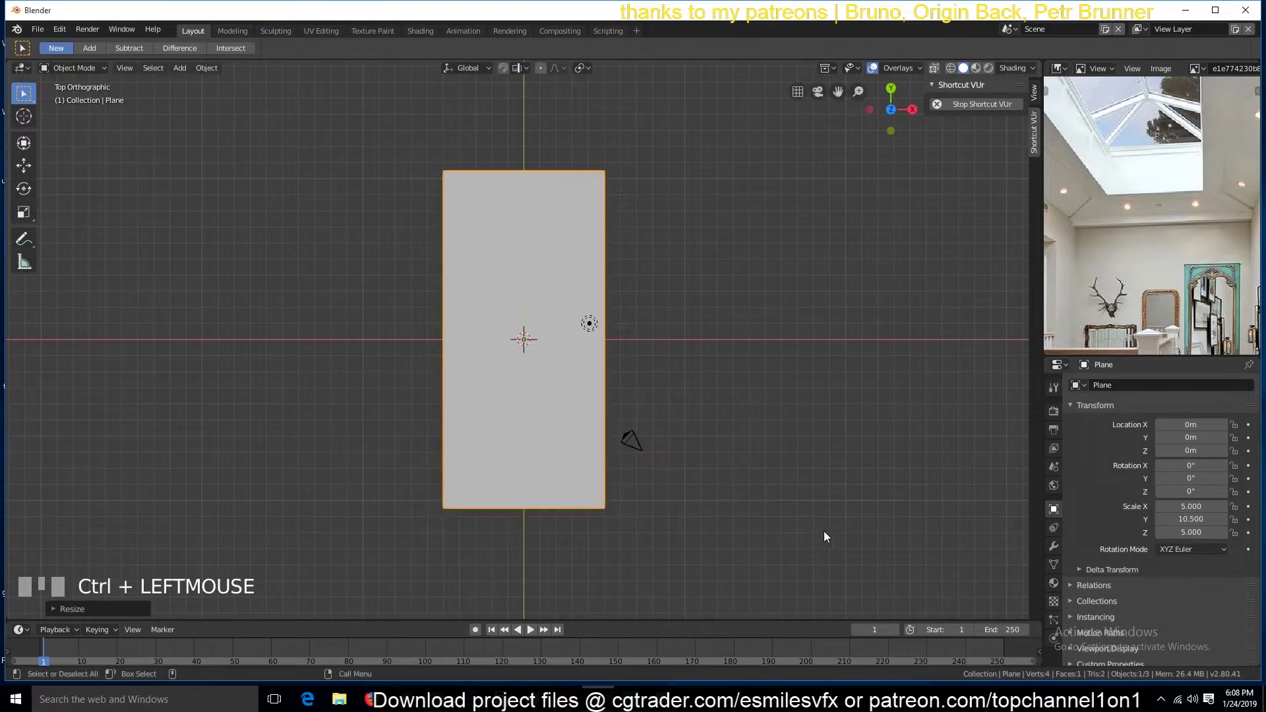
Edit the plane's mesh in wireframe and add a centred lengthwise loop cut along the Y axis
key("Tab")
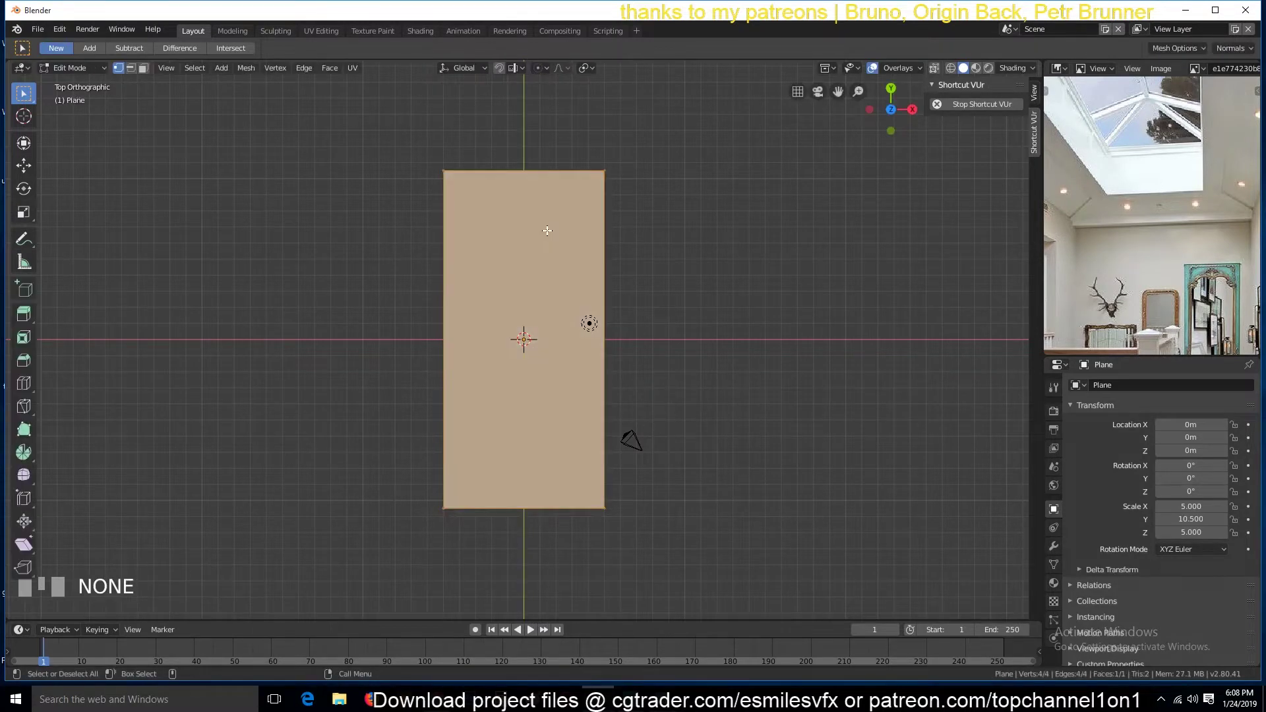
key("shift+z")
key("a")
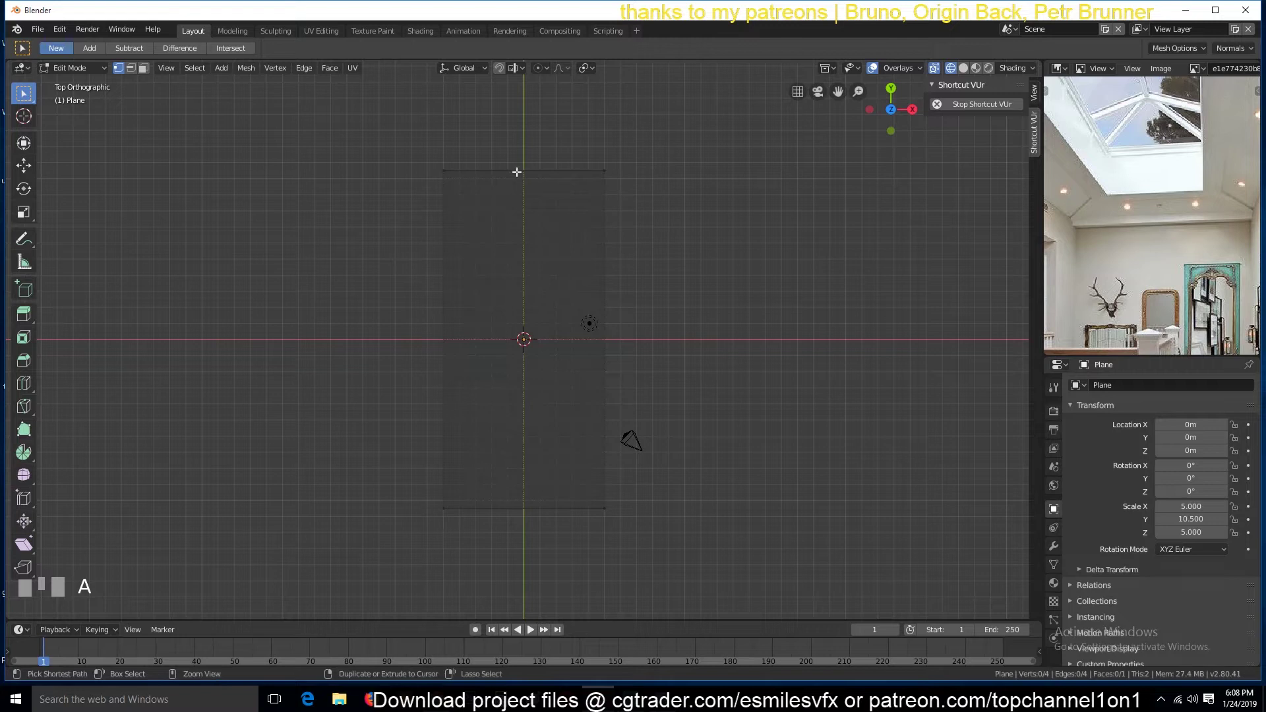
key("ctrl+r")
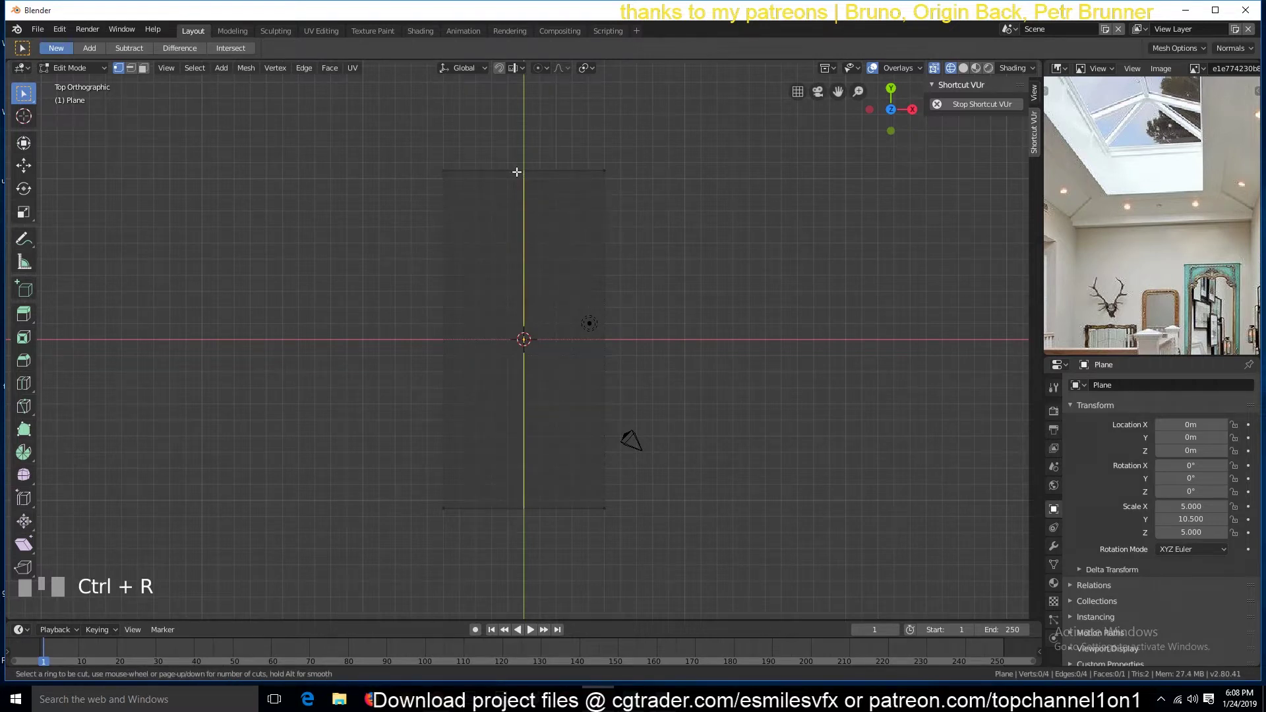
left_click(517, 172)
right_click(529, 182)
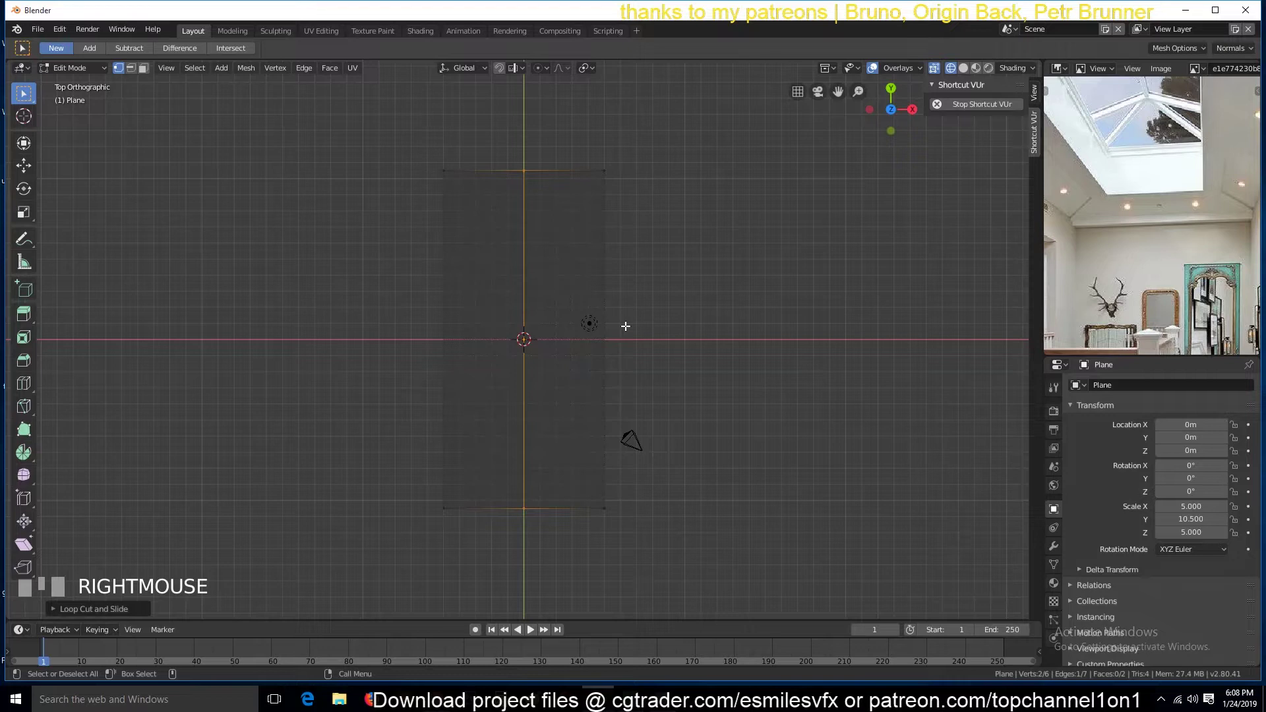
Add two crosswise loop cuts, one across the plane's middle and one centred in its lower (-Y) half
key("ctrl+r")
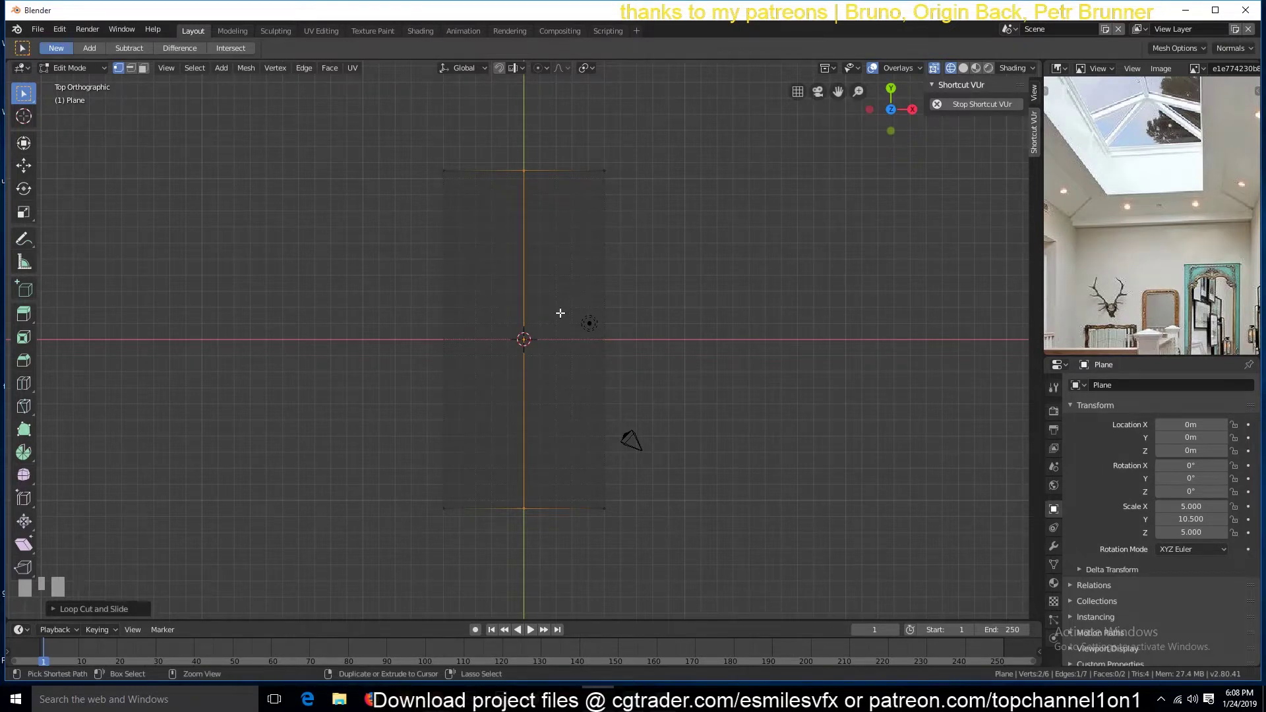
left_click(552, 315)
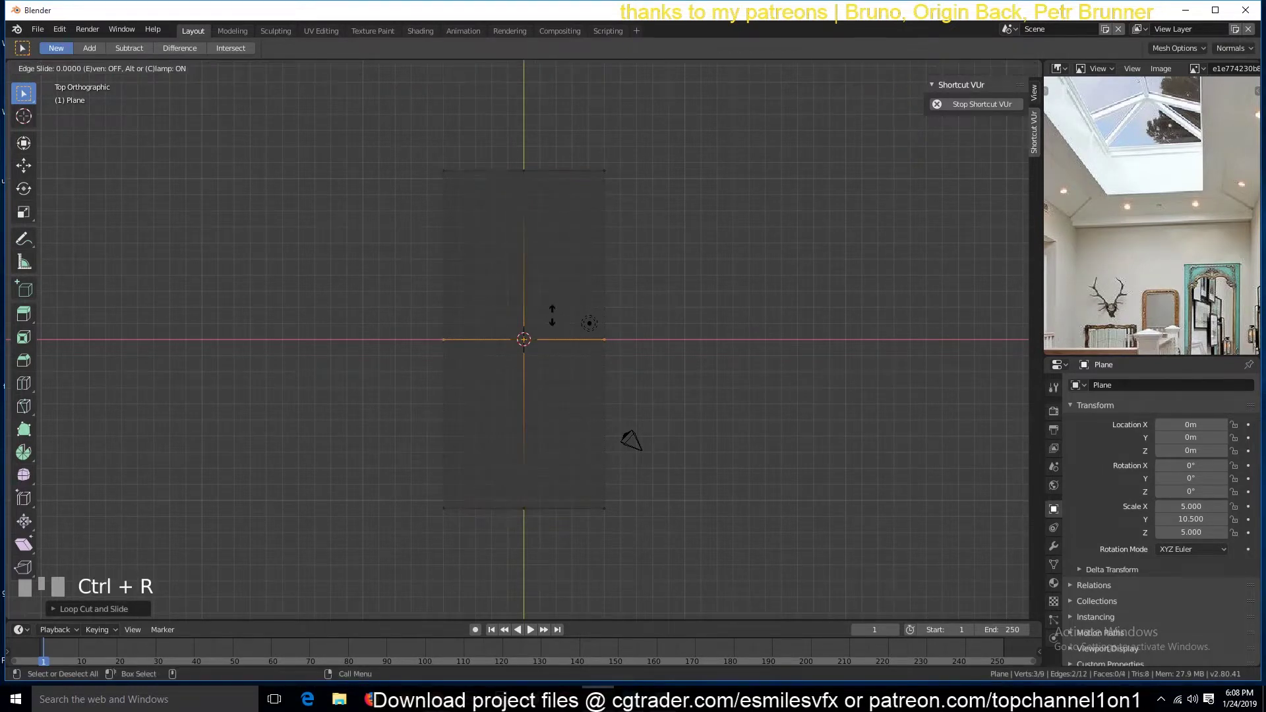
right_click(557, 294)
key("ctrl+r")
left_click(525, 389)
right_click(607, 396)
Switch the mesh to face selection and display it with solid shading
key("alt+a")
key("3")
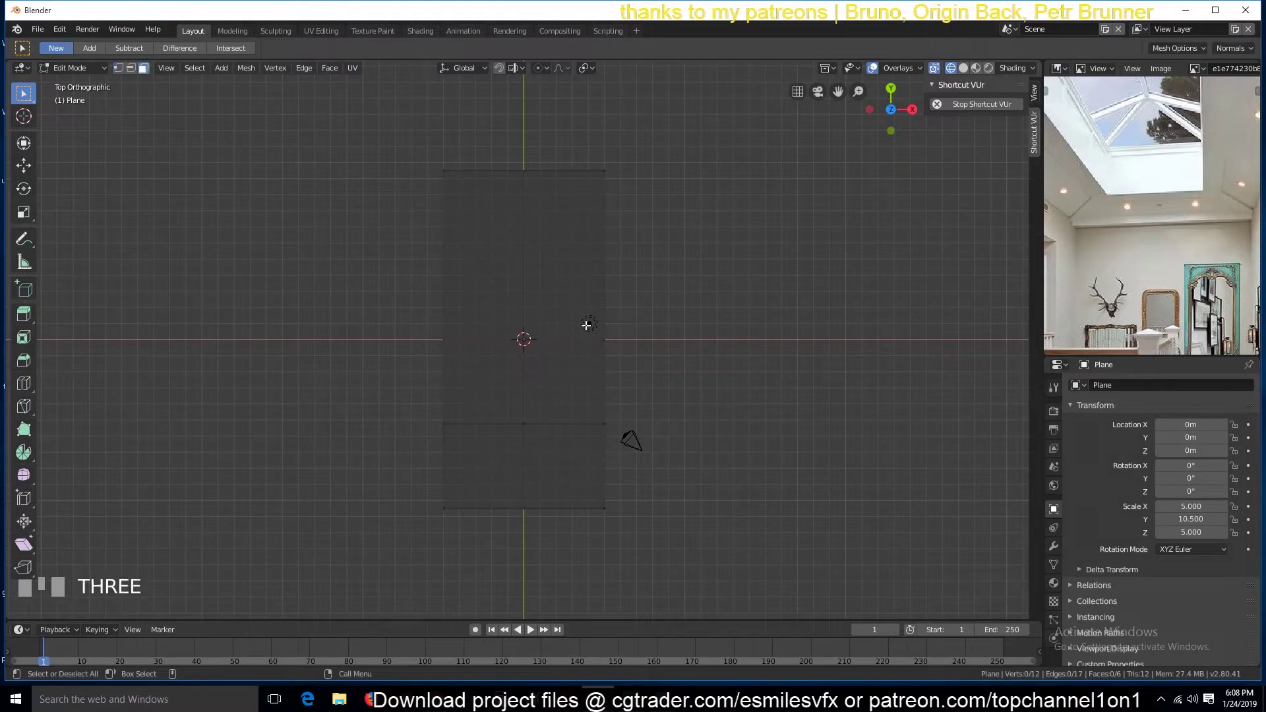
left_click(580, 318)
left_click(577, 362, "ctrl")
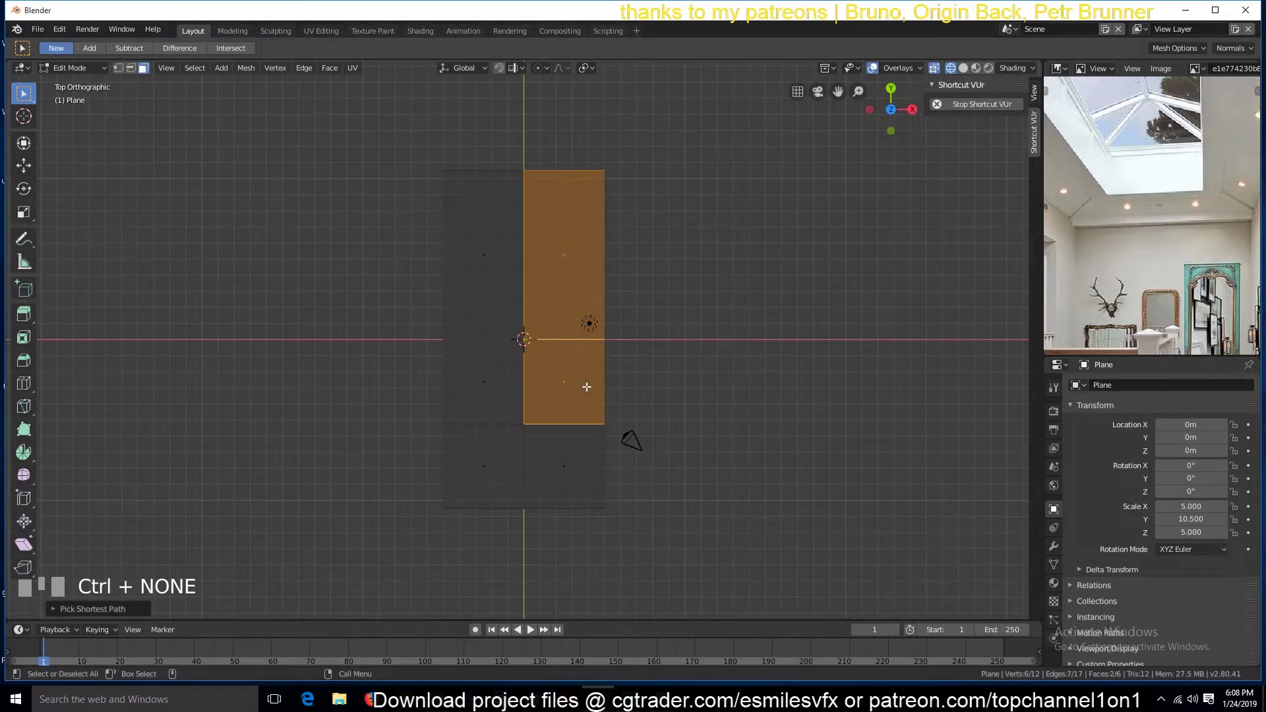
key("grave")
key("z")
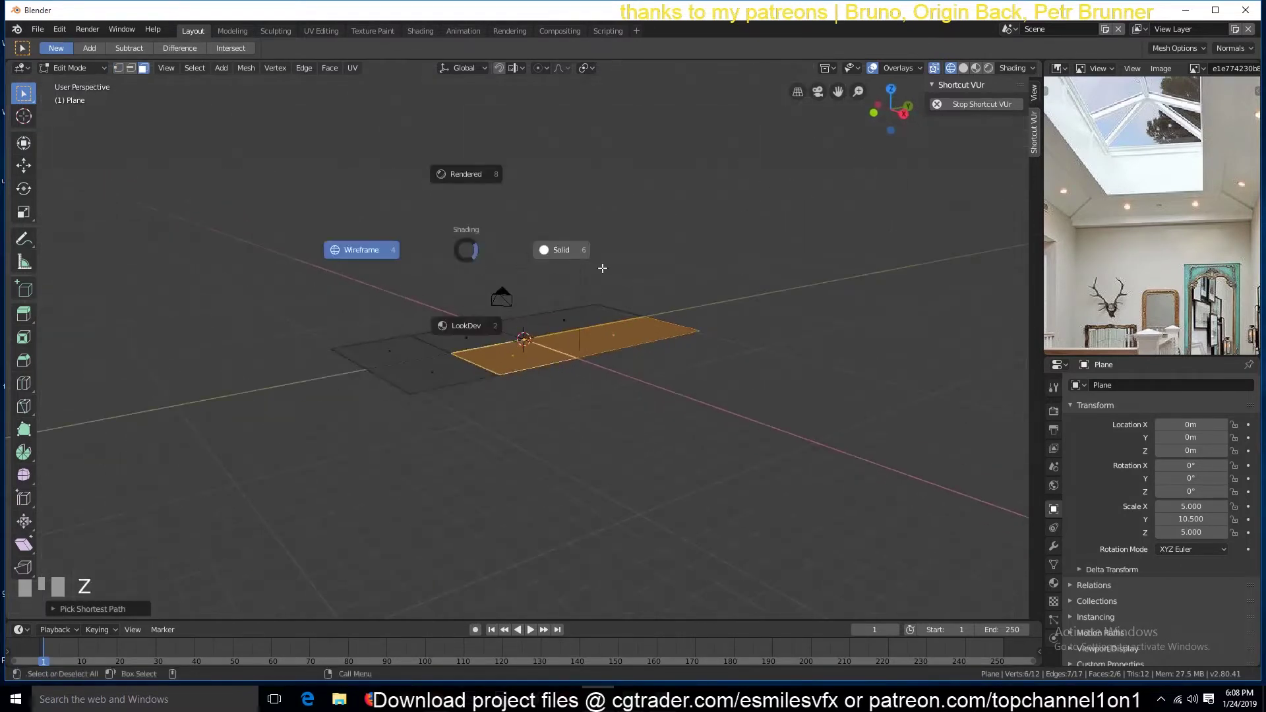
left_click(587, 271)
Zoom out and reposition the reference photo so the whole picture fits its viewer
key("grave")
middle_click_drag(633, 301, 631, 367)
scroll(1082, 290, "down", 4)
middle_click_drag(1097, 275, 1098, 237)
scroll(661, 327, "up", 1)
Extrude the two large +Y faces and the adjoining middle face on the -X side straight down along Z
left_click(452, 338)
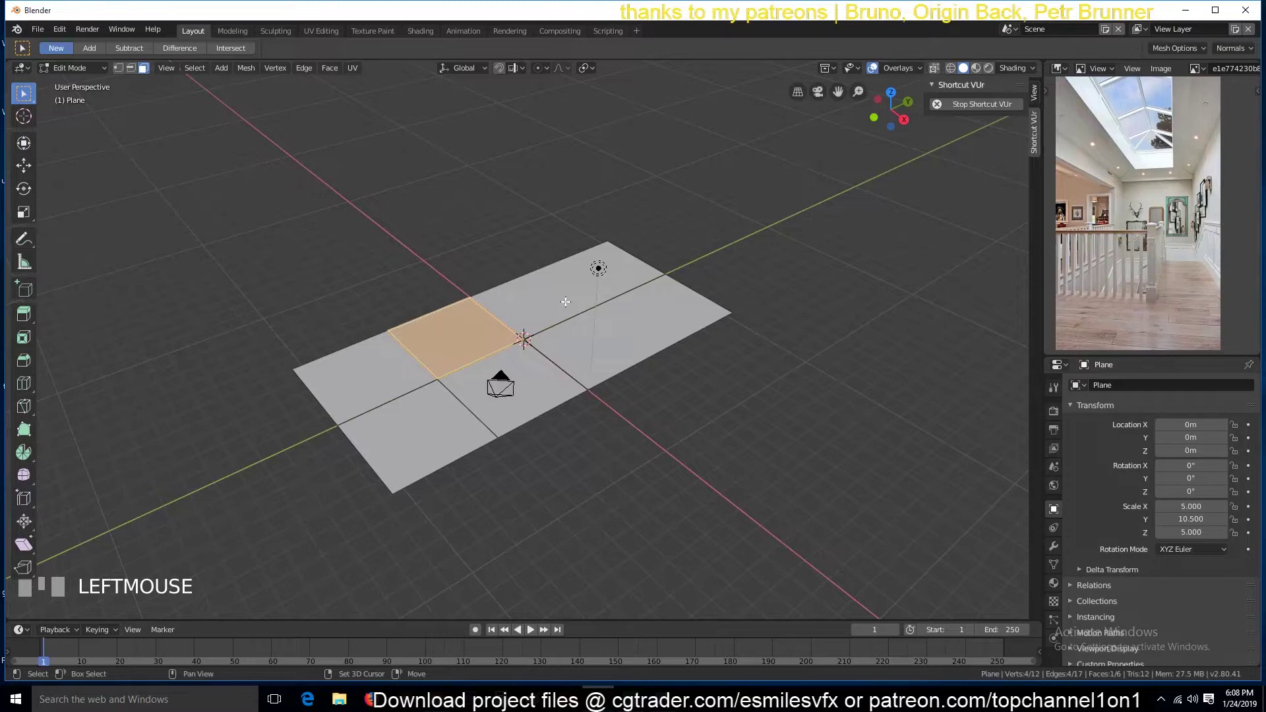
left_click(566, 302, "shift")
left_click(602, 378, "shift")
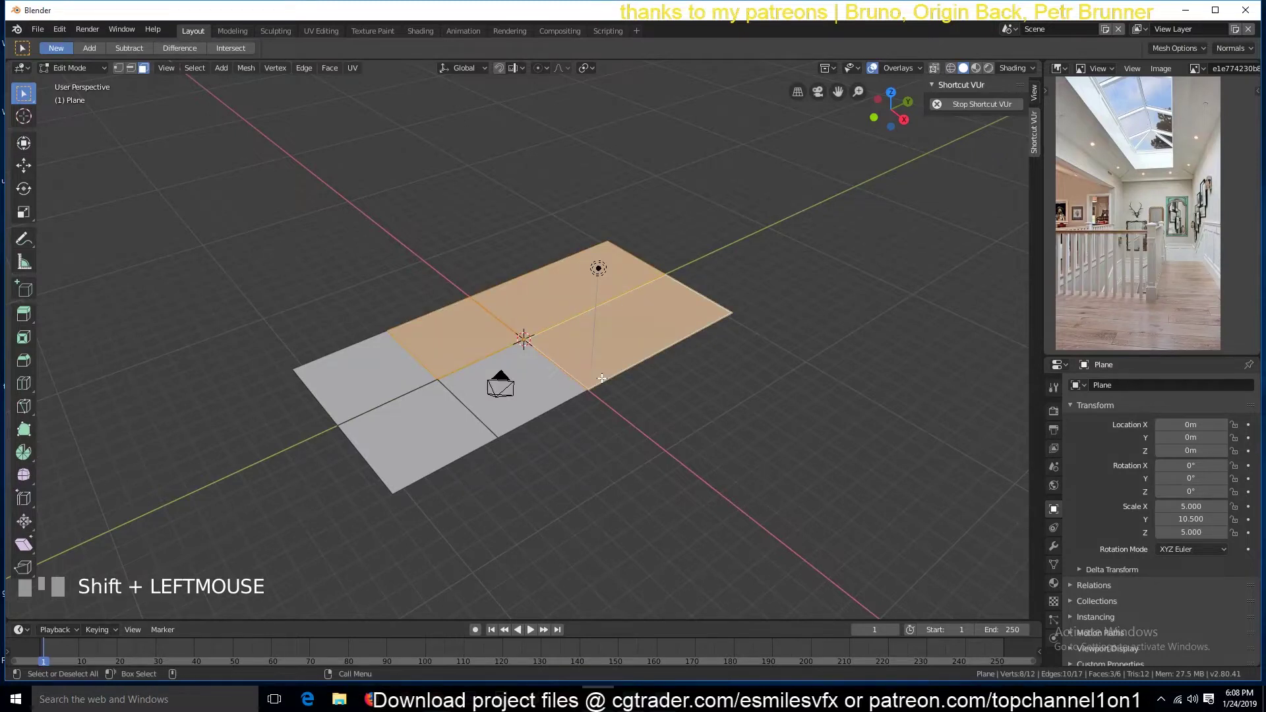
key("e")
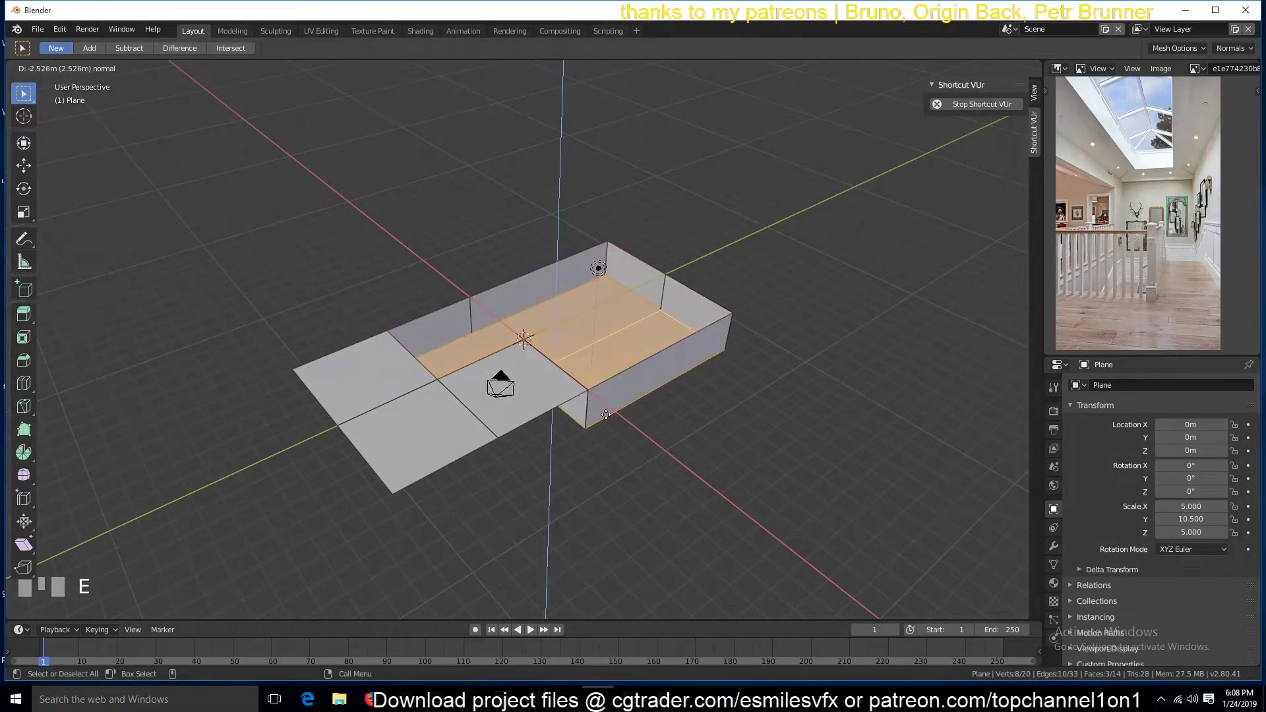
right_click(606, 414)
key("KP_3")
key("z")
key("g")
key("z")
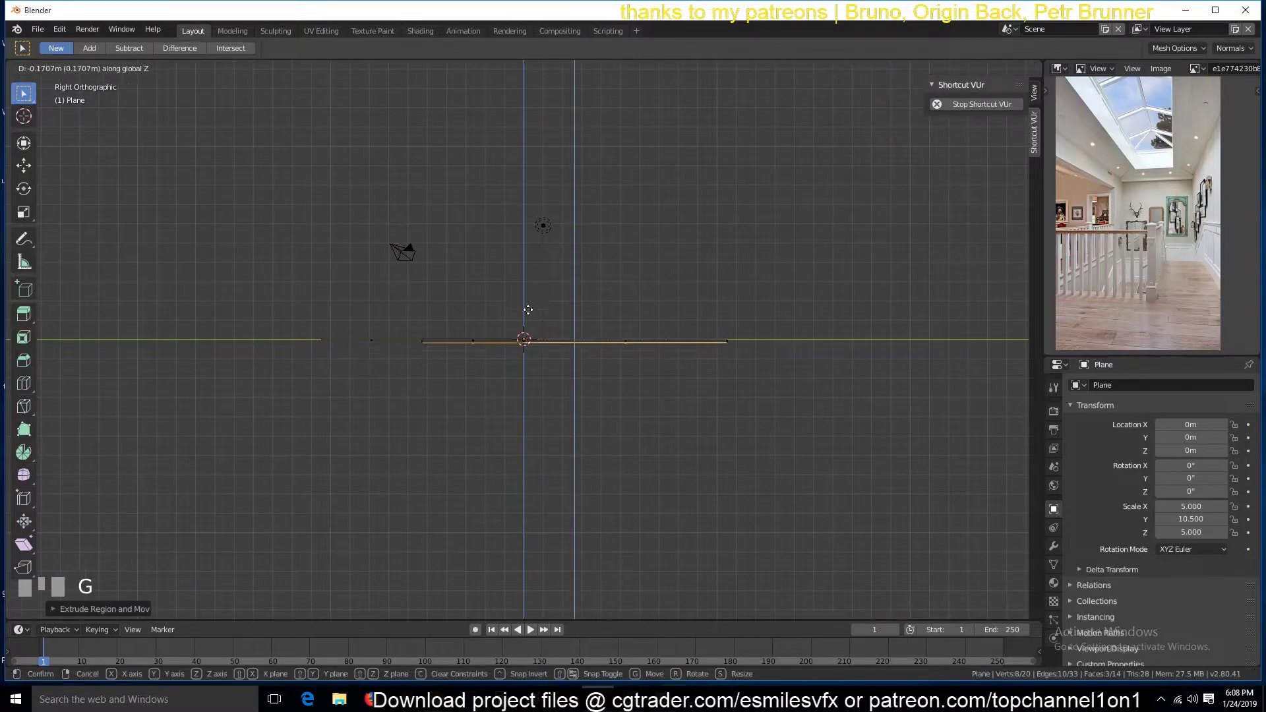
left_click(528, 358)
key("1")
key("x")
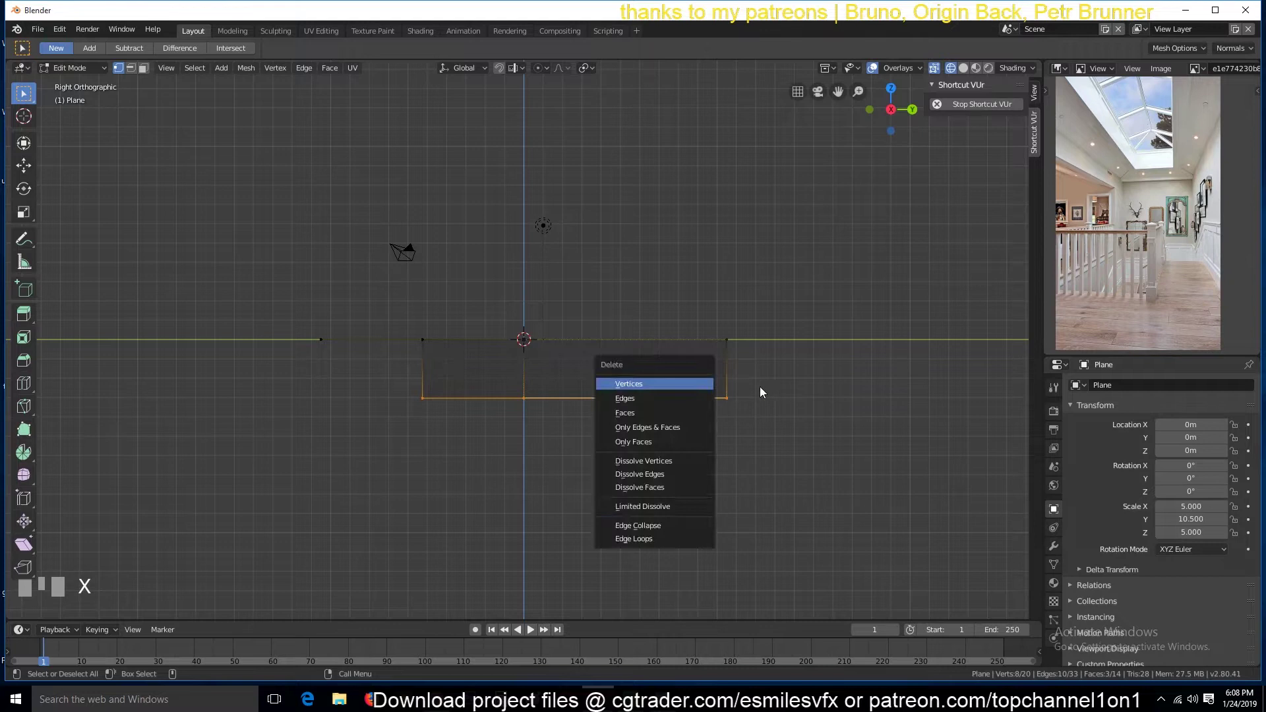
middle_click_drag(758, 389, 820, 338)
Return to solid shading and add a centred crosswise loop cut through the large sunken +Y section
key("grave")
middle_click_drag(736, 291, 674, 269)
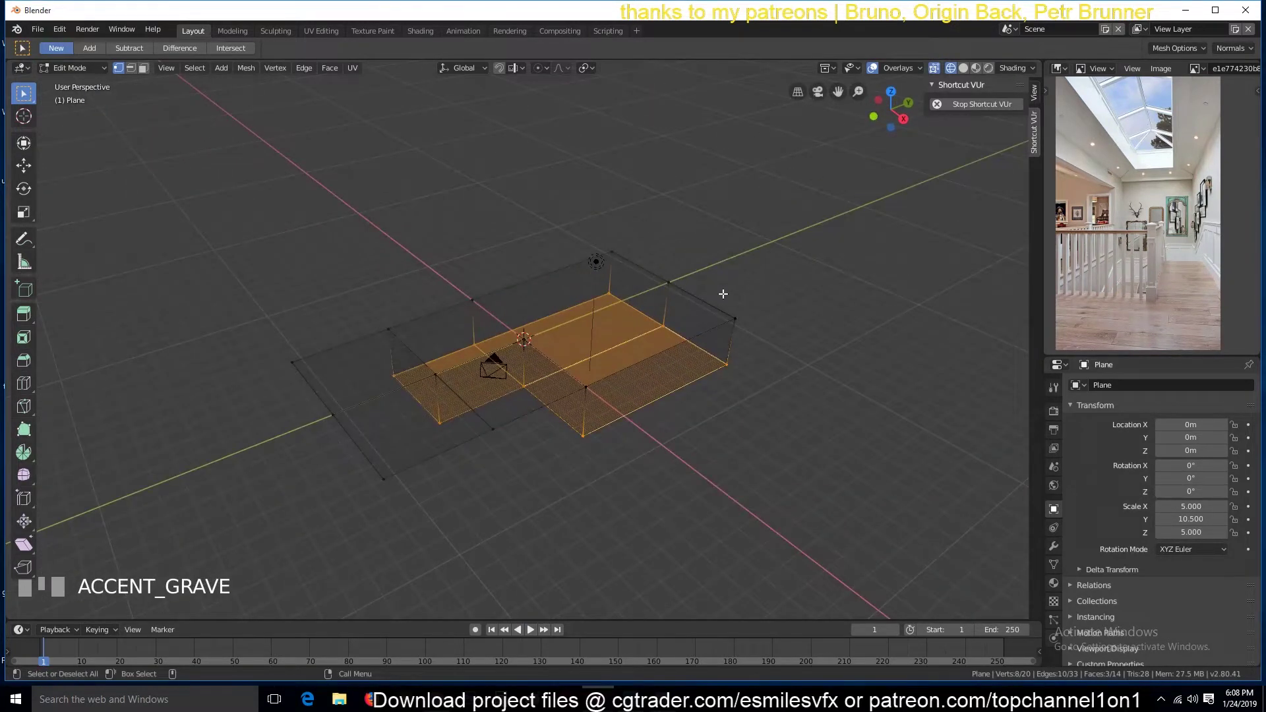
key("shift+z")
mouse_move(854, 325)
middle_mouse_down()
mouse_move(750, 348)
mouse_move(781, 370)
middle_mouse_up()
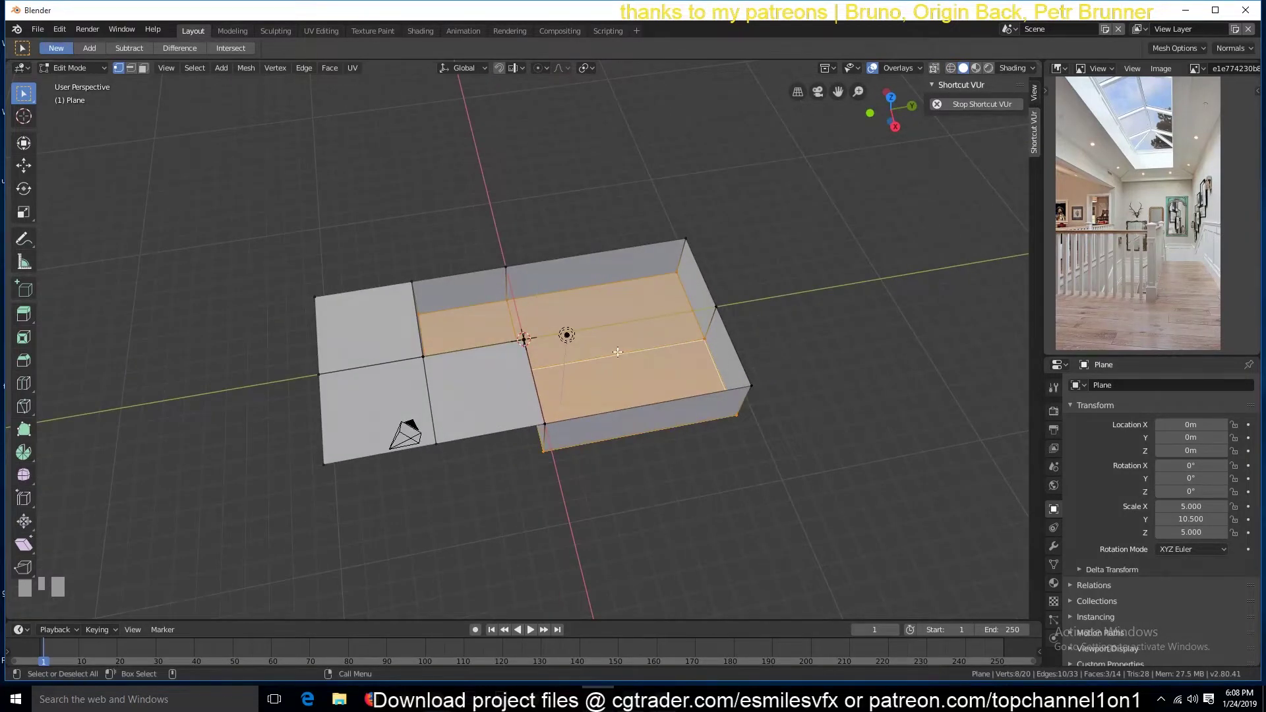
key("KP_7")
key("ctrl+r")
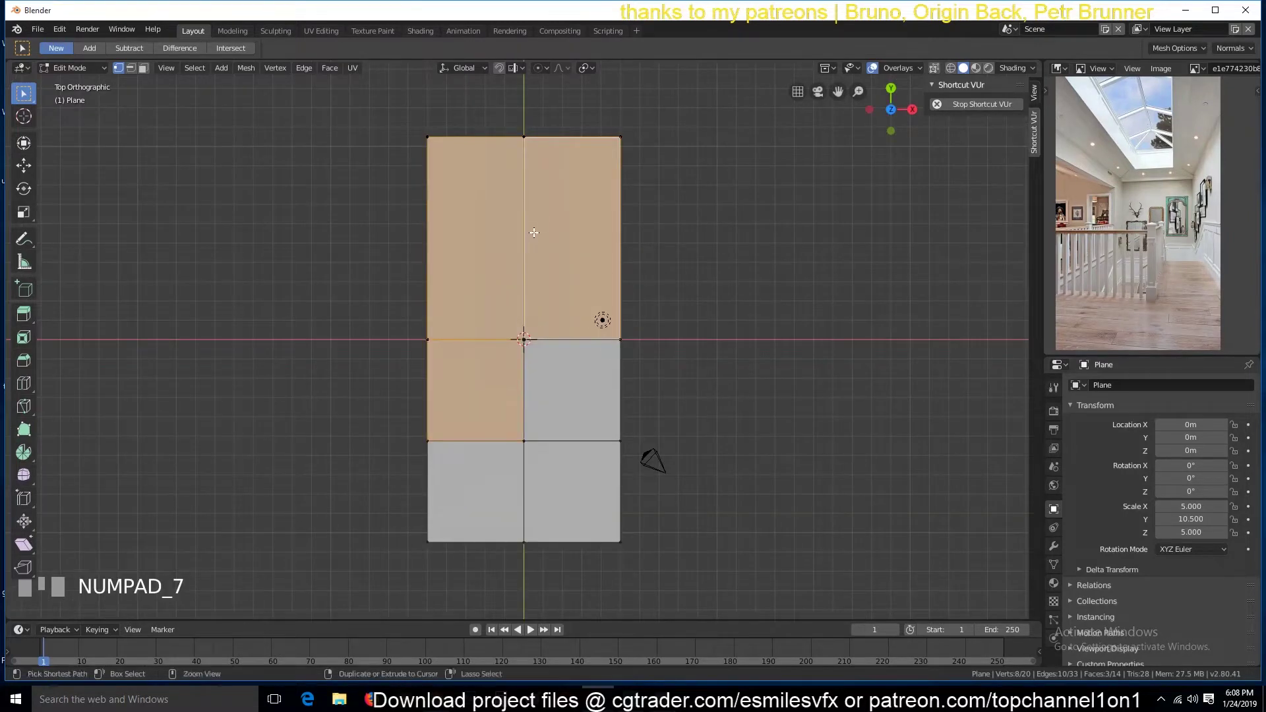
left_click(534, 233)
right_click(534, 233)
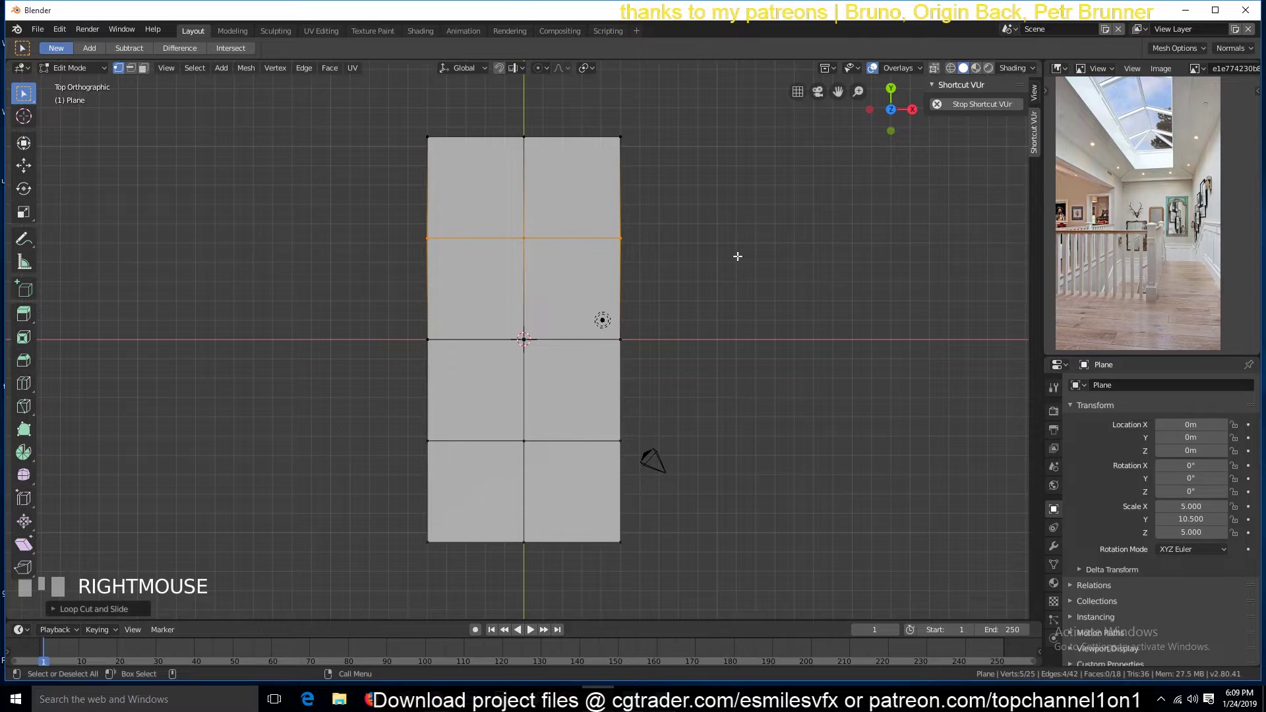
Extrude the two sunken floor faces on the -X side, beside the raised floor, down another 3 m
key("grave")
middle_click_drag(574, 270, 769, 205)
left_click(143, 68)
left_click(498, 421)
left_click(579, 401, "shift")
key("grave")
middle_click_drag(579, 401, 564, 392)
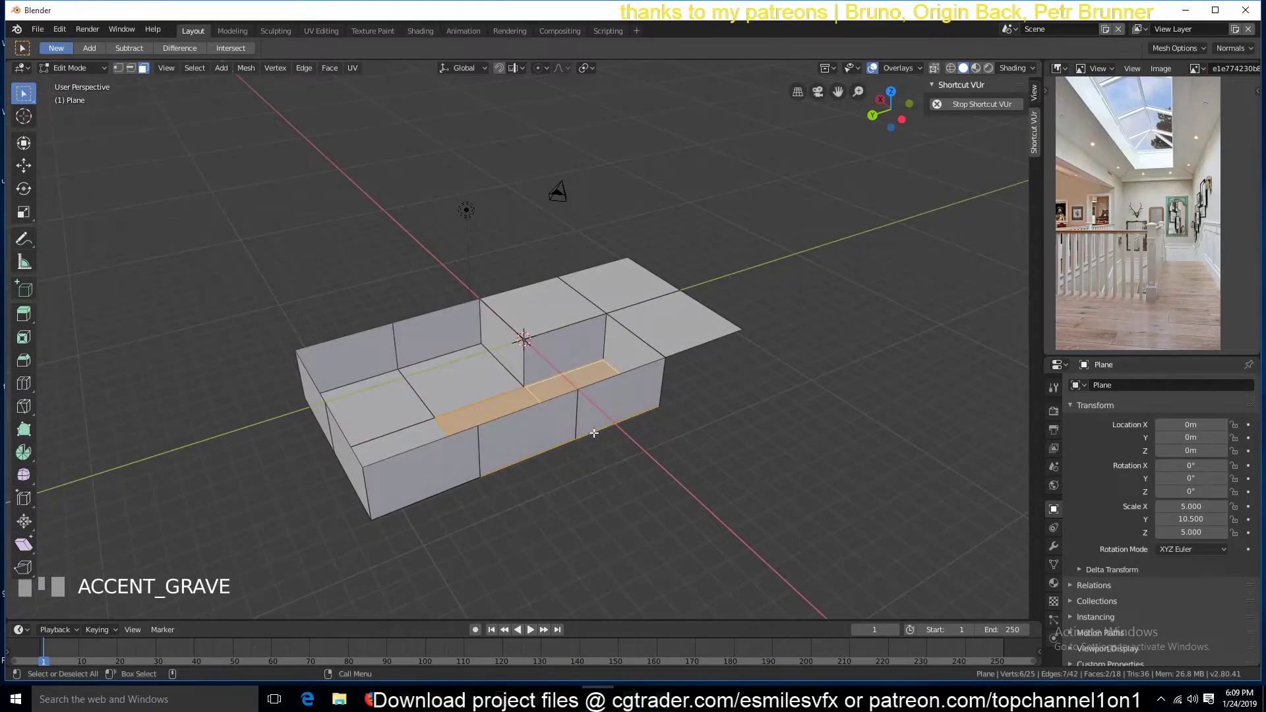
middle_click_drag(594, 433, 580, 410)
key("KP_1")
key("KP_3")
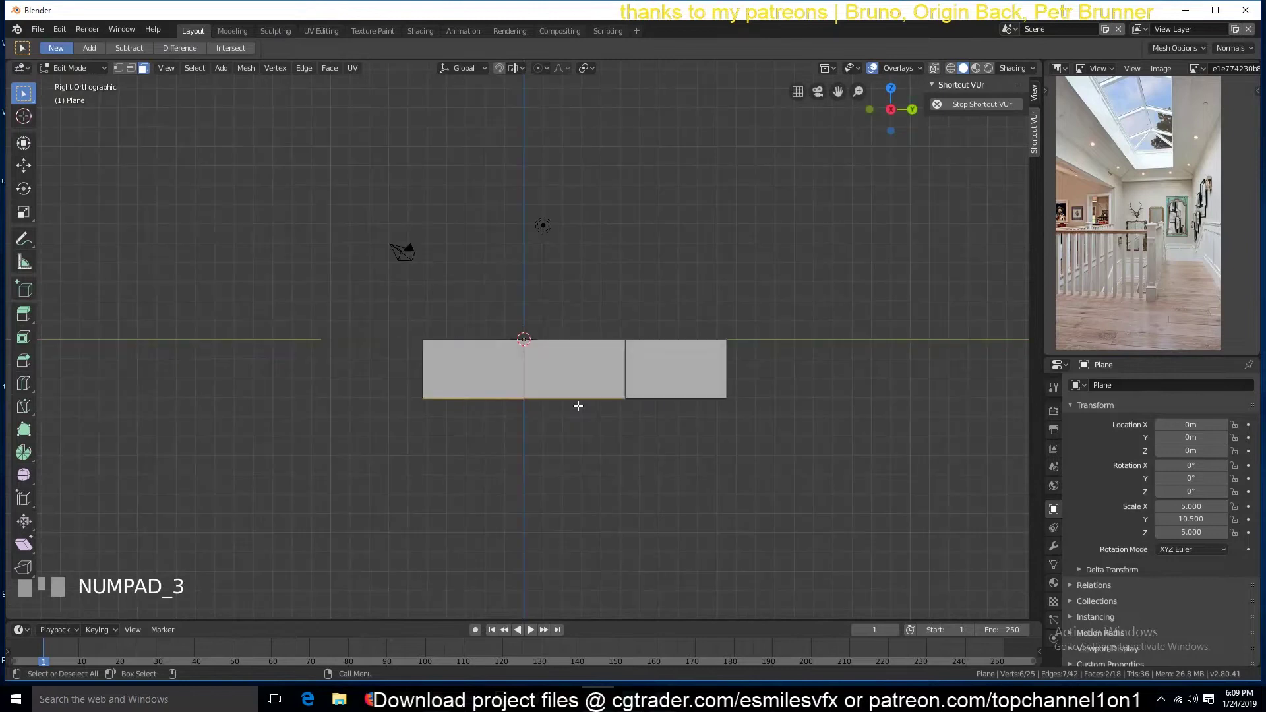
scroll(578, 406, "up", 2)
key("z")
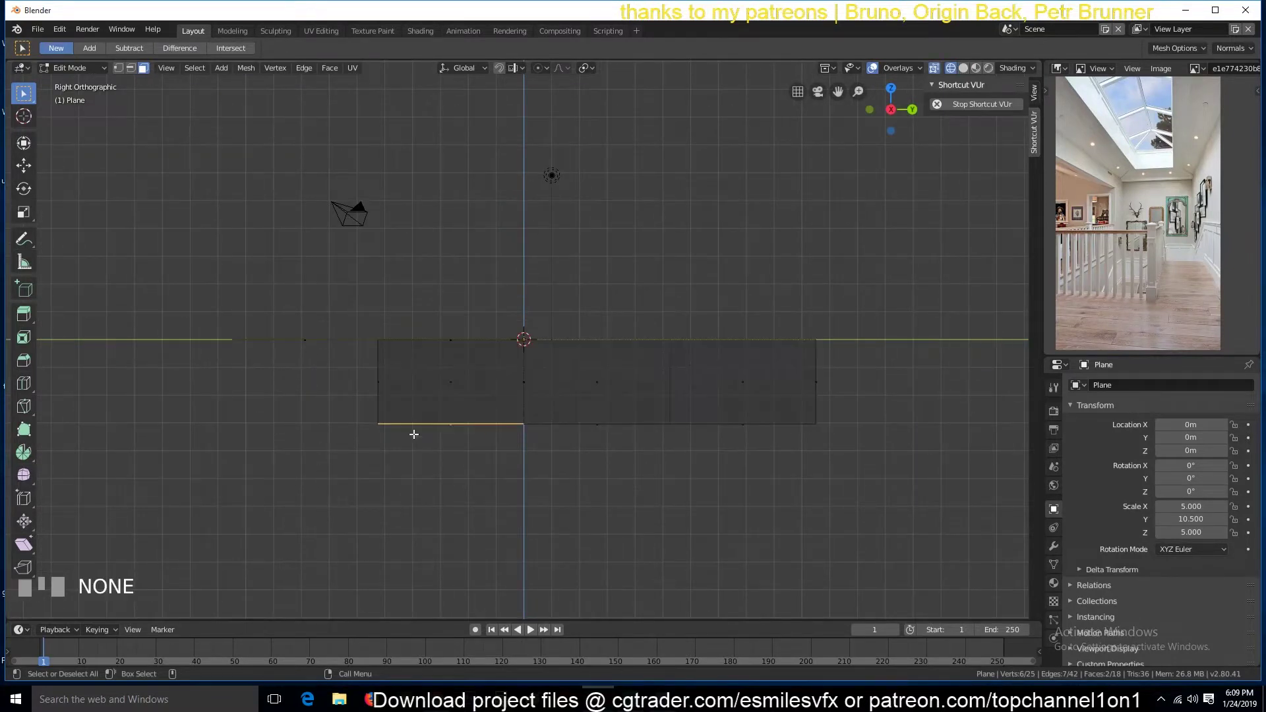
key("e")
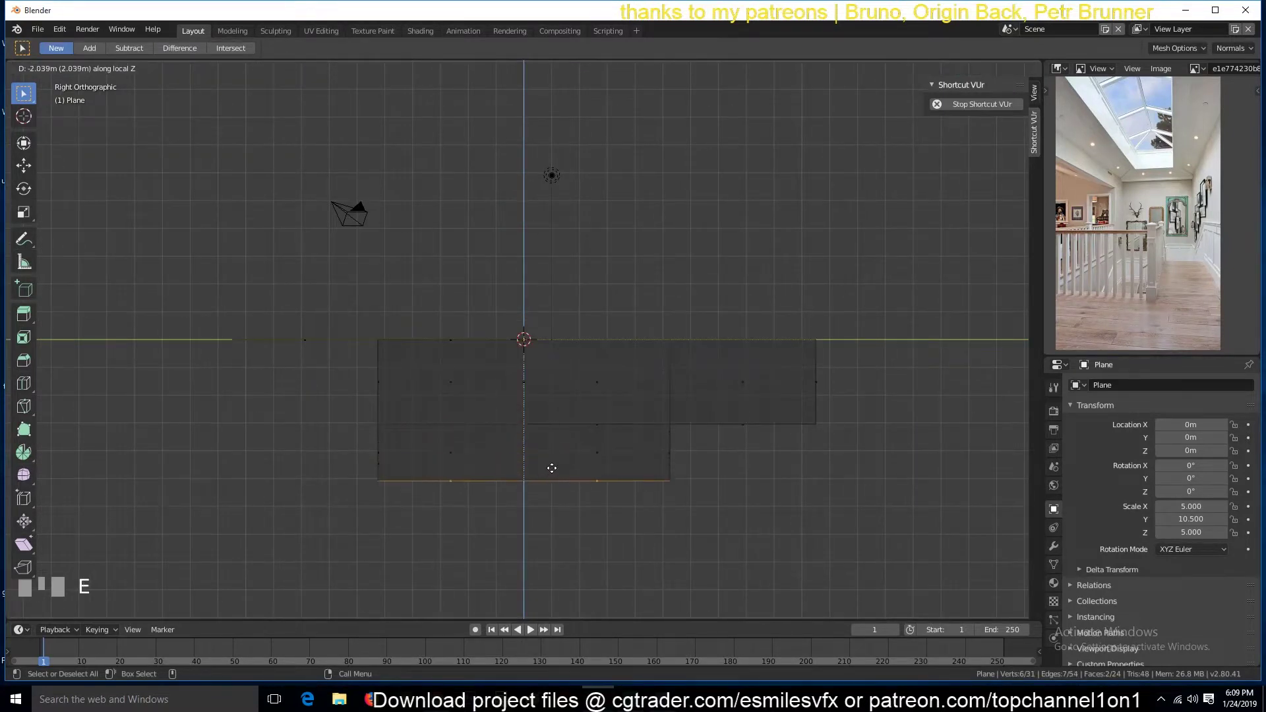
left_click(558, 501, "ctrl")
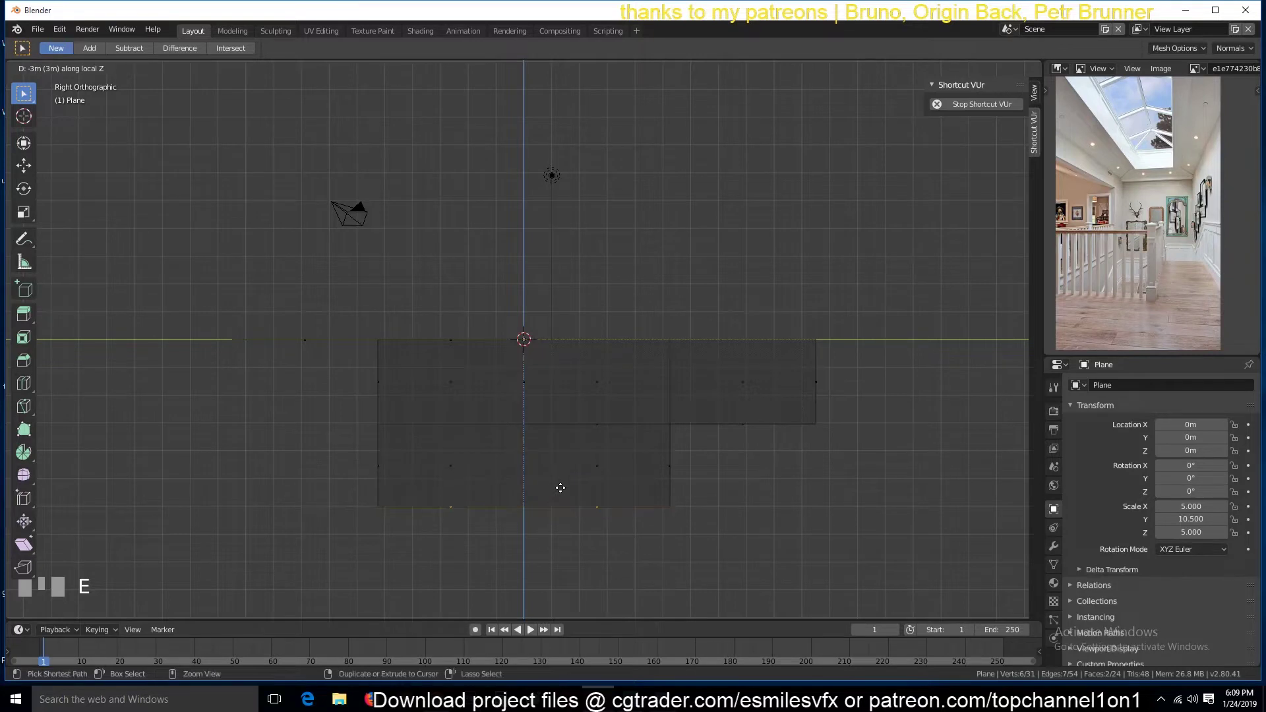
left_click(560, 484, "ctrl")
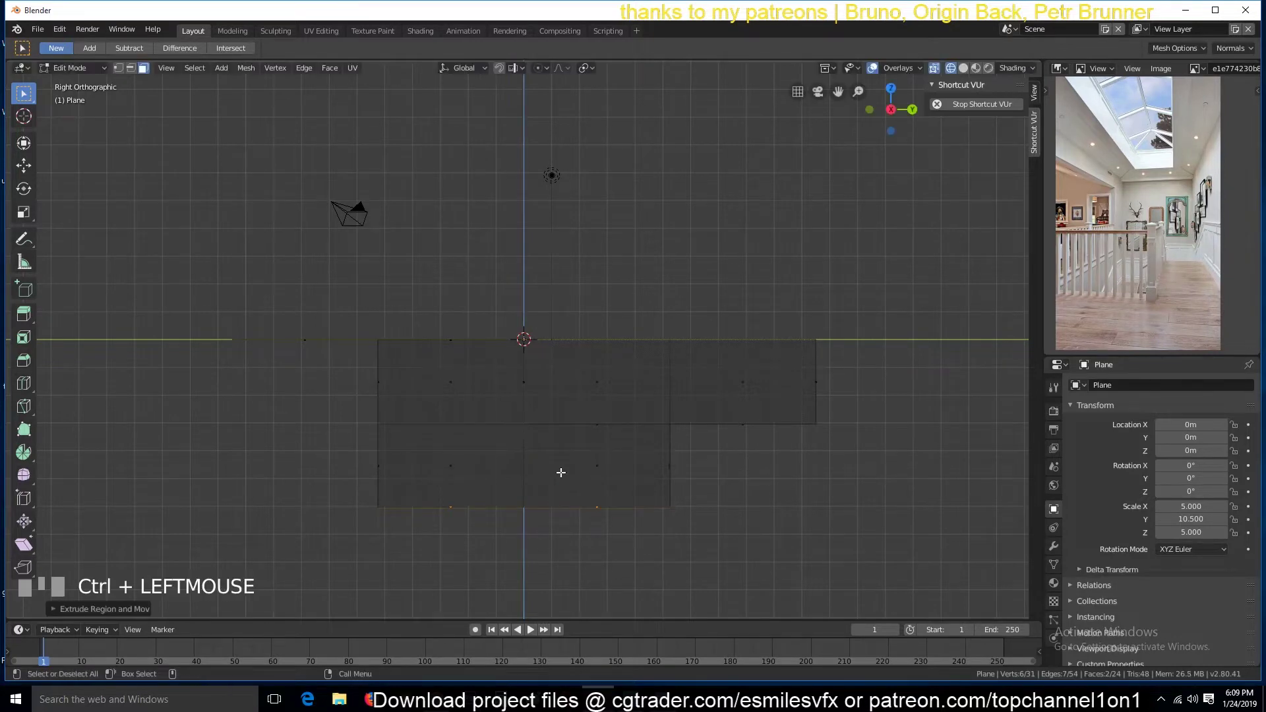
Fill a sloping face between the raised floor's edge on the X axis and the parallel loop edge of the sunken floor
key("grave")
left_click(707, 470)
middle_click_drag(706, 470, 818, 415)
left_click(673, 402)
key("2")
left_click(501, 324)
left_click(417, 407, "shift")
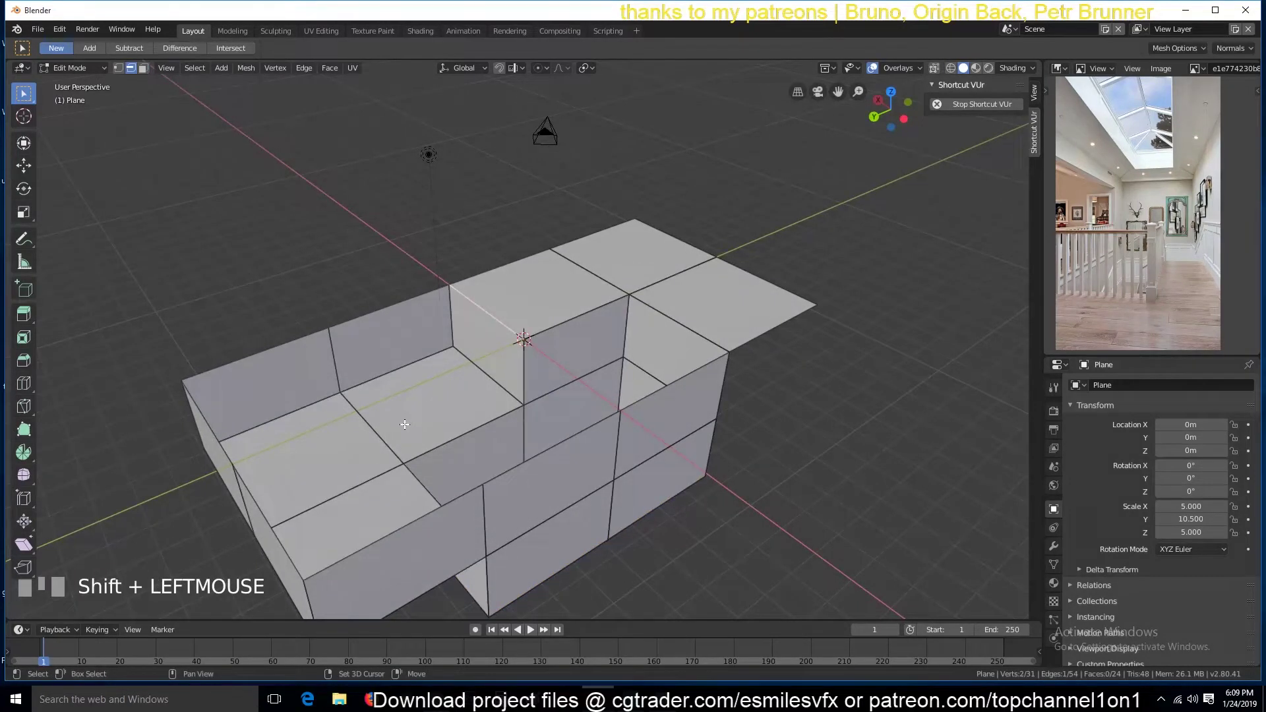
left_click(405, 424, "shift")
key("f")
Delete the hidden floor edge underneath the sloping face, together with its adjoining faces
key("grave")
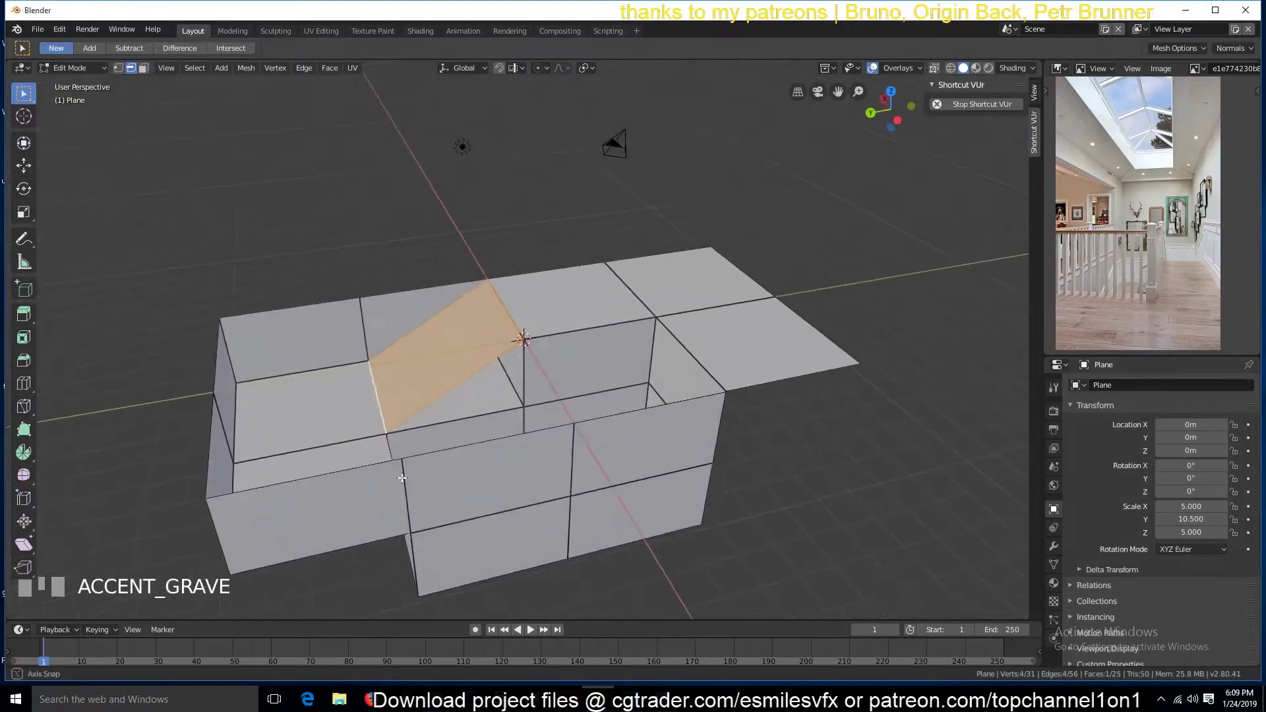
left_click(518, 375)
key("x")
left_click(519, 385)
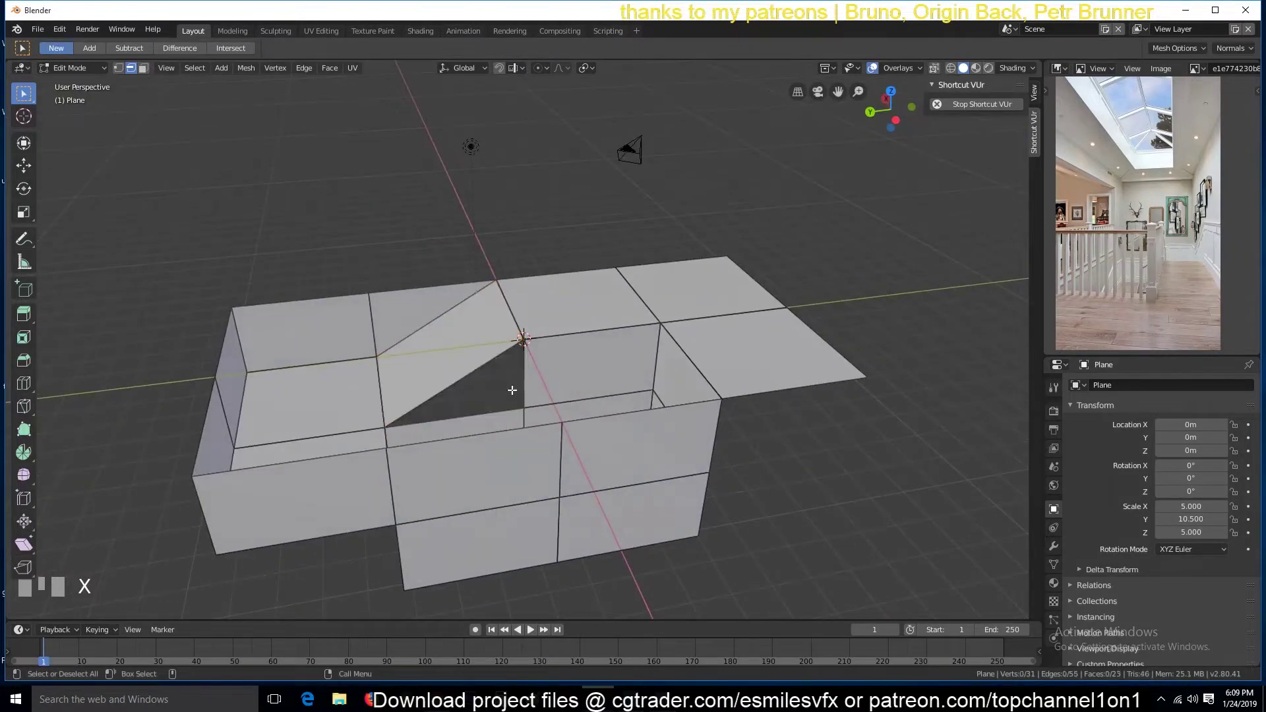
Fill the triangular side wall beneath the slope, facing the deep pit
left_click(500, 393, "shift")
key("f")
Delete the vertices of the bottom edge where the deep pit's end wall meets the pit floor, along with the adjoining faces
key("grave")
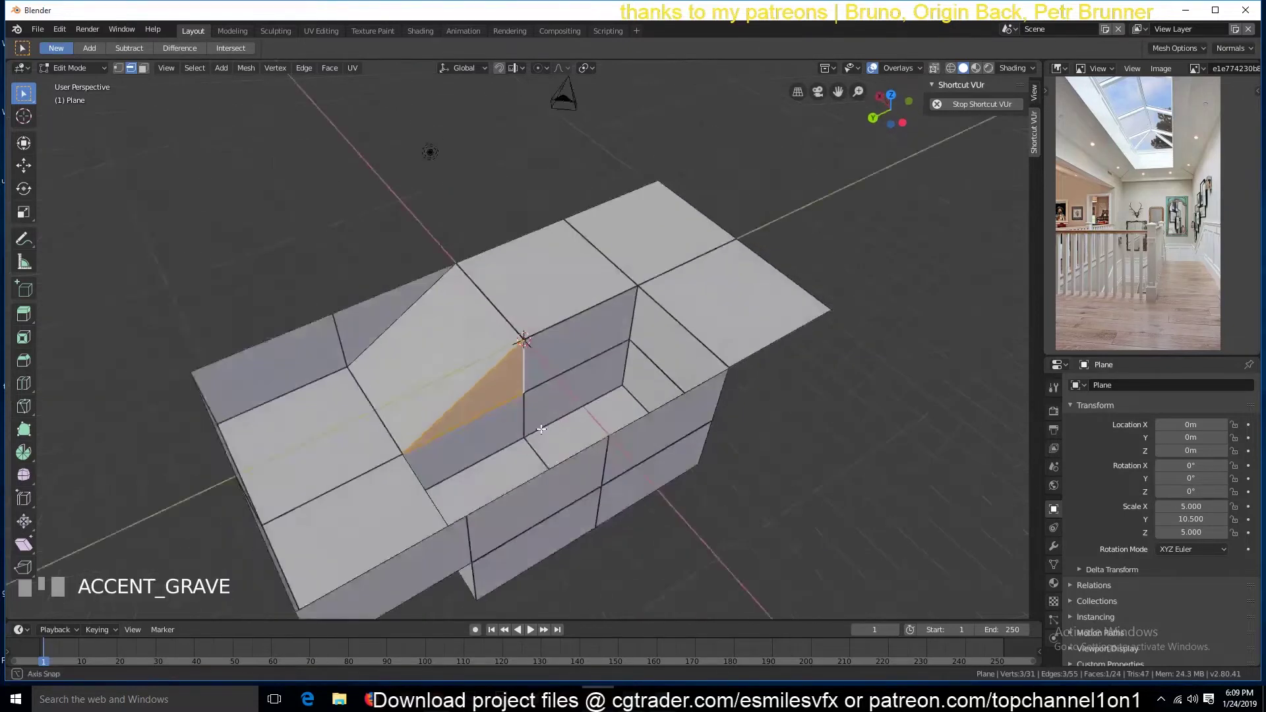
left_click(403, 407)
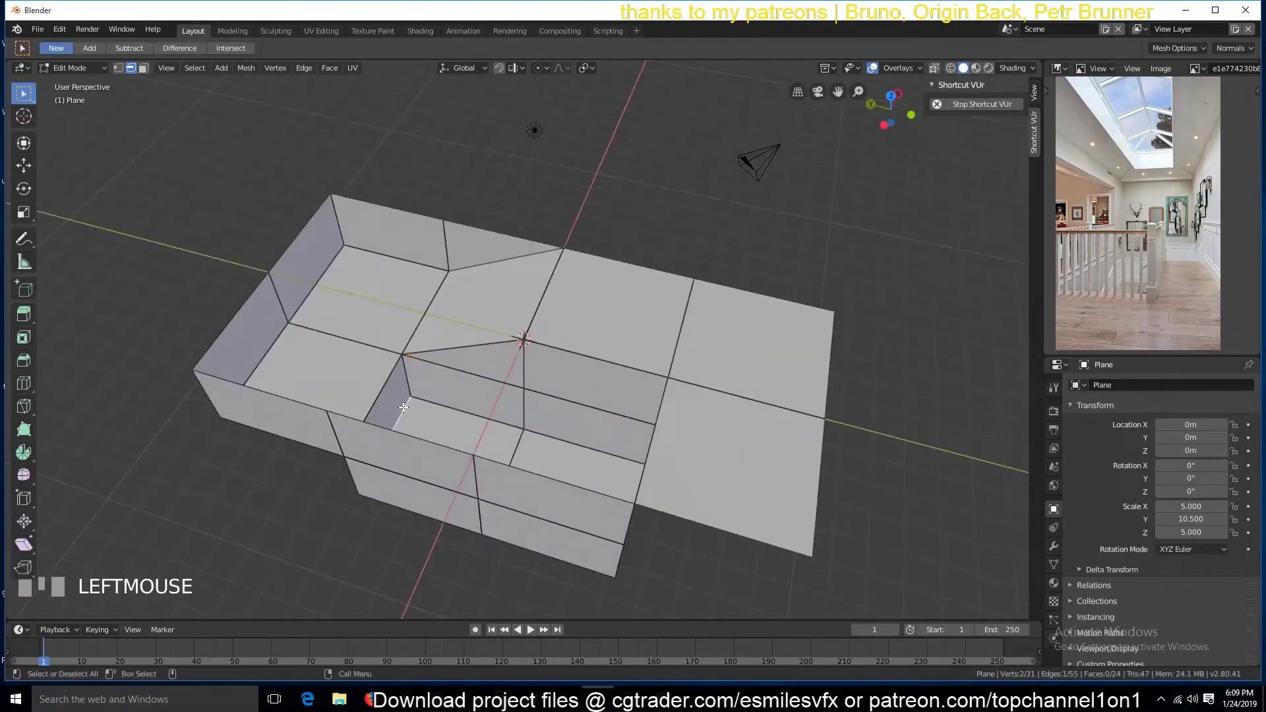
key("x")
left_click(402, 398)
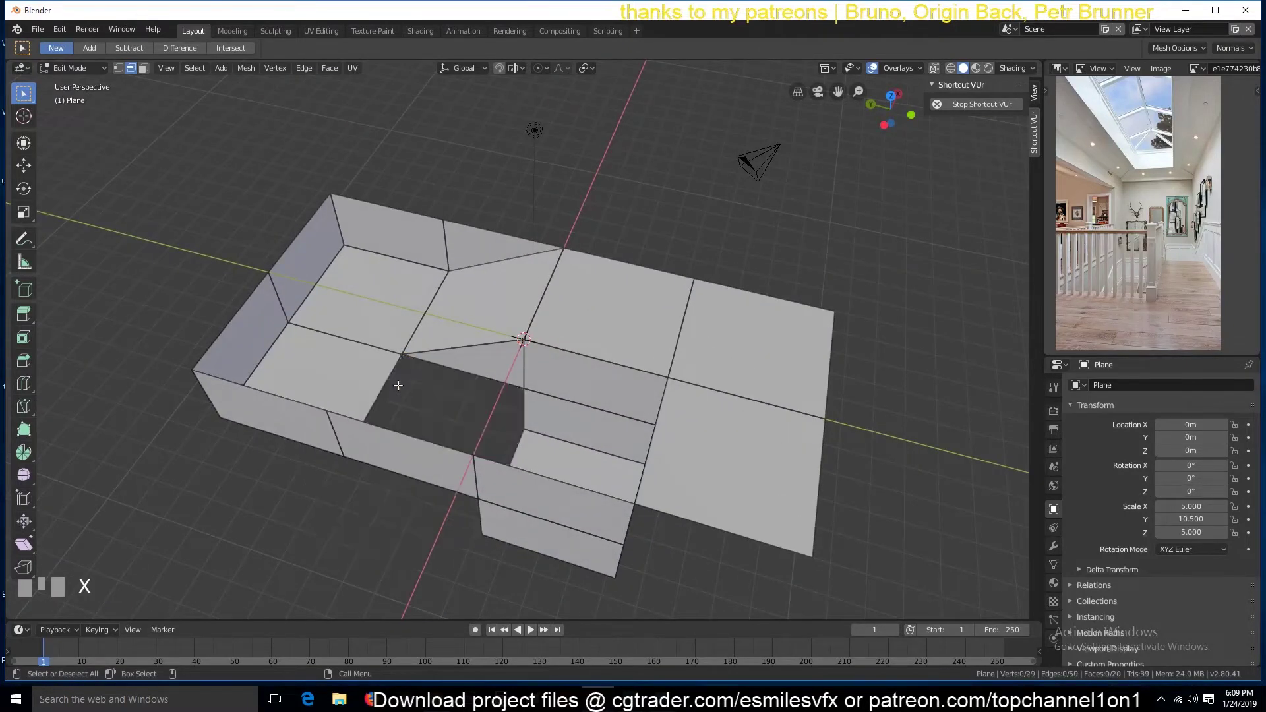
Fill a sloping face from the sunken floor's edge down to the edge of the remaining pit floor
left_click(398, 385)
left_click(515, 459, "shift")
key("f")
Fill the inner and outer side gaps along the lower slope and leave mesh editing
left_click(522, 420)
left_click(521, 396, "alt")
key("f")
left_click(445, 490, "alt")
key("f")
key("Tab")
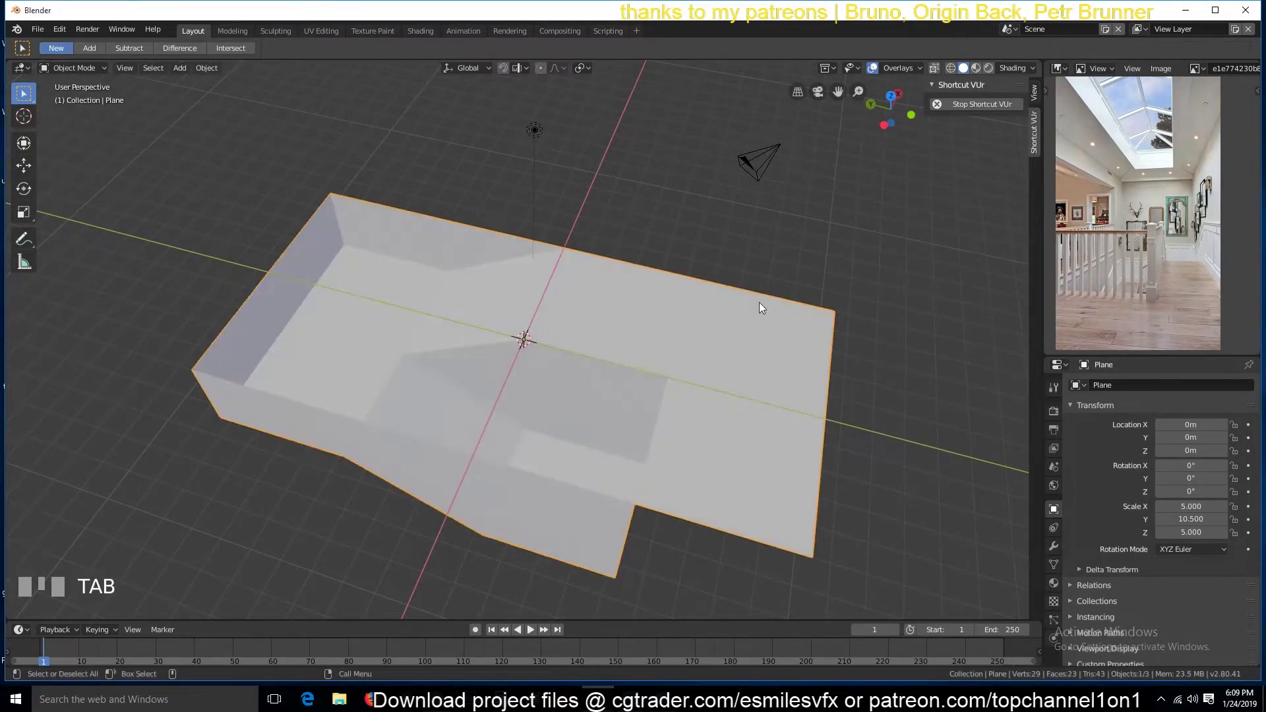
Set the solid viewport shading to random object colors and turn on shadows
left_click(1013, 68)
left_click(1044, 209)
left_click(942, 328)
left_click(941, 311)
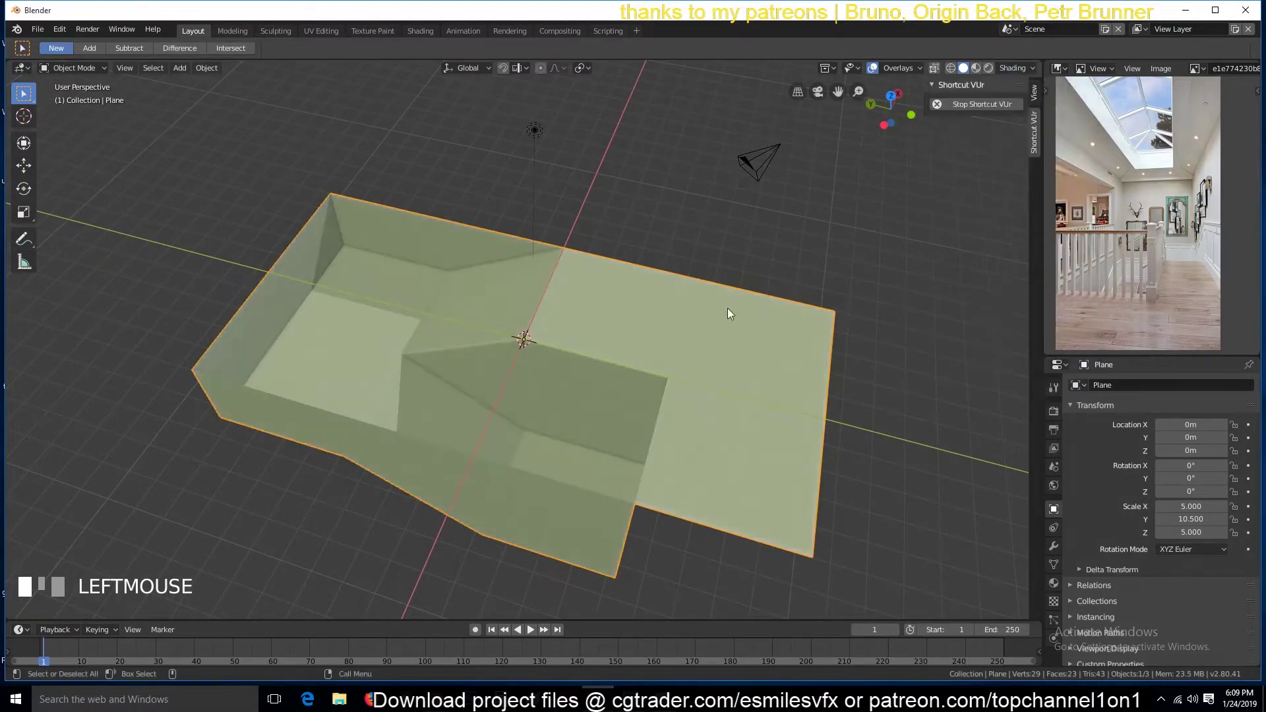
Raise the whole plane object 6 m along the Z axis
key("grave")
middle_click_drag(445, 262, 631, 314)
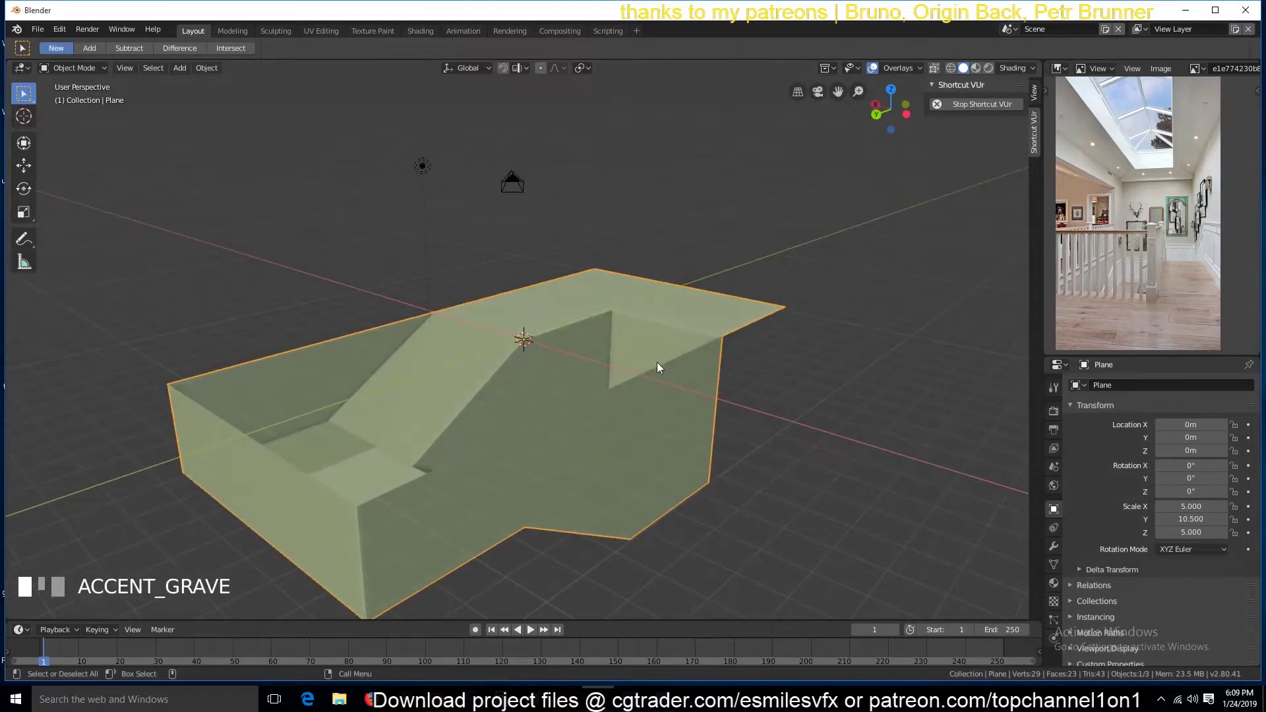
key("g")
key("z")
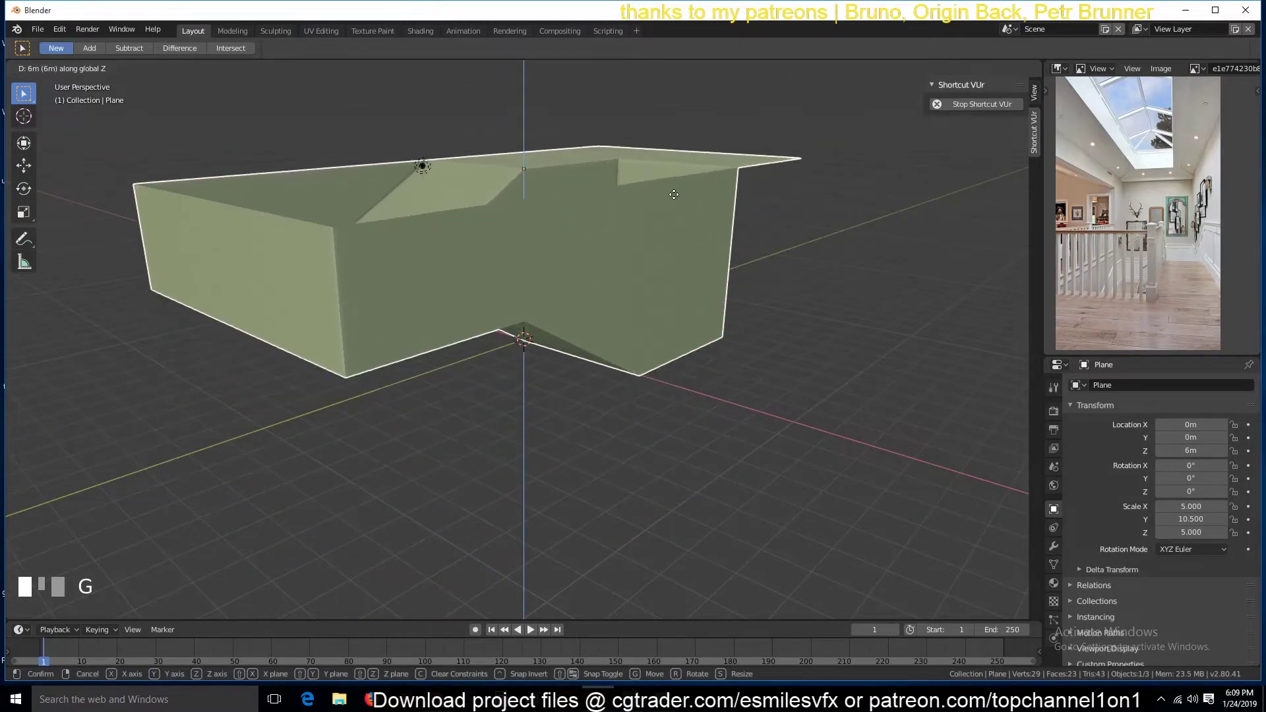
left_click(671, 198, "ctrl")
Try to select the open rim edges around the whole mesh
key("grave")
middle_click_drag(669, 203, 635, 402)
key("grave")
middle_click_drag(653, 319, 521, 344)
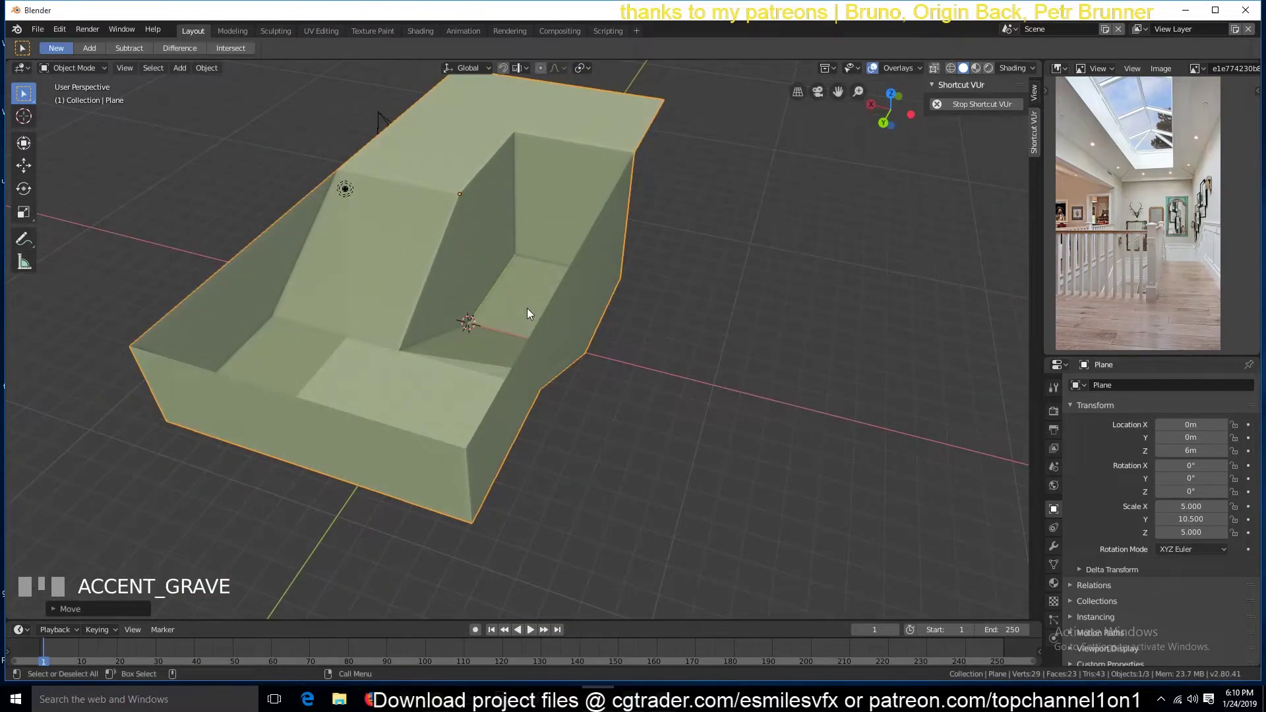
middle_click_drag(516, 272, 720, 259)
key("Tab")
key("2")
left_click(430, 371, "alt")
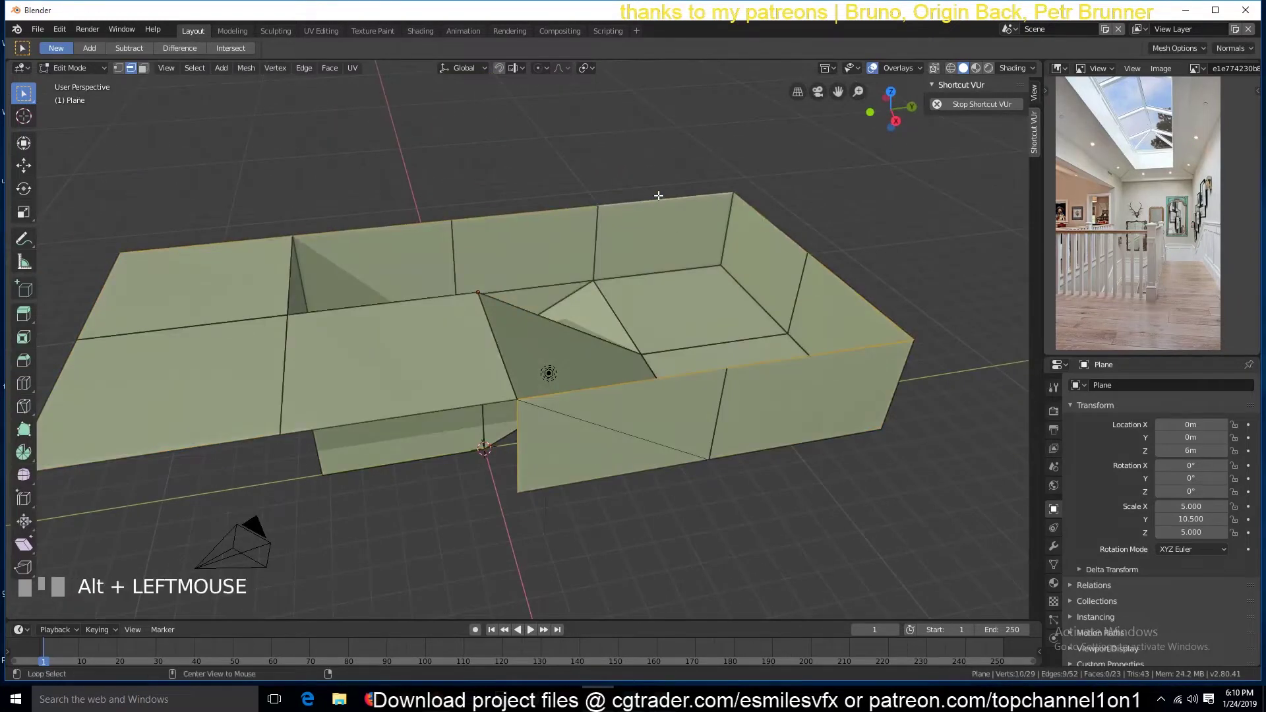
left_click(401, 390, "alt+shift")
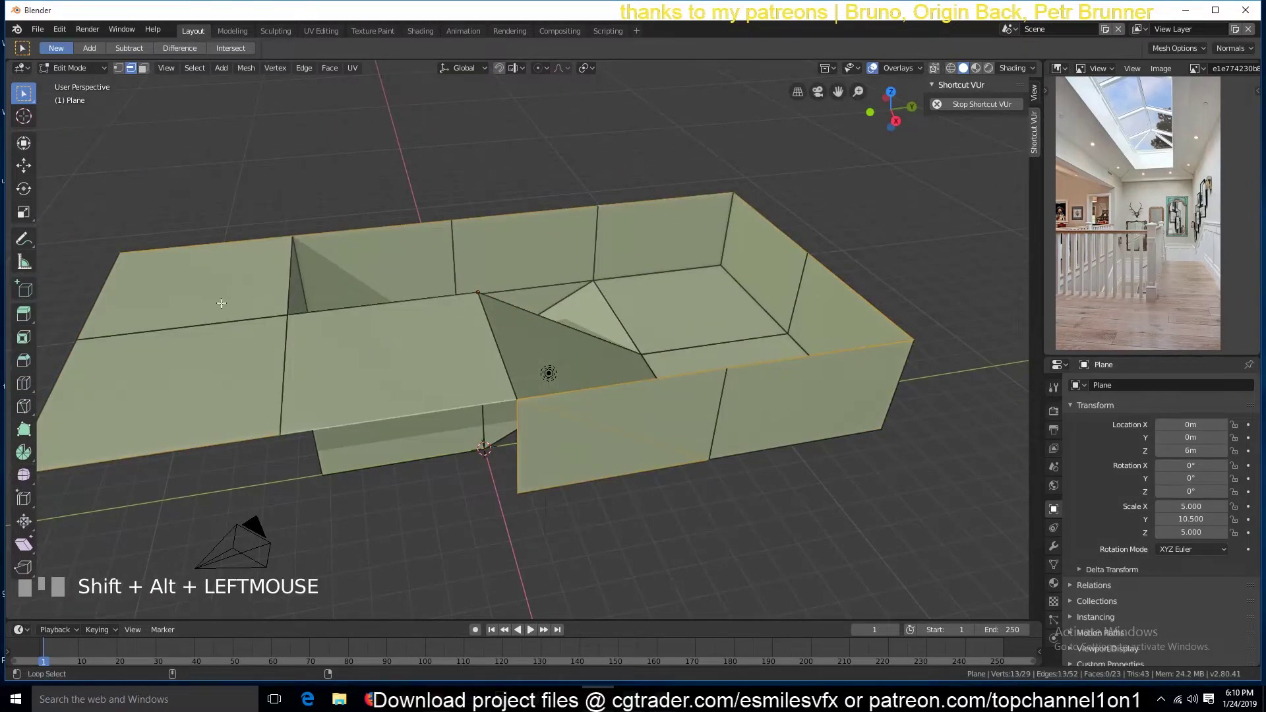
key("1")
key("2")
Delete the lower corner vertex of the outer wall beside the upper slope on the +X side
middle_click_drag(774, 367, 537, 503)
key("grave")
key("1")
left_click(481, 436)
key("x")
left_click(484, 437)
Fill a triangular wall face from three vertices in the gap beside the upper slope
key("grave")
middle_click_drag(478, 448, 710, 426)
left_click(793, 324)
left_click(649, 395, "shift")
left_click(770, 409, "shift")
key("f")
key("Tab")
key("grave")
Extrude the rim edges all around the floor and walls 6 m up along Z to form the room walls
key("Tab")
key("3")
left_click(831, 251, "alt")
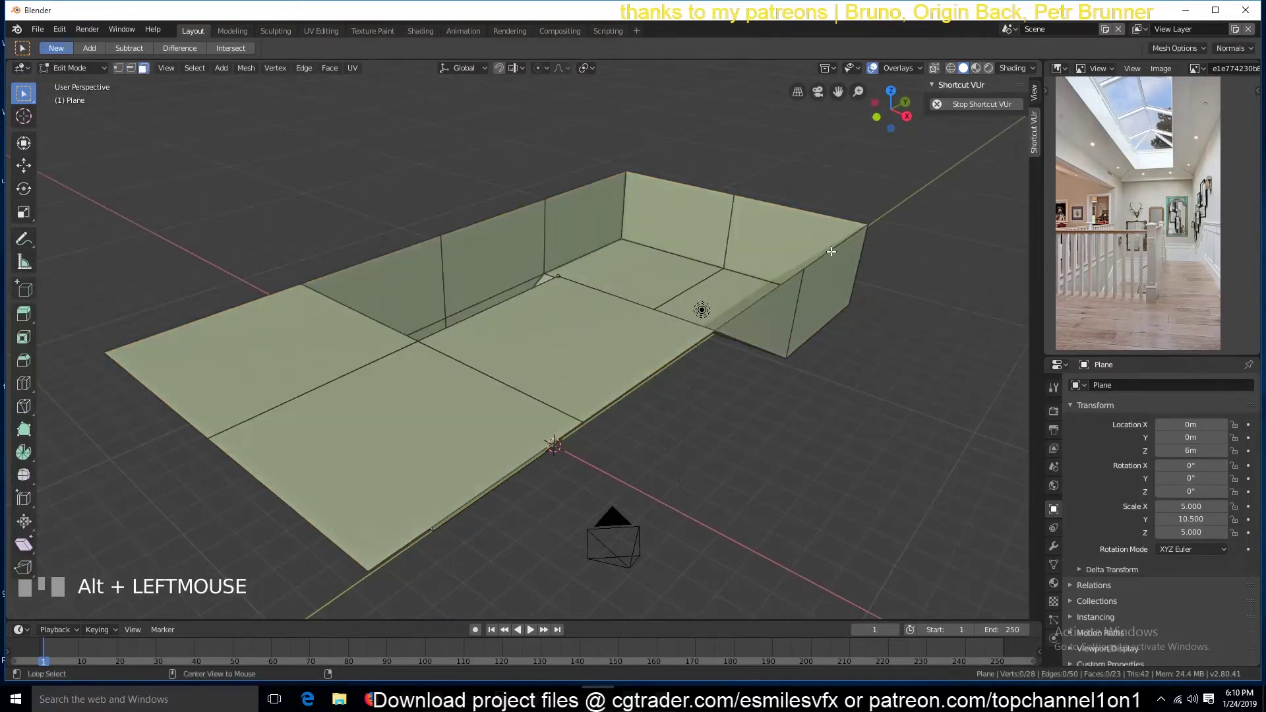
key("2")
left_click(774, 293, "alt")
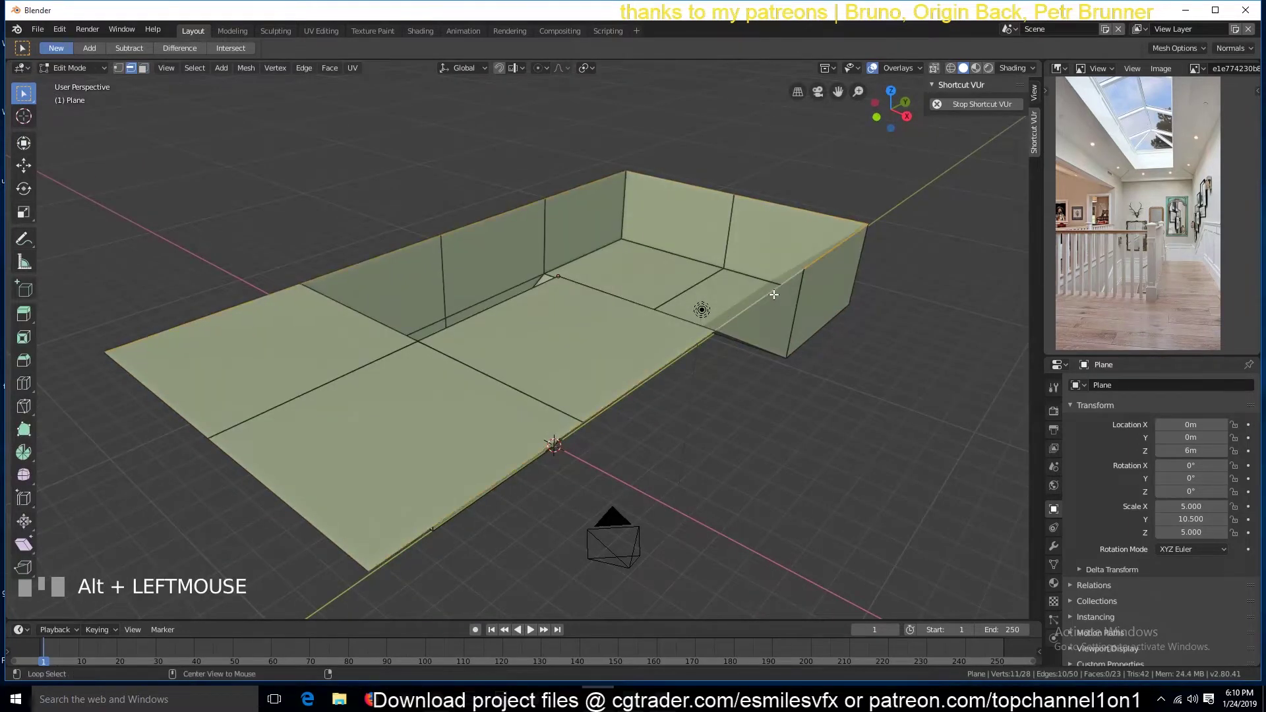
left_click(275, 484, "shift")
left_click(201, 417, "shift")
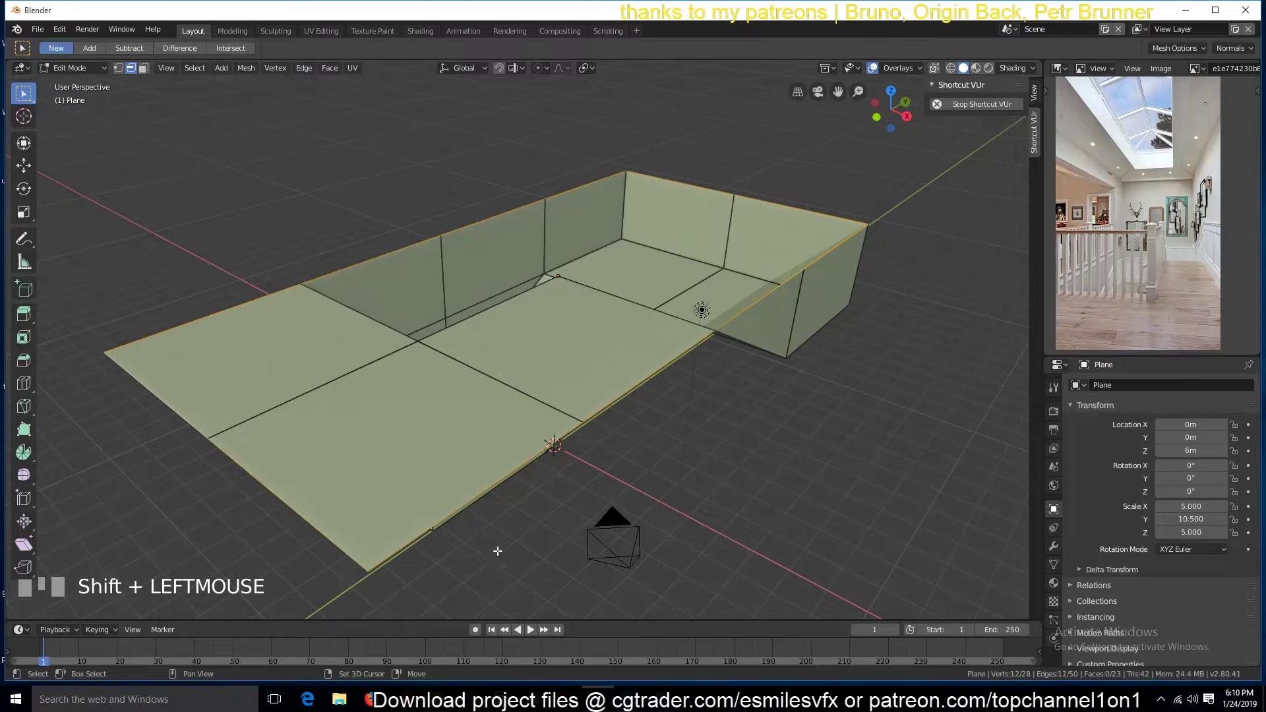
key("e")
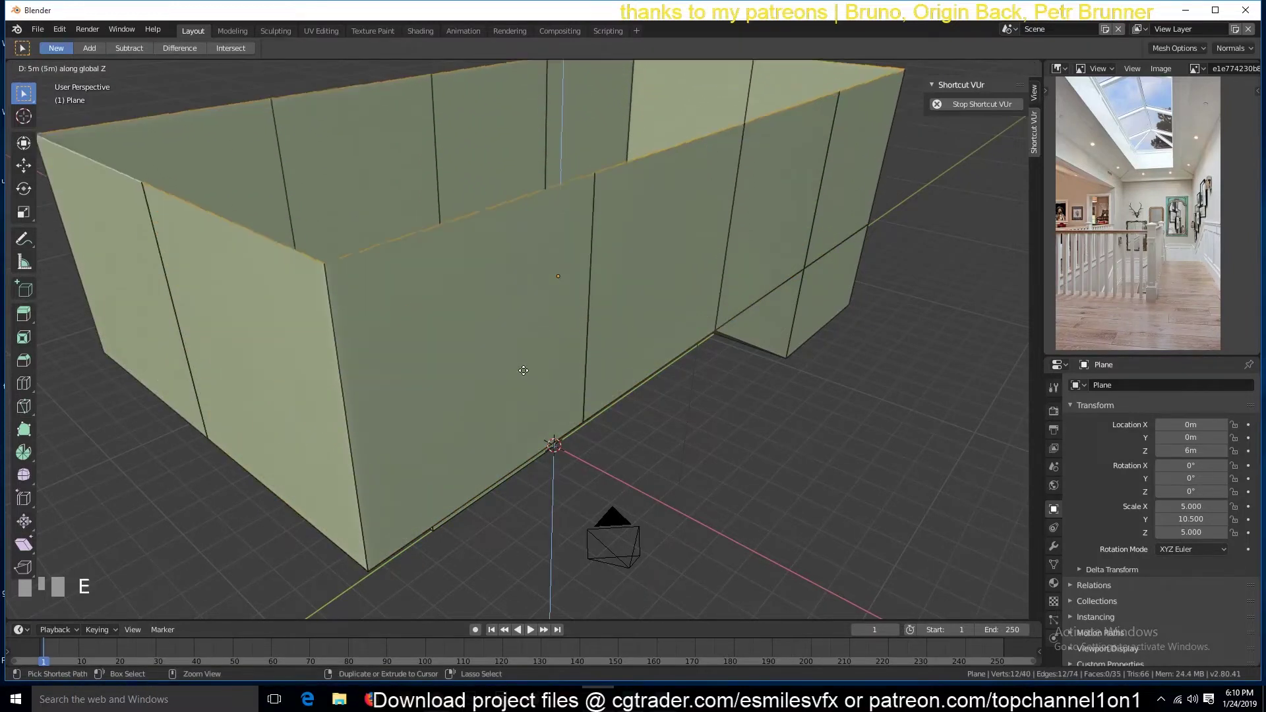
left_click(523, 323, "ctrl")
Widen the reference image area and split the 3D viewport into two views facing the room's front
key("KP_1")
scroll(565, 353, "down", 2)
middle_click_drag(560, 361, 486, 438)
left_click_drag(1040, 61, 945, 59)
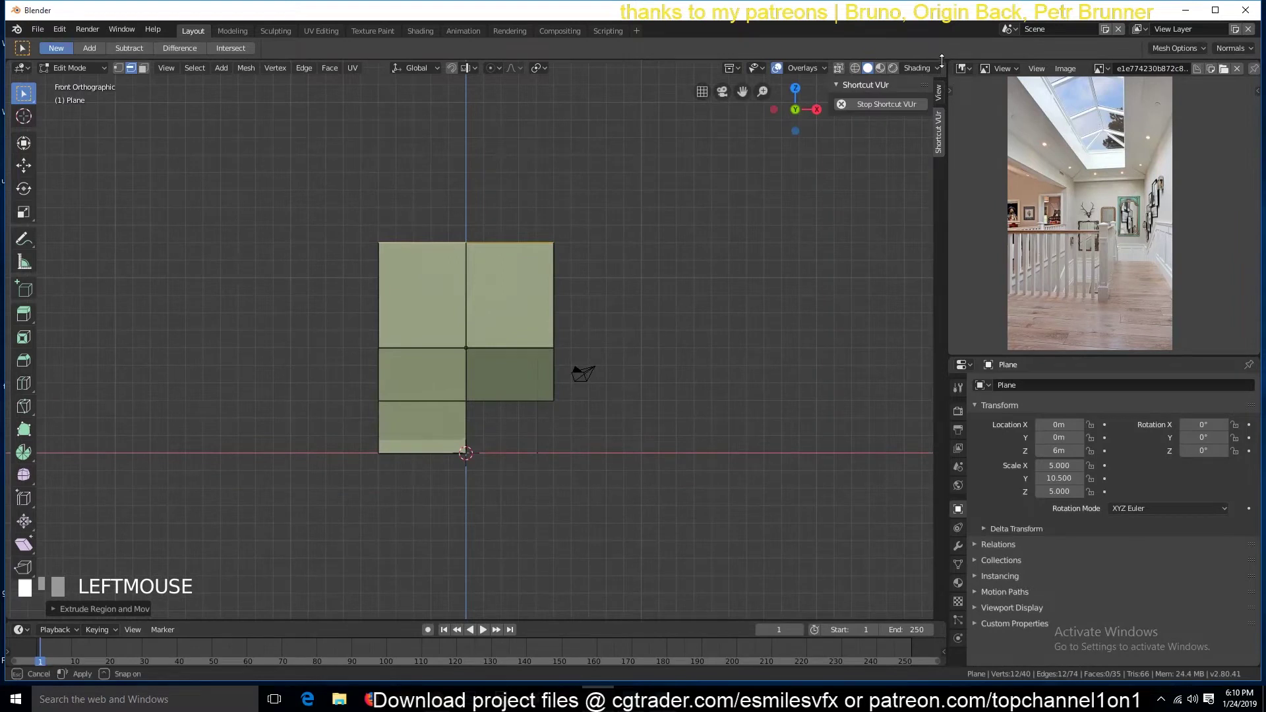
left_click_drag(789, 88, 594, 175)
key("KP_0")
scroll(654, 297, "down", 2)
key("KP_1")
key("n")
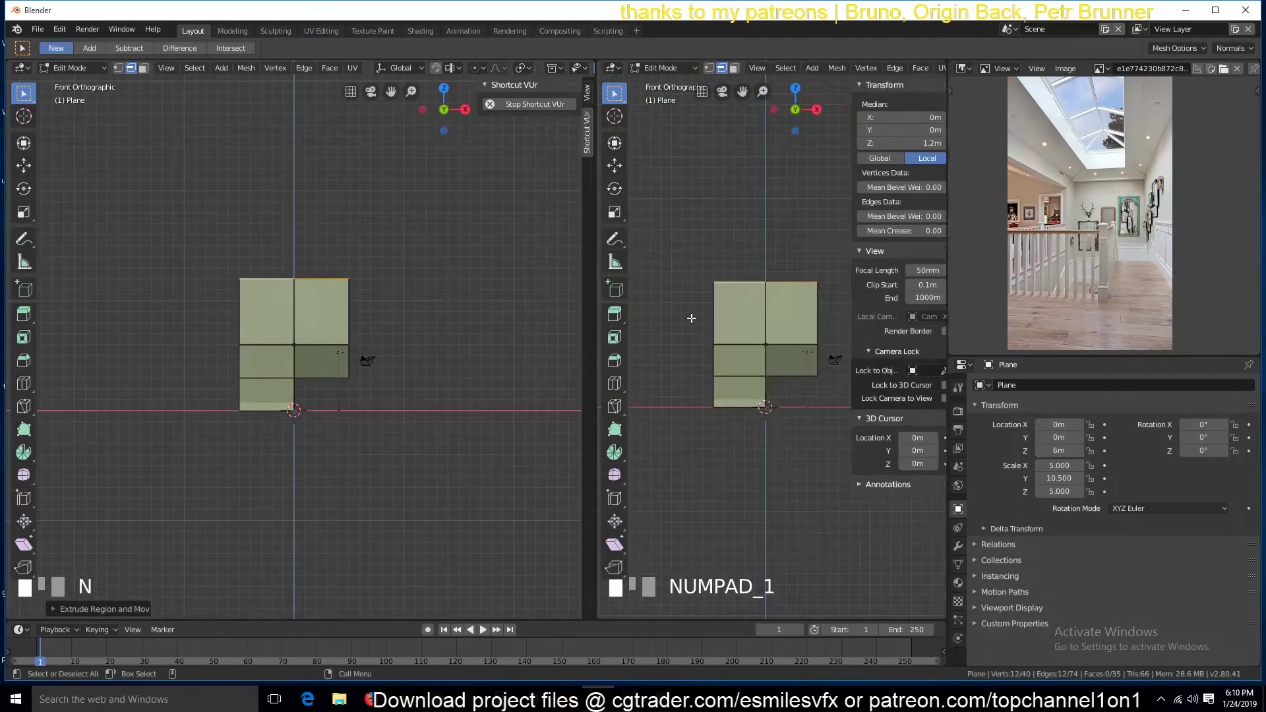
Align the camera to the second viewport's front view, then move it about 0.87 m along -X and 1.13 m up
key("Tab")
scroll(765, 344, "up", 3)
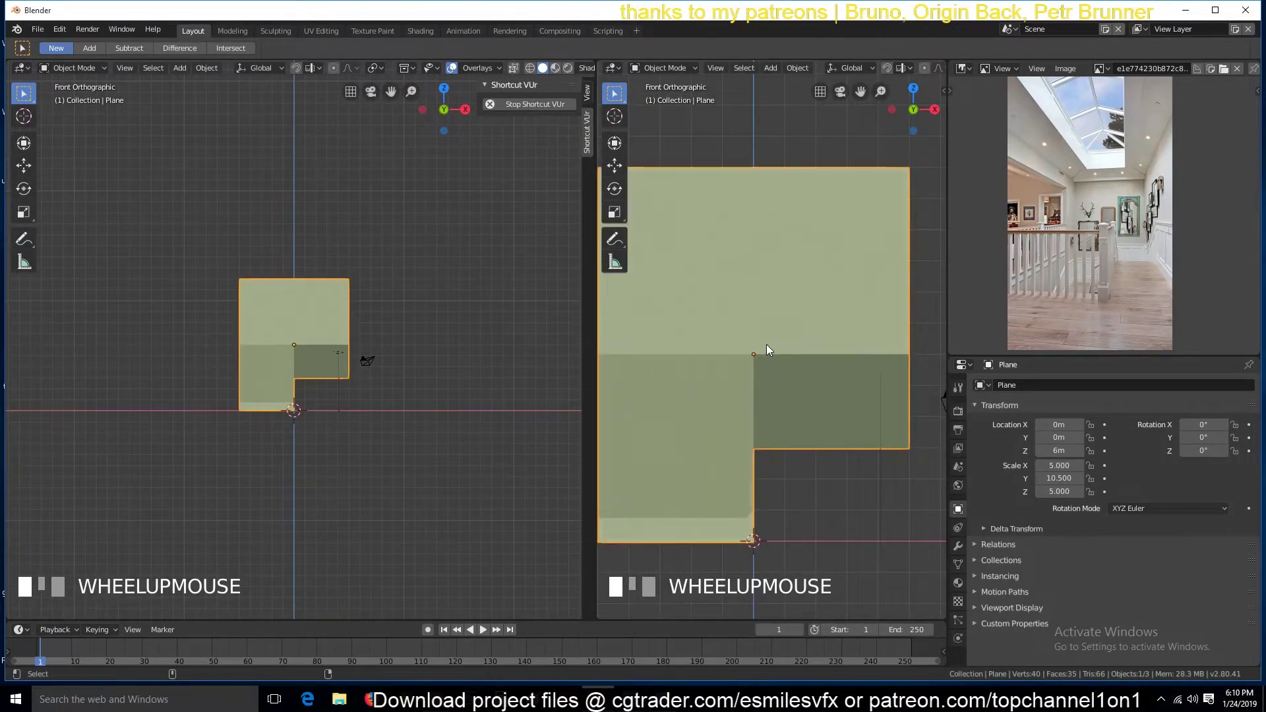
key("ctrl+alt+KP_0")
scroll(762, 349, "up", 3)
left_click(778, 276)
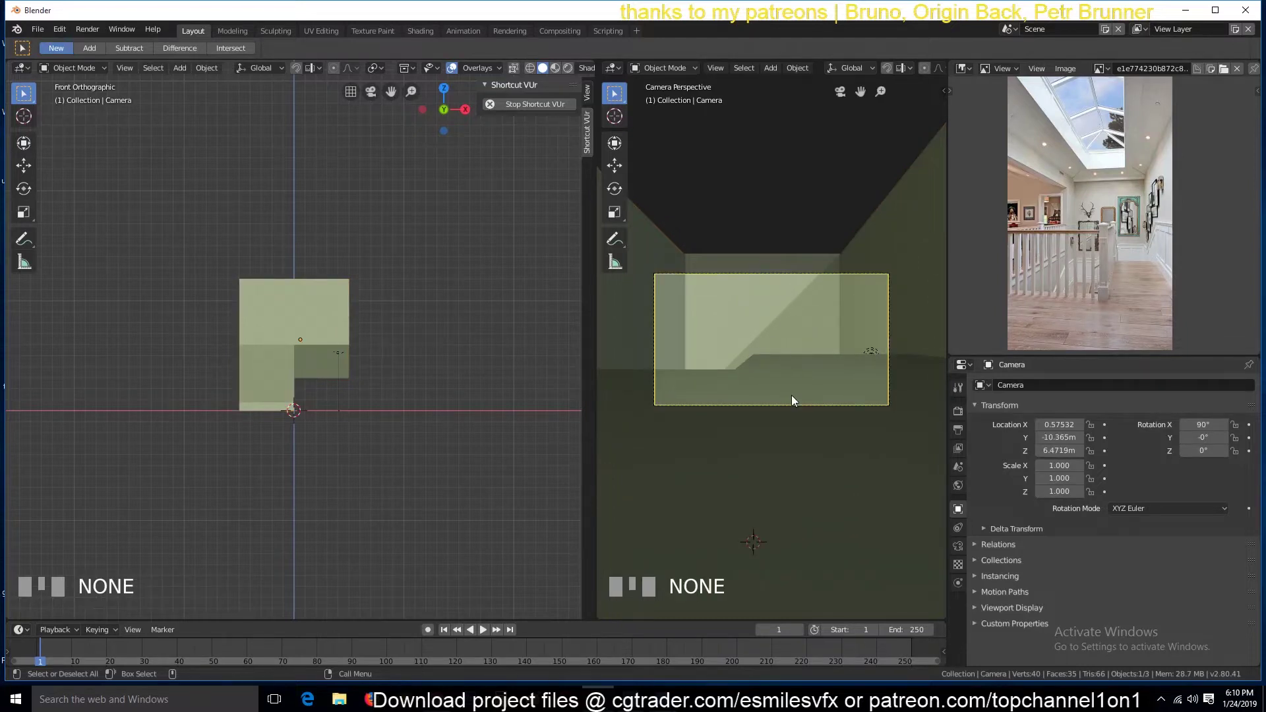
key("g")
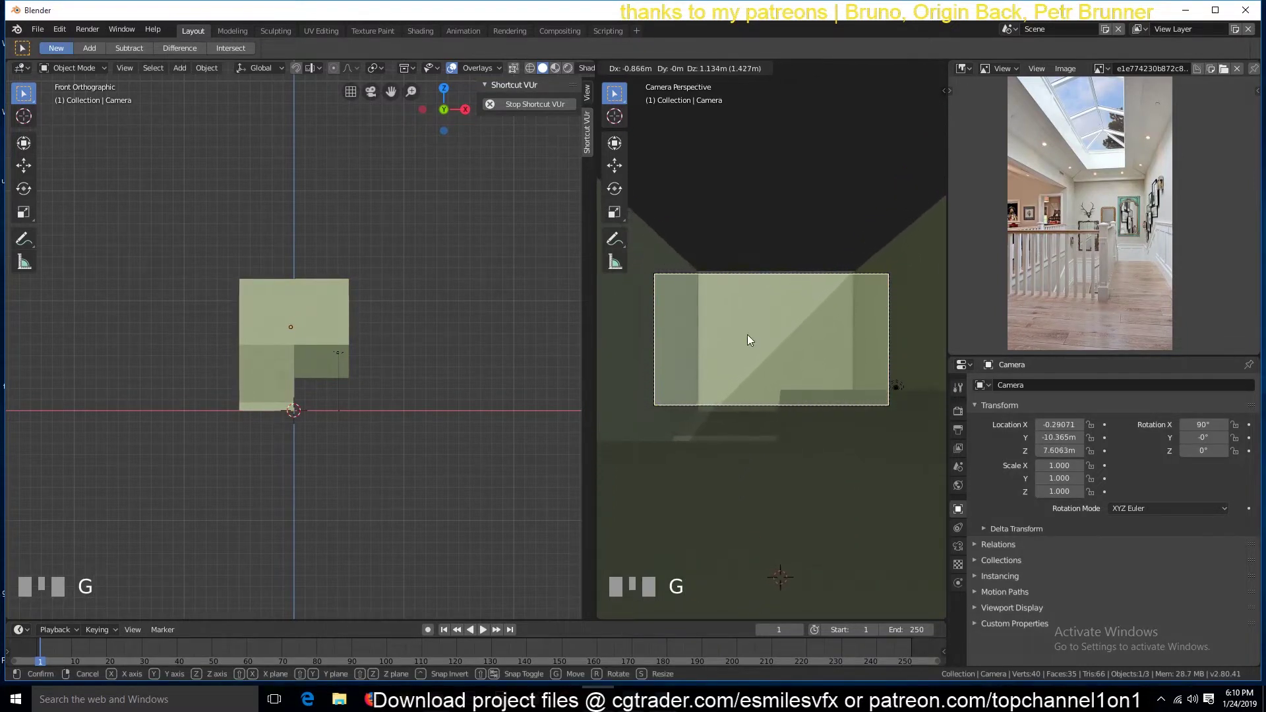
left_click(747, 334)
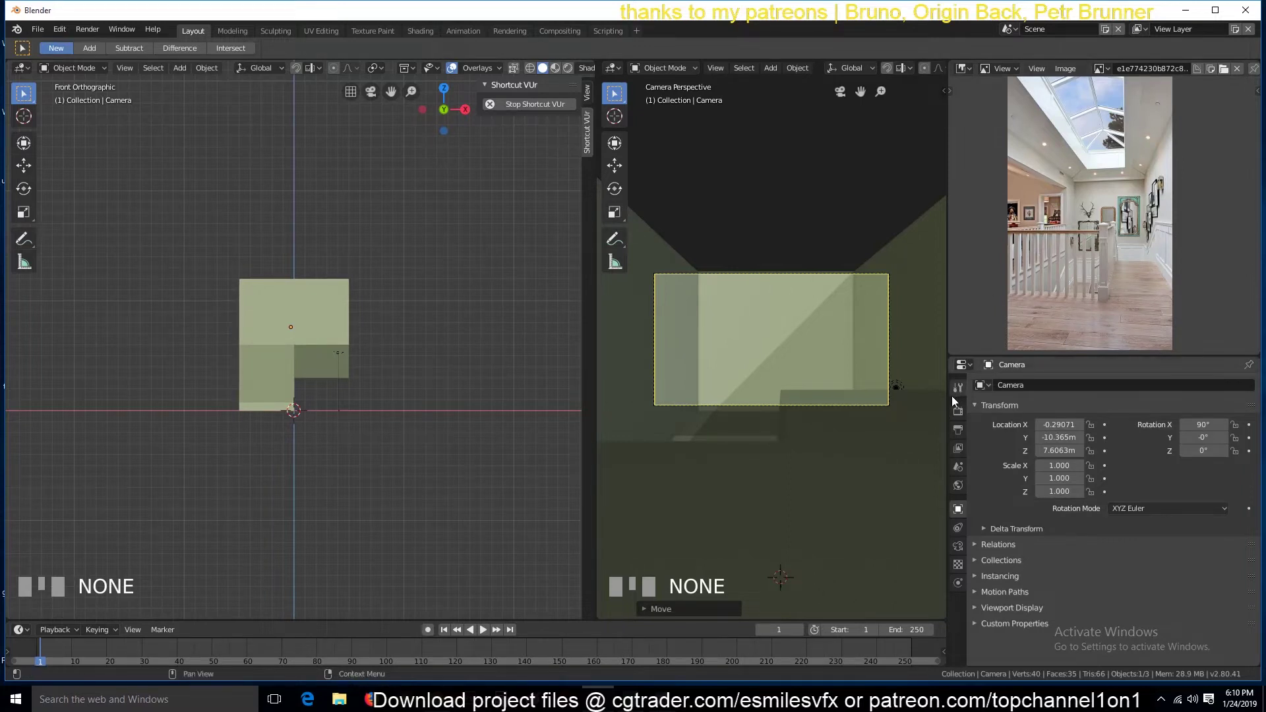
key("g")
key("z")
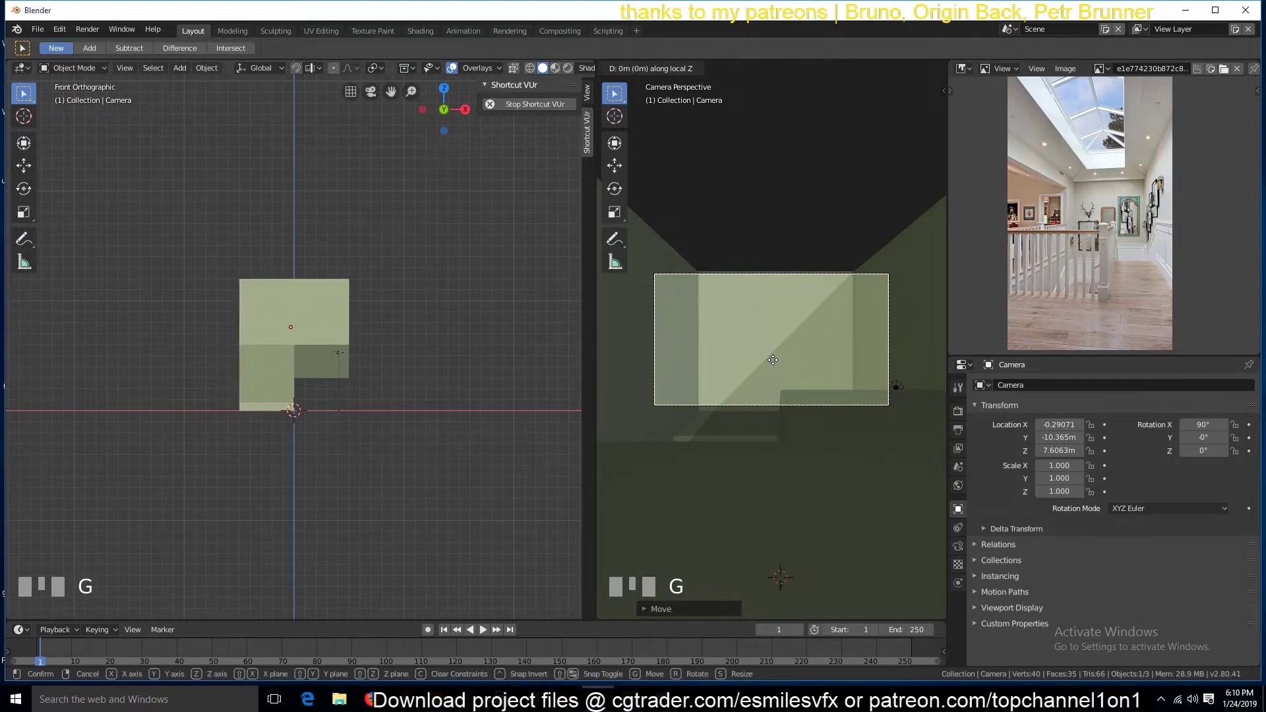
key("z")
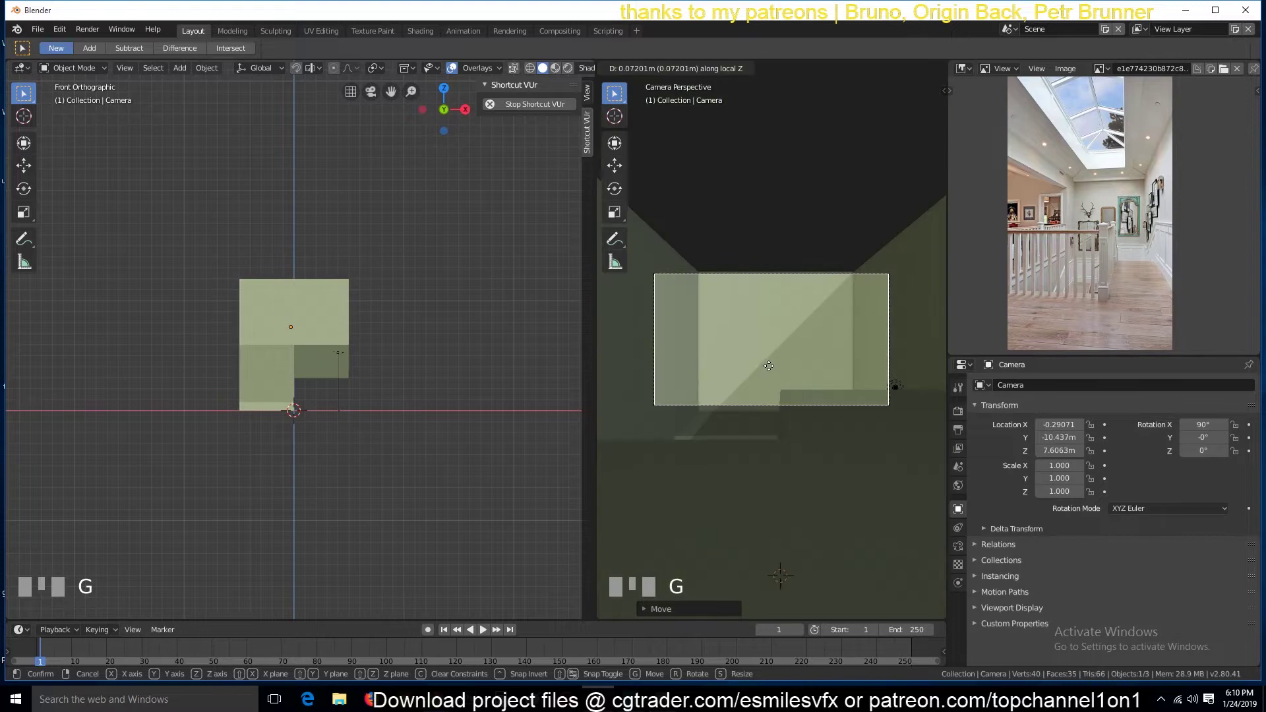
right_click(768, 366)
Select the room mesh and examine the camera's placement inside it in perspective and from above
scroll(798, 428, "down", 2)
key("grave")
scroll(833, 493, "down", 3)
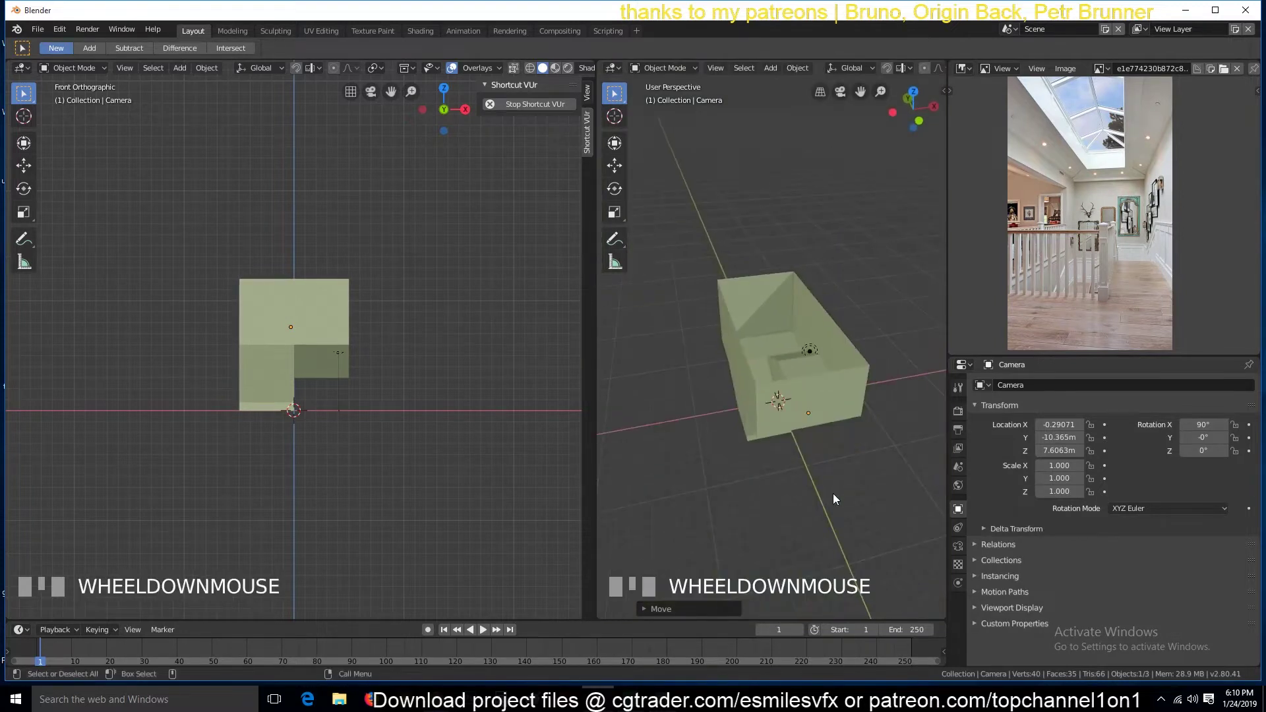
key("grave")
left_click(814, 446)
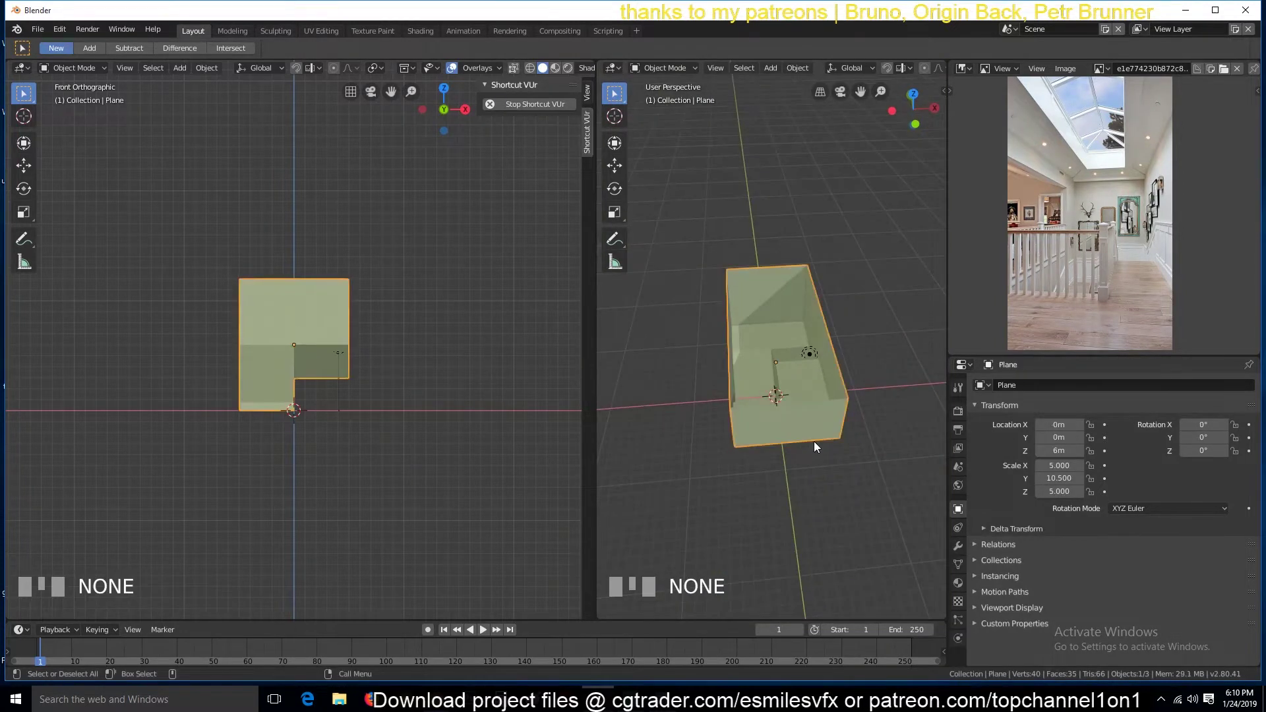
key("KP_7")
scroll(805, 473, "up", 3)
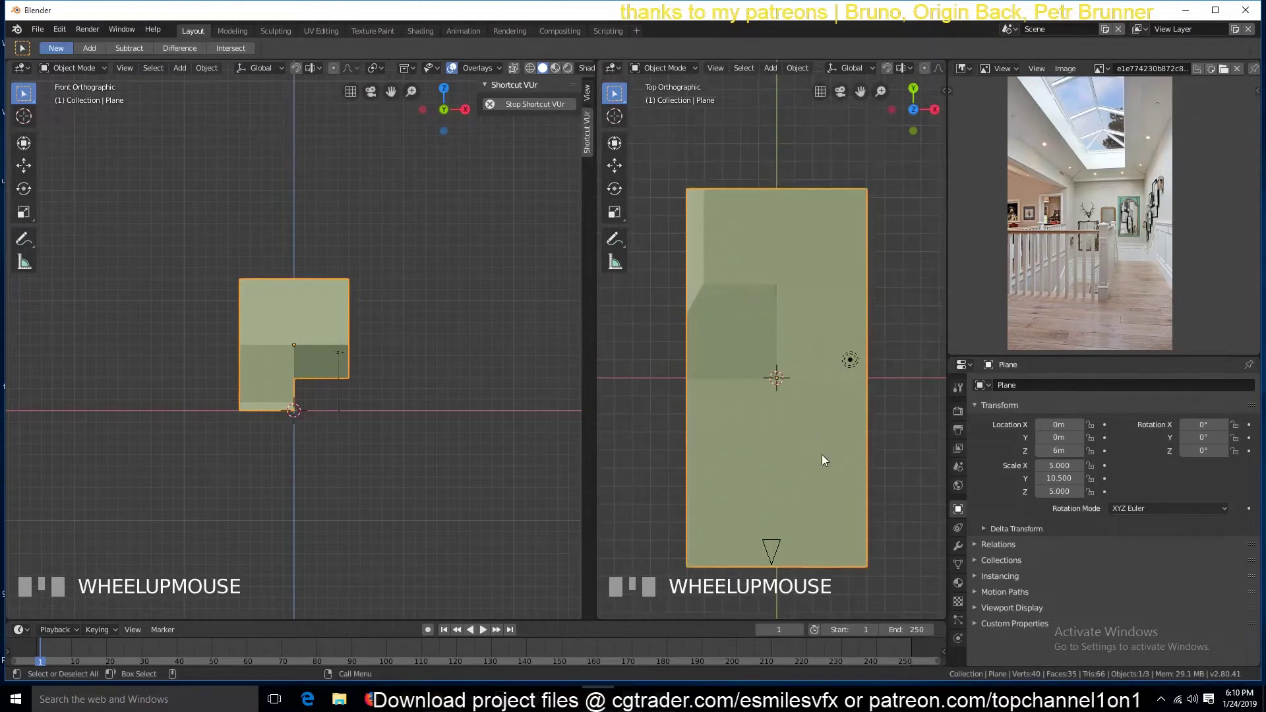
key("grave")
key("grave")
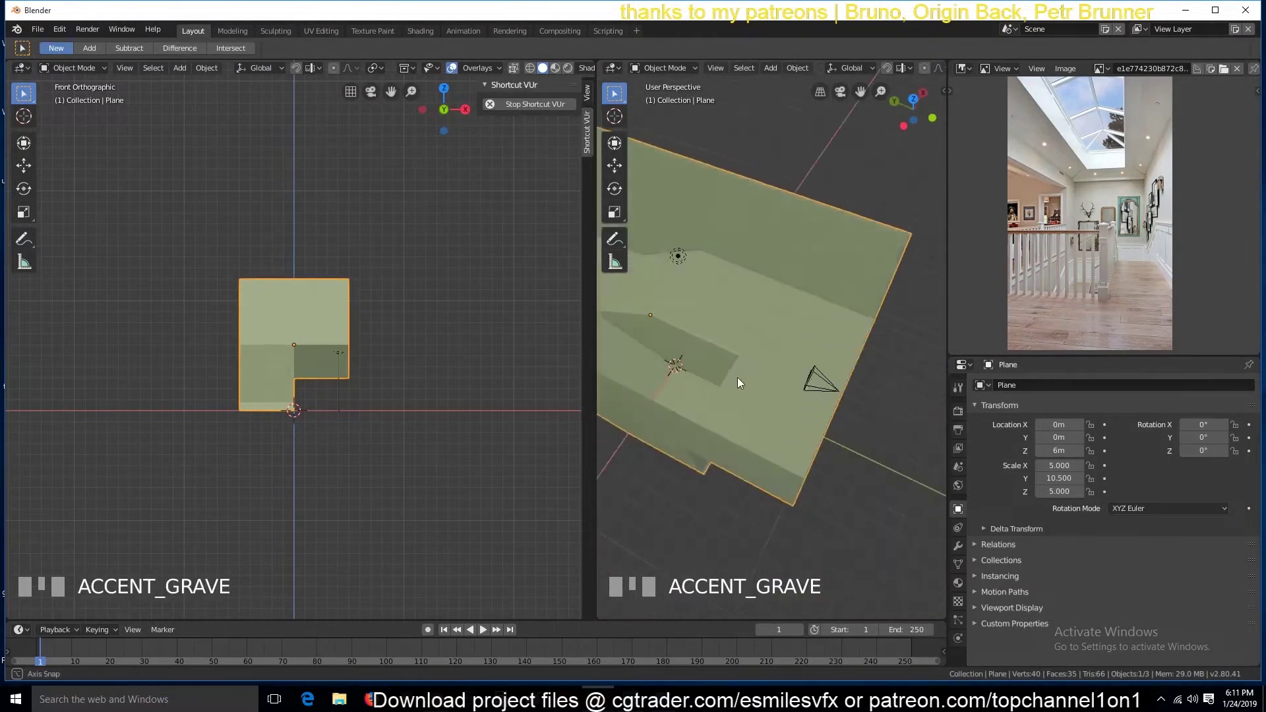
Move the two end wall faces behind the camera along the Y axis
key("Tab")
left_click(864, 277)
key("3")
left_click(884, 278)
left_click(880, 349, "shift")
key("g")
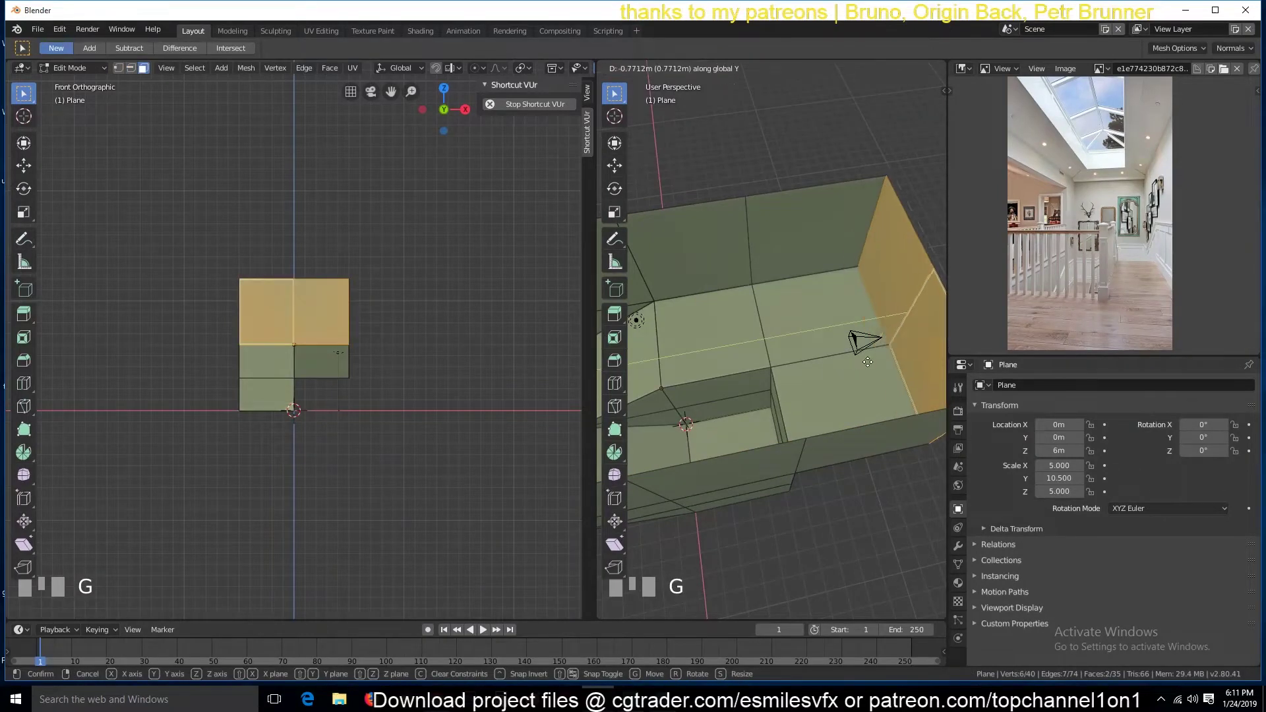
left_click(858, 361)
Delete the two end wall faces behind the camera
key("grave")
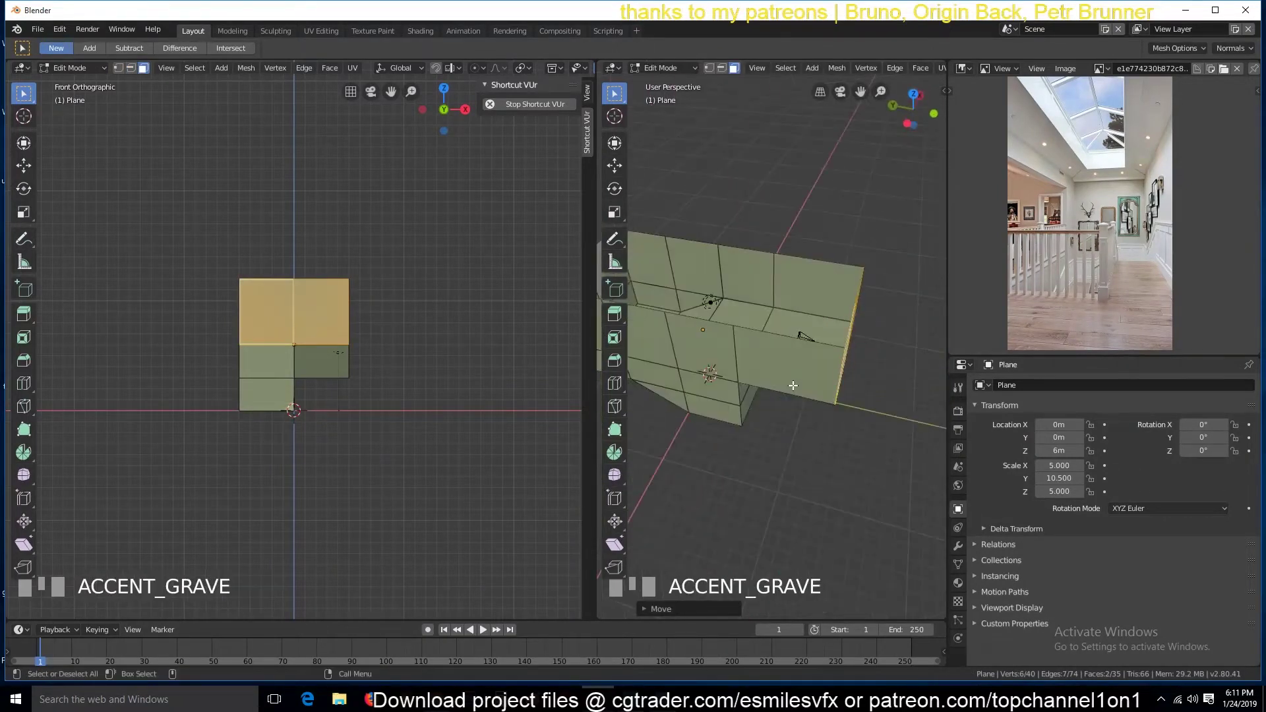
key("x")
left_click(791, 414)
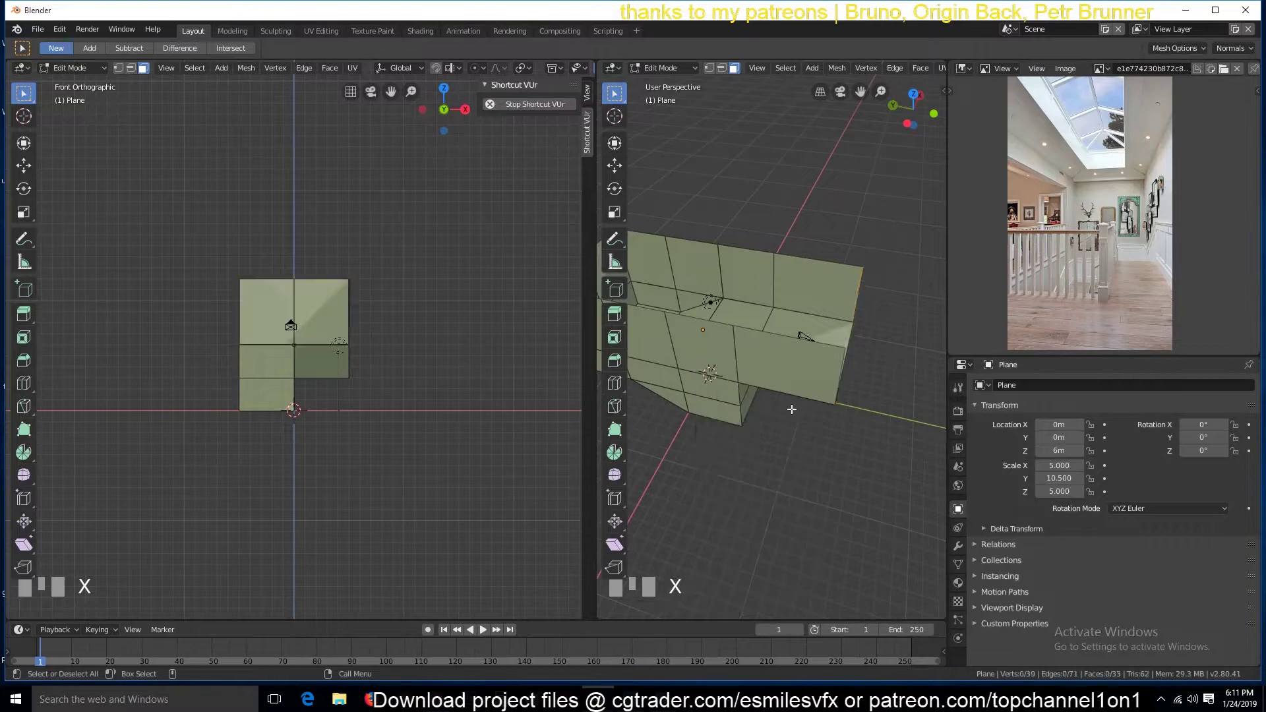
Extrude the row of four upper wall faces on the -X side outward by about 6.9 m
key("Tab")
key("grave")
middle_click_drag(782, 385, 820, 394)
key("Tab")
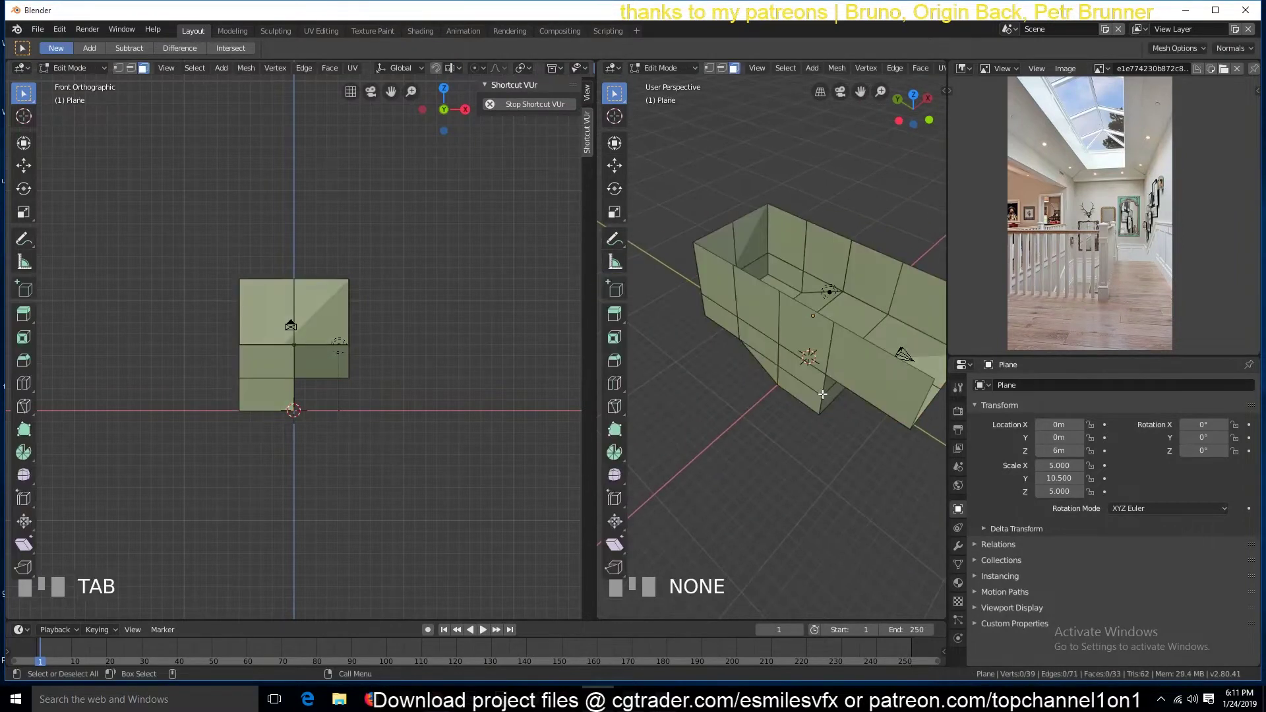
key("grave")
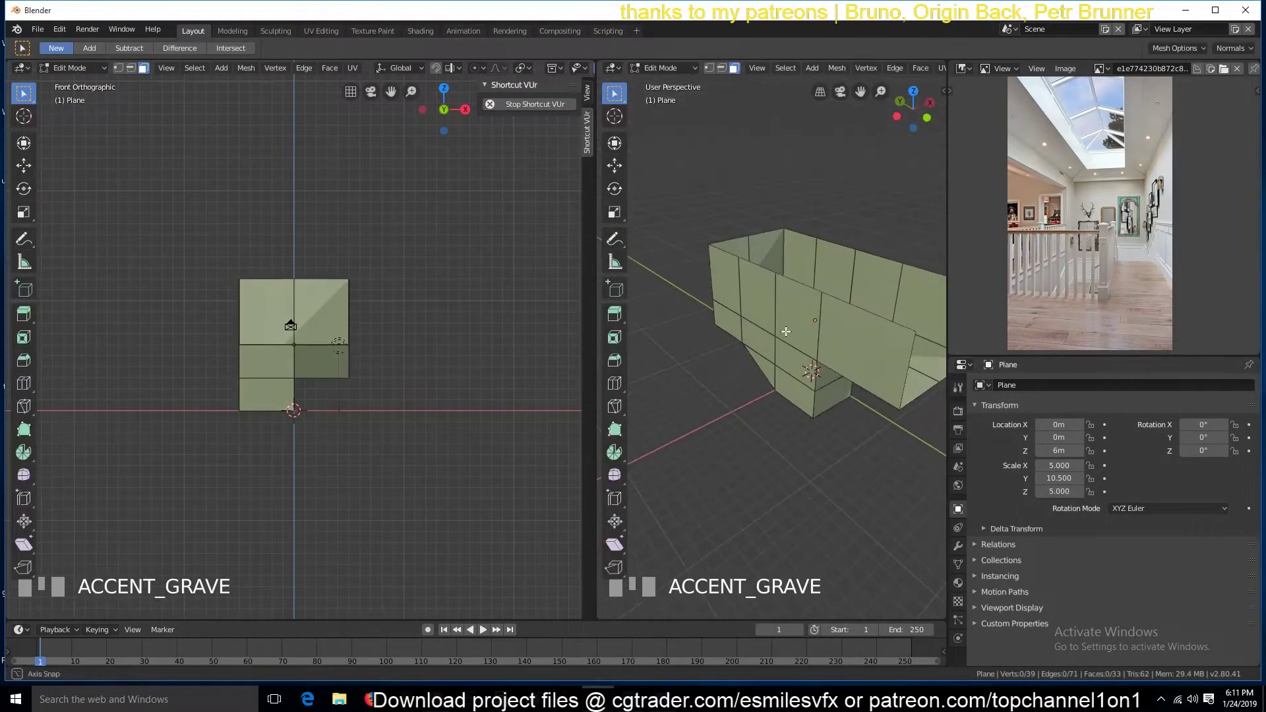
left_click(723, 291)
left_click(761, 296, "ctrl")
left_click(882, 338, "ctrl")
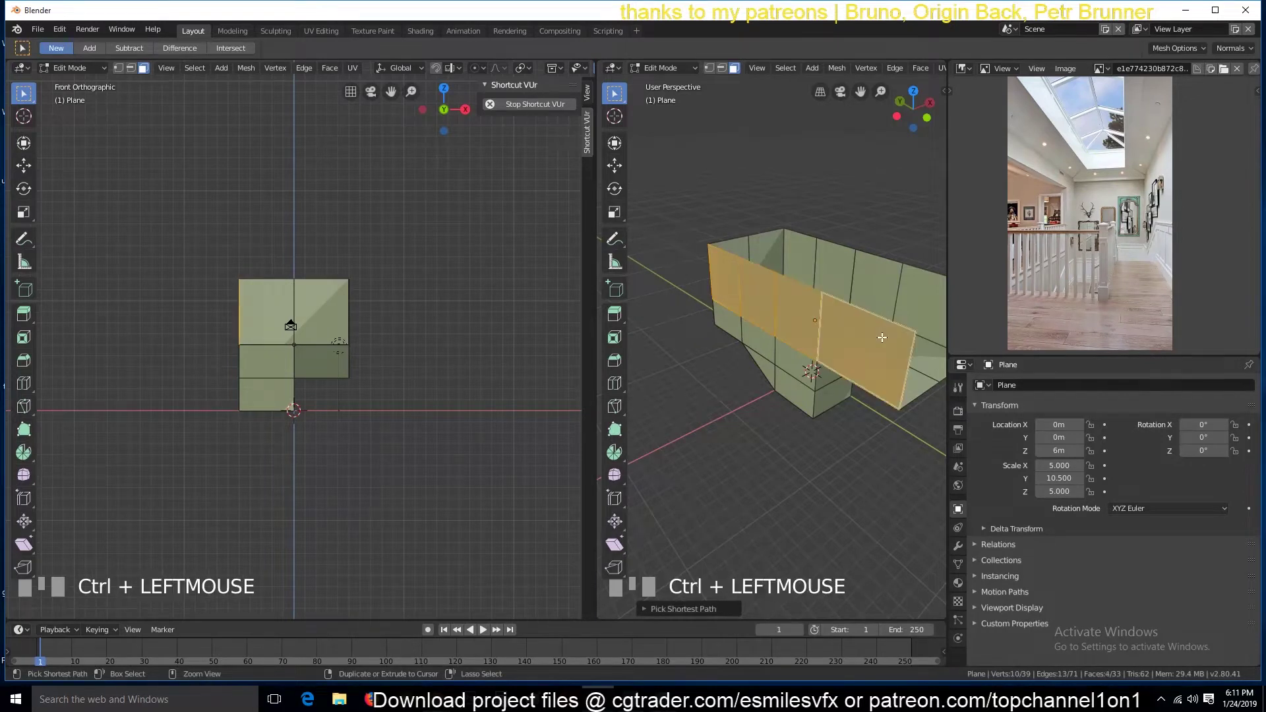
key("e")
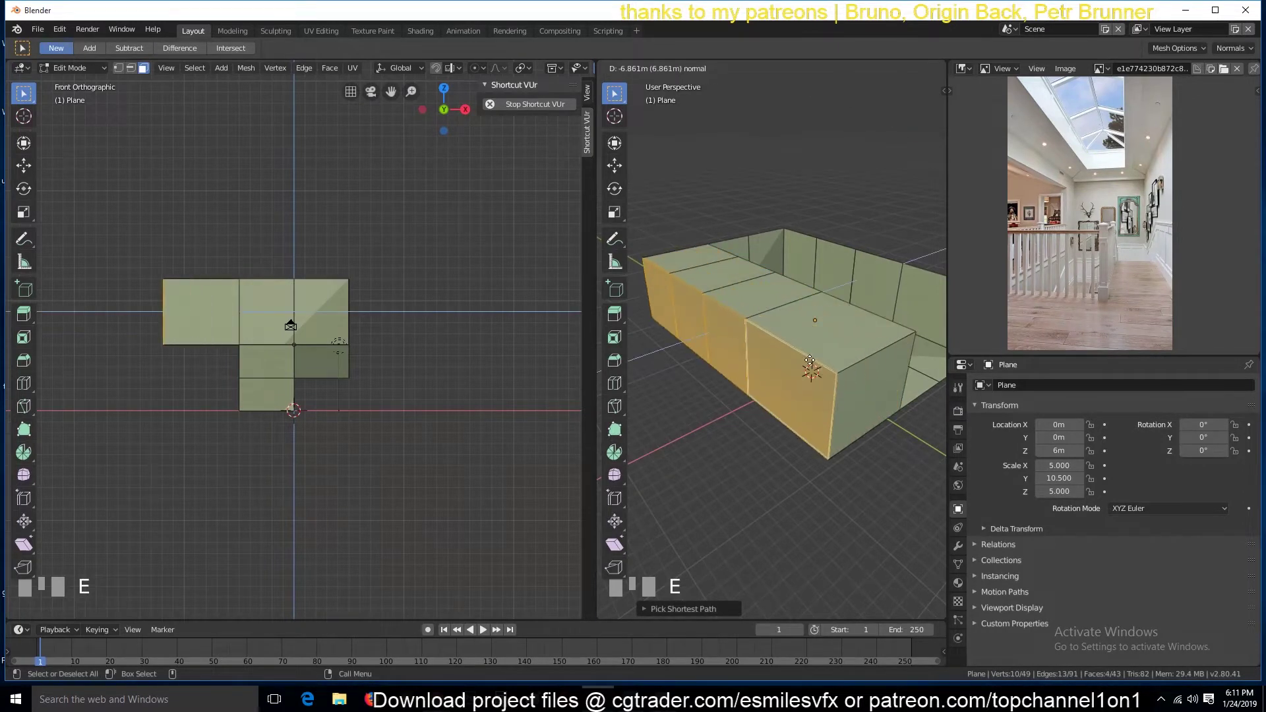
left_click(810, 360)
Delete the four roof faces and the near end face of the extruded side room on the -X side
key("grave")
left_click(686, 323)
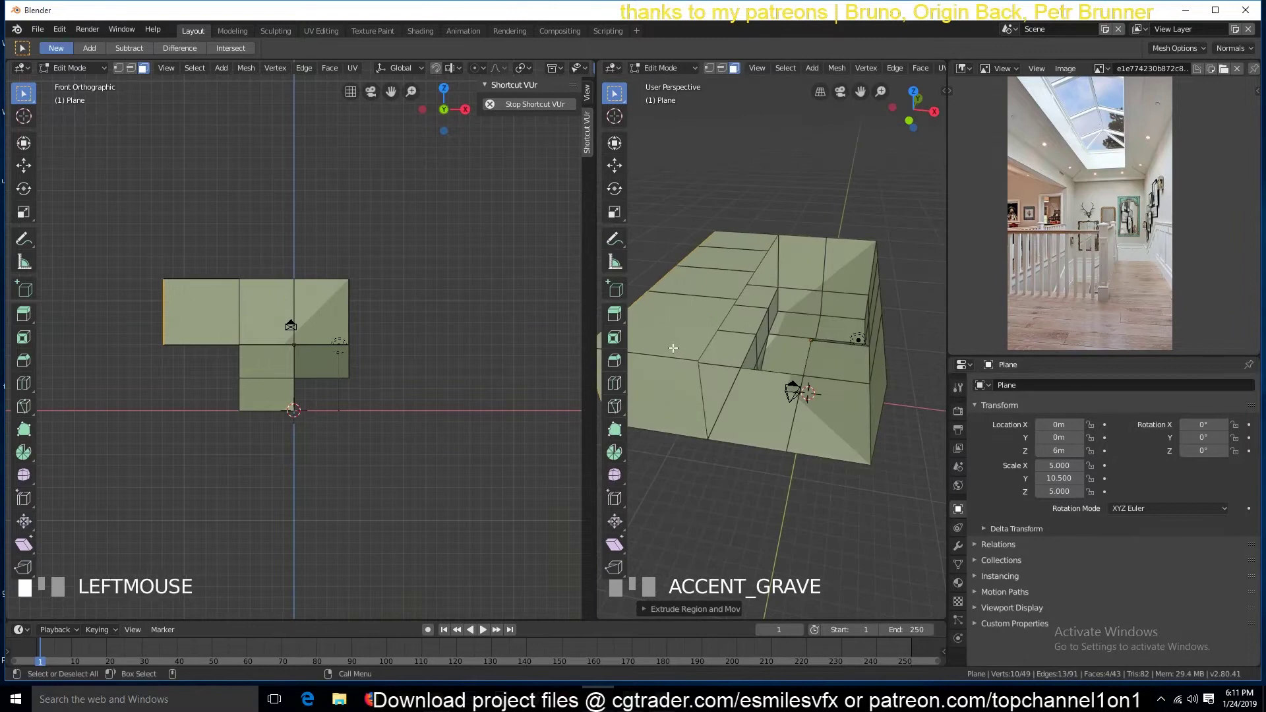
left_click(733, 241, "ctrl")
left_click(664, 396, "shift")
key("x")
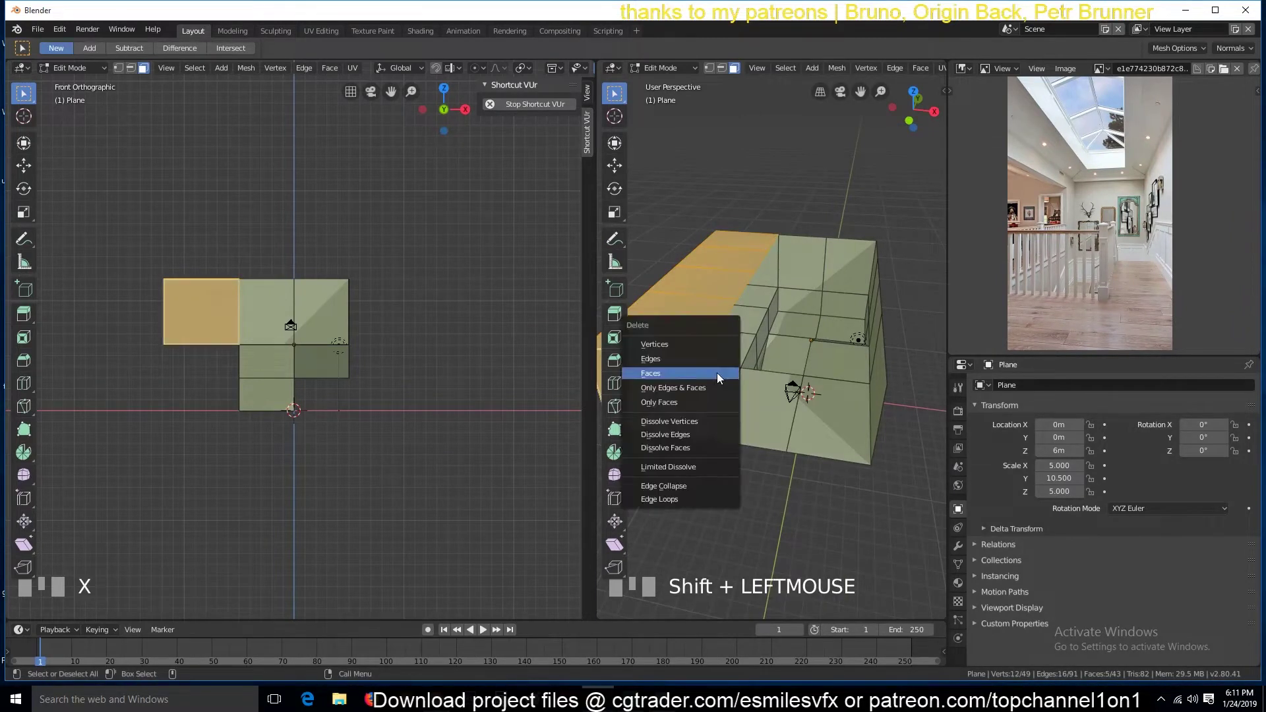
left_click(717, 373)
Inspect the opened side room, then undo its face deletion and the outward extrusion of the four upper wall faces
key("Tab")
key("grave")
key("Tab")
left_click(644, 392)
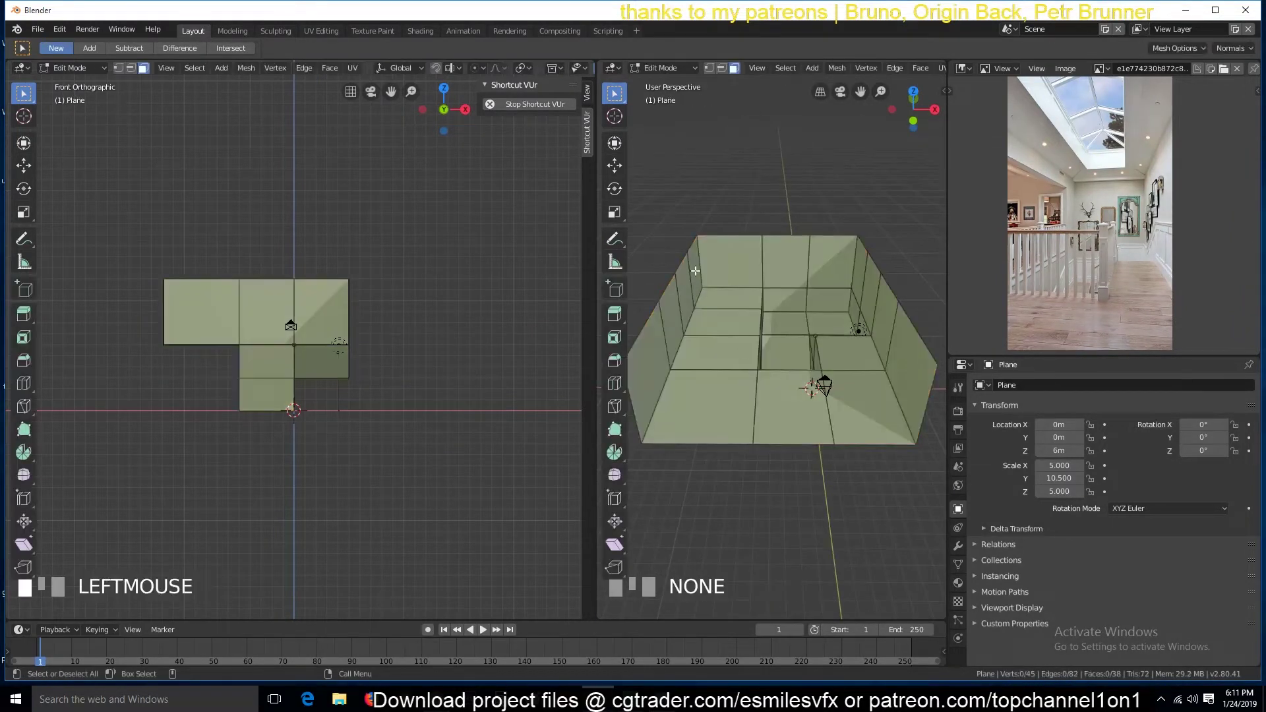
key("grave")
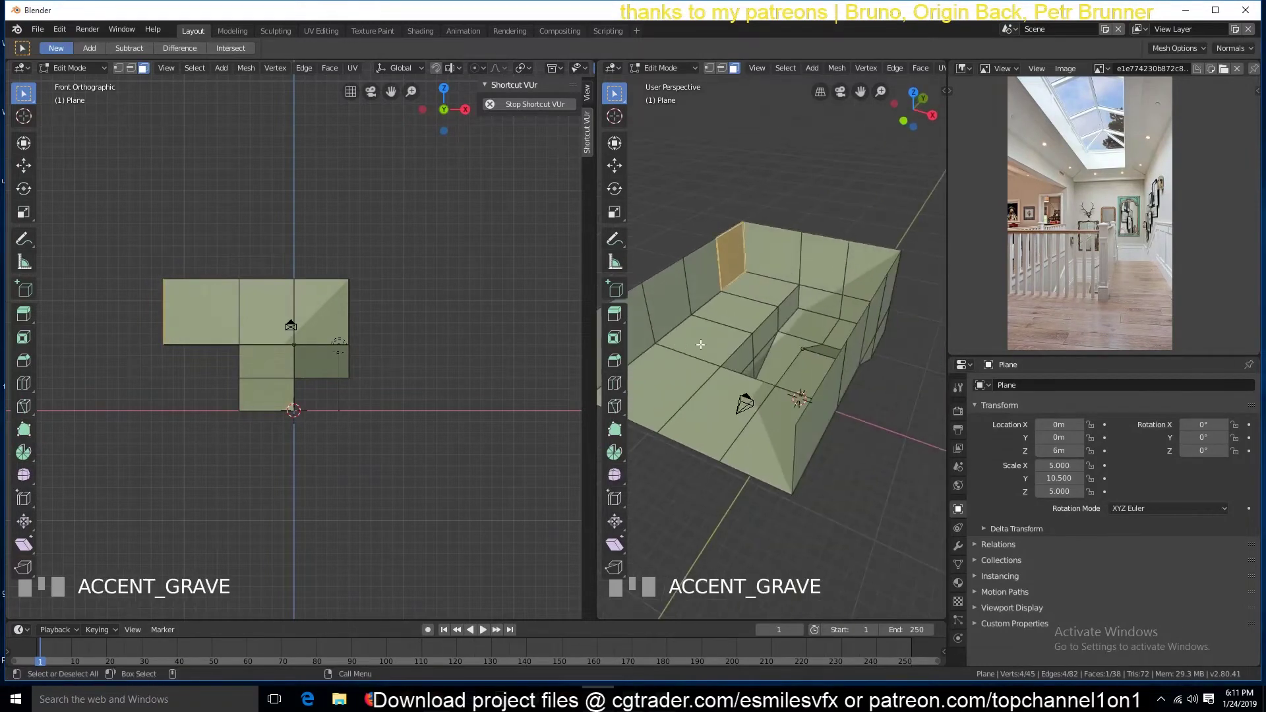
key("grave")
key("ctrl+z")
key("ctrl+z")
key("ctrl+z")
key("ctrl+z")
key("ctrl+z")
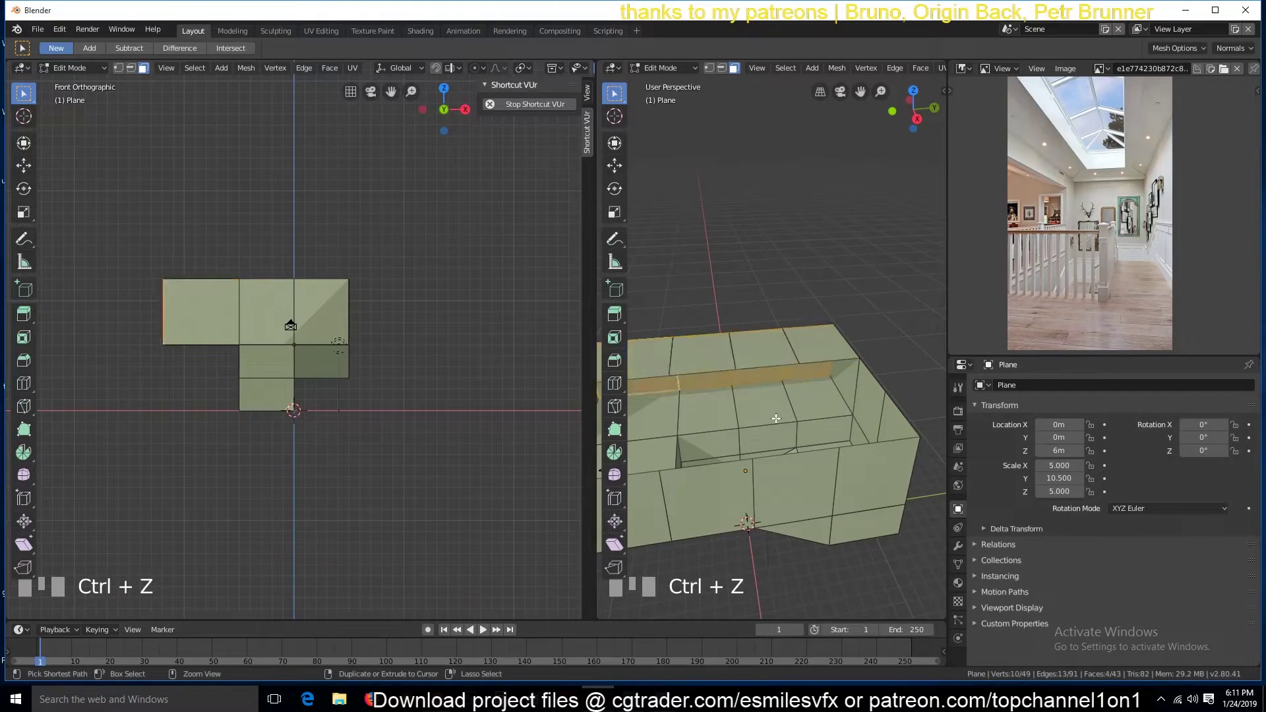
Extrude only three of the upper wall faces on the -X side outward to form a long side room
scroll(804, 409, "down", 2)
left_click(763, 376)
left_click(664, 377, "ctrl")
middle_click_drag(664, 377, 821, 453)
key("grave")
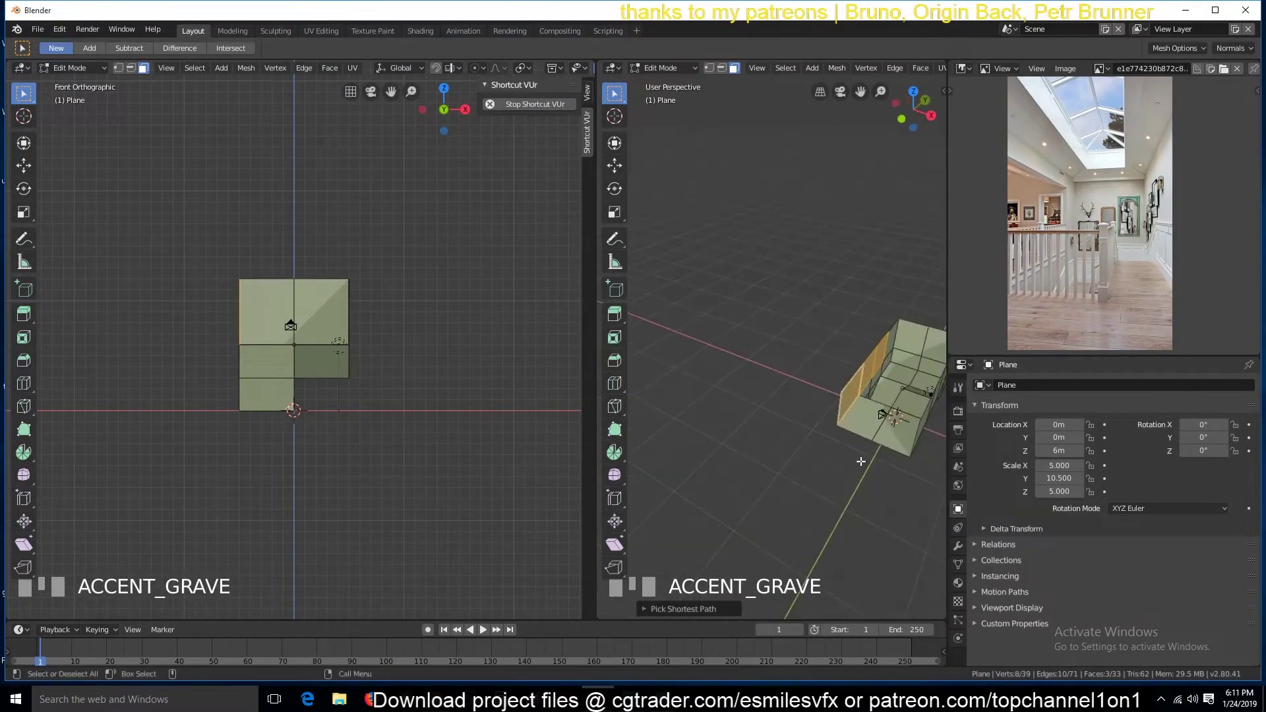
scroll(779, 481, "up", 2)
key("grave")
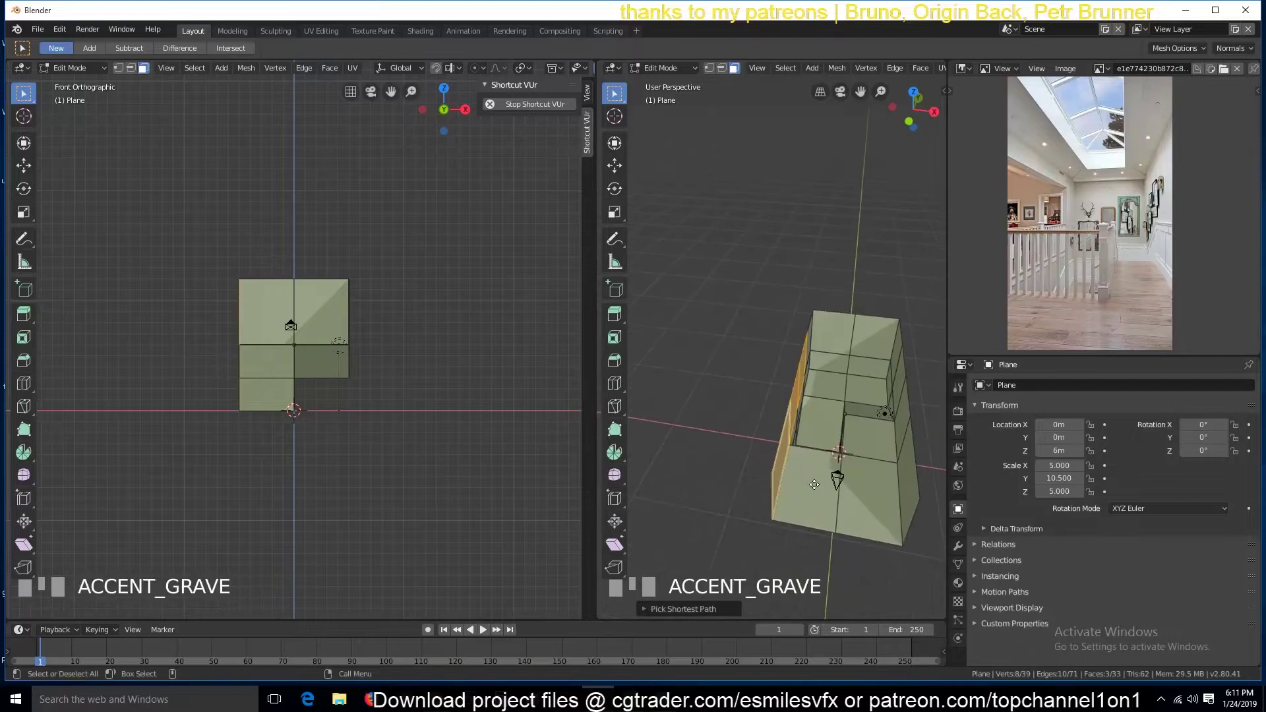
key("e")
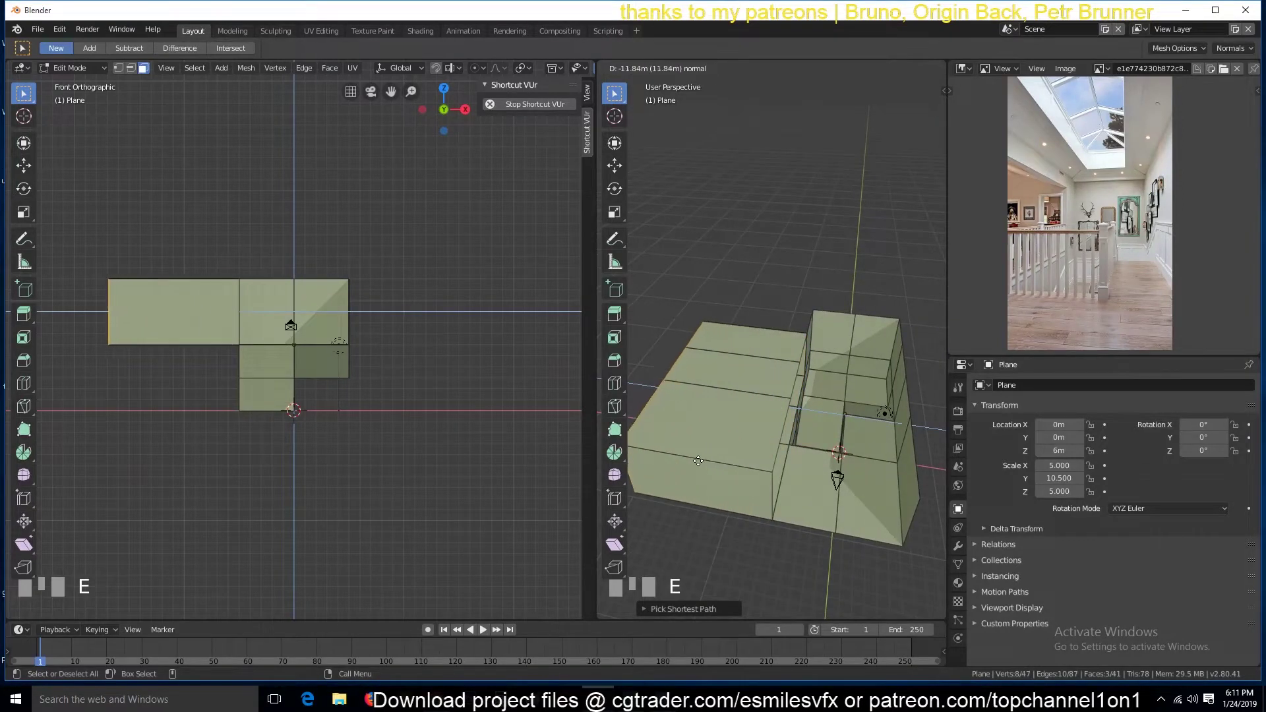
left_click(688, 458)
Delete the three roof faces and the near end face of the new side room
left_click(733, 342)
left_click(697, 467, "ctrl")
key("x")
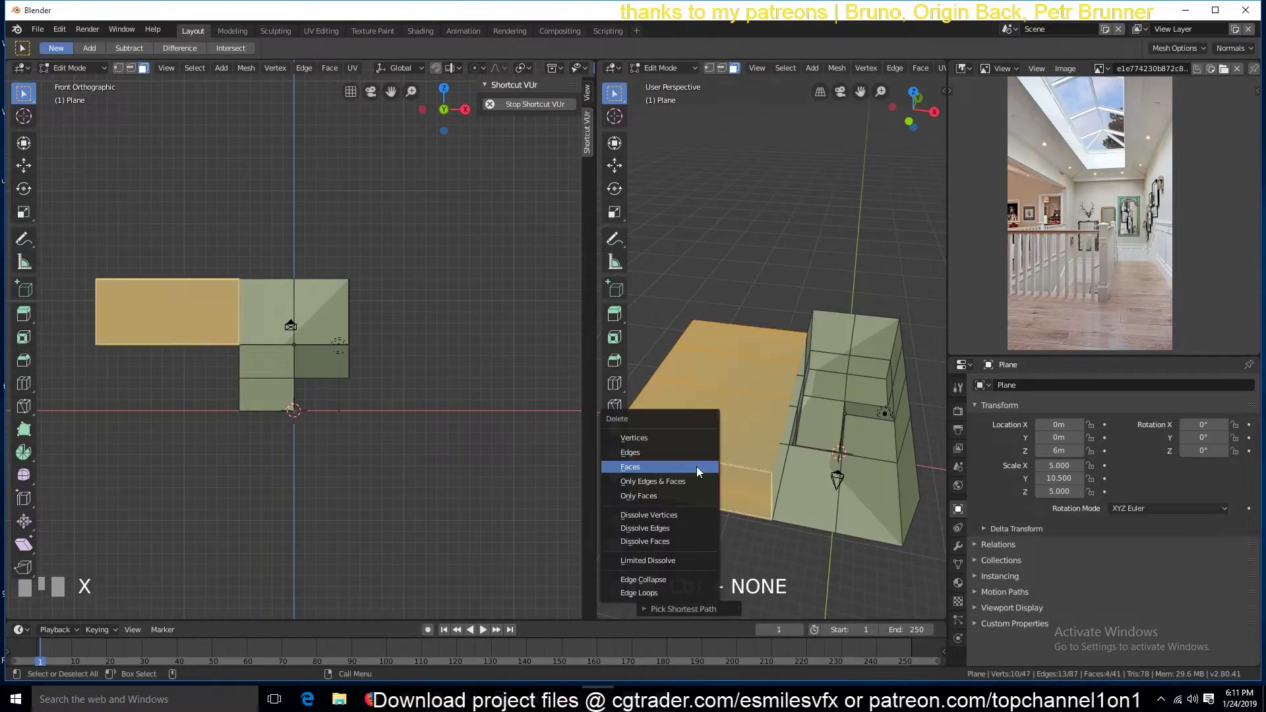
left_click(697, 466)
Leave mesh editing, look through the camera and select the camera
key("Tab")
key("KP_0")
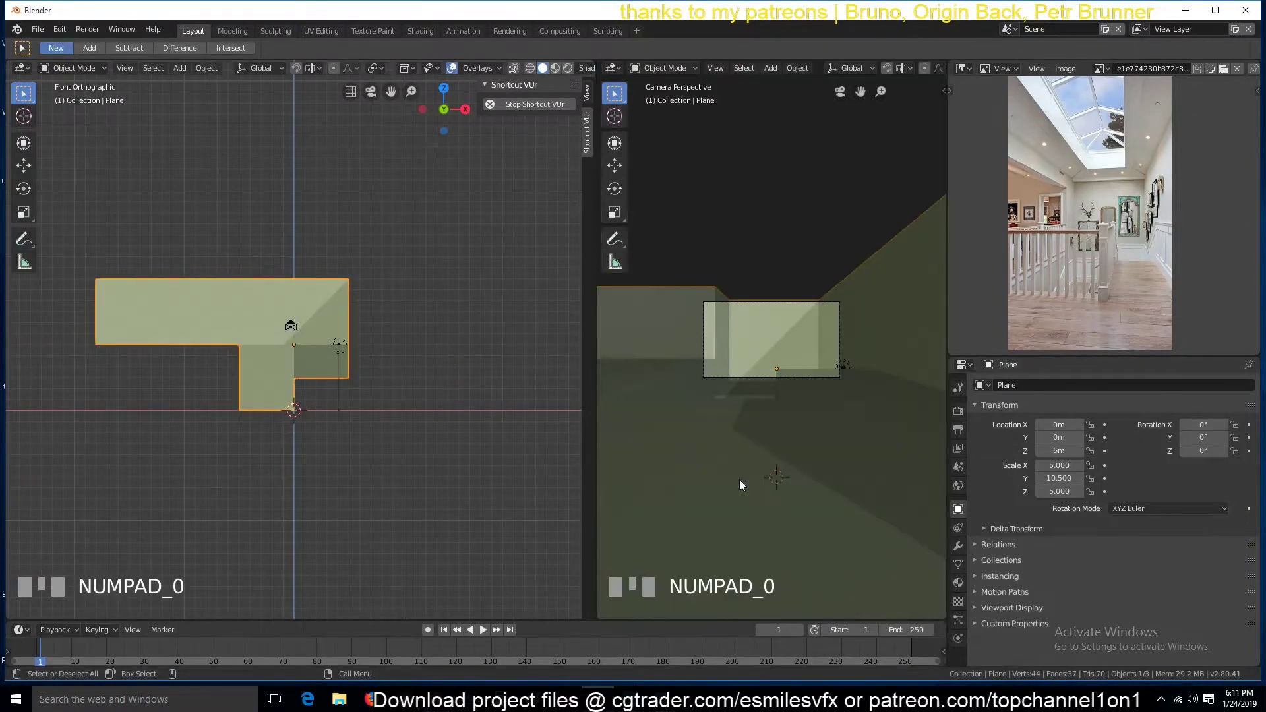
left_click(774, 302)
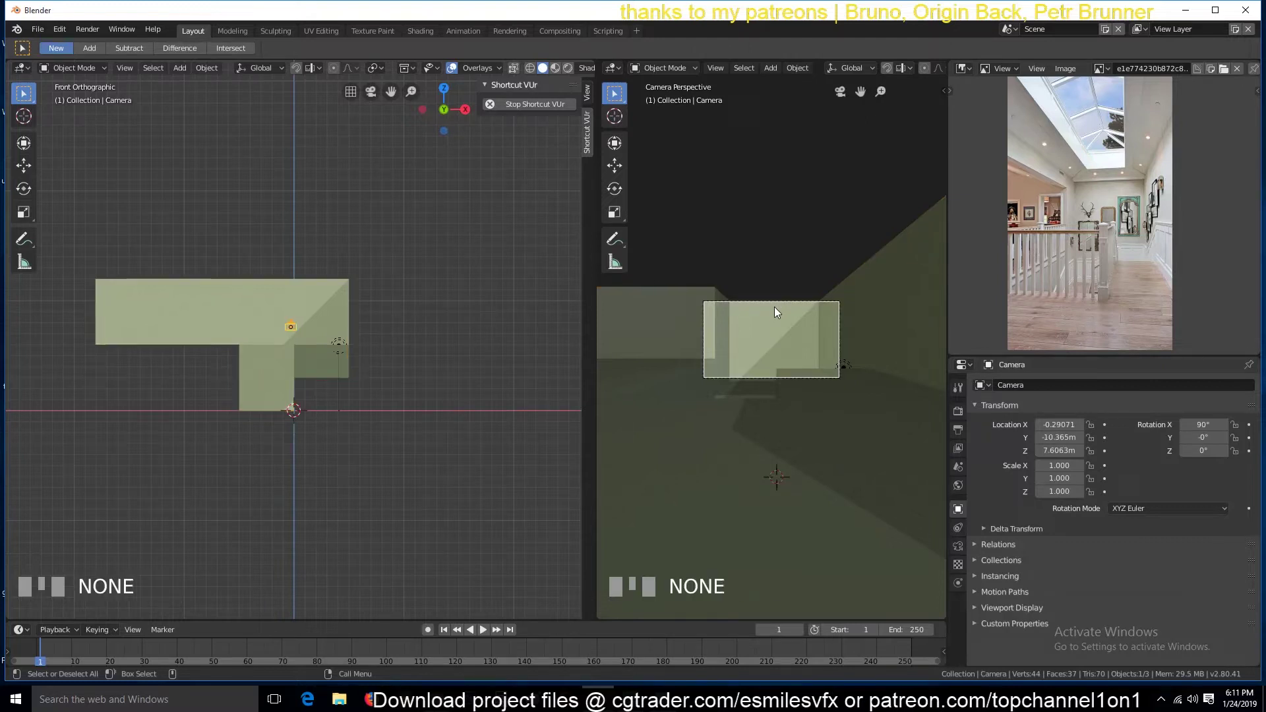
key("g")
key("z")
key("z")
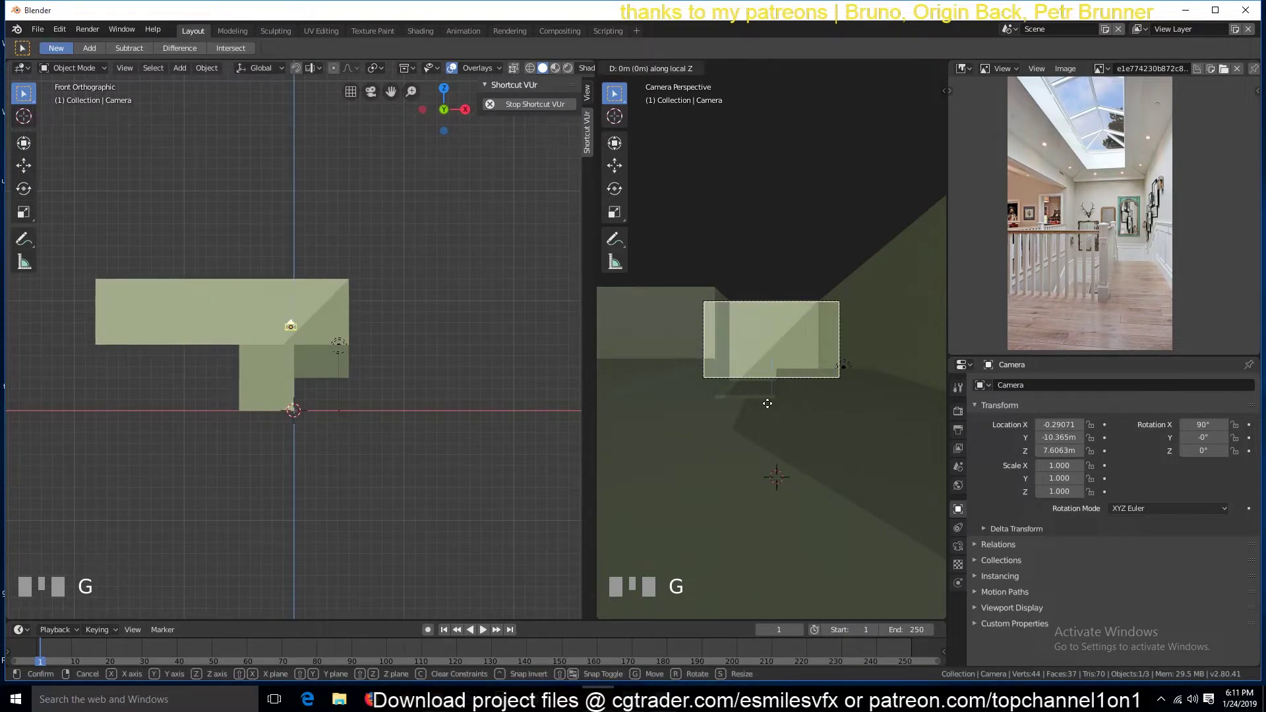
right_click(759, 440)
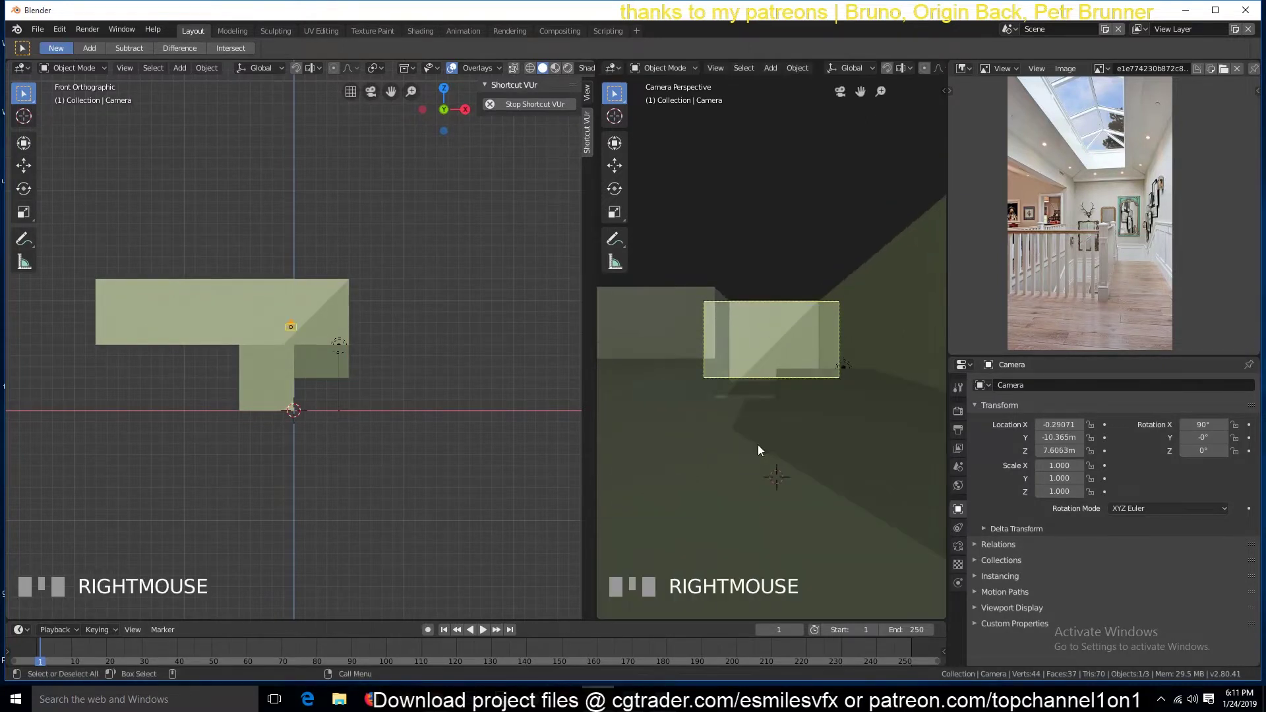
Look up the reference image's size and set the render resolution to match it, 500 px by 898 px
key("m")
key("n")
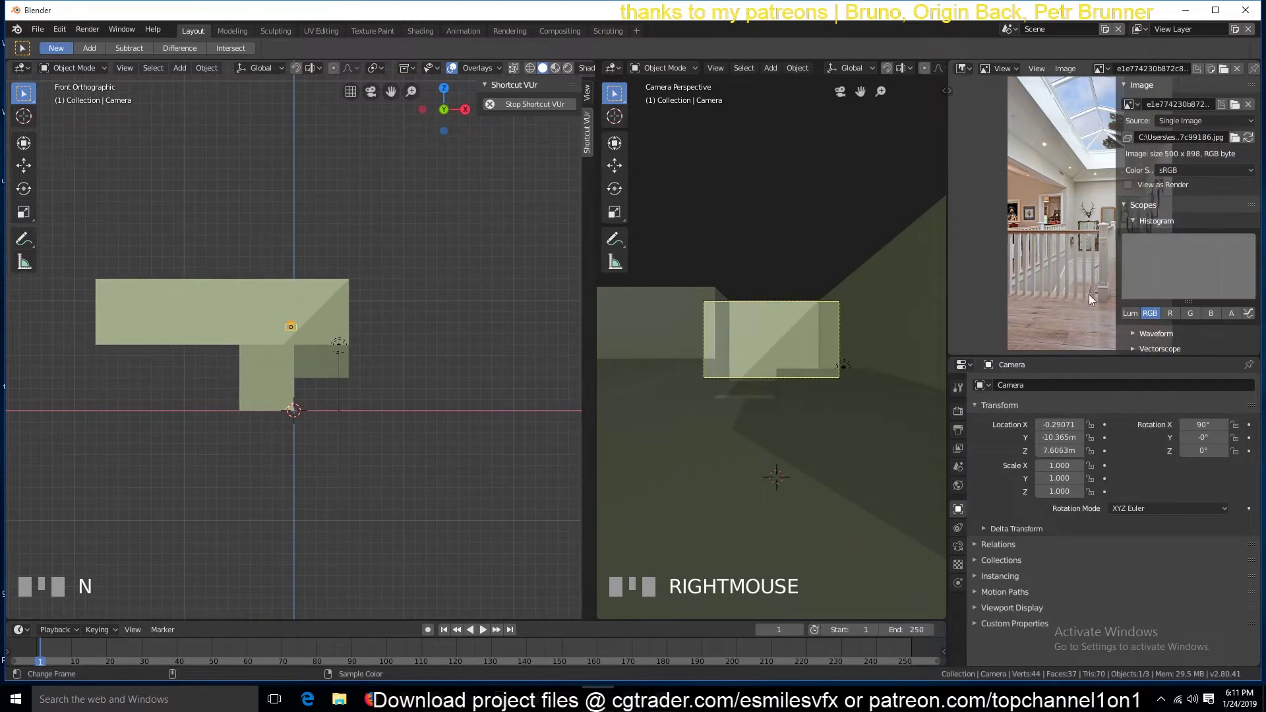
scroll(1178, 266, "down", 2)
scroll(1177, 272, "up", 2)
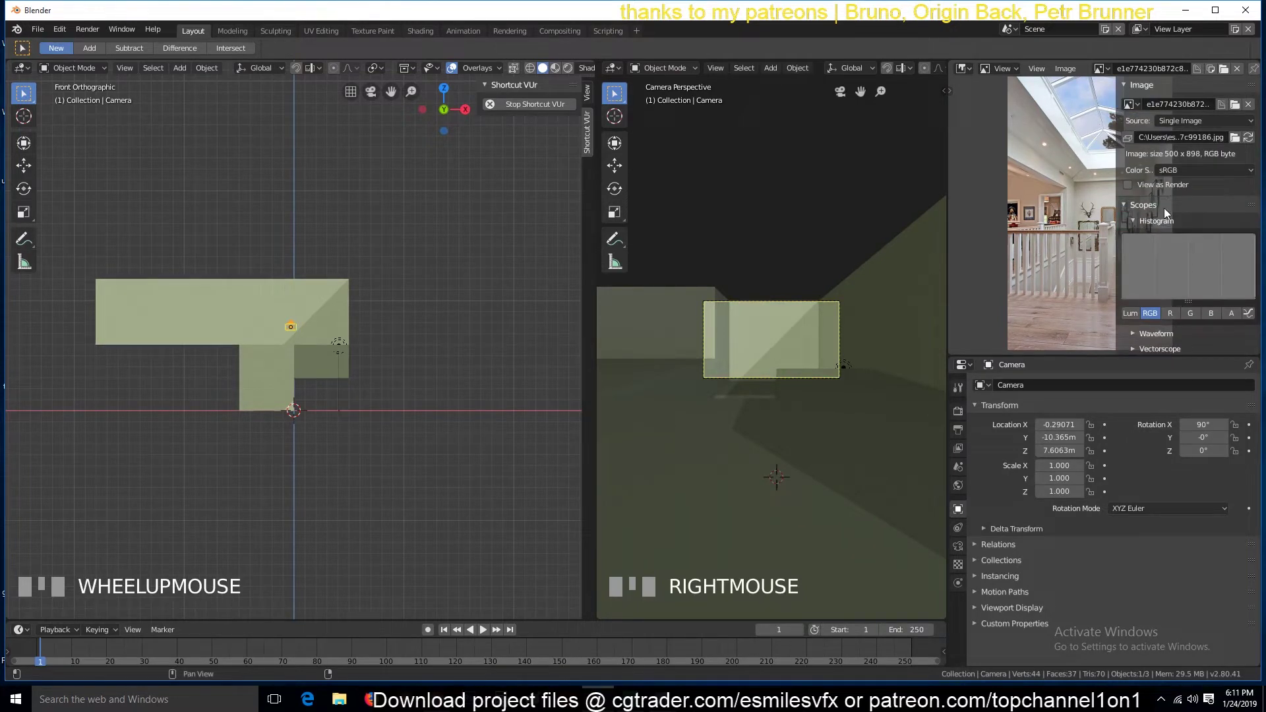
scroll(1163, 238, "down", 2)
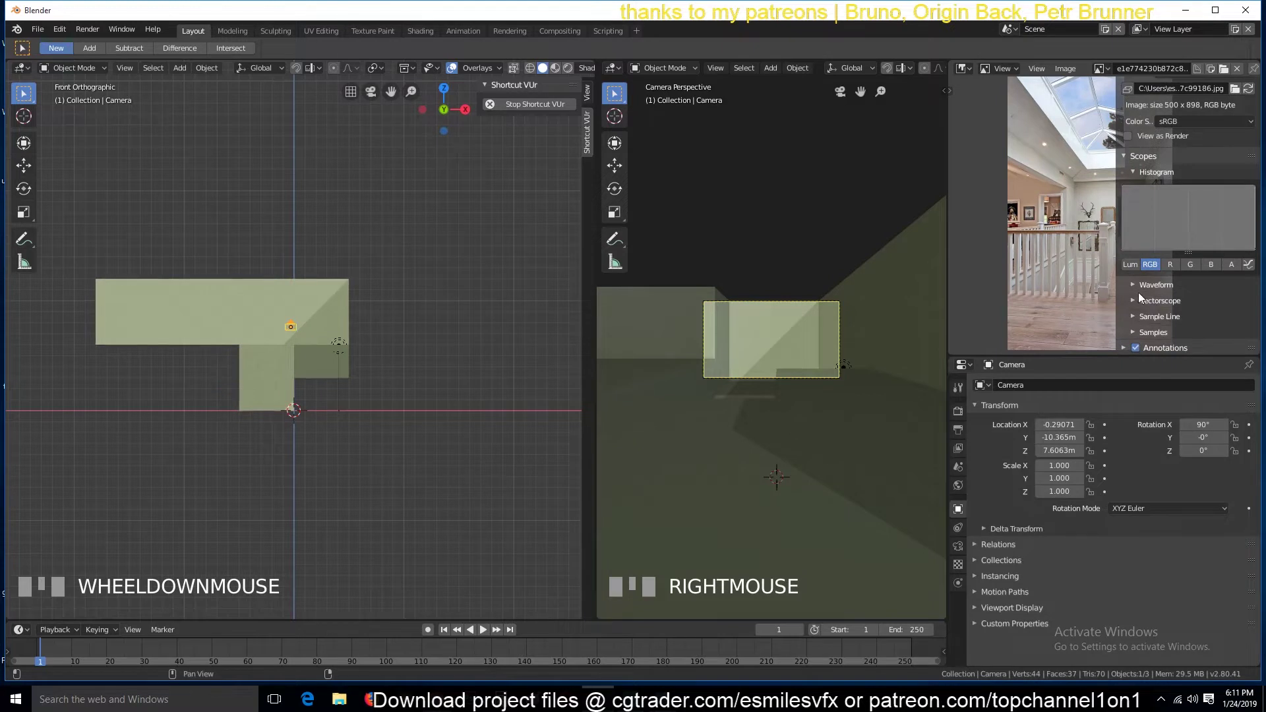
scroll(1154, 330, "up", 2)
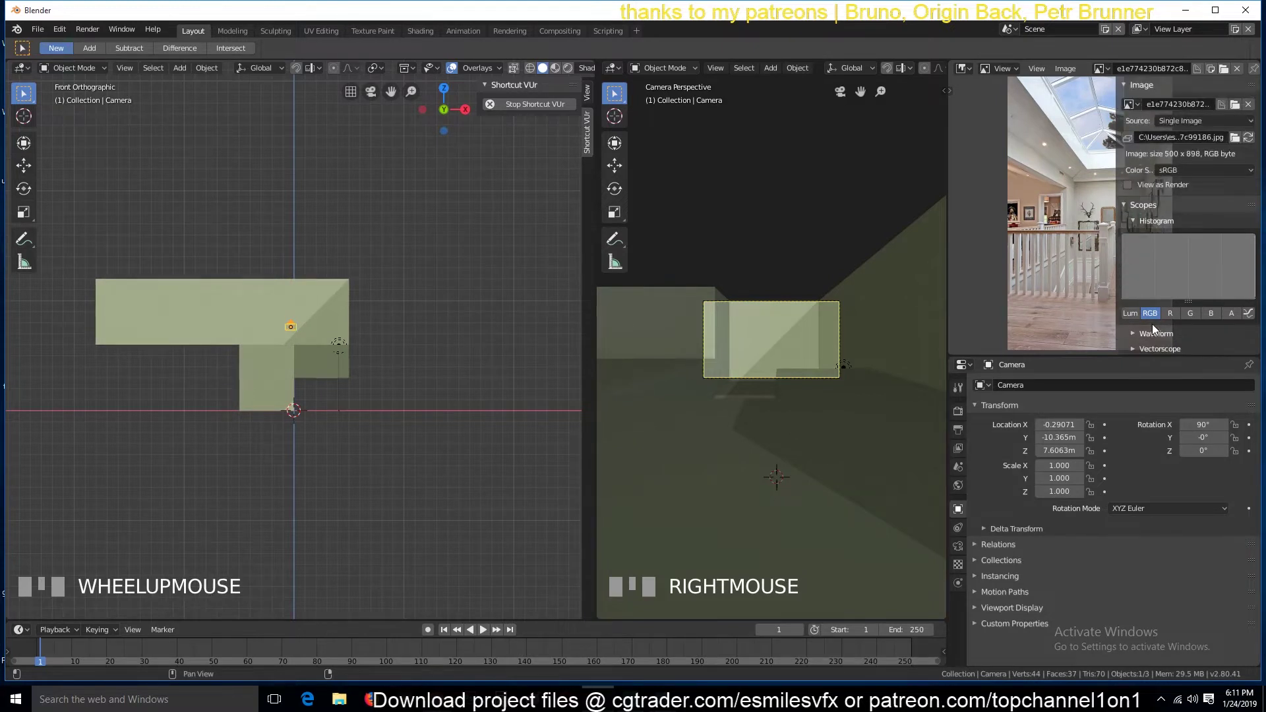
left_click(959, 412)
left_click(958, 429)
left_click(1169, 403)
type("500")
left_click(1175, 413)
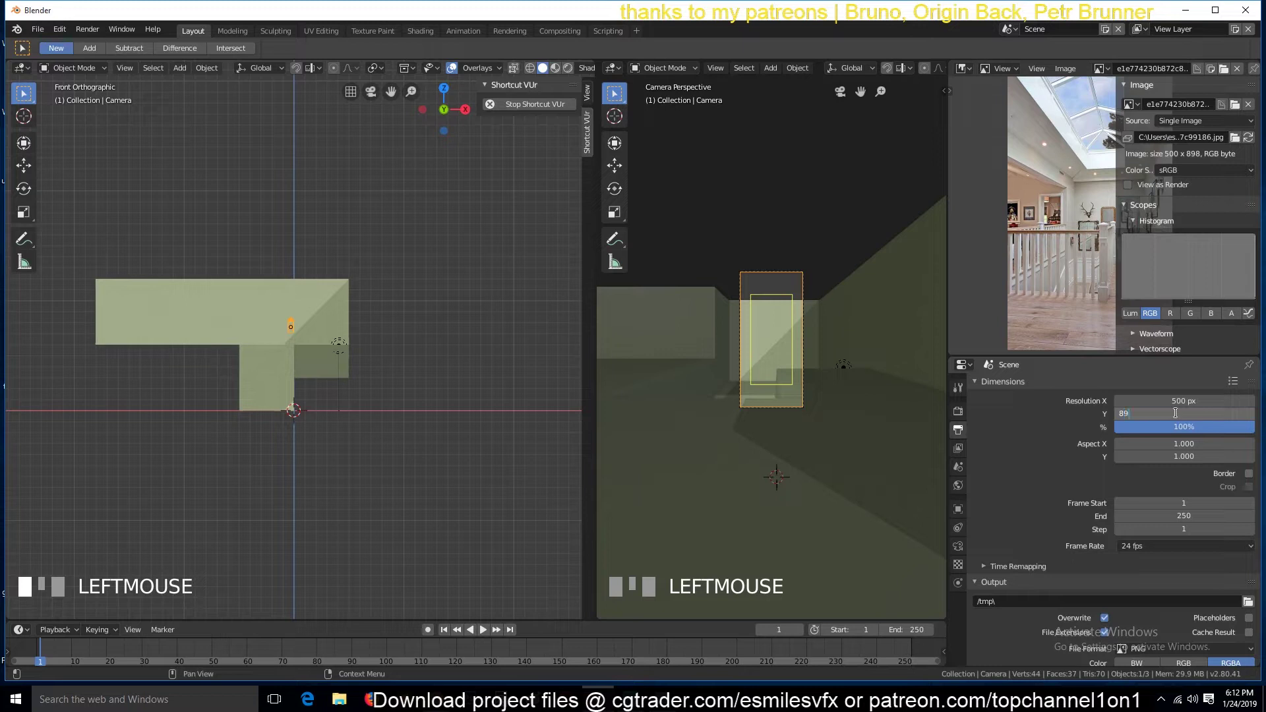
type("898")
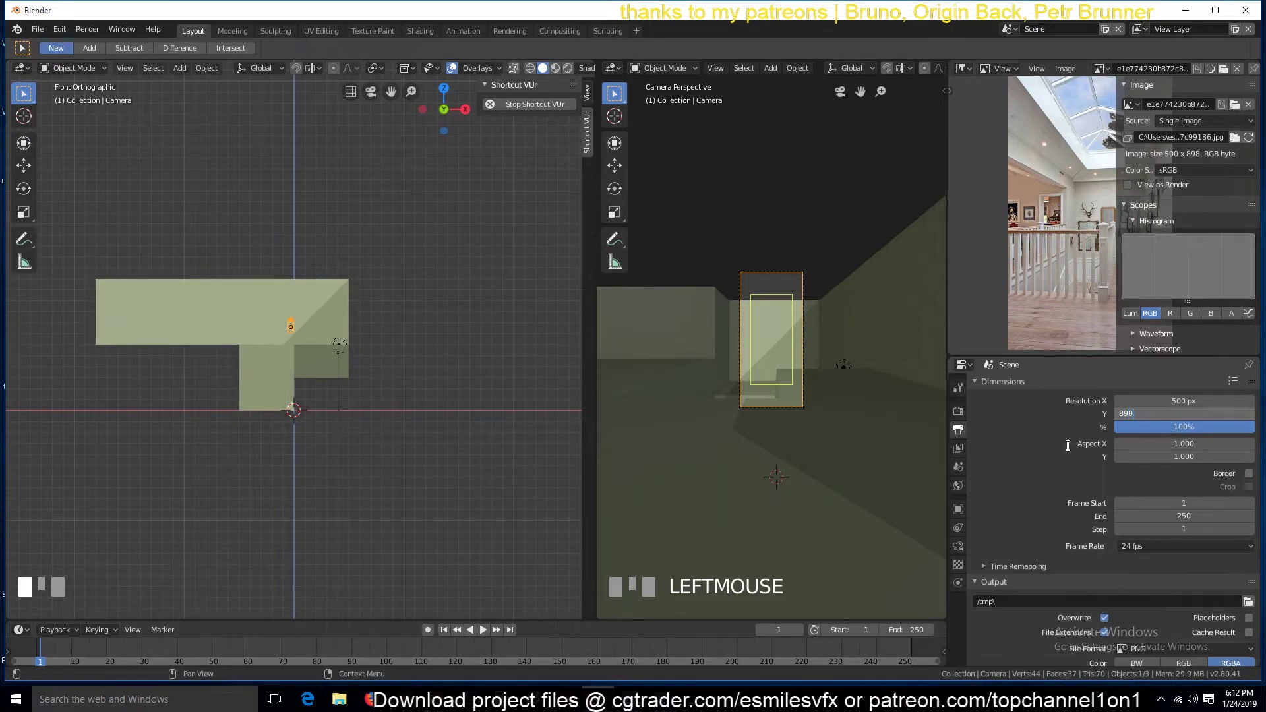
key("Return")
Move the camera back about 2.3 m along its local Z axis and hide the reference image's properties
key("g")
key("z")
key("z")
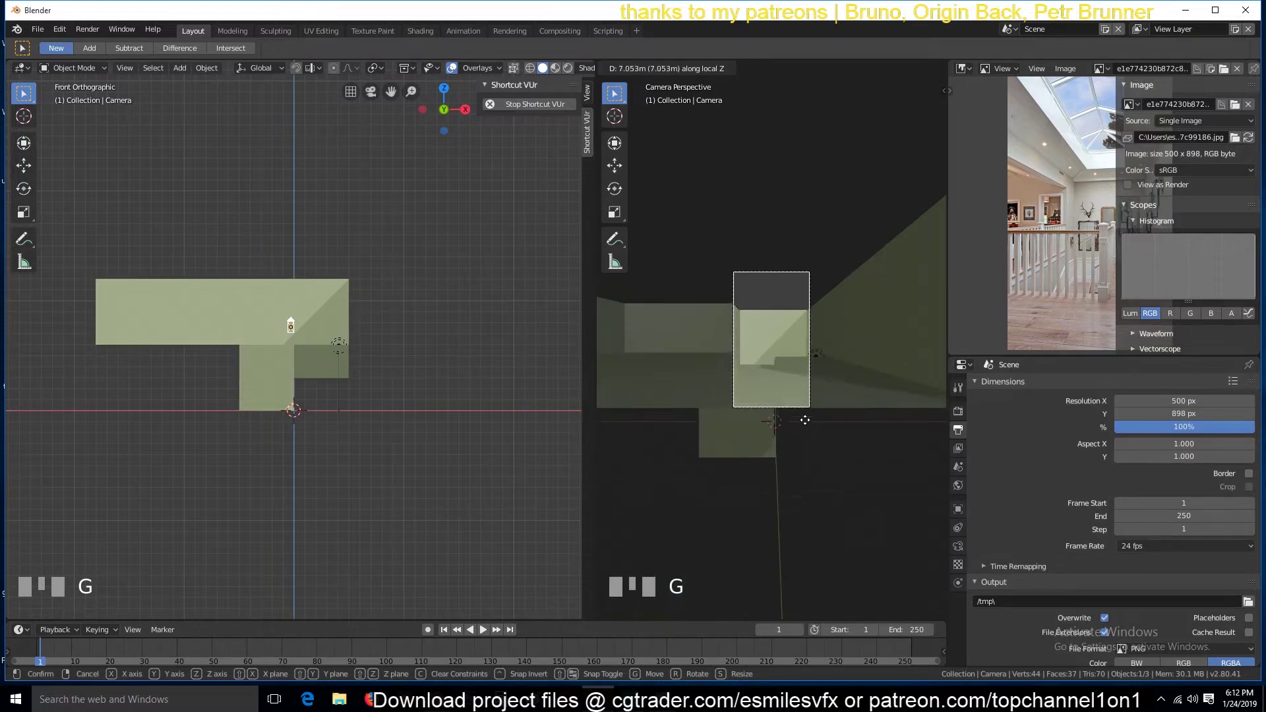
left_click(805, 406)
key("n")
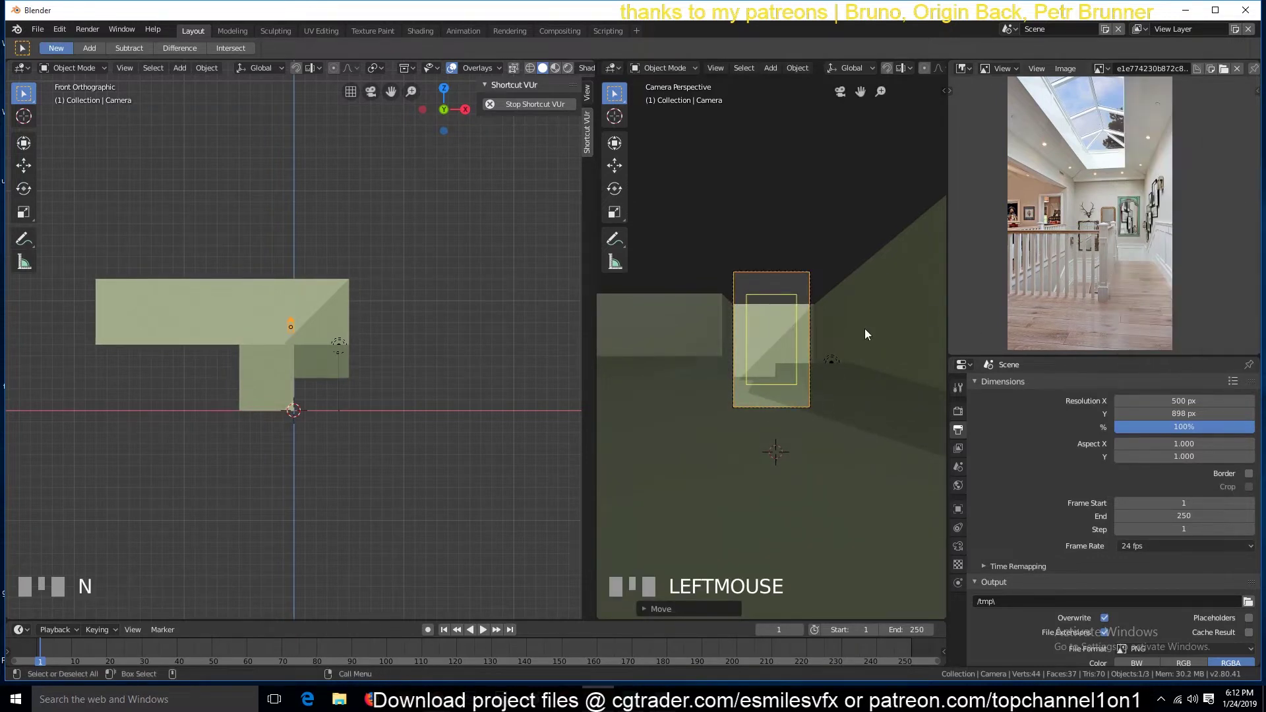
Set the camera's focal length to 25 mm
scroll(854, 346, "up", 3)
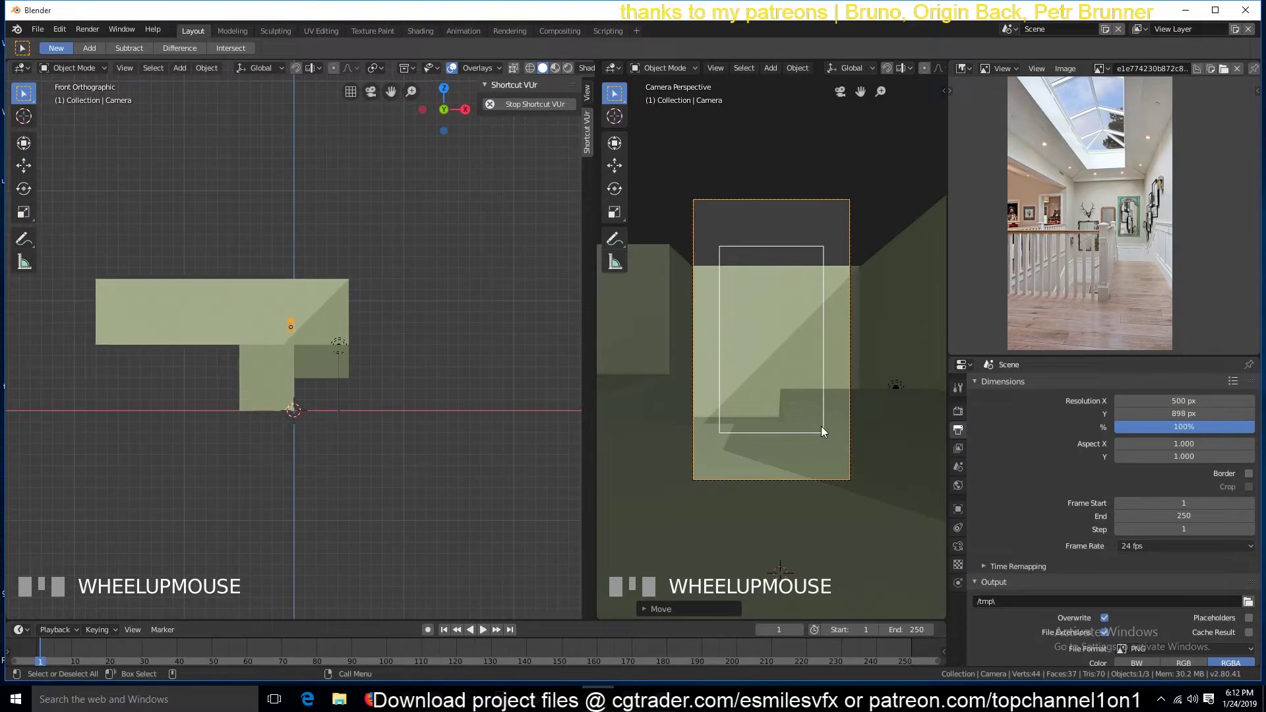
scroll(1083, 248, "down", 1)
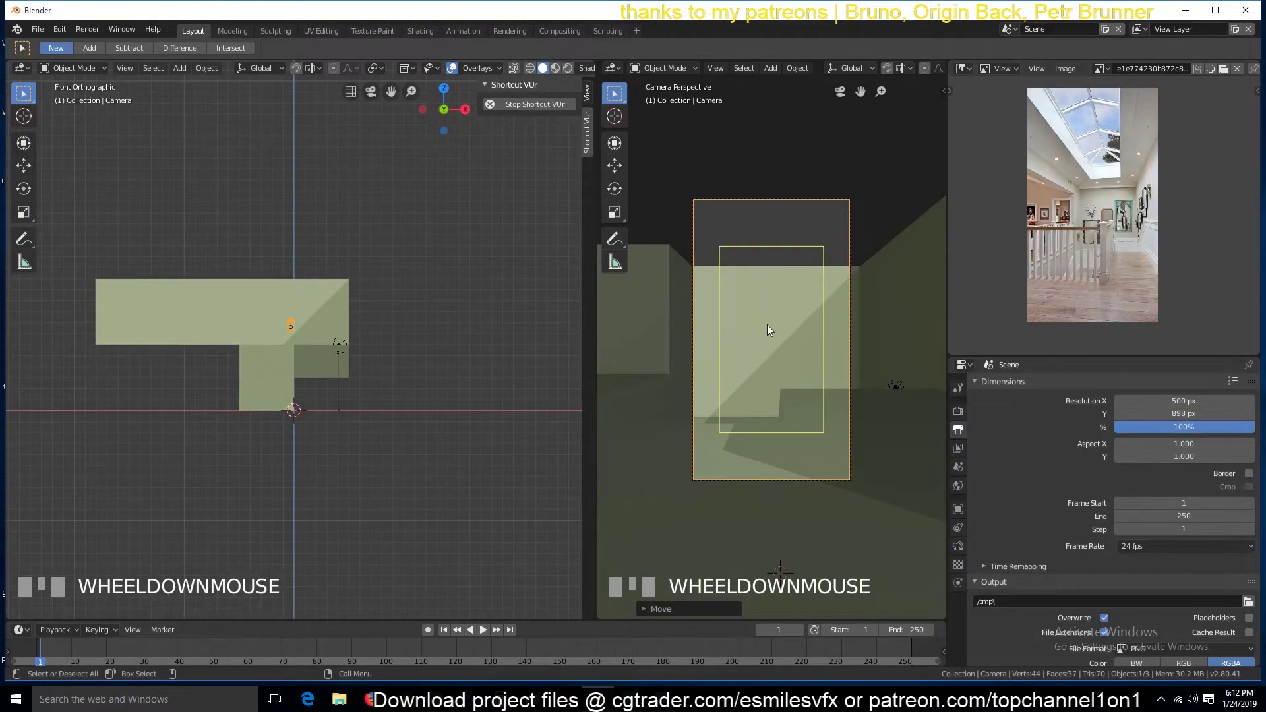
key("n")
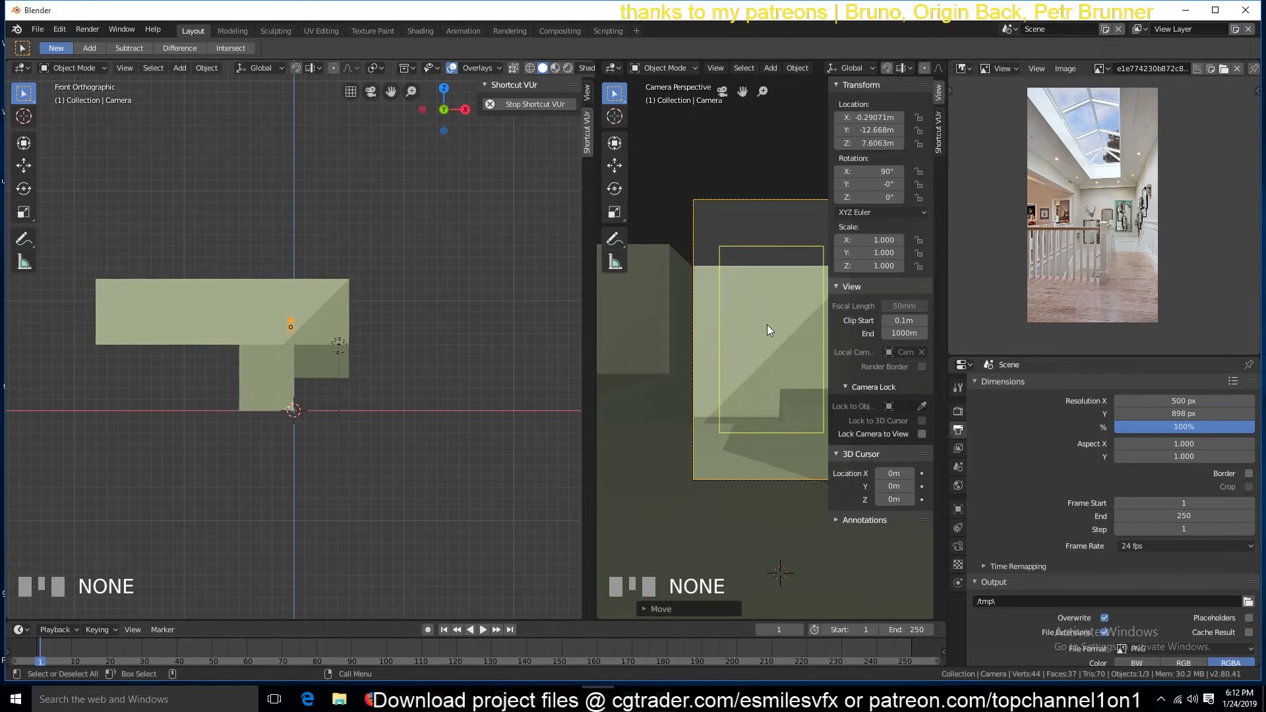
key("n")
left_click(958, 546)
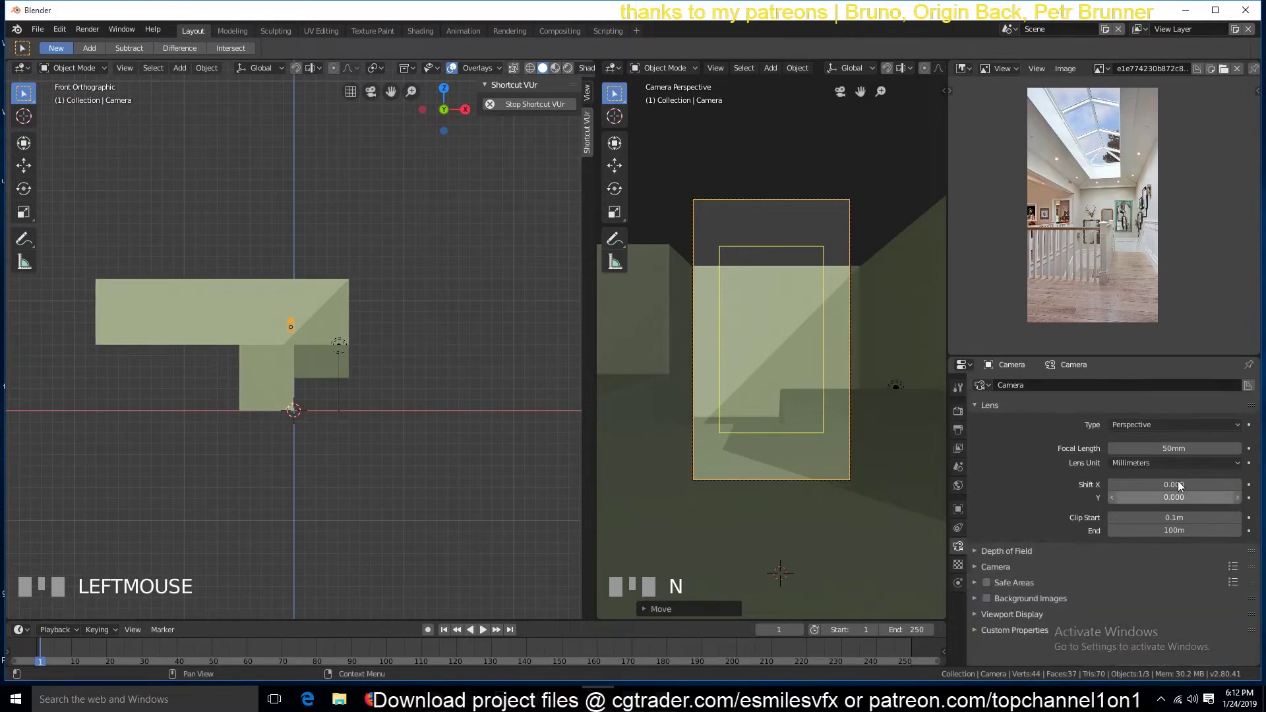
left_click(834, 392)
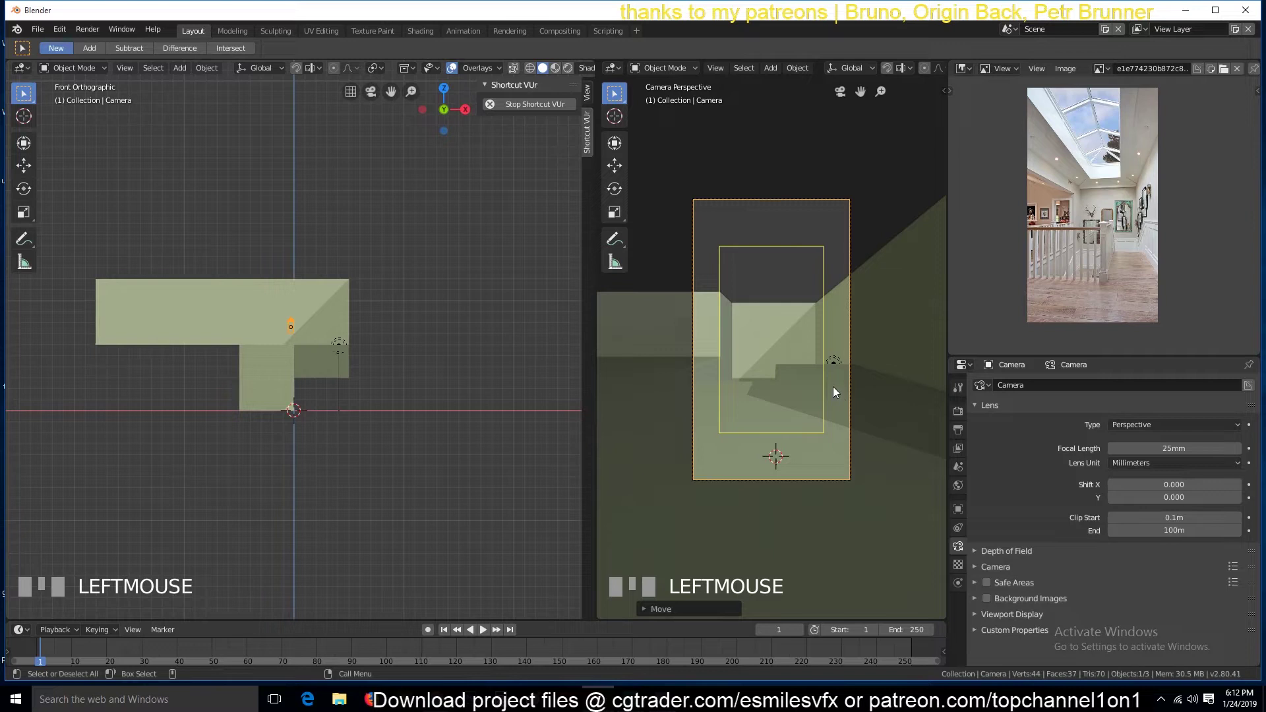
Shift the camera slightly toward -X and nudge it along its local Z axis to match the reference framing
key("g")
left_click(799, 379)
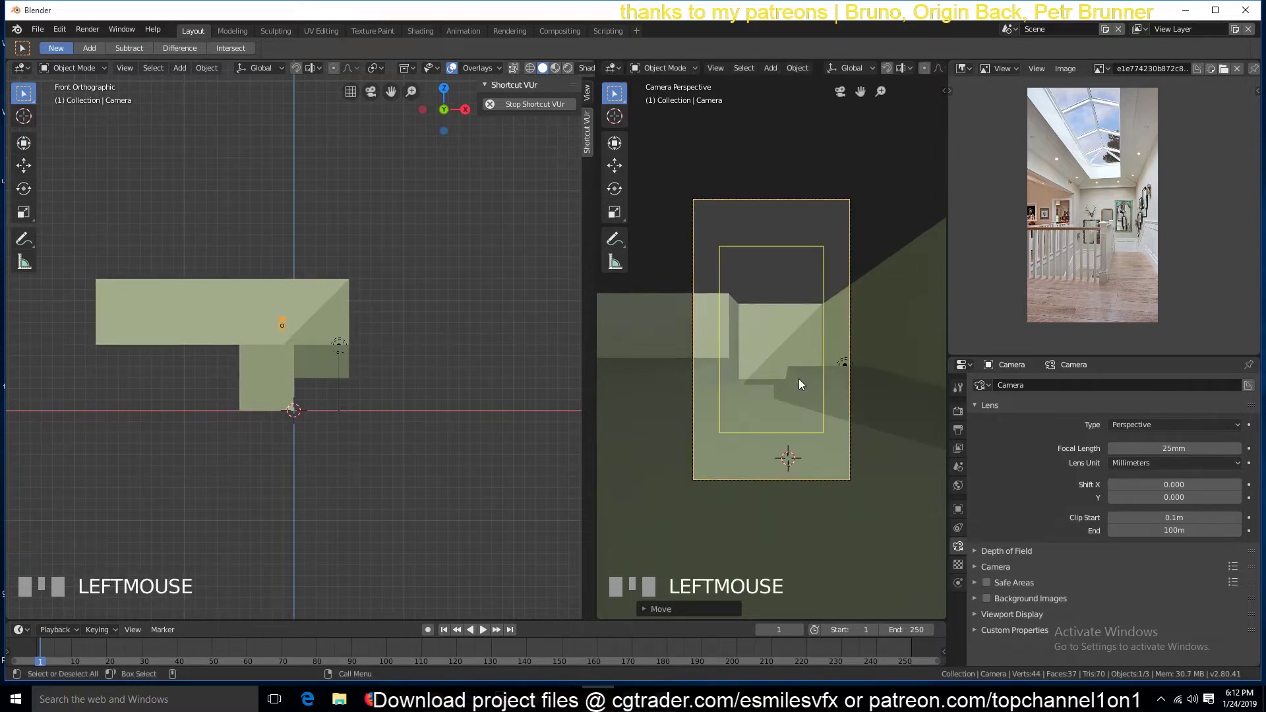
key("g")
left_click(809, 377)
key("g")
key("z")
key("z")
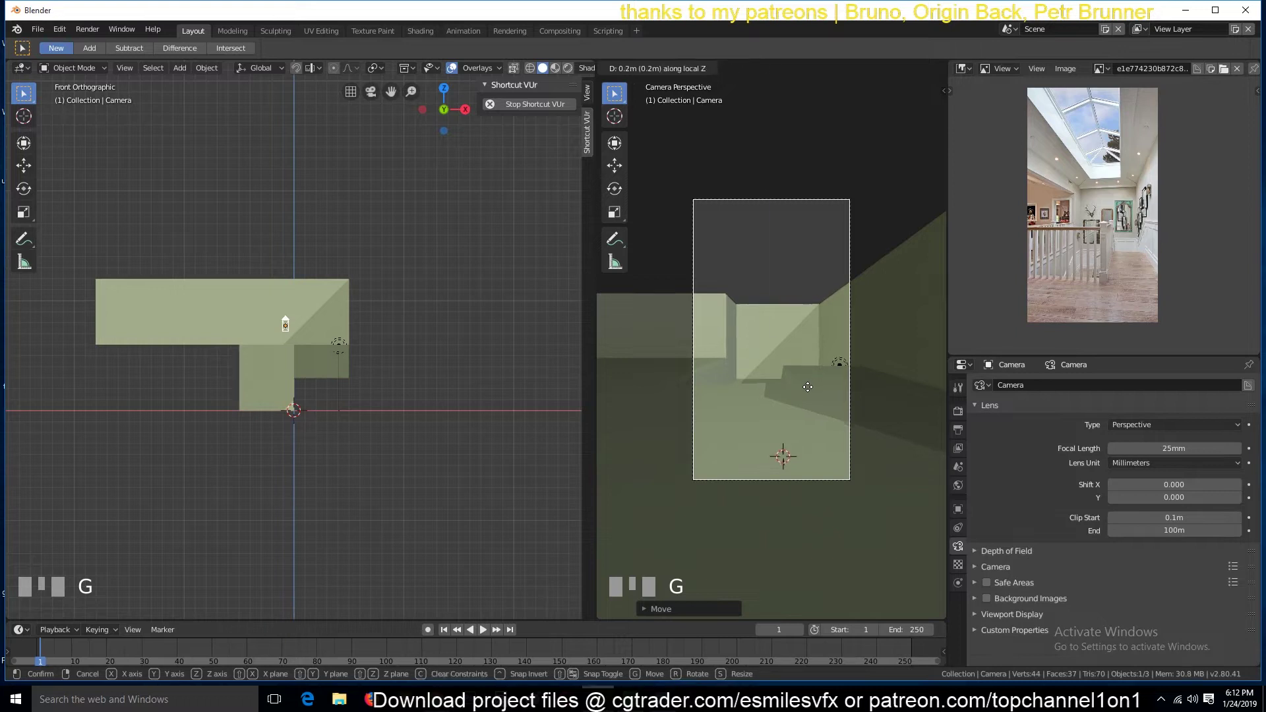
left_click(808, 386)
Select the room mesh and examine its walls, stairwell and edge layout from an angled perspective view
scroll(346, 349, "up", 2)
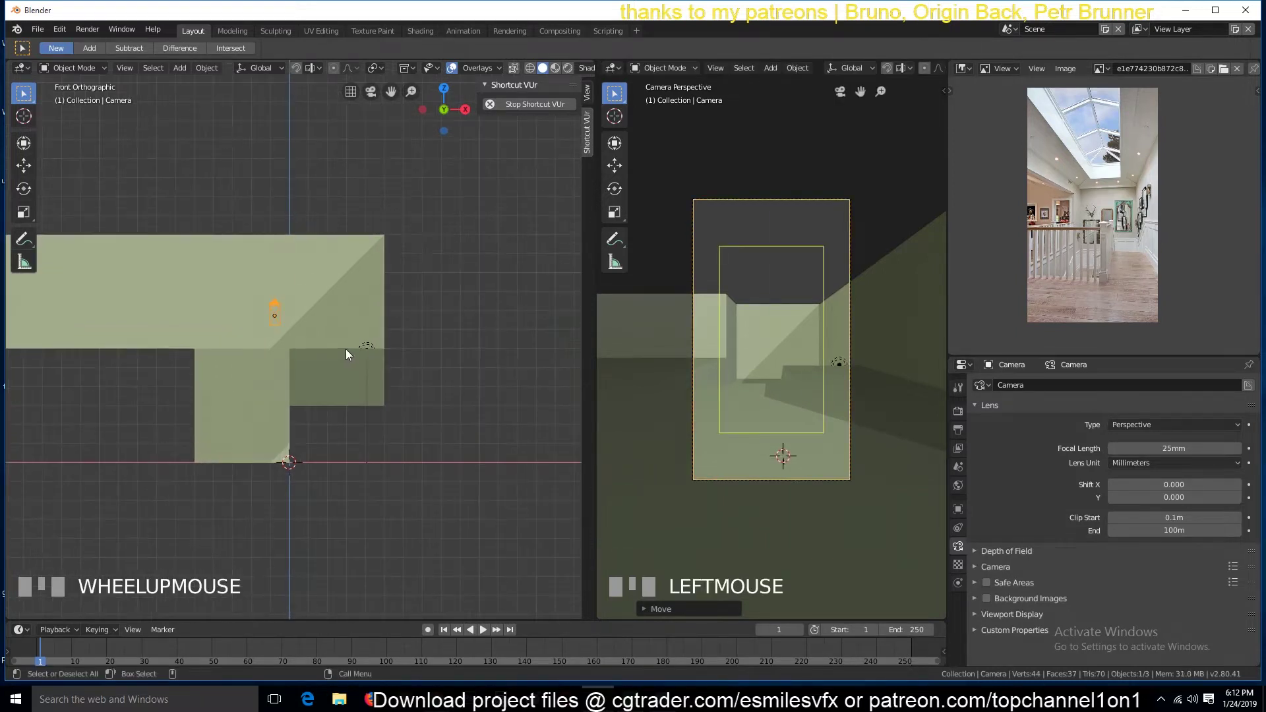
key("grave")
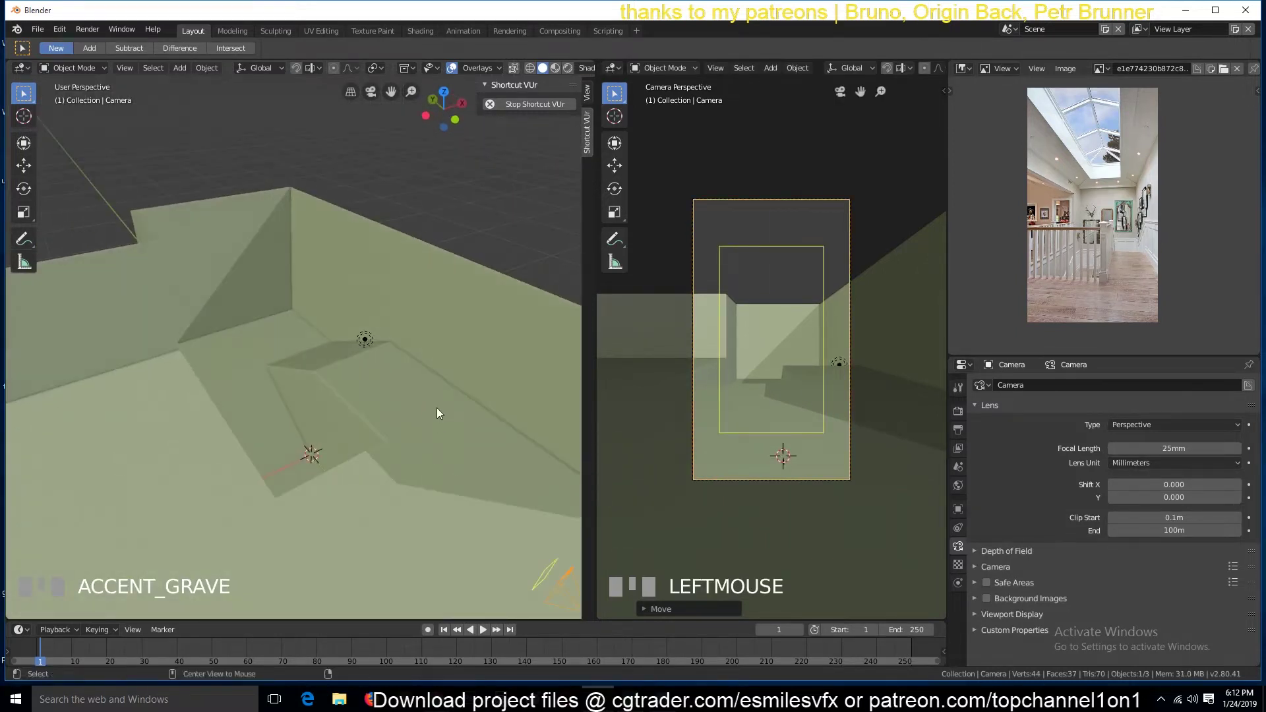
key("a")
scroll(453, 424, "up", 2)
scroll(452, 422, "down", 2)
key("grave")
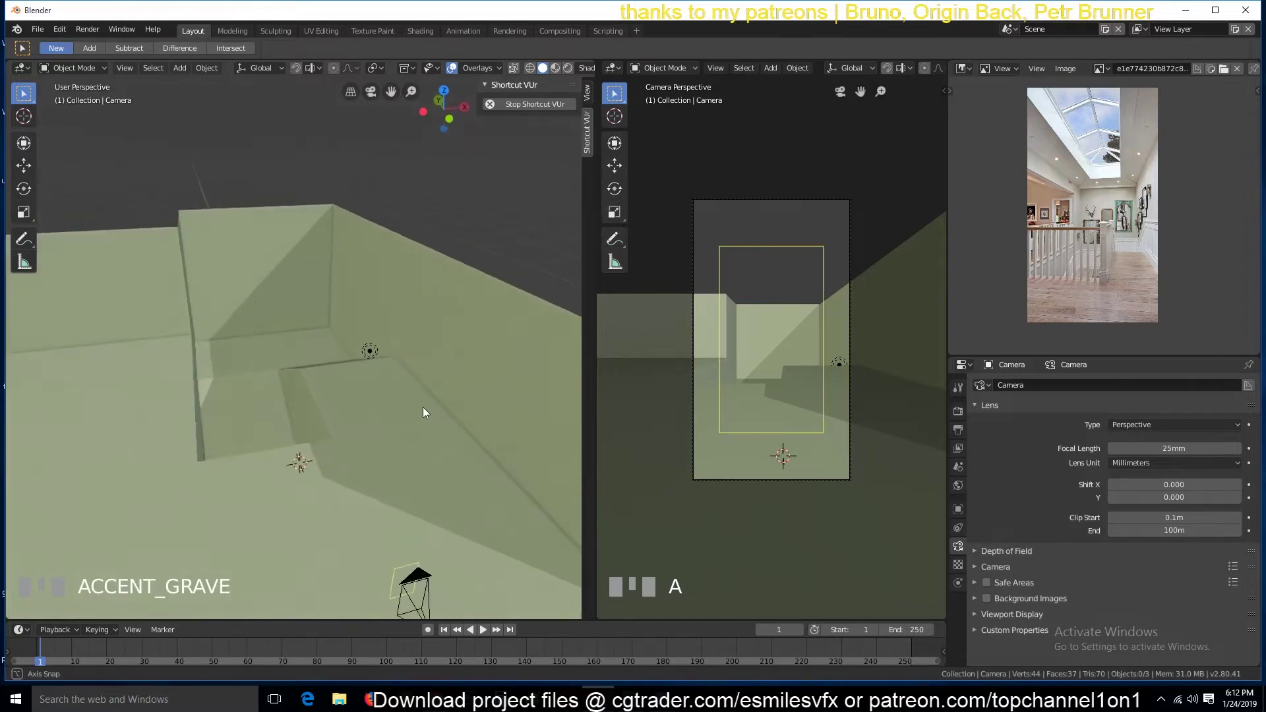
key("Tab")
left_click(461, 365)
key("Tab")
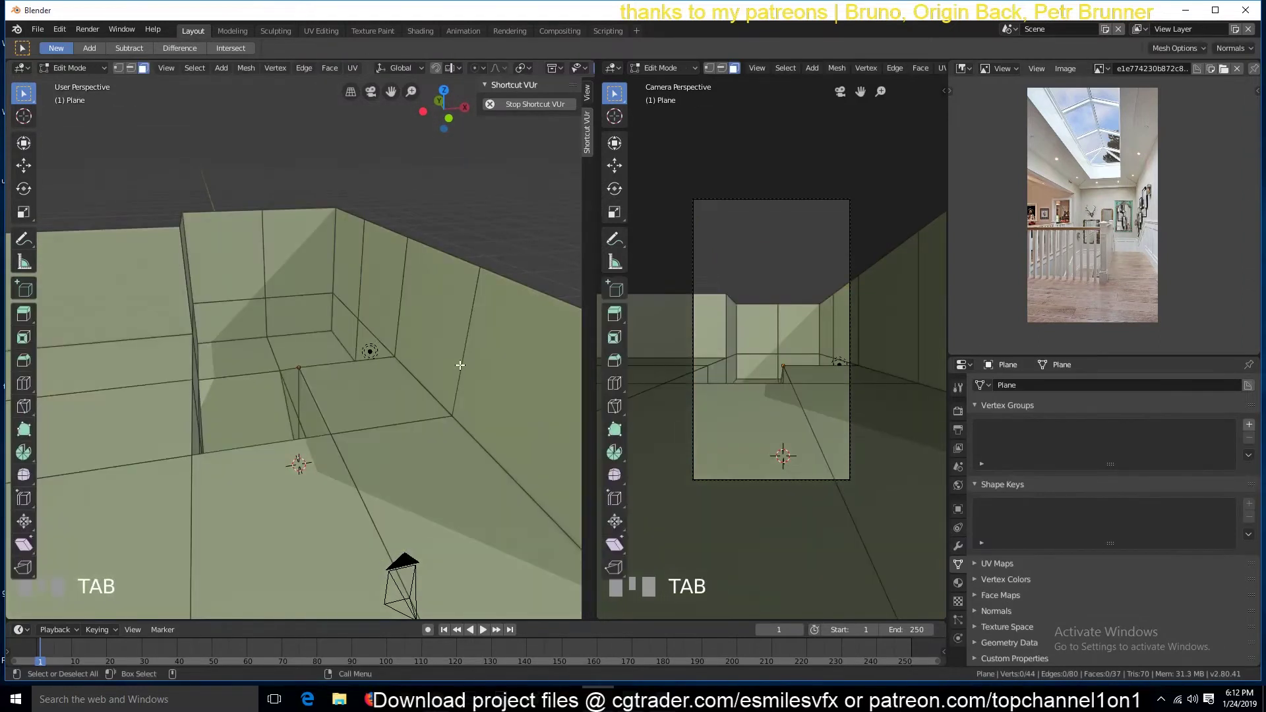
key("Tab")
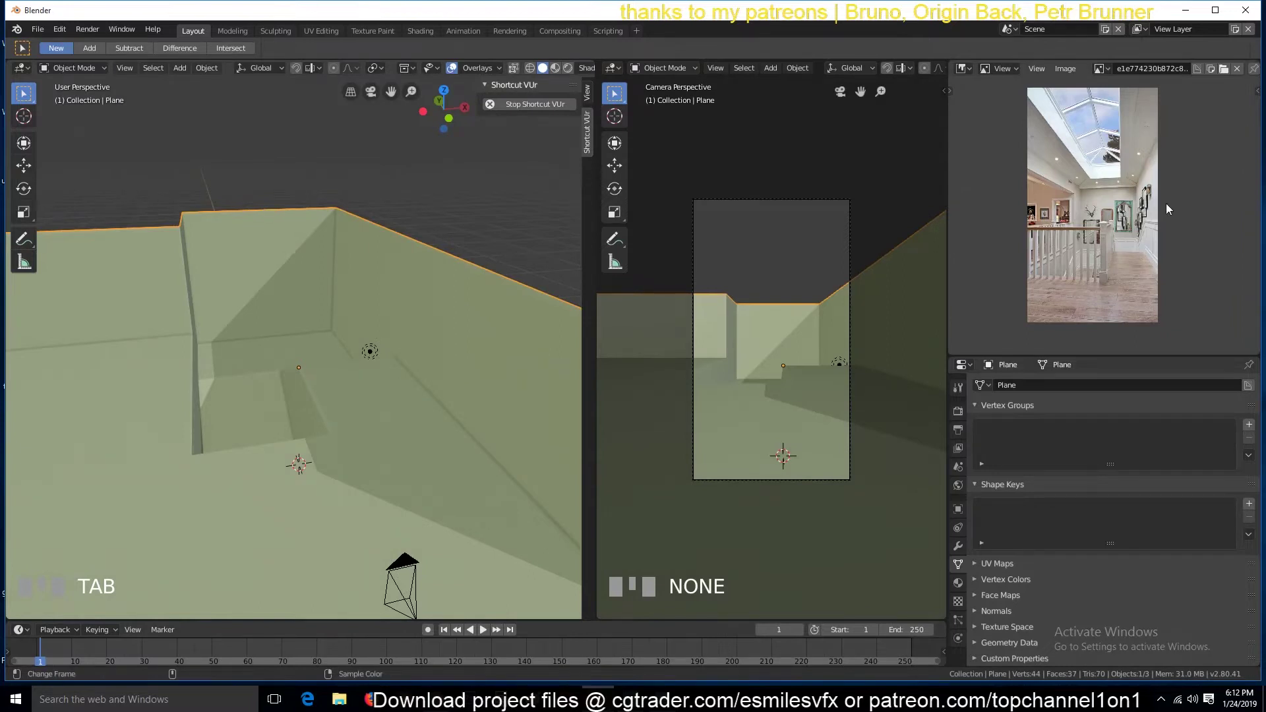
Raise the top edge loop of the room's walls about 2.9 m along global Z to match the reference photo
scroll(1123, 285, "up", 2)
scroll(1123, 285, "down", 1)
key("grave")
middle_click_drag(1123, 285, 1127, 338)
left_click(742, 335)
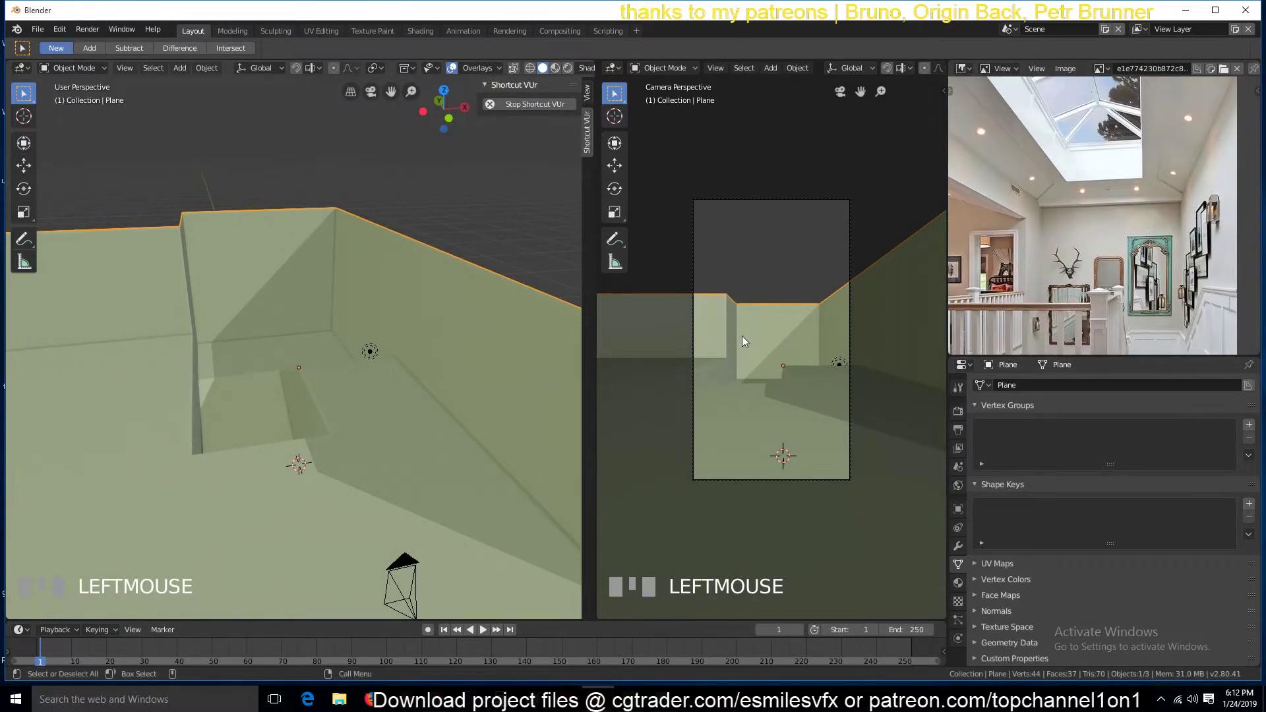
key("Tab")
key("2")
left_click(758, 298, "alt")
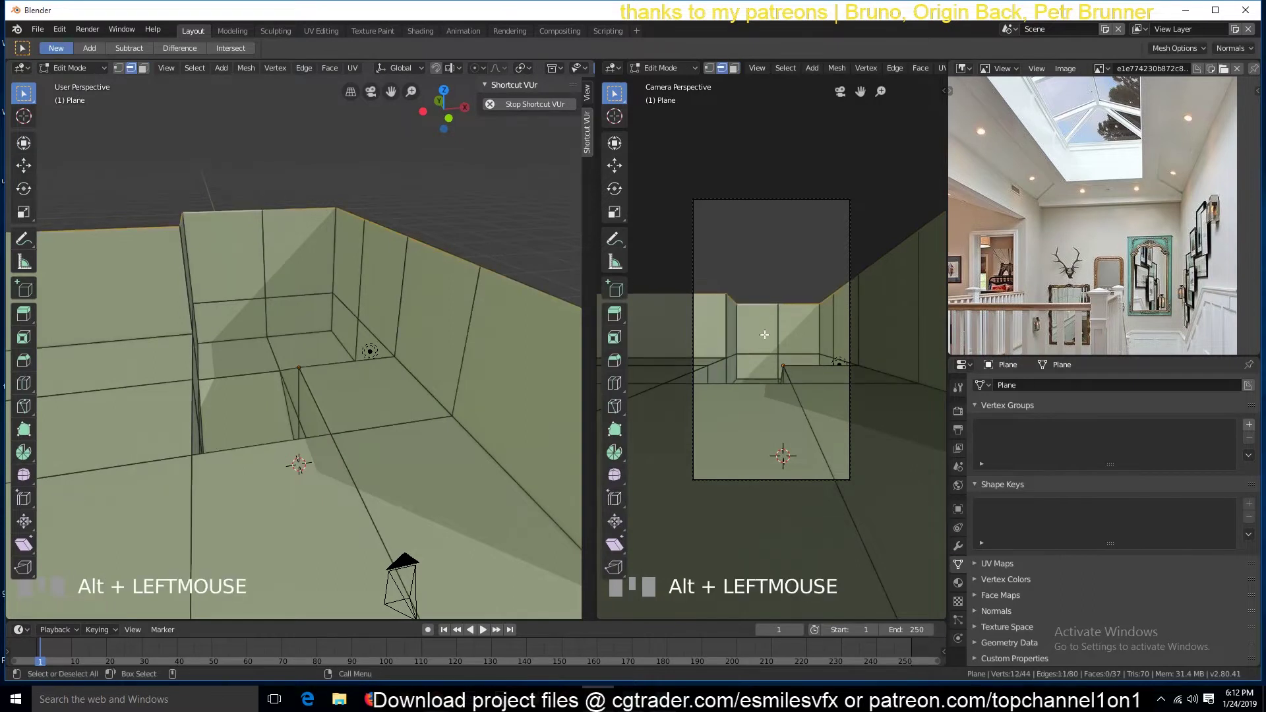
key("g")
key("z")
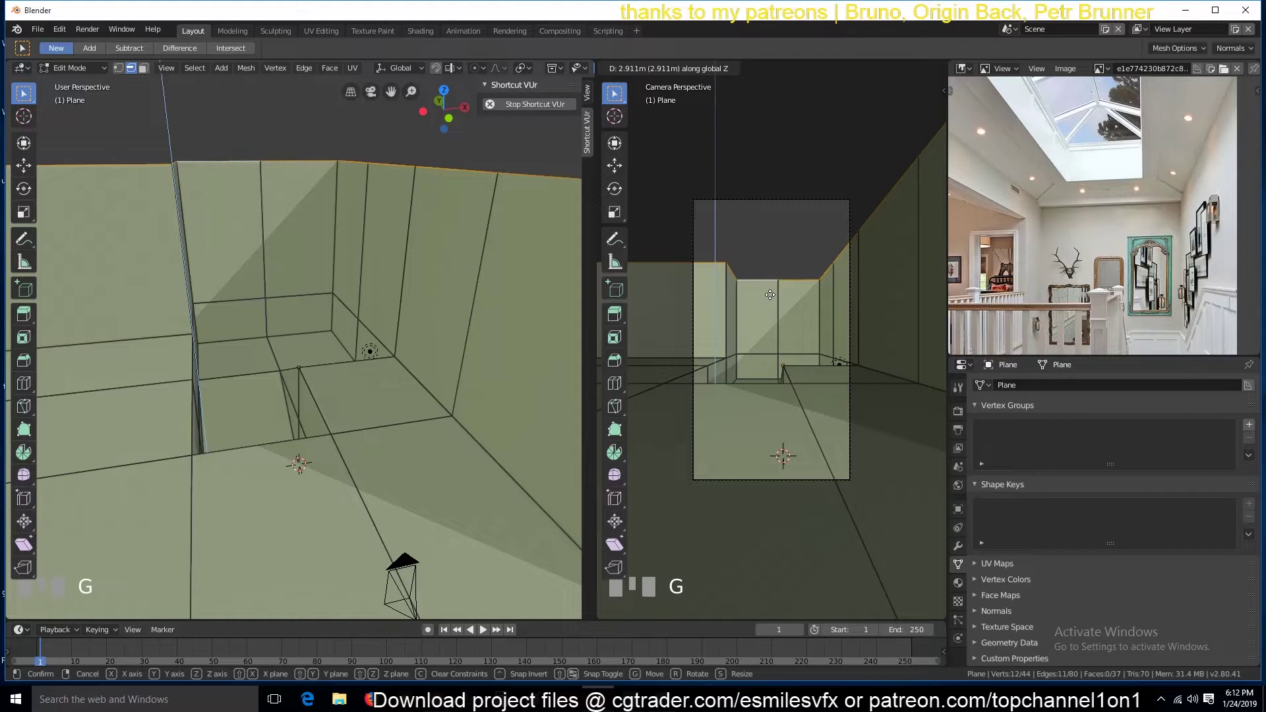
left_click(770, 295)
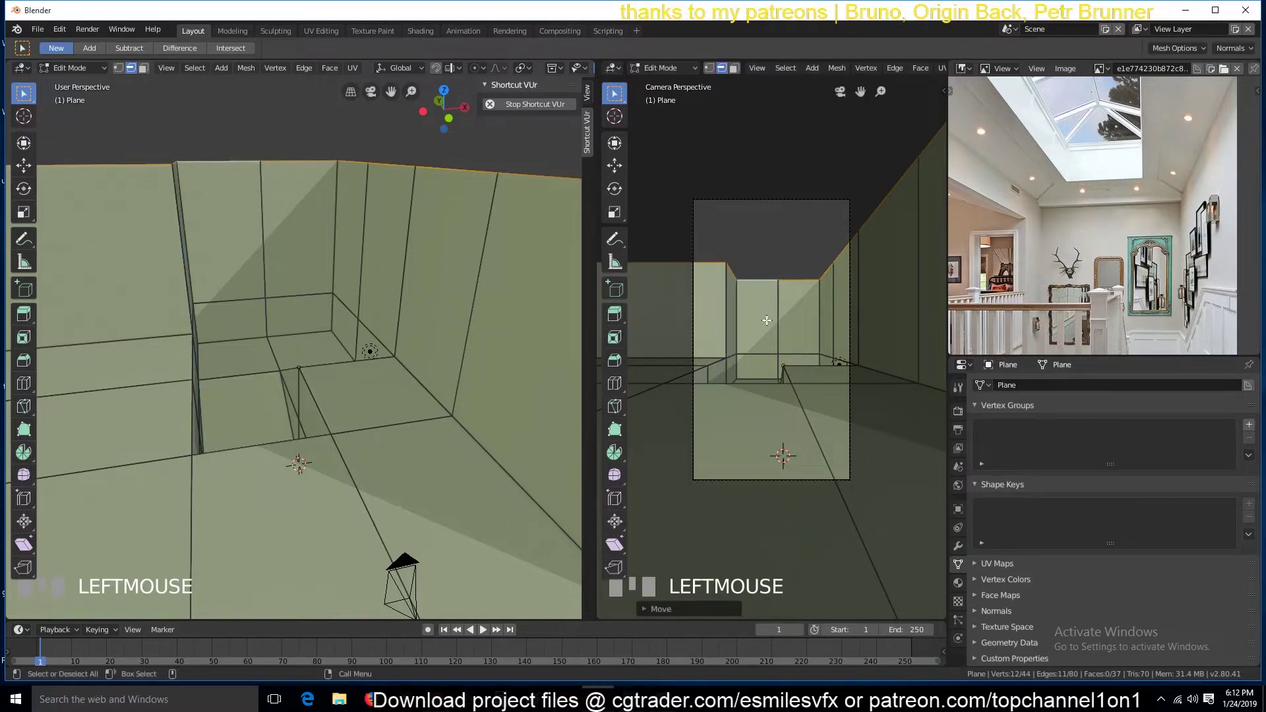
key("alt+a")
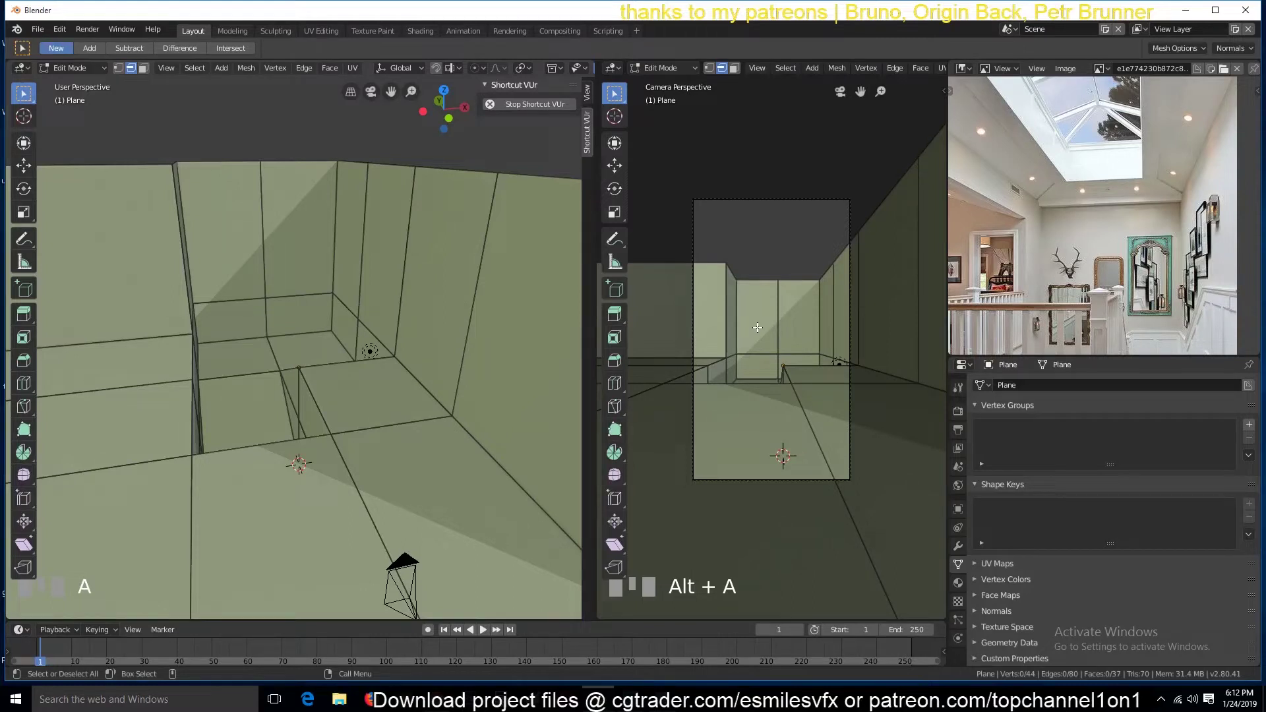
Delete the vertices forming the outer floor and walls of the open area on the room's -X side
scroll(758, 328, "down", 2)
key("grave")
scroll(717, 372, "down", 4)
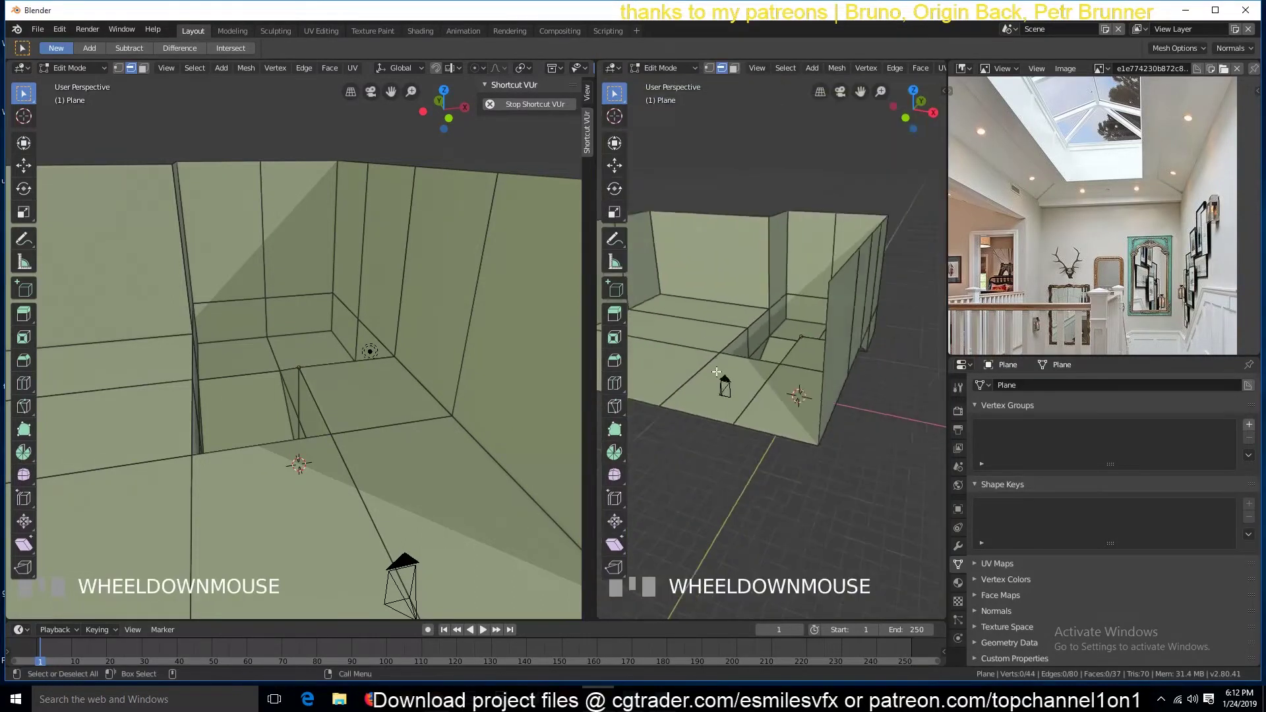
key("grave")
scroll(712, 247, "down", 2)
key("1")
left_click(720, 223)
scroll(692, 277, "down", 1)
left_click(668, 319, "ctrl")
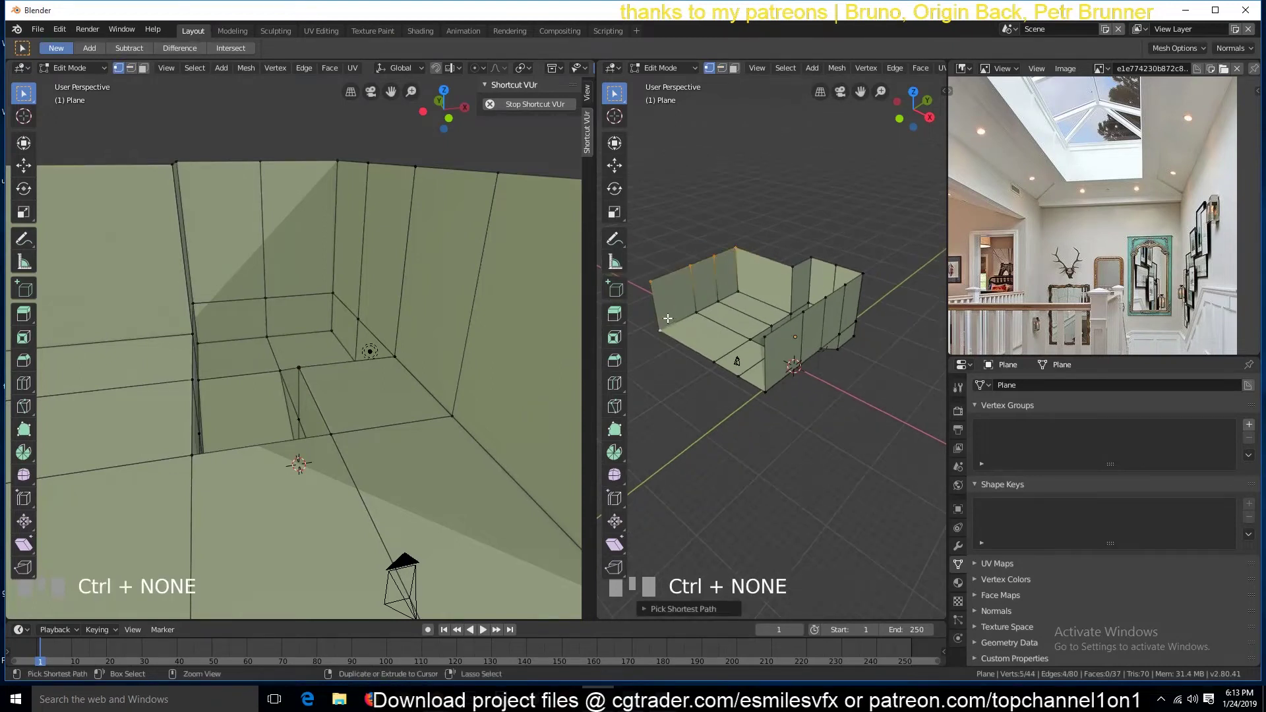
left_click(736, 293, "ctrl")
key("x")
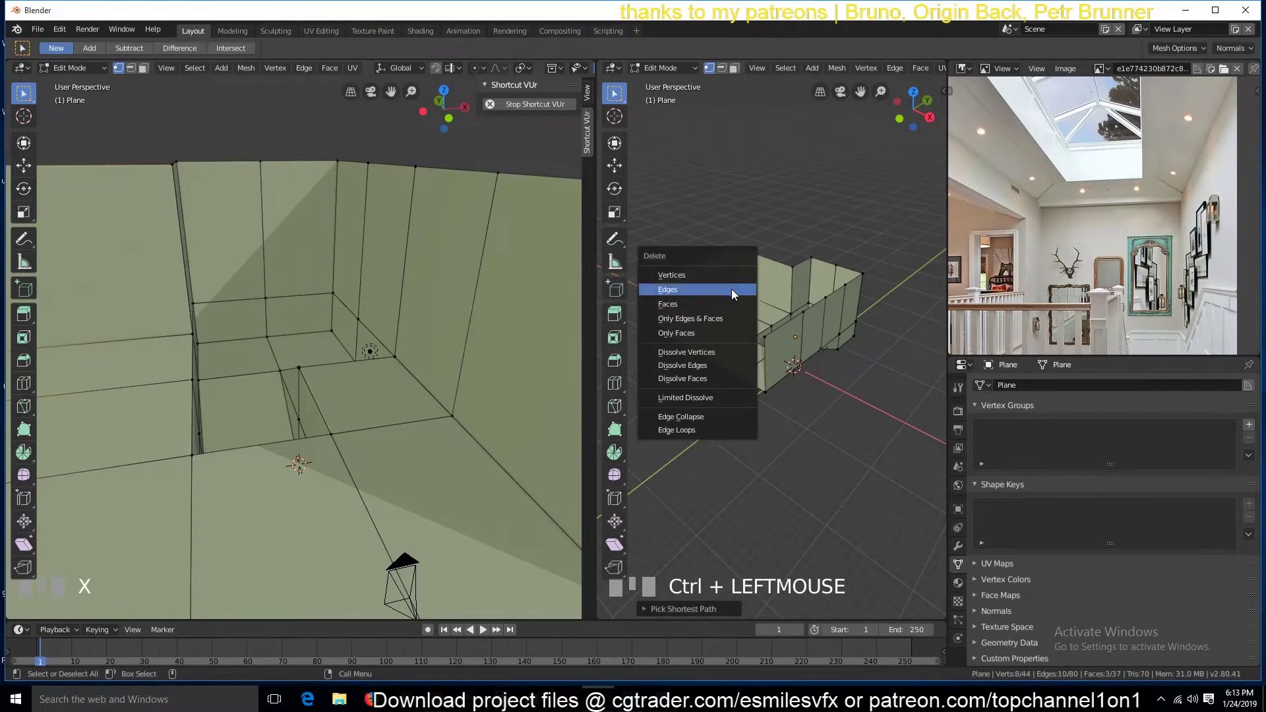
left_click(729, 275)
Extrude the open floor border upward into a long wall and level its top with the other wall tops along global Z
left_click(714, 362)
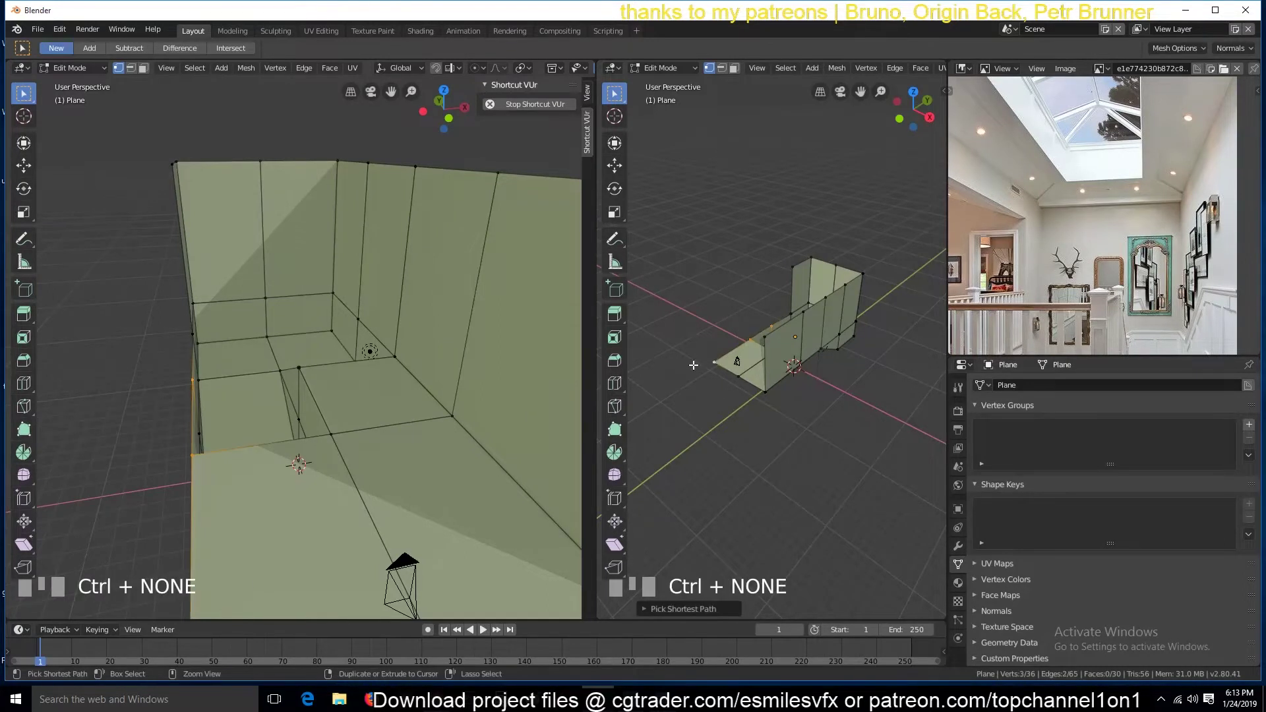
key("e")
left_click(806, 260)
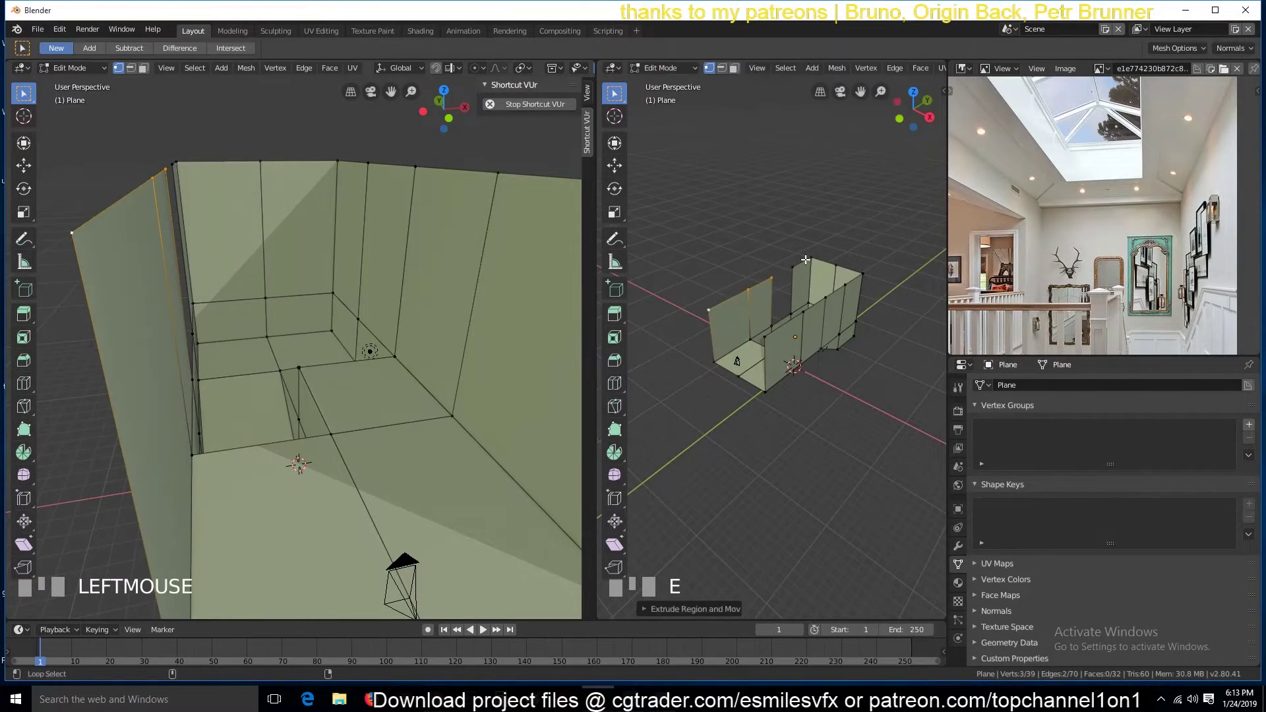
left_click(806, 260, "alt+shift")
key("s")
key("z")
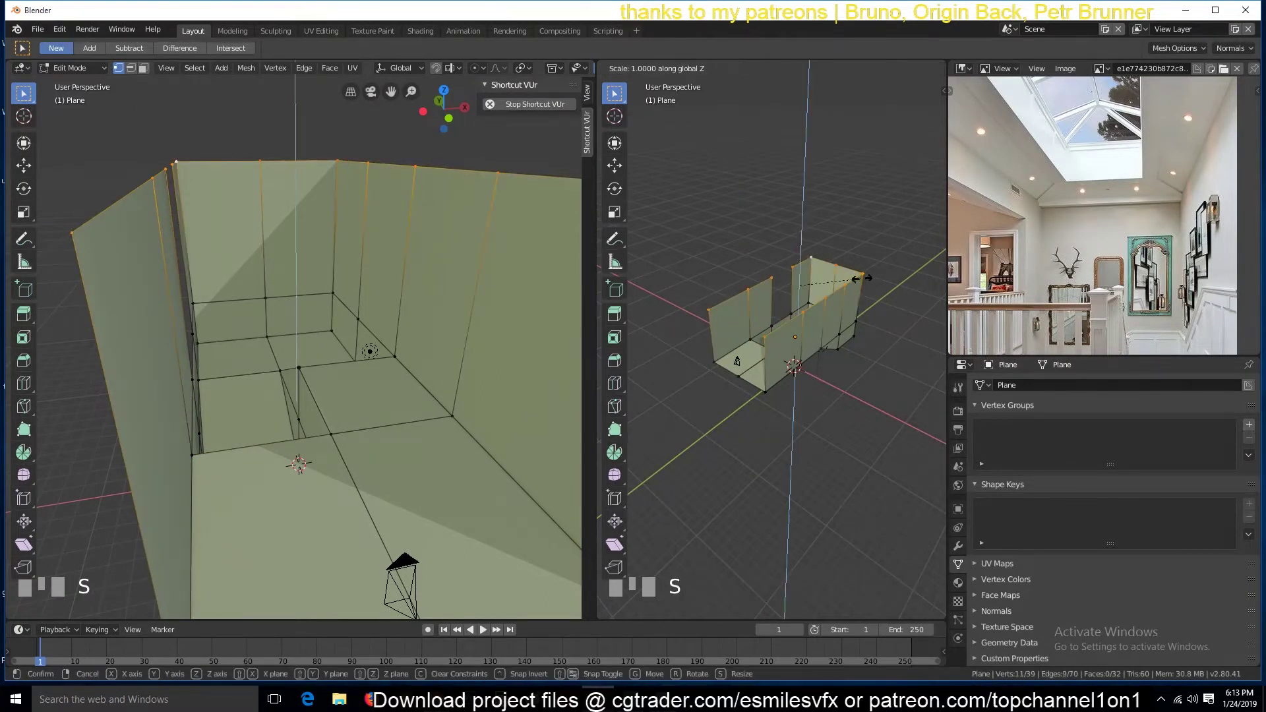
left_click(860, 279)
Fill the remaining gaps in the new long wall with faces and select the top wall edge loop
key("2")
left_click(791, 296)
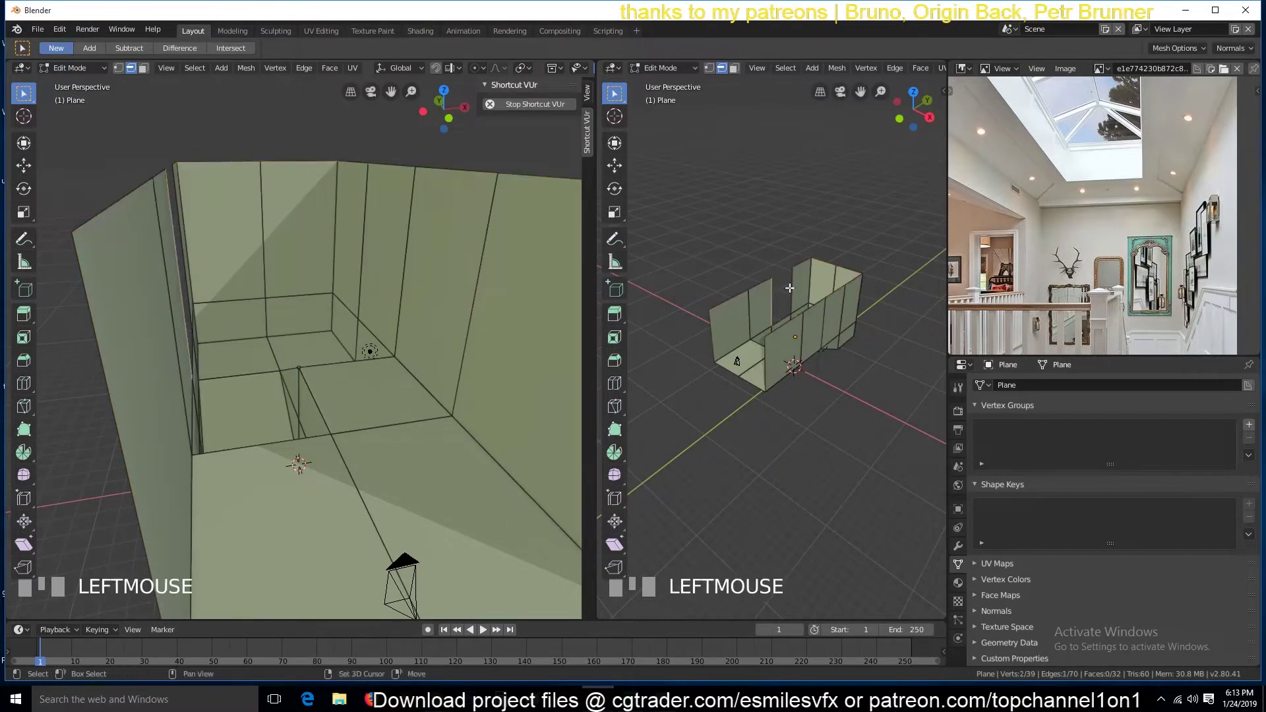
key("f")
left_click(789, 279, "alt")
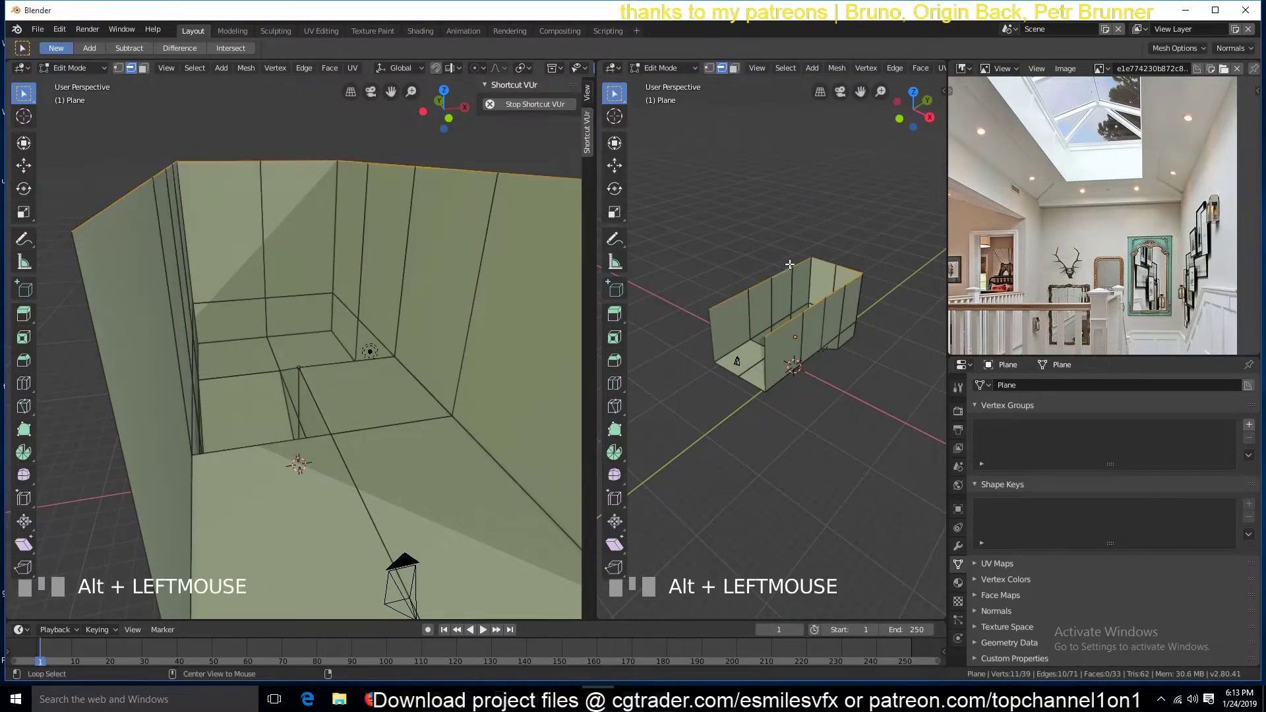
Add a horizontal loop cut near the top of the walls and slide it slightly lower to match the reference in camera view
scroll(791, 297, "up", 3)
key("ctrl+r")
left_click(788, 276)
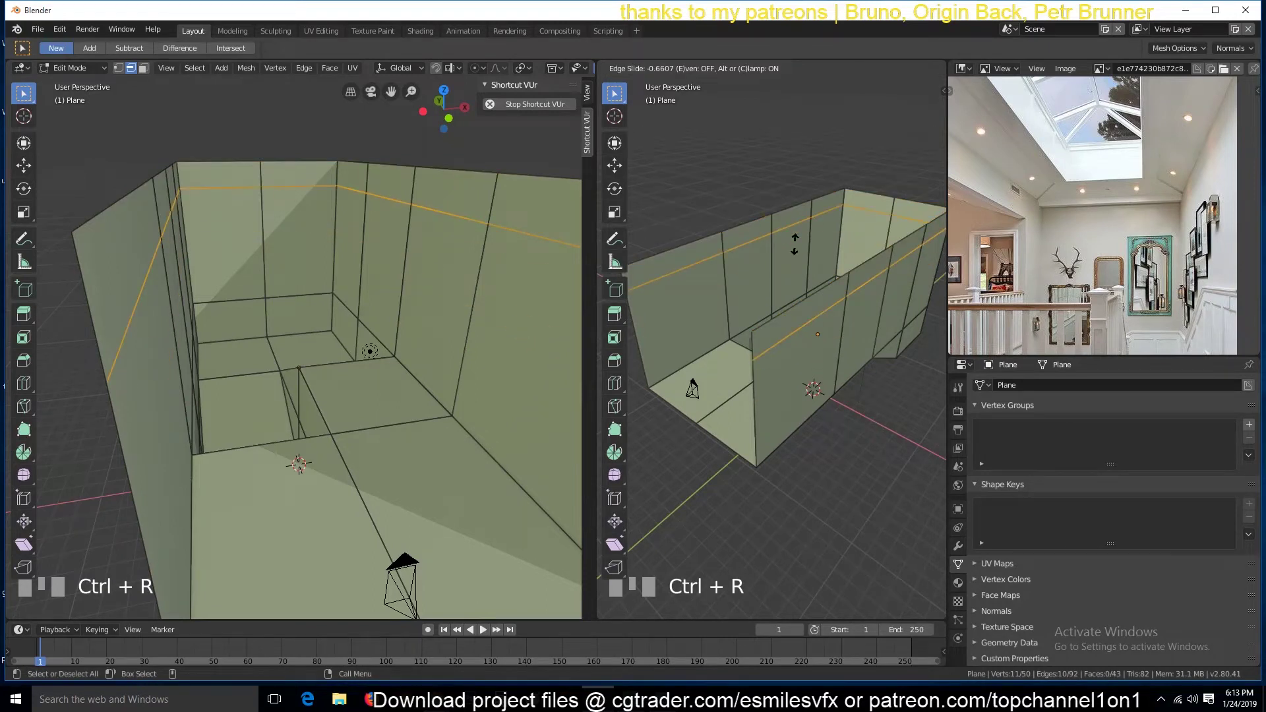
left_click(794, 244)
key("KP_0")
key("KP_0")
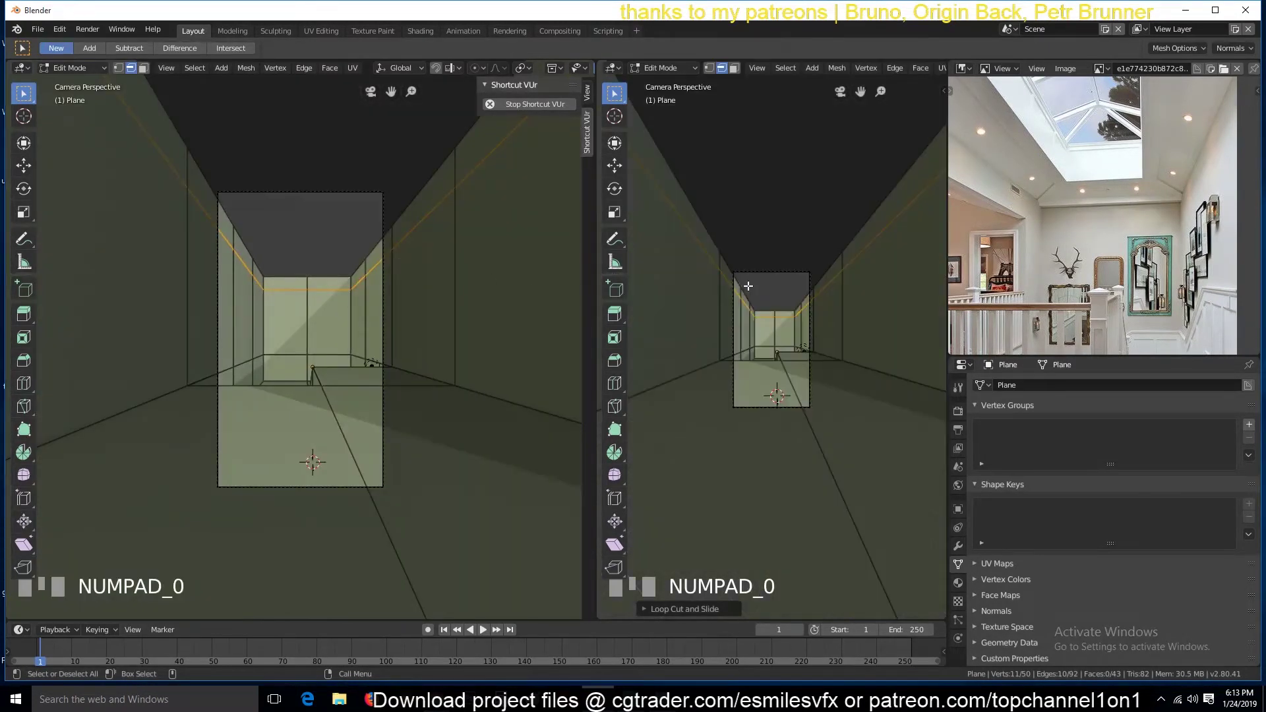
scroll(791, 349, "up", 3)
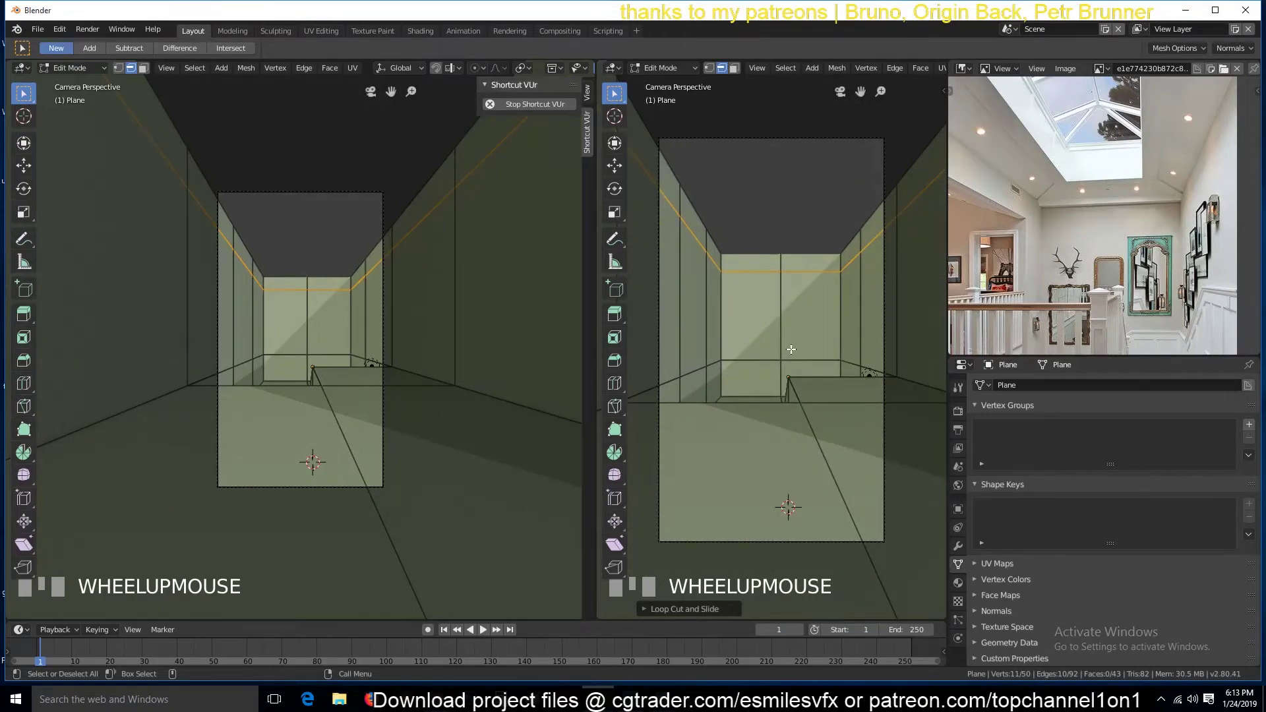
key("g")
key("g")
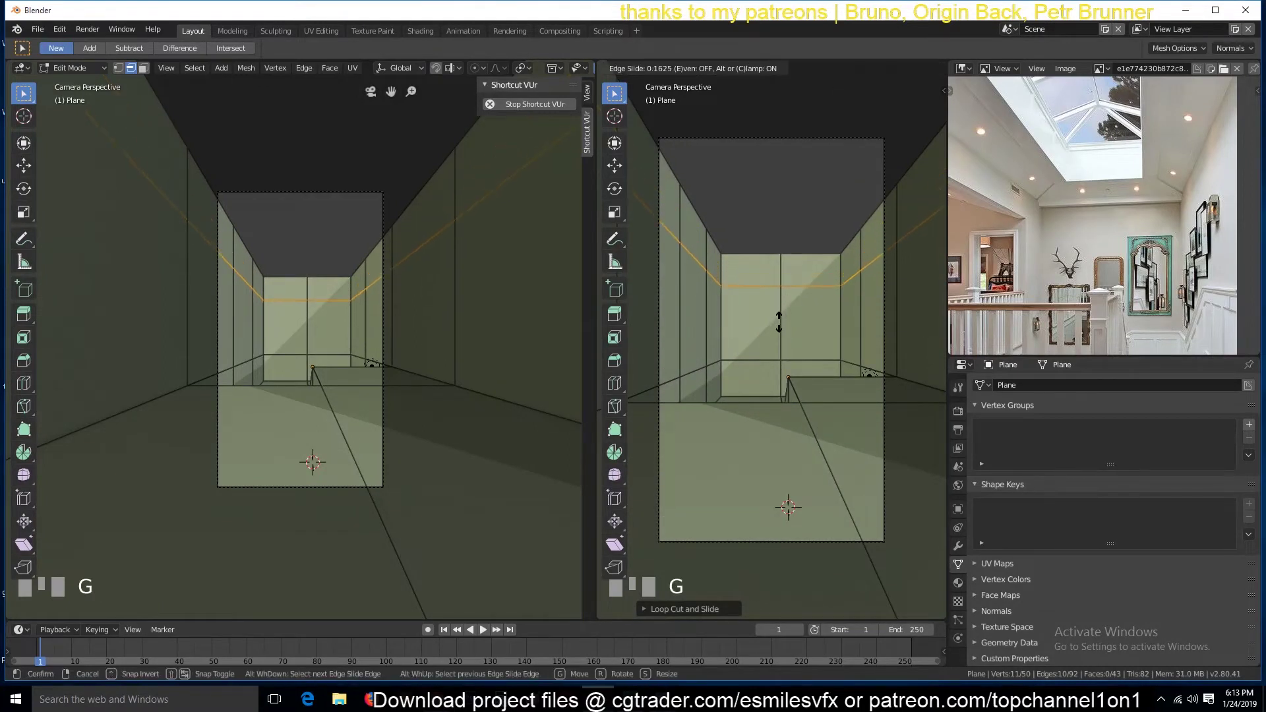
left_click(780, 321)
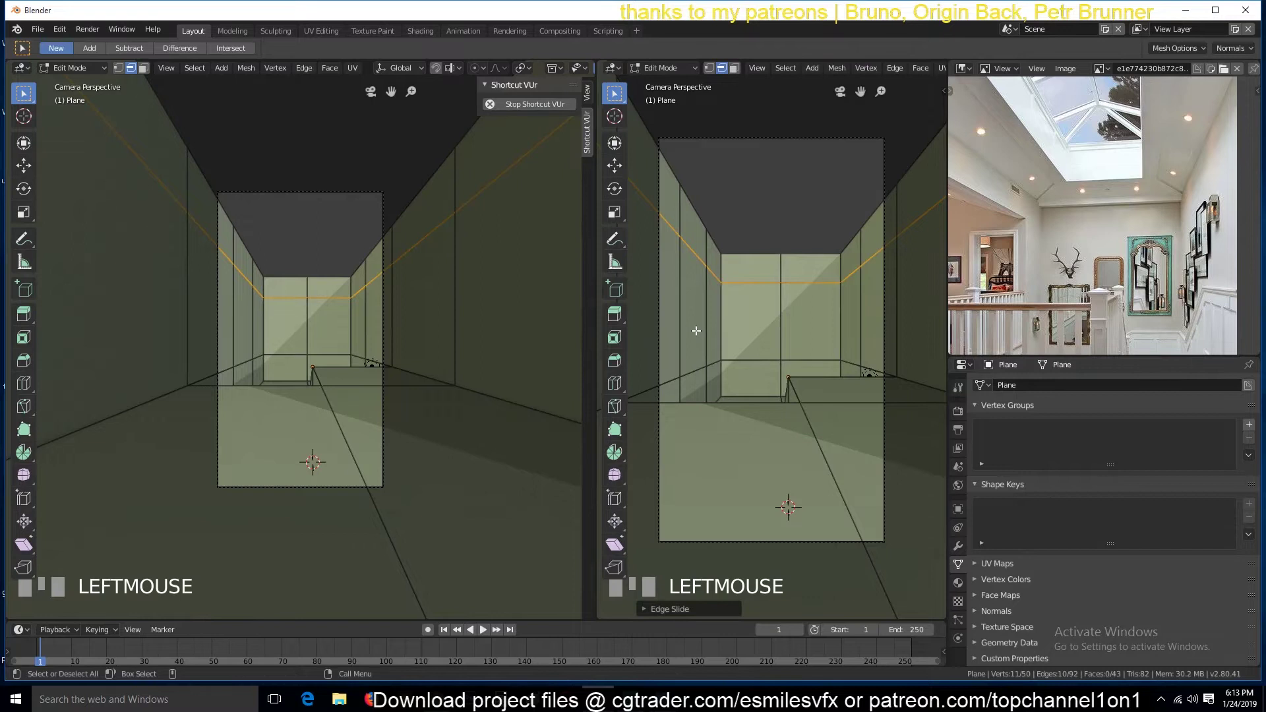
key("alt+Tab")
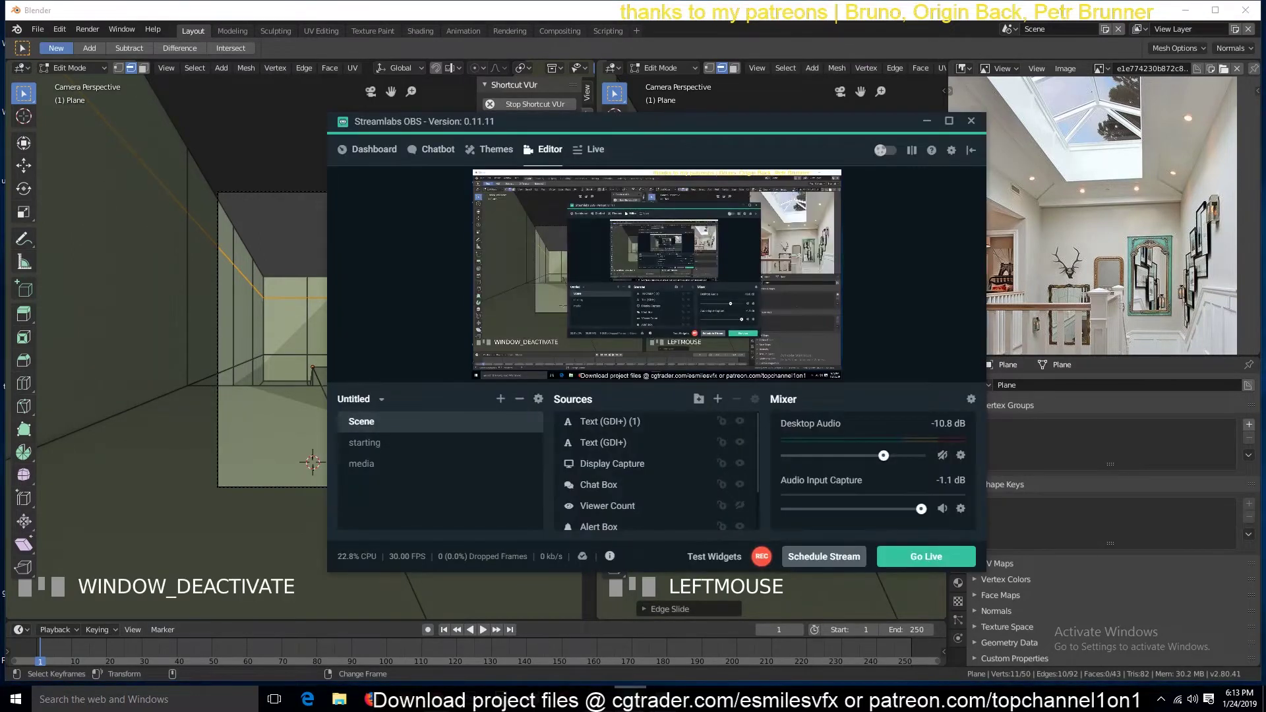
key("alt+Tab")
Extrude the three adjoining faces of the new long wall outward twice, for the wall thickness and a deep side room
key("3")
left_click(694, 297)
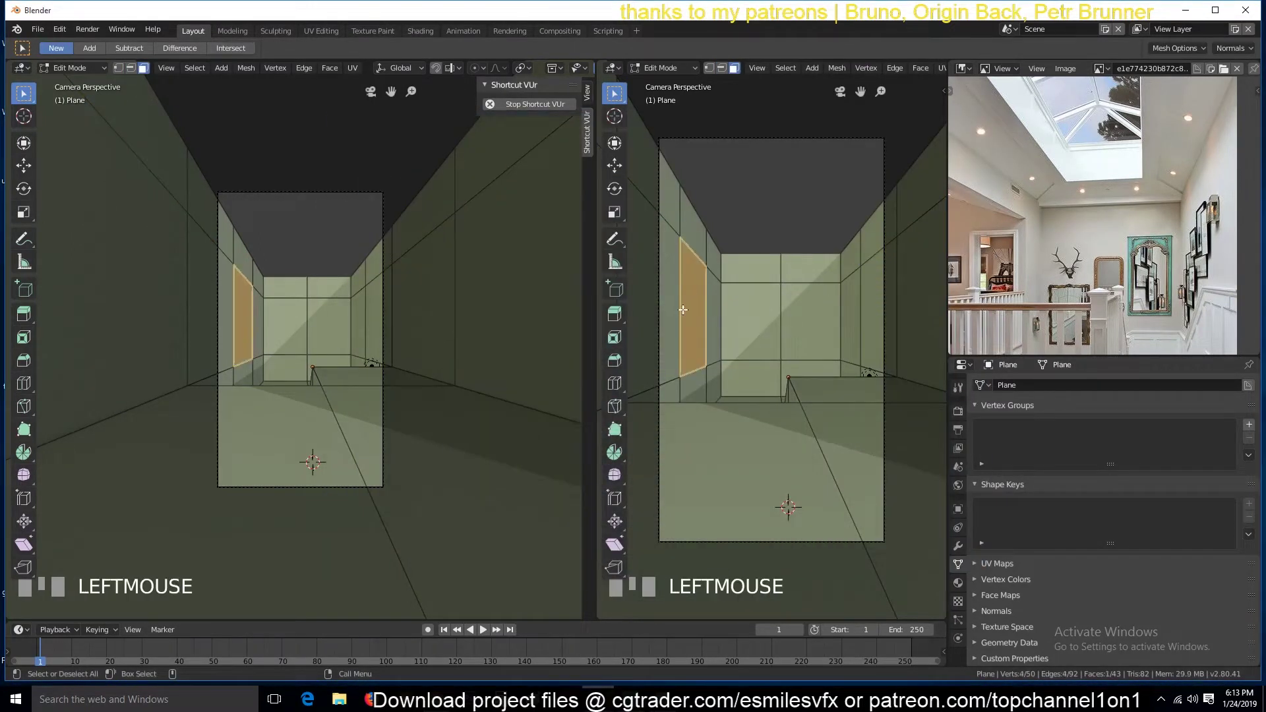
left_click(196, 314, "ctrl")
left_click(122, 323, "ctrl")
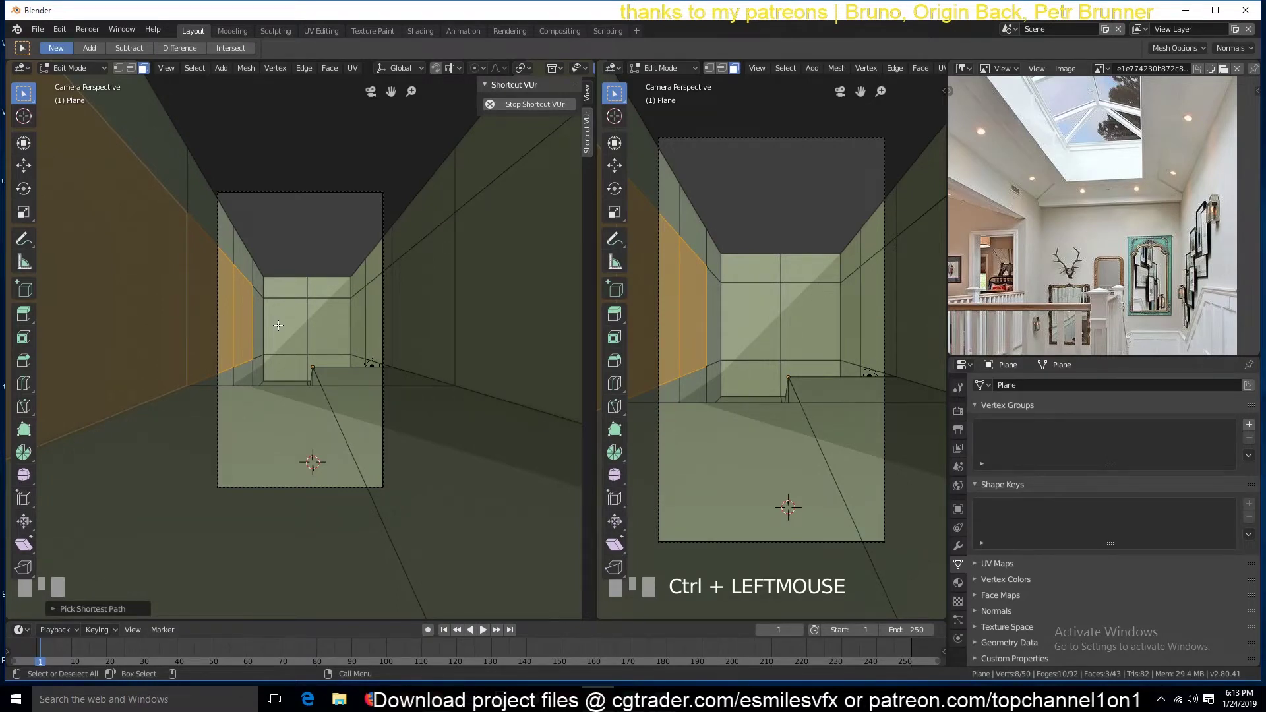
key("e")
left_click(257, 322)
key("e")
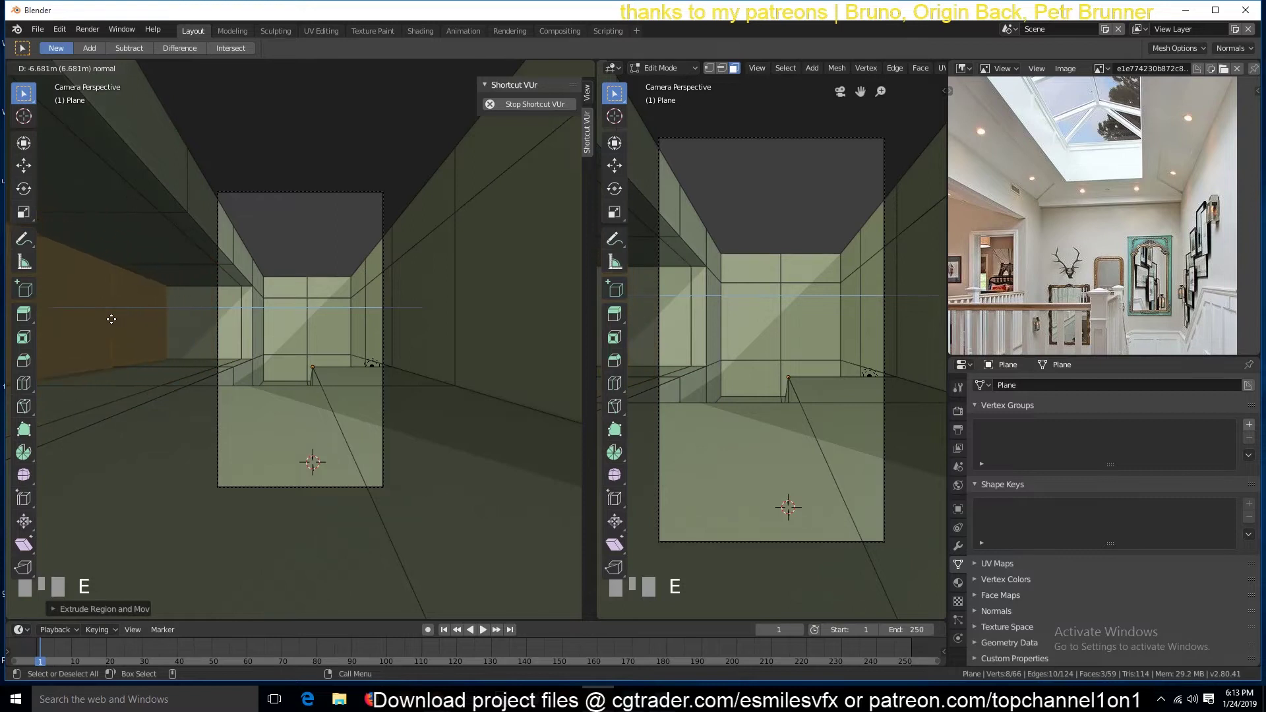
left_click(580, 342)
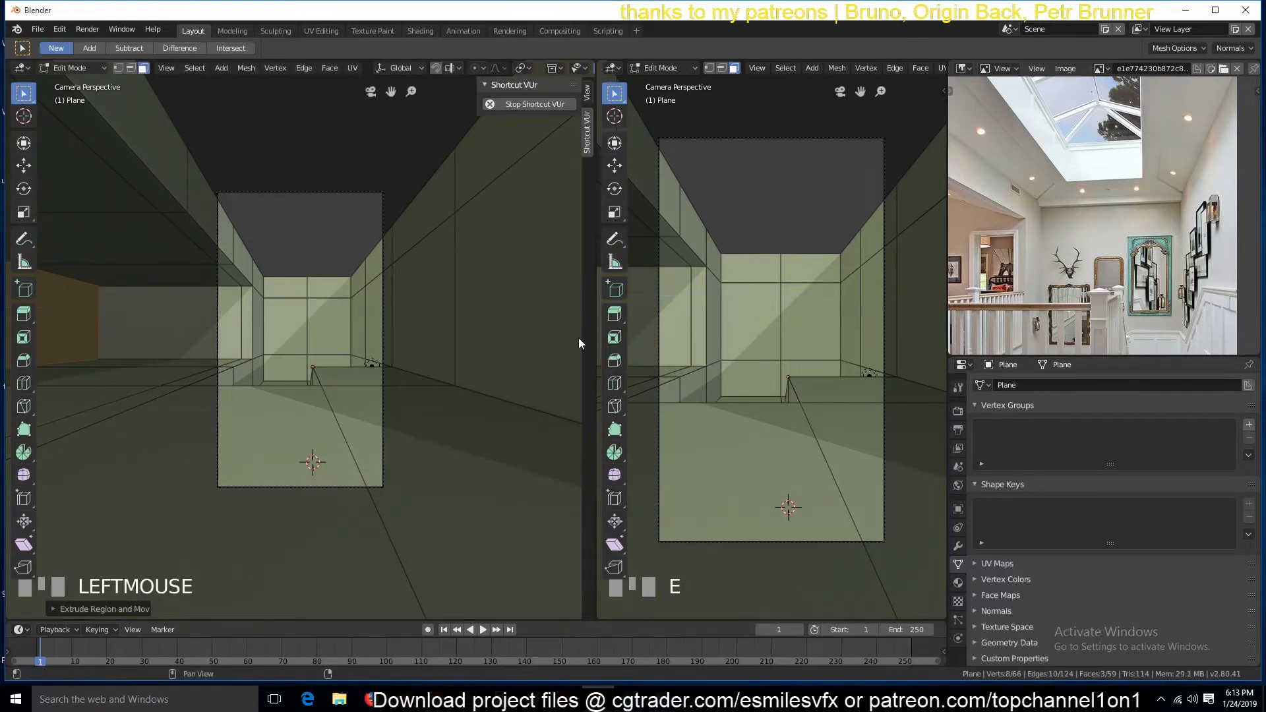
Cut a lengthwise edge loop across the side room's ceiling and raise its ceiling edges along global Z into a gable ridge
key("ctrl+r")
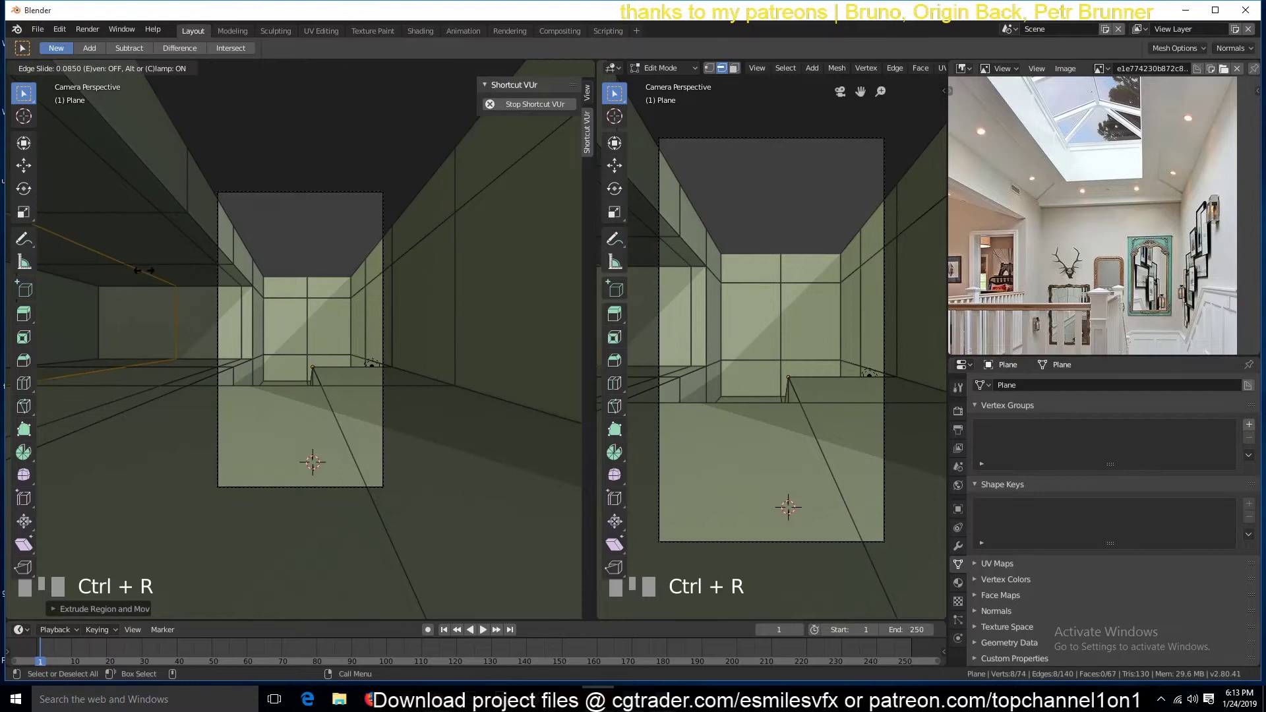
left_click(148, 273)
left_click(162, 277)
scroll(164, 297, "down", 4)
key("grave")
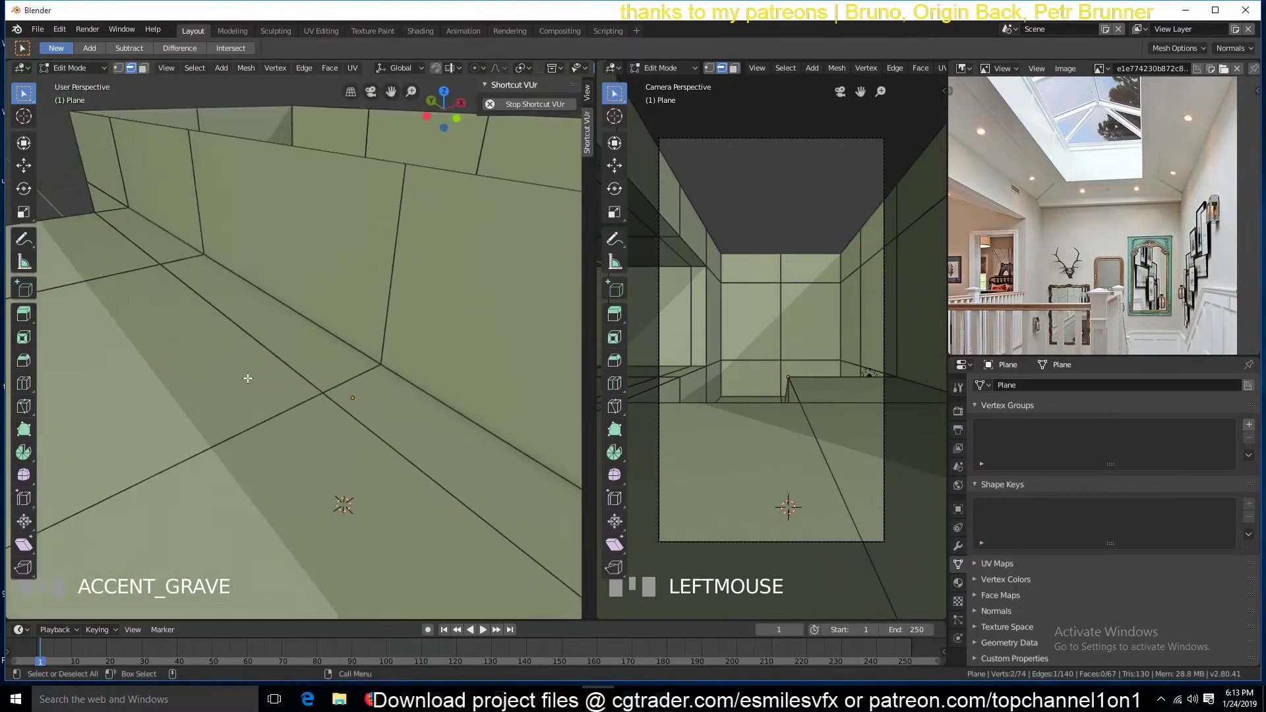
scroll(264, 376, "down", 3)
left_click(290, 392, "ctrl")
key("g")
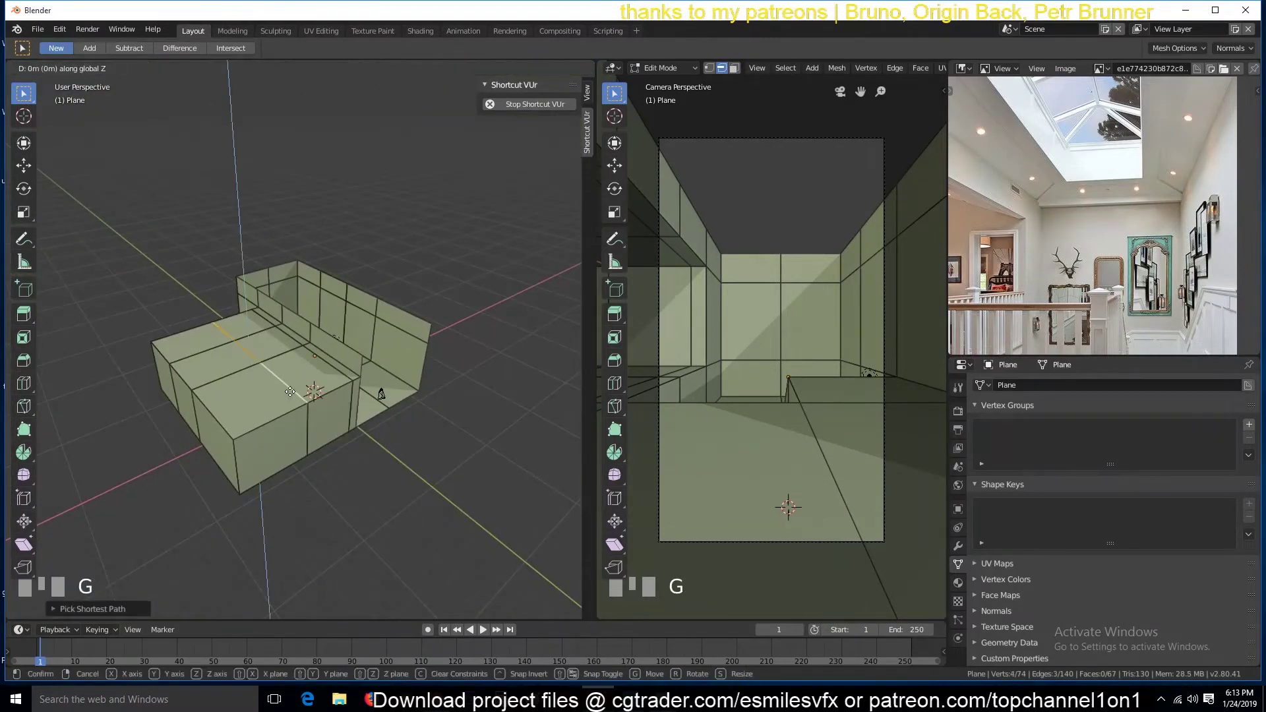
left_click(292, 338)
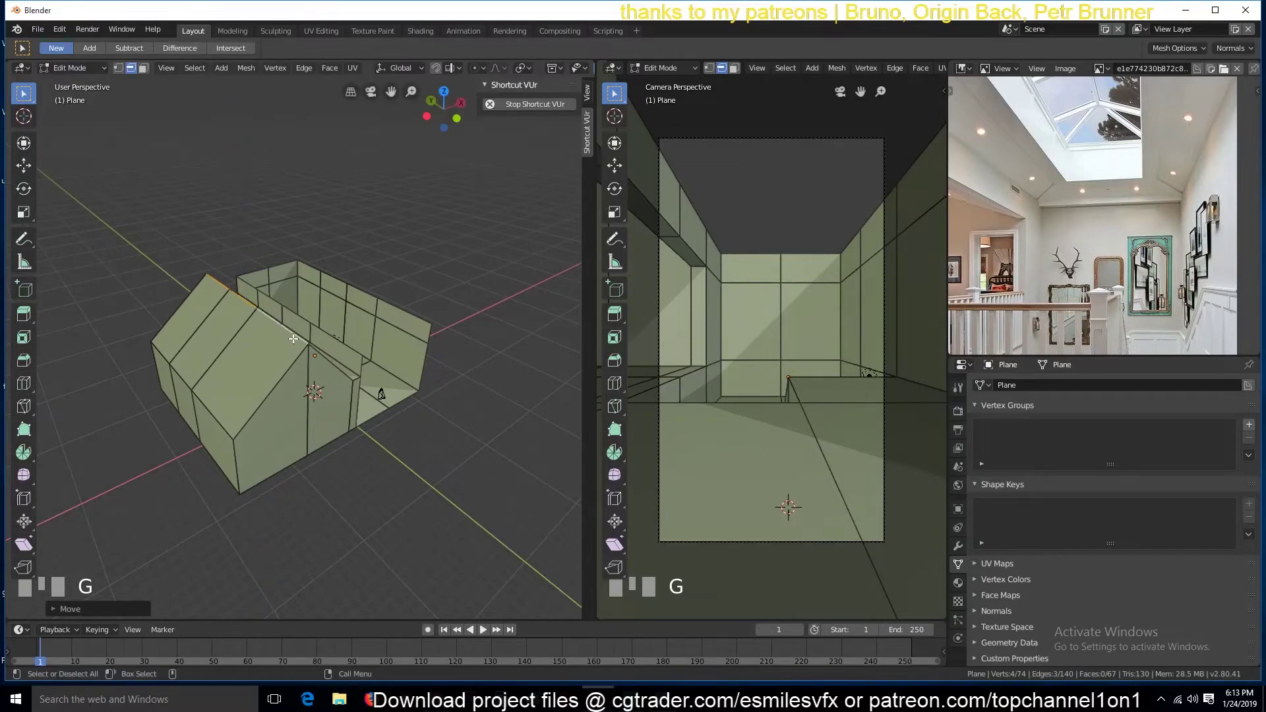
Bevel the side room's roof ridge with an offset of about 0.57 and one segment, and check the shape through the camera
key("ctrl+b")
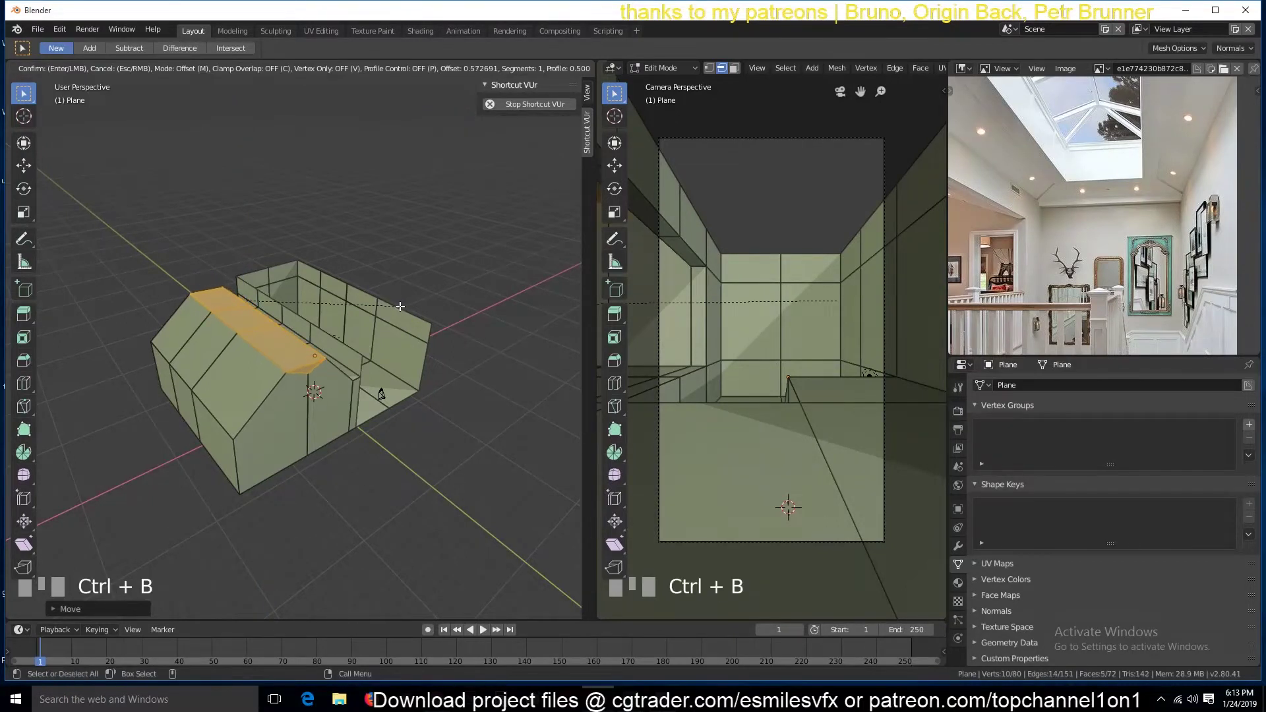
left_click(398, 308)
key("KP_0")
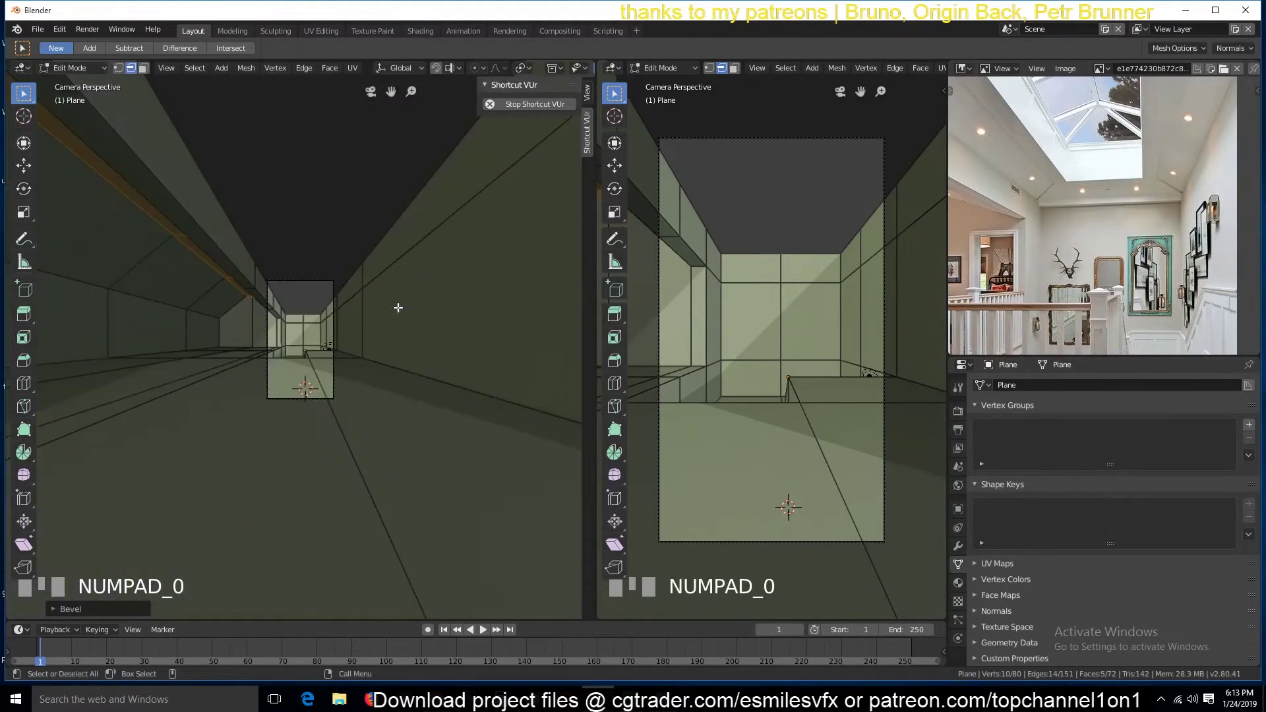
scroll(398, 308, "up", 5)
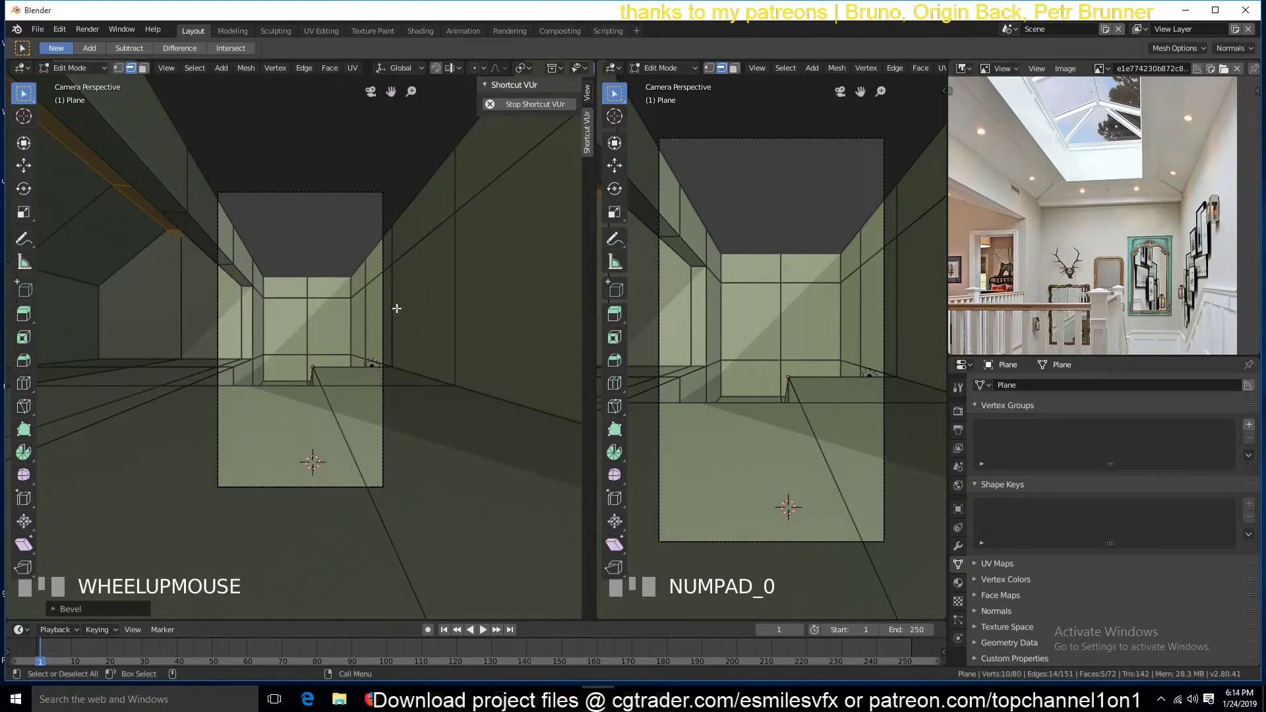
key("Tab")
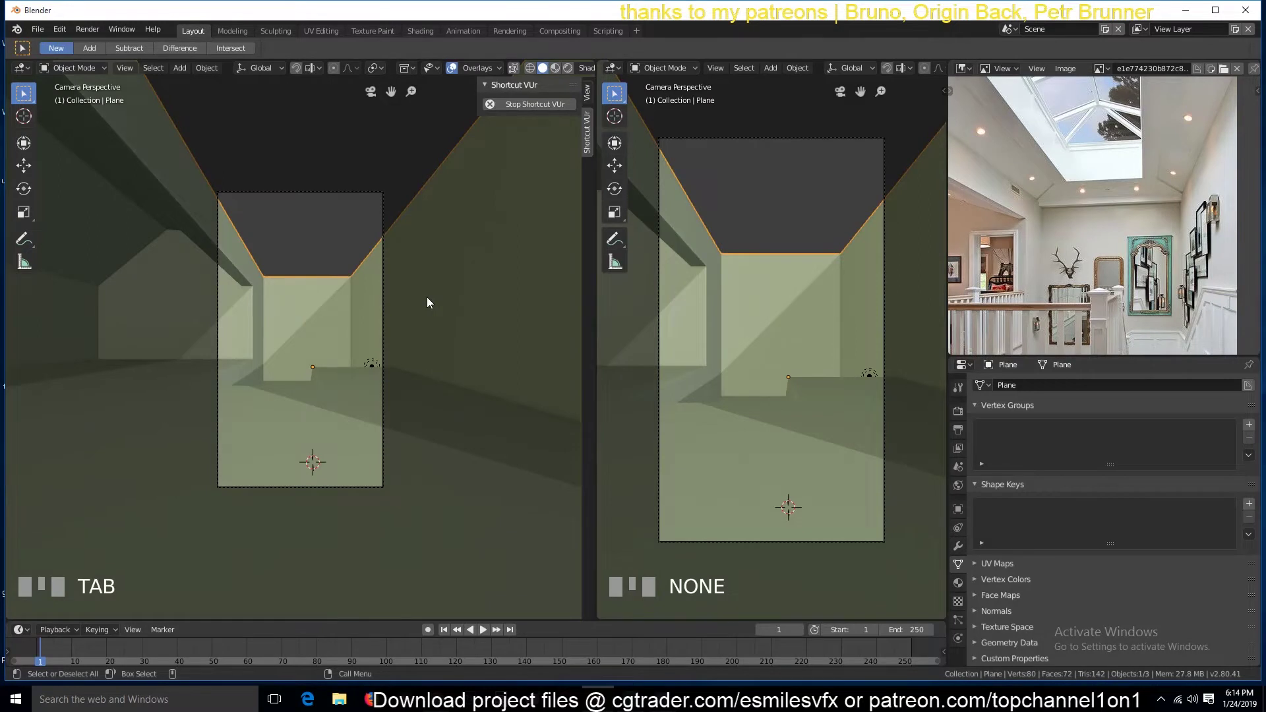
key("Tab")
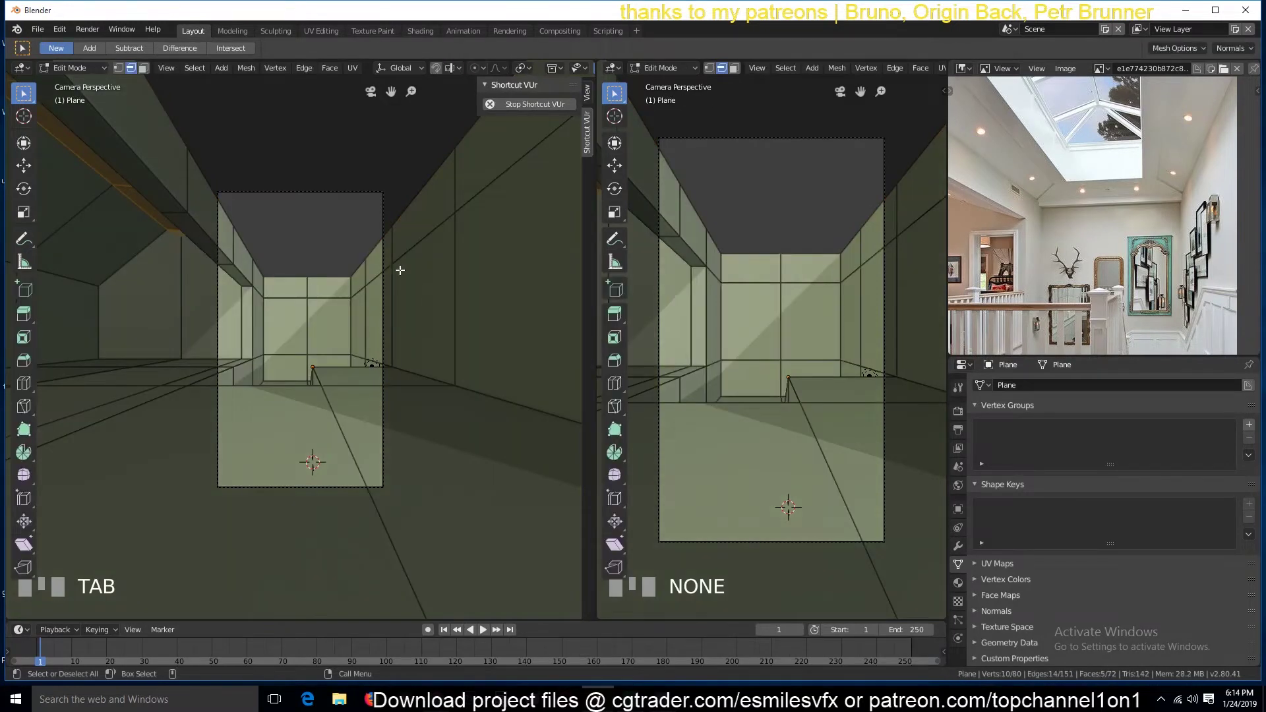
Select the top edges of the two long hallway walls, leaving out the end wall's, and bridge them into a ceiling
left_click(391, 212, "alt")
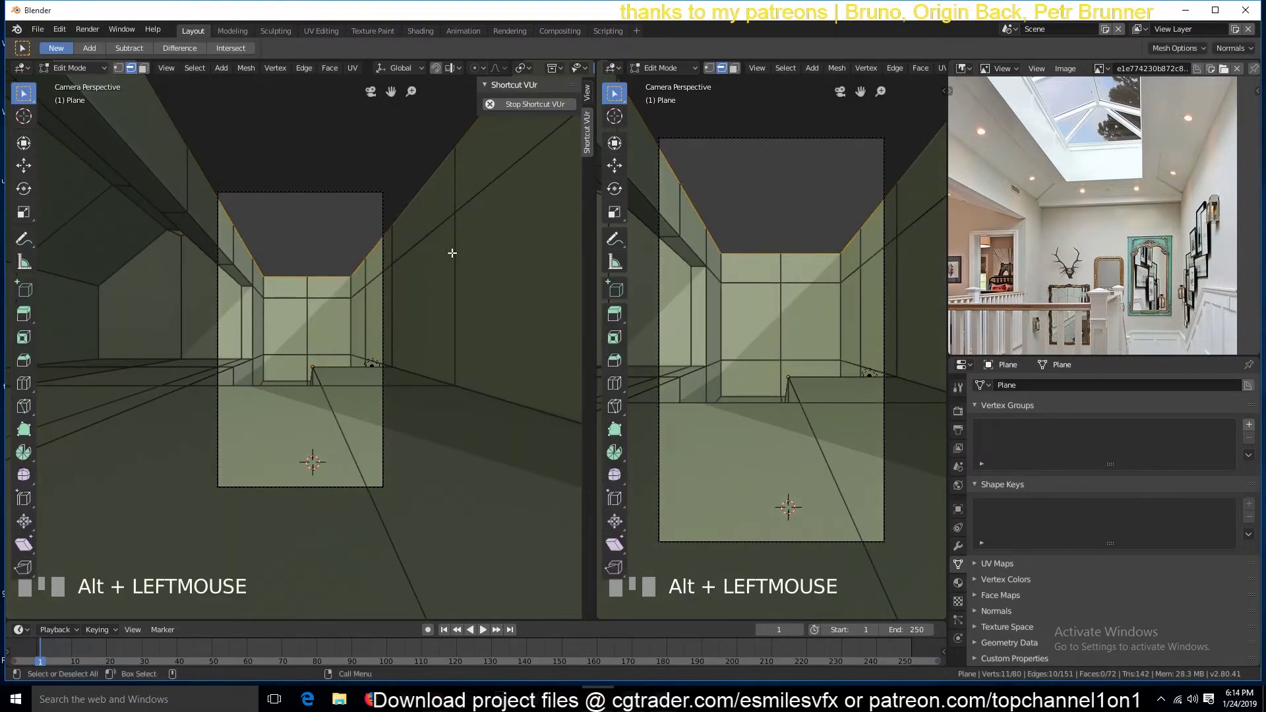
scroll(404, 359, "down", 2)
middle_click_drag(452, 253, 404, 303)
key("grave")
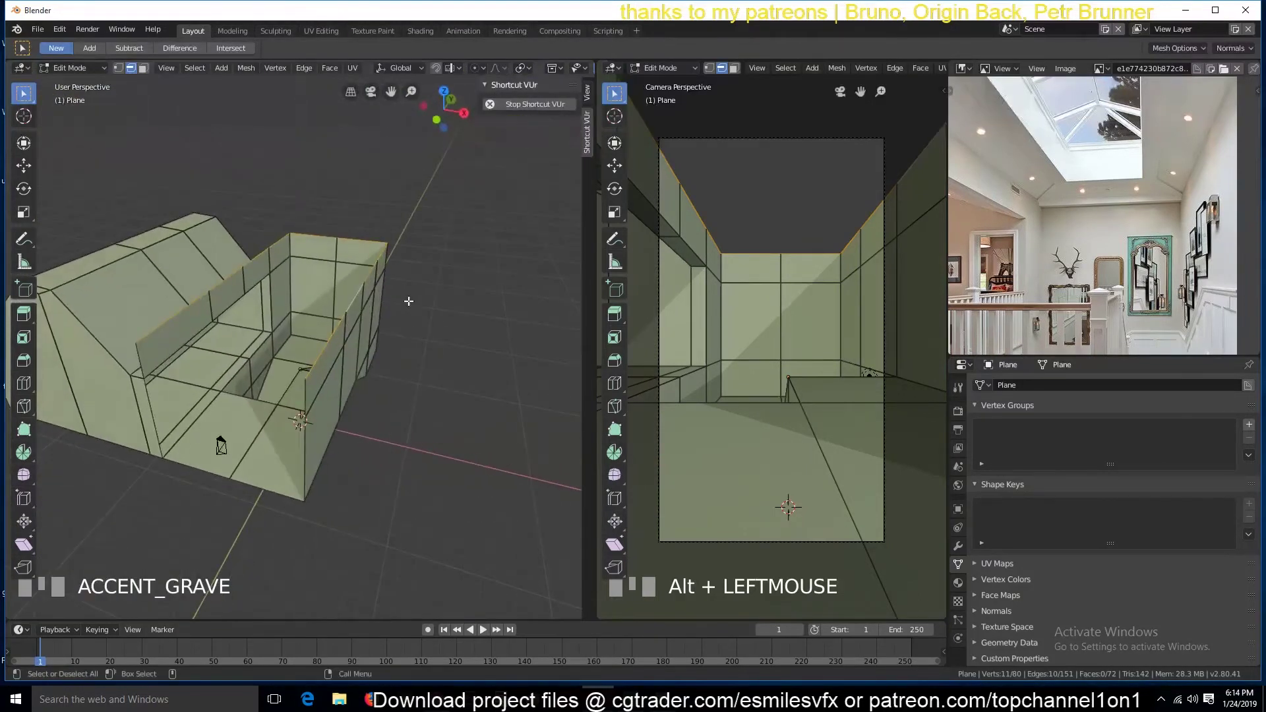
left_click(333, 239, "shift")
right_click(475, 274)
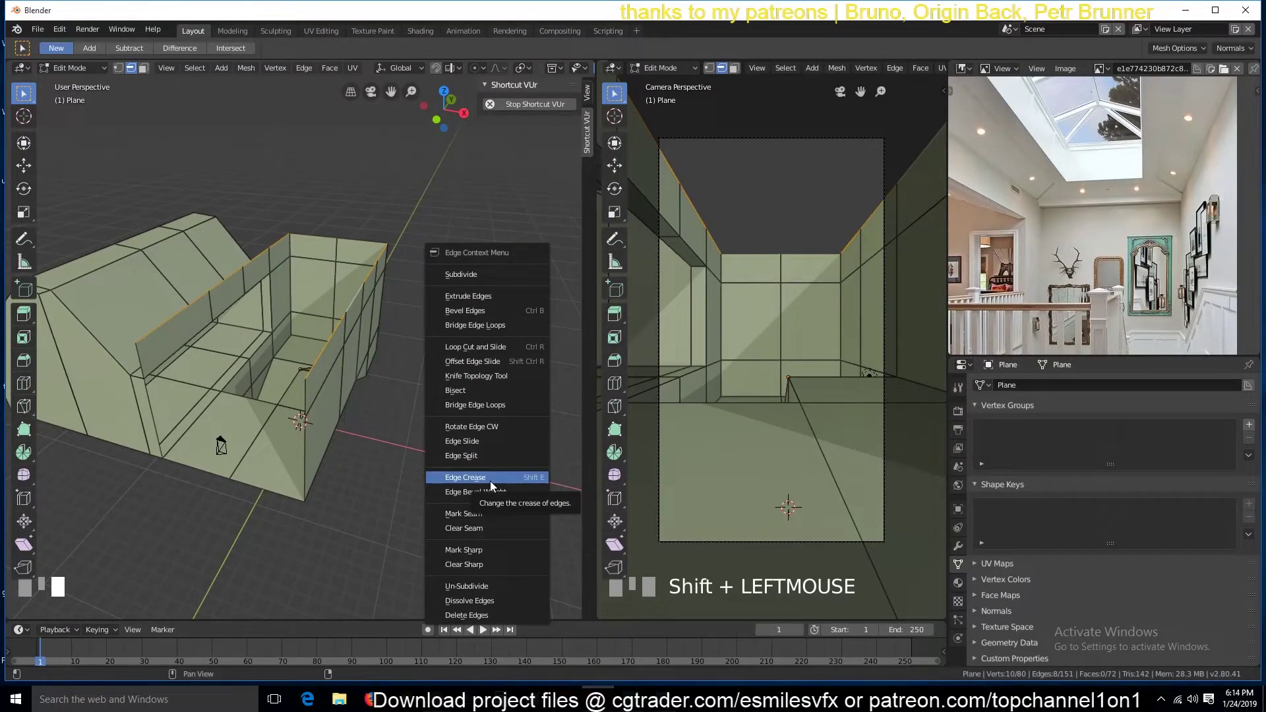
left_click(474, 325)
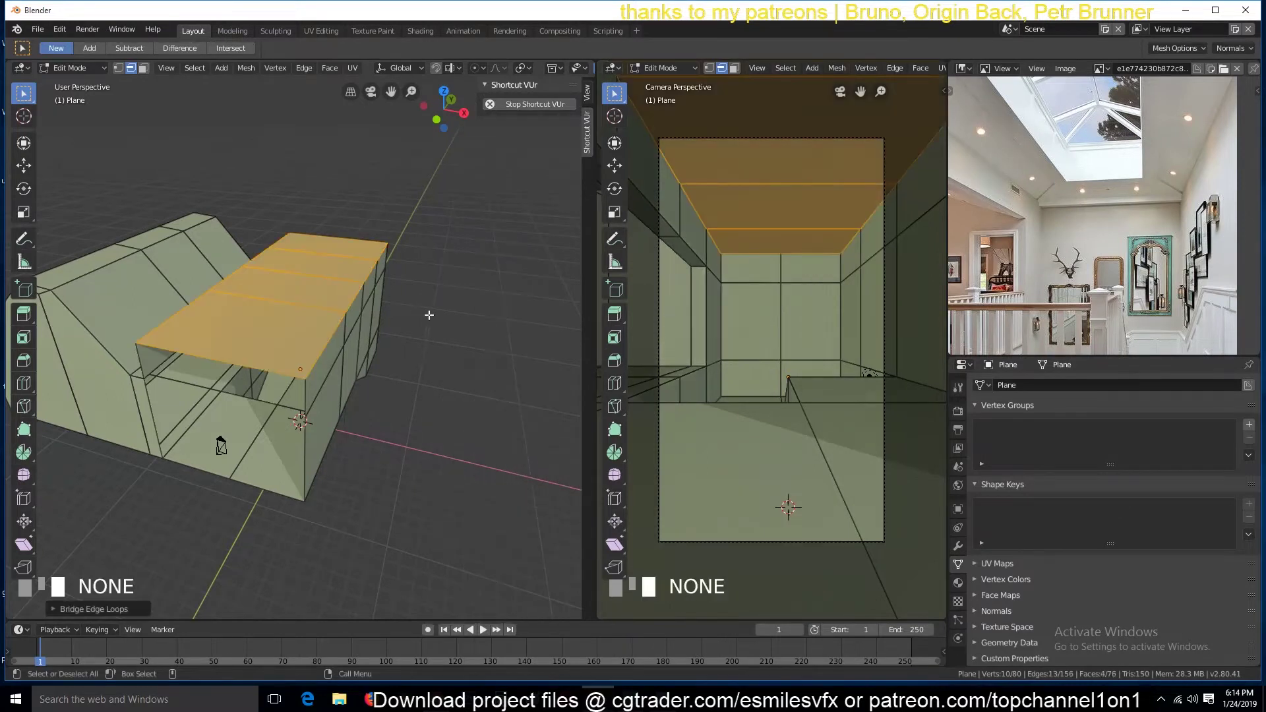
Add a lengthwise loop cut down the middle of the new hallway ceiling
key("shift+grave")
key("ctrl+r")
left_click(350, 300)
Merge at center the two vertices where the ceiling's middle edge meets the top of the end wall
key("1")
left_click(342, 292)
left_click(341, 292, "shift")
key("z")
left_click(345, 300)
left_click(348, 300, "shift")
key("alt+m")
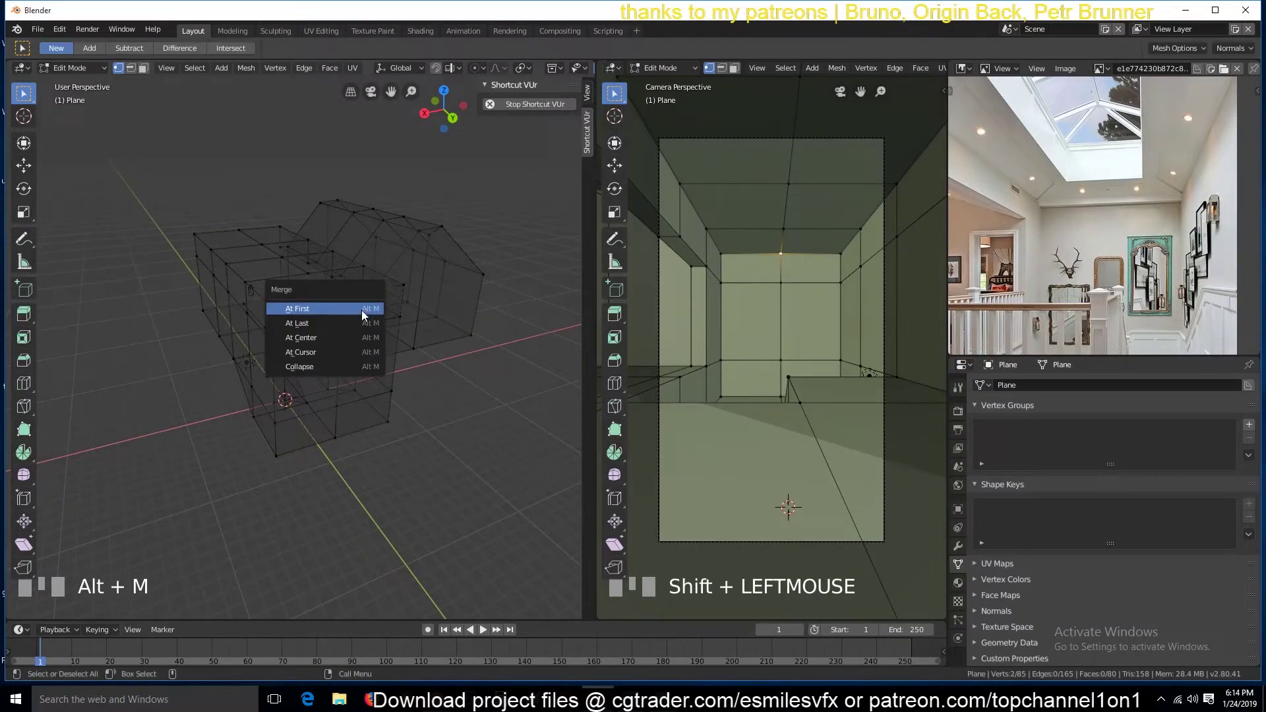
left_click(351, 342)
key("grave")
middle_click_drag(369, 329, 421, 306)
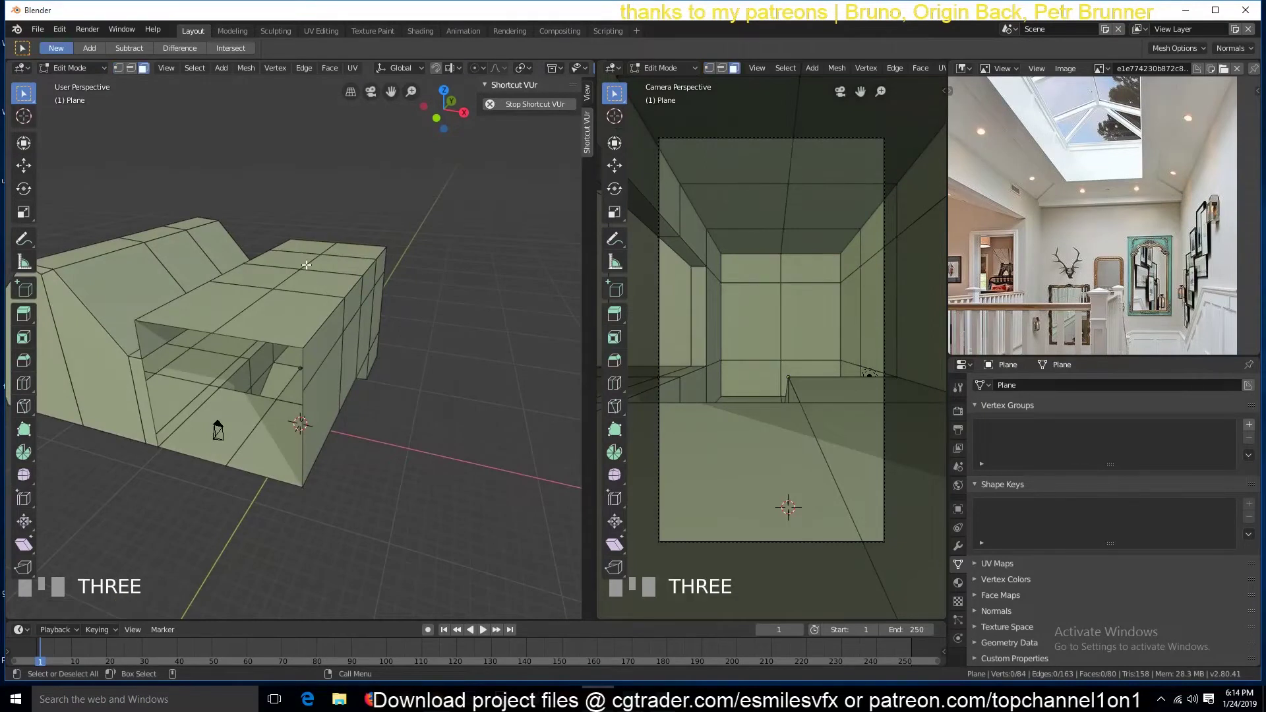
Select all eight hallway ceiling faces and apply the object's transform in Object Mode
key("grave")
left_click(307, 239)
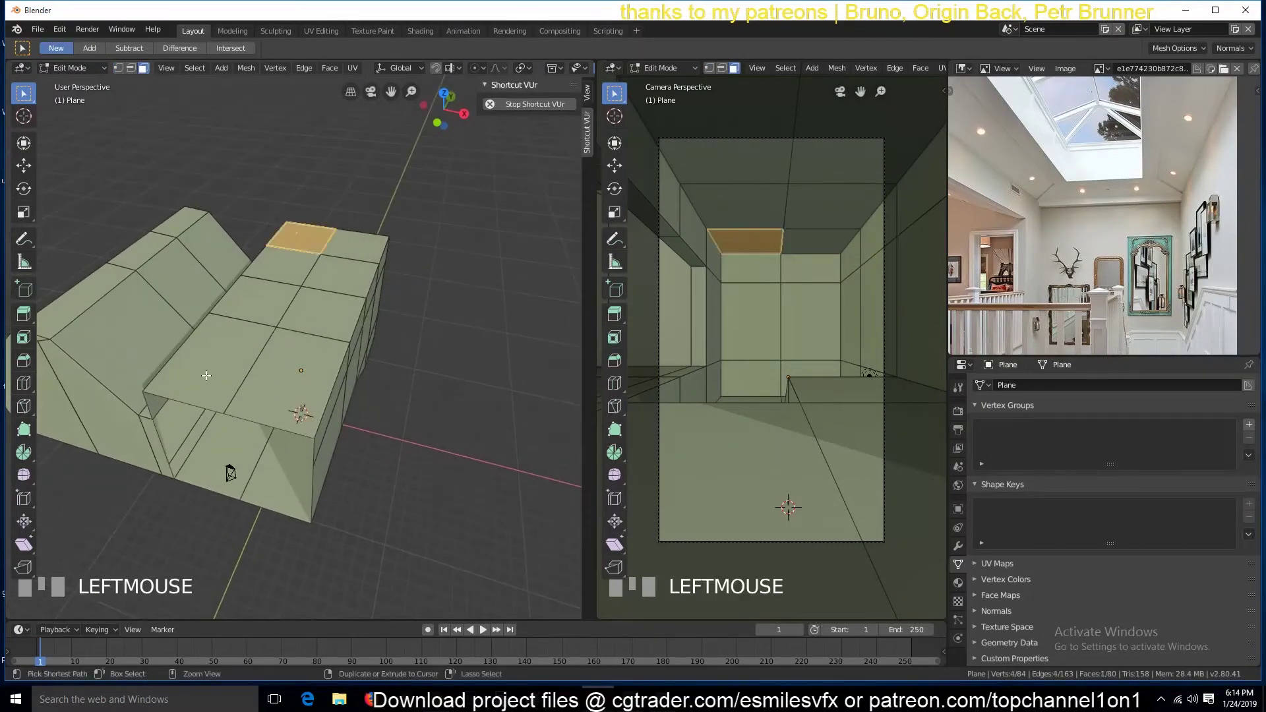
left_click(206, 375, "ctrl")
left_click(316, 389, "ctrl")
left_click(353, 246, "ctrl")
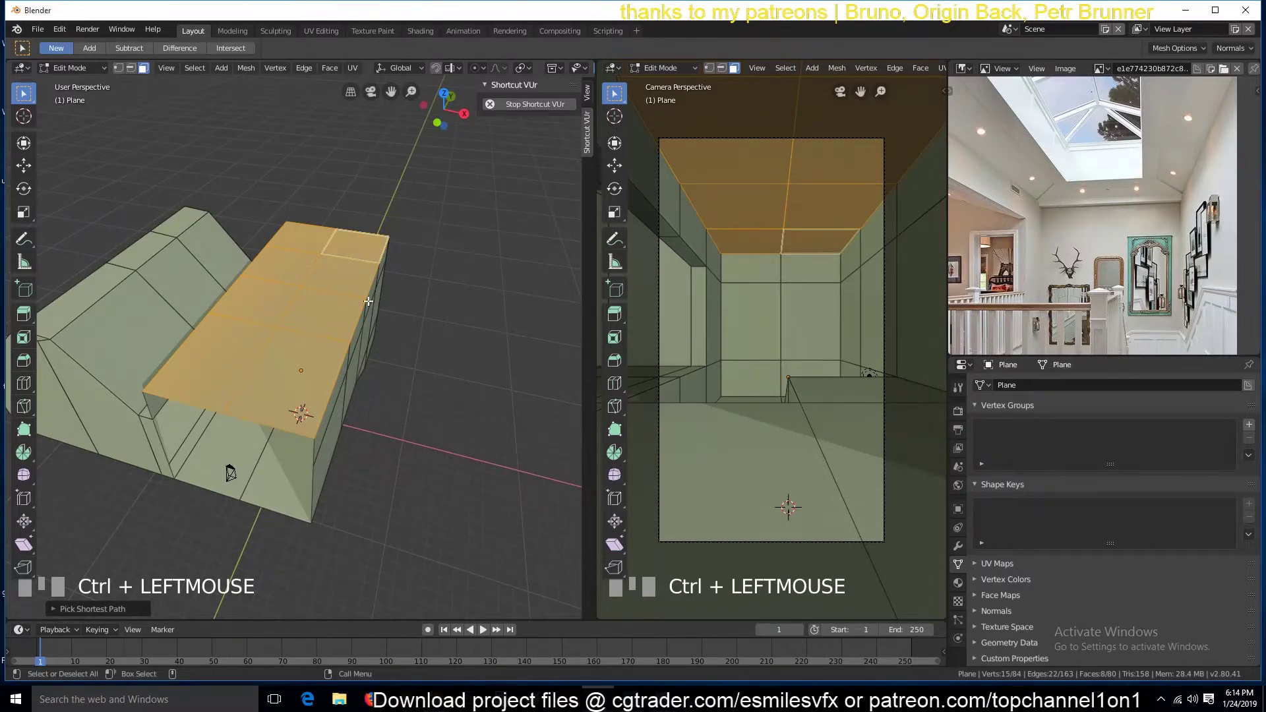
key("Tab")
key("ctrl+a")
left_click(350, 341)
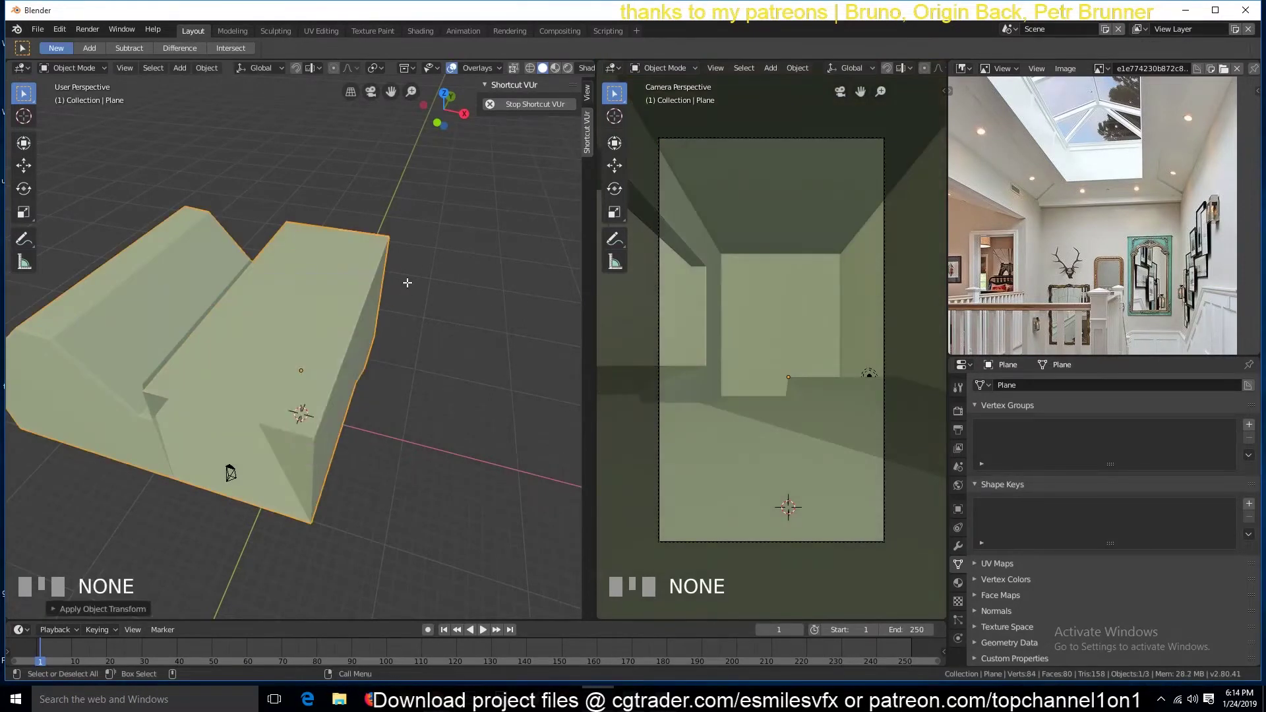
key("Tab")
key("ctrl+b")
right_click(439, 239)
key("ctrl+b")
right_click(427, 227)
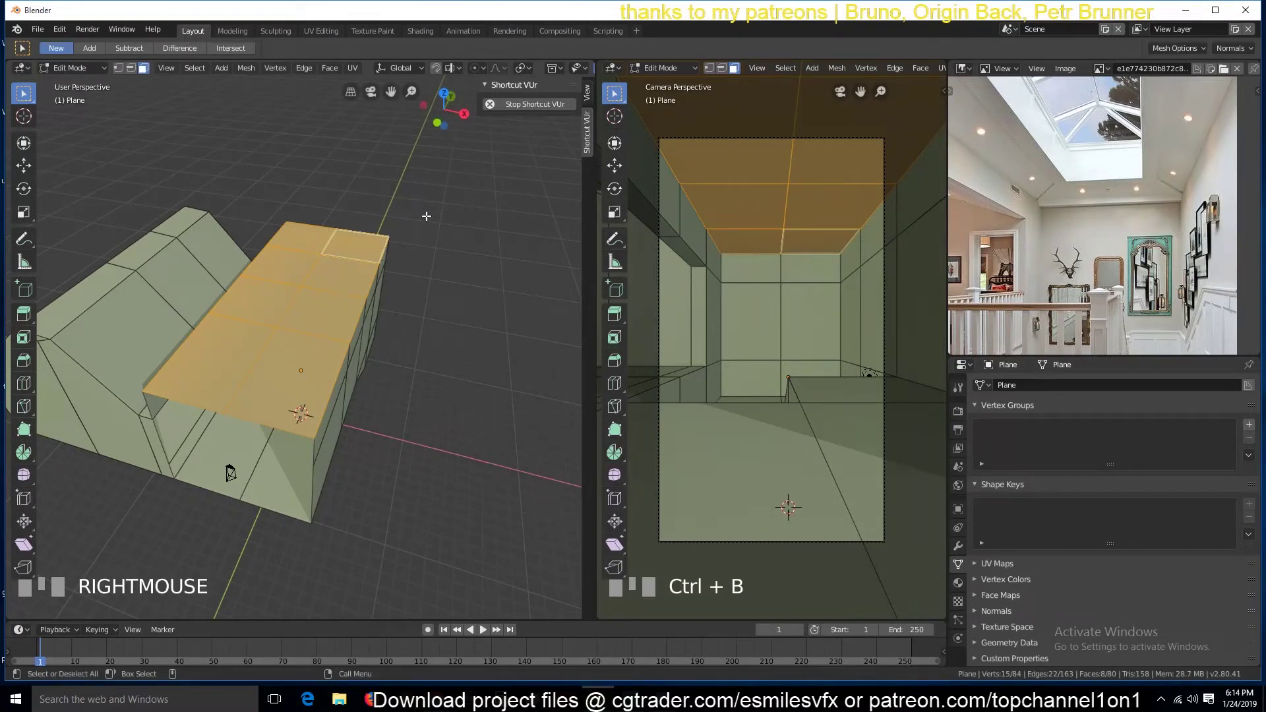
key("ctrl+b")
right_click(194, 264)
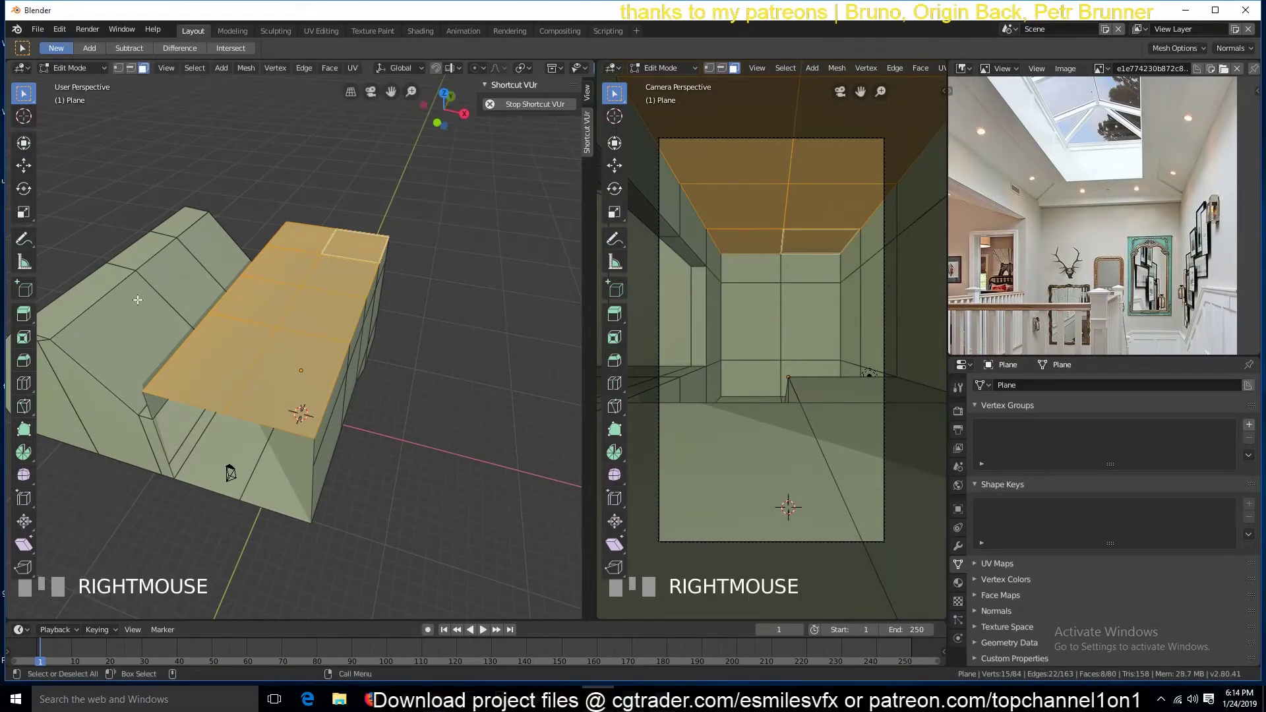
left_click(497, 71)
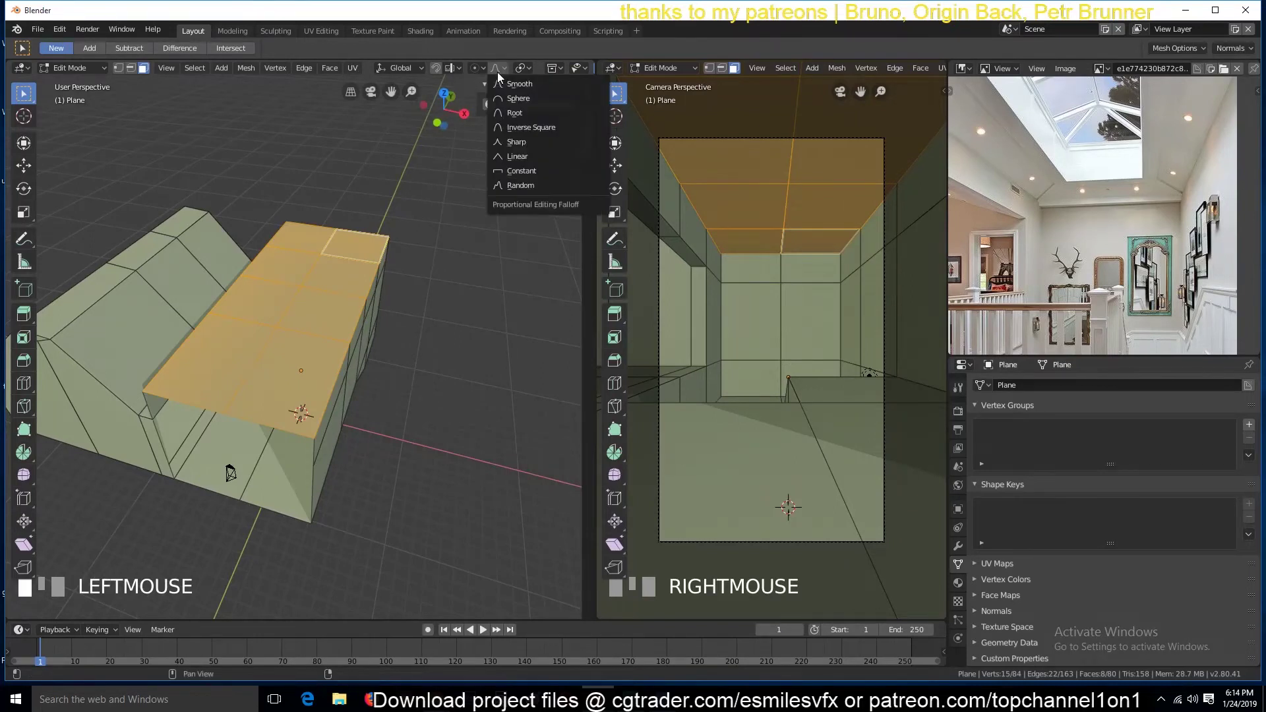
left_click(517, 66)
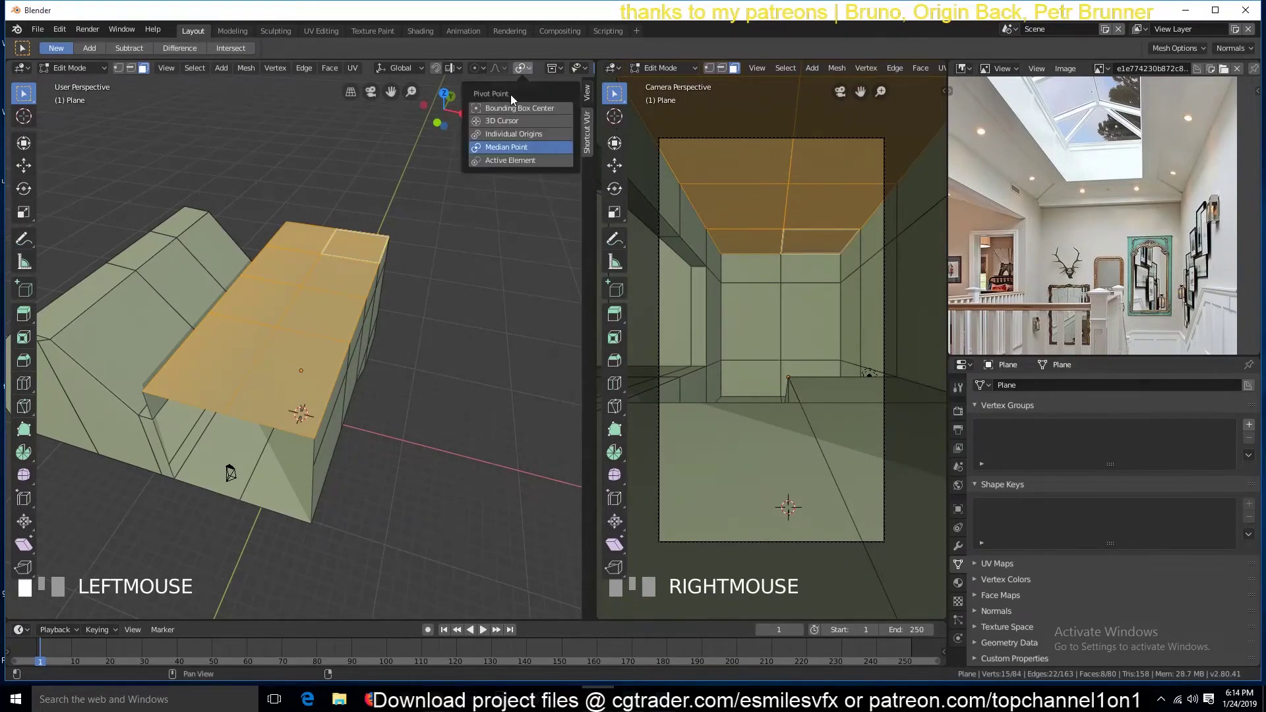
left_click(502, 148)
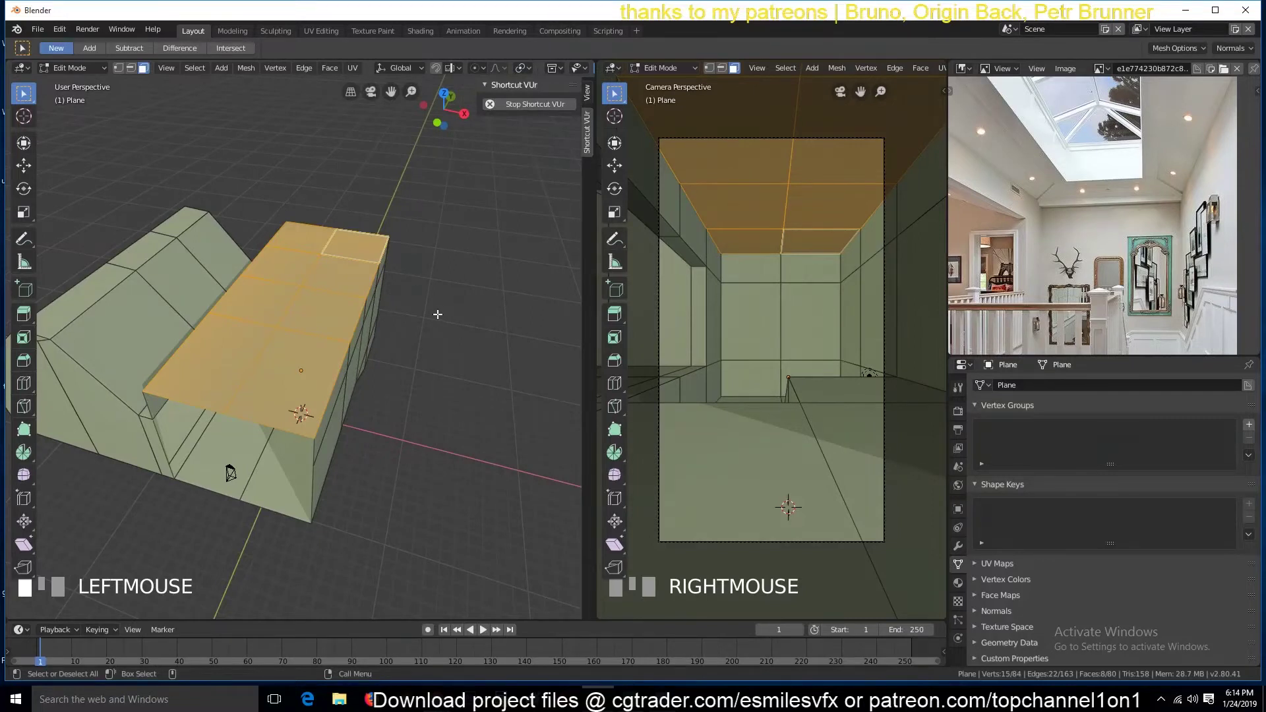
left_click(451, 258)
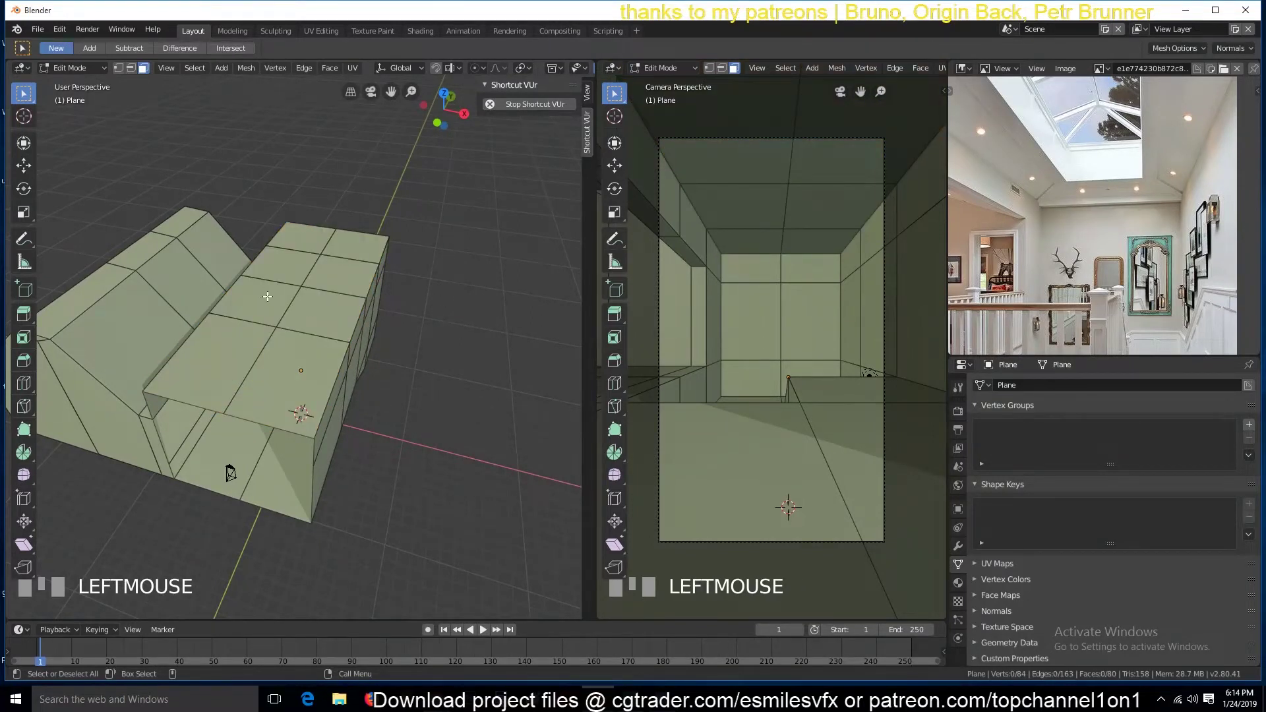
Inset all eight hallway ceiling faces into a long central strip and raise the strip about 1.37 m along global Z
left_click(298, 247)
left_click(293, 355, "ctrl")
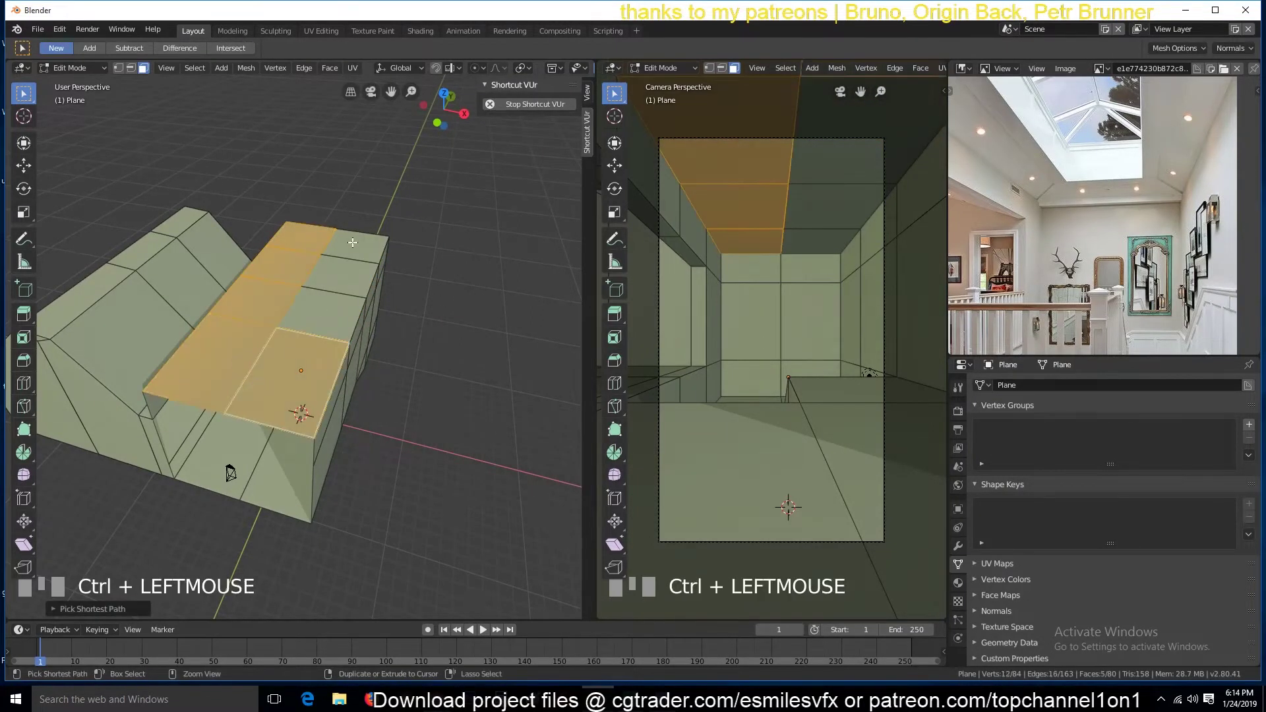
left_click(353, 243, "ctrl")
key("i")
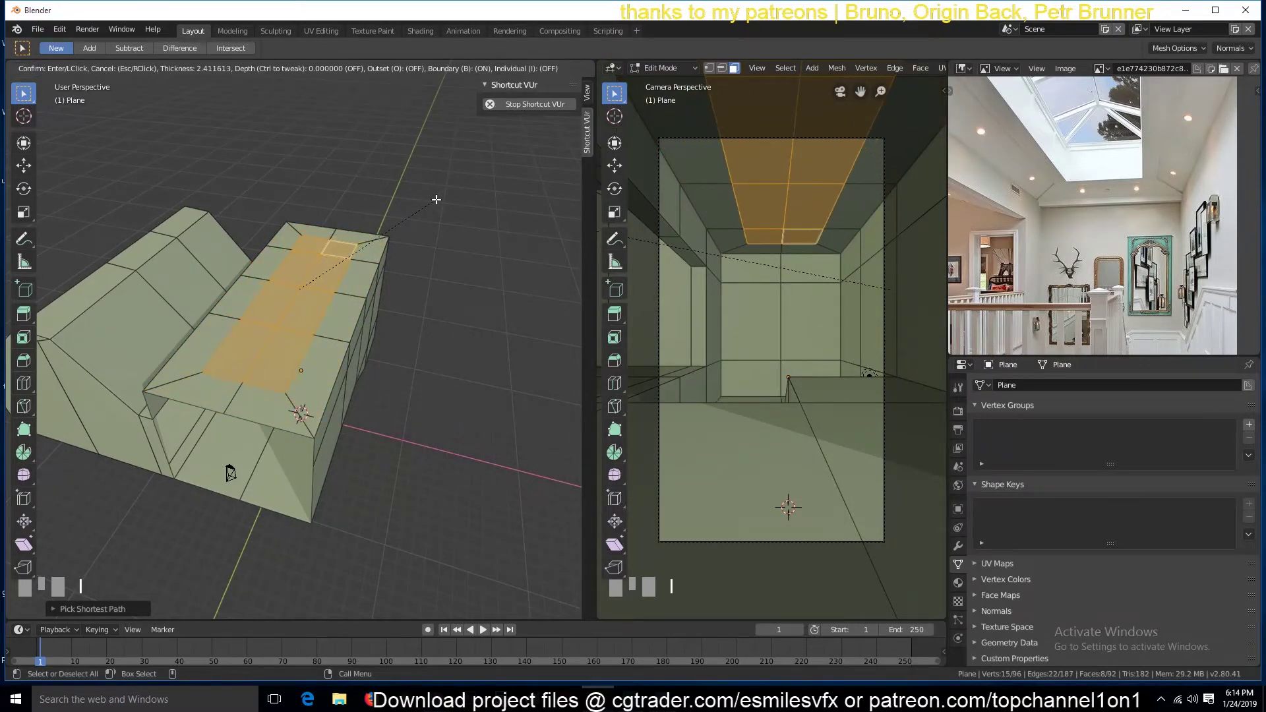
left_click(432, 201)
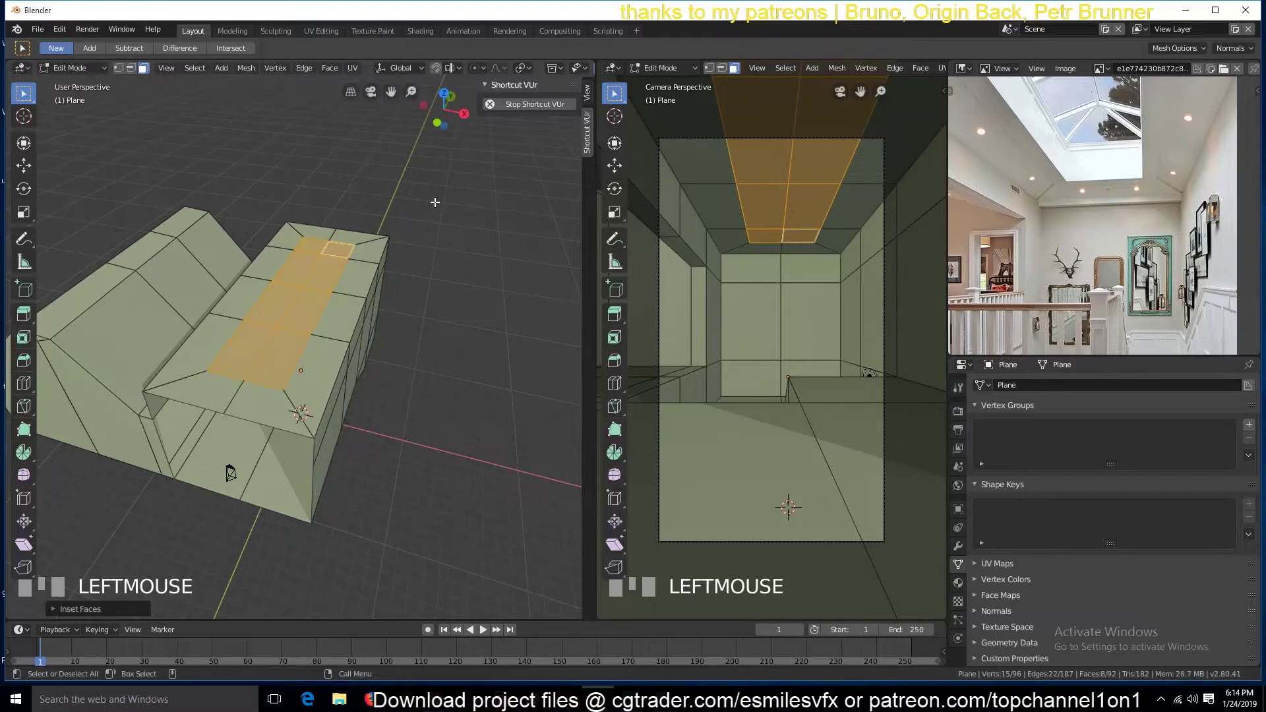
key("g")
key("z")
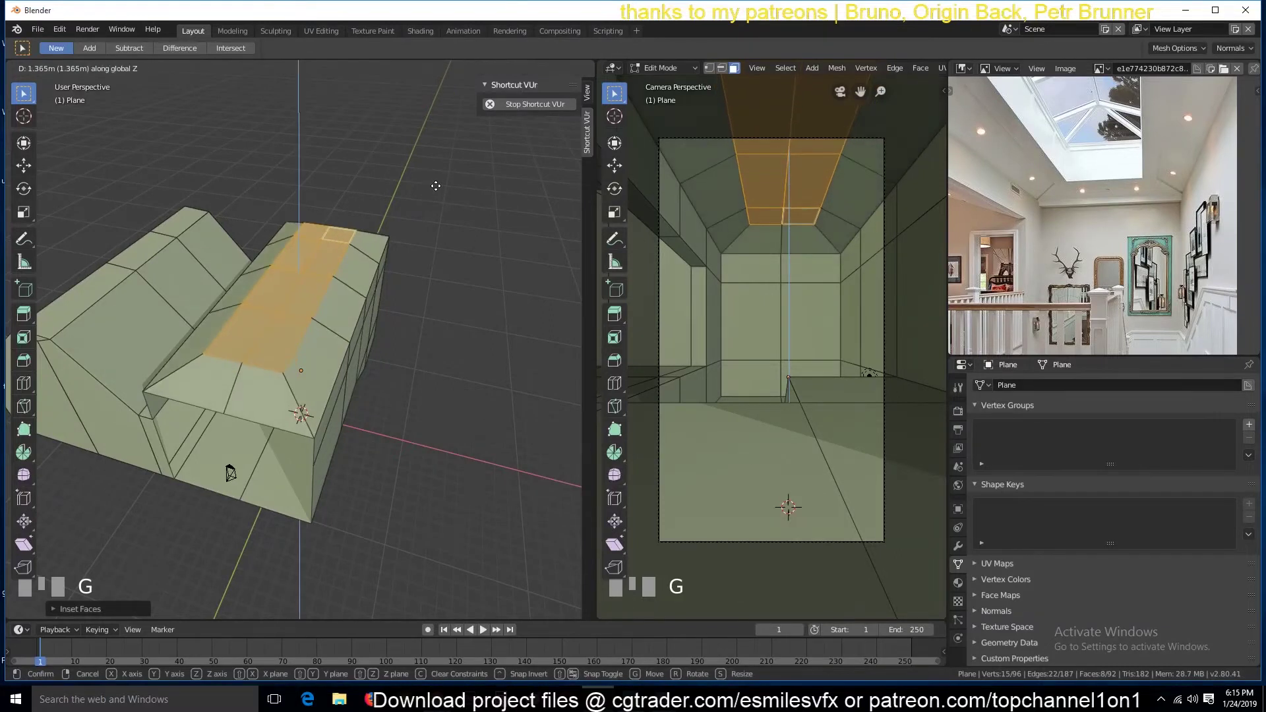
left_click(436, 186)
Extrude the raised ceiling strip slightly down into the hallway, working from inside the room
key("KP_Decimal")
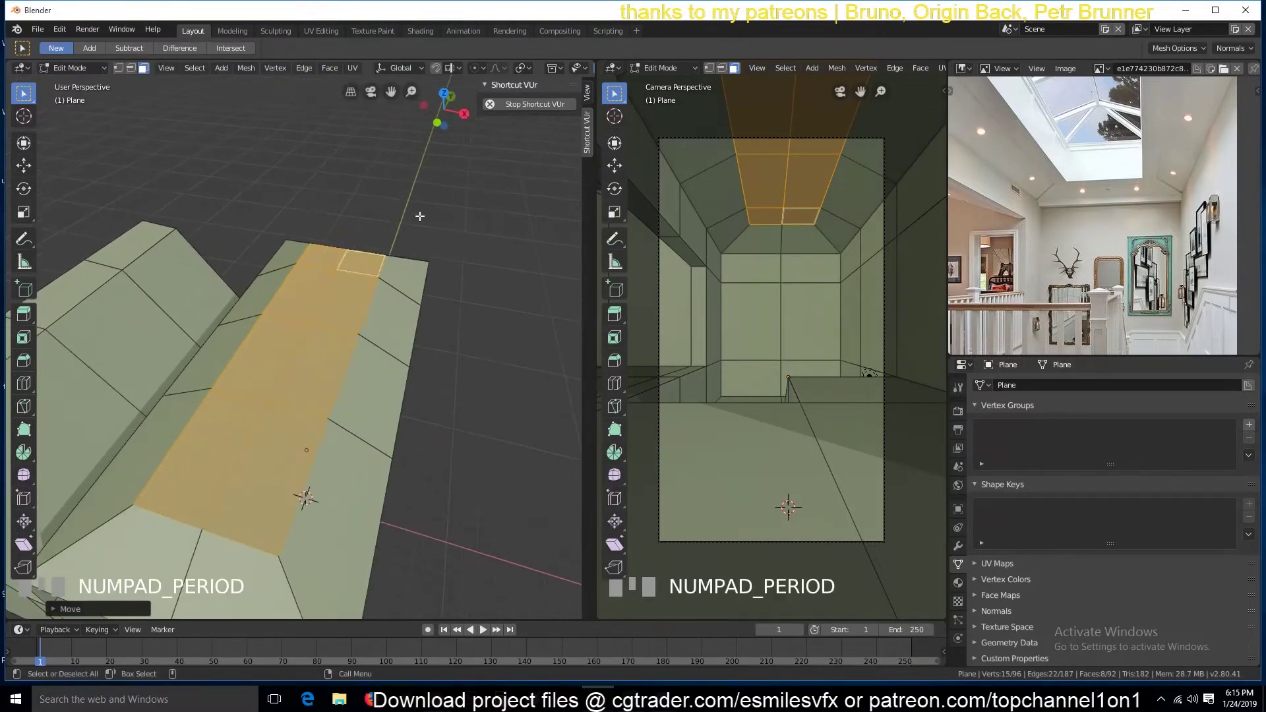
key("shift+grave")
left_click(377, 230)
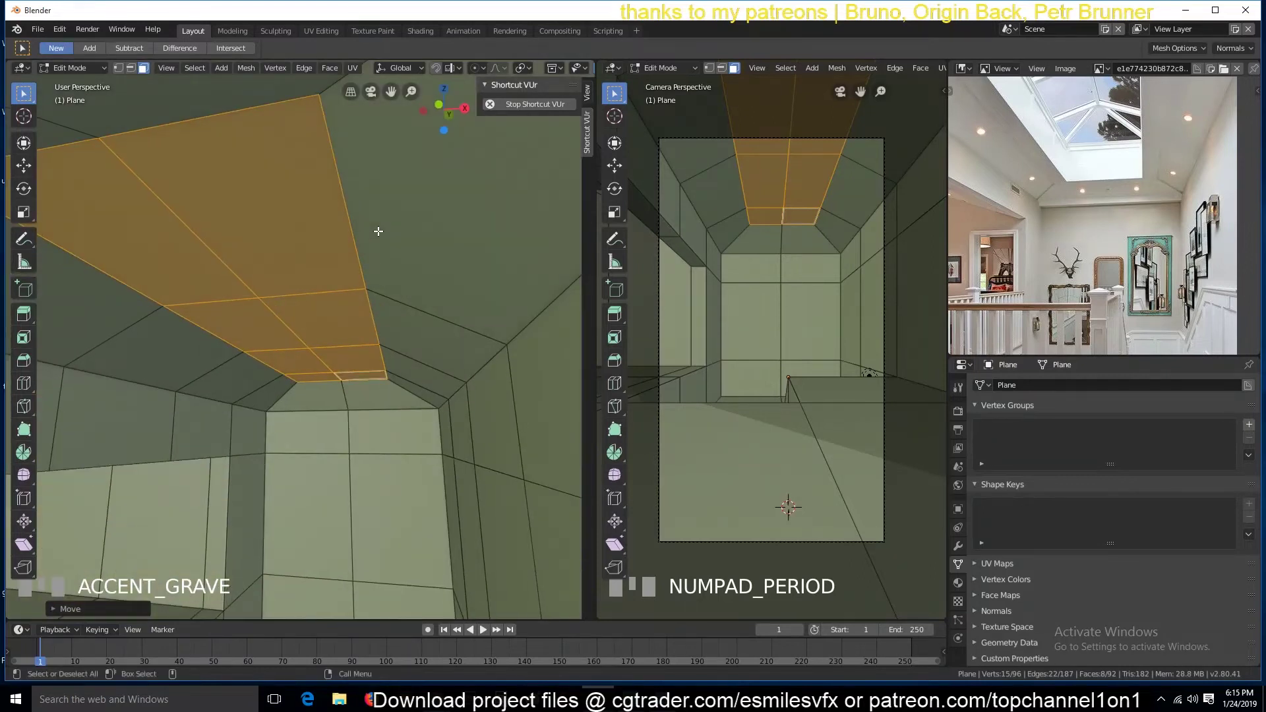
key("e")
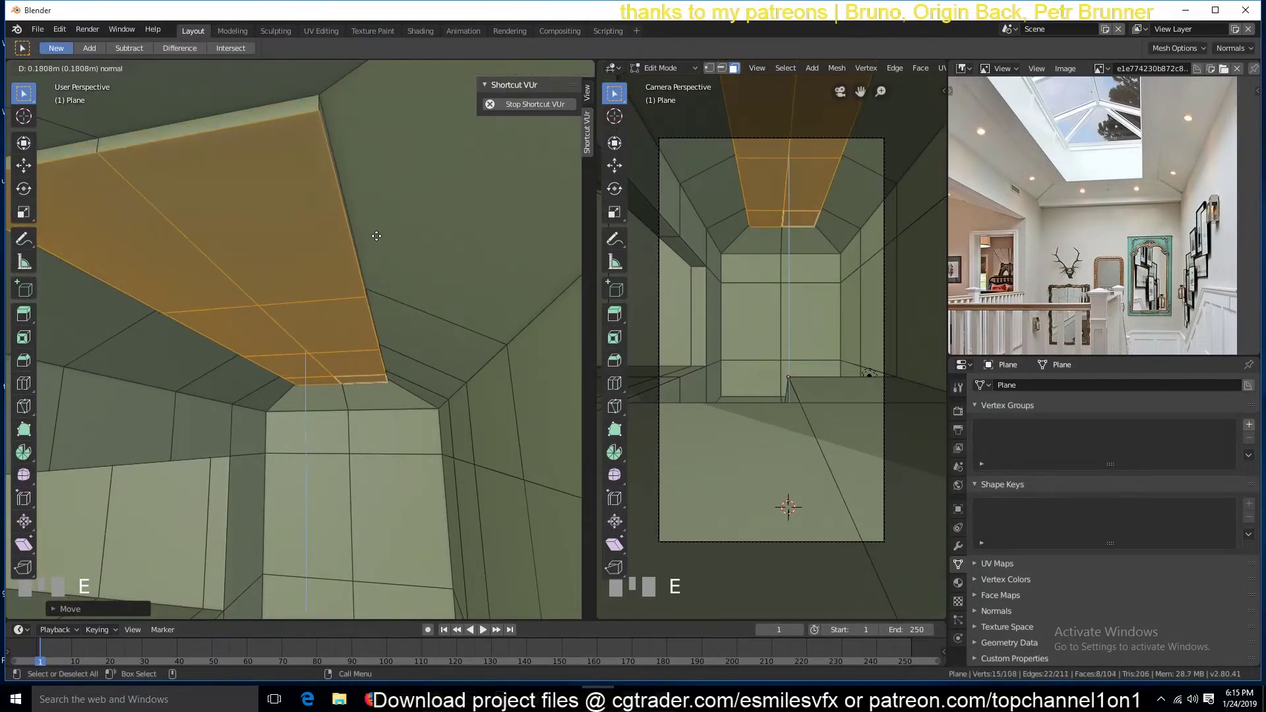
left_click(377, 239)
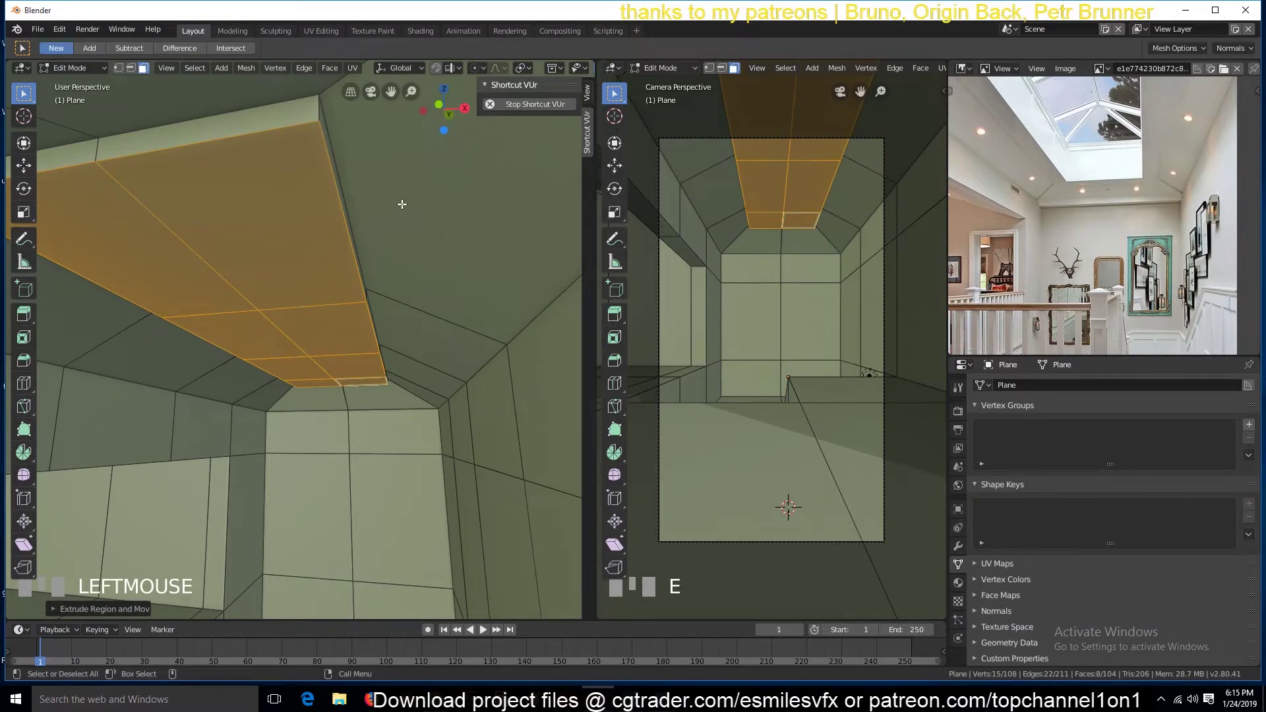
Inset the lowered ceiling strip by about 0.25 and extrude it upward about 3.1 m as a skylight shaft
key("i")
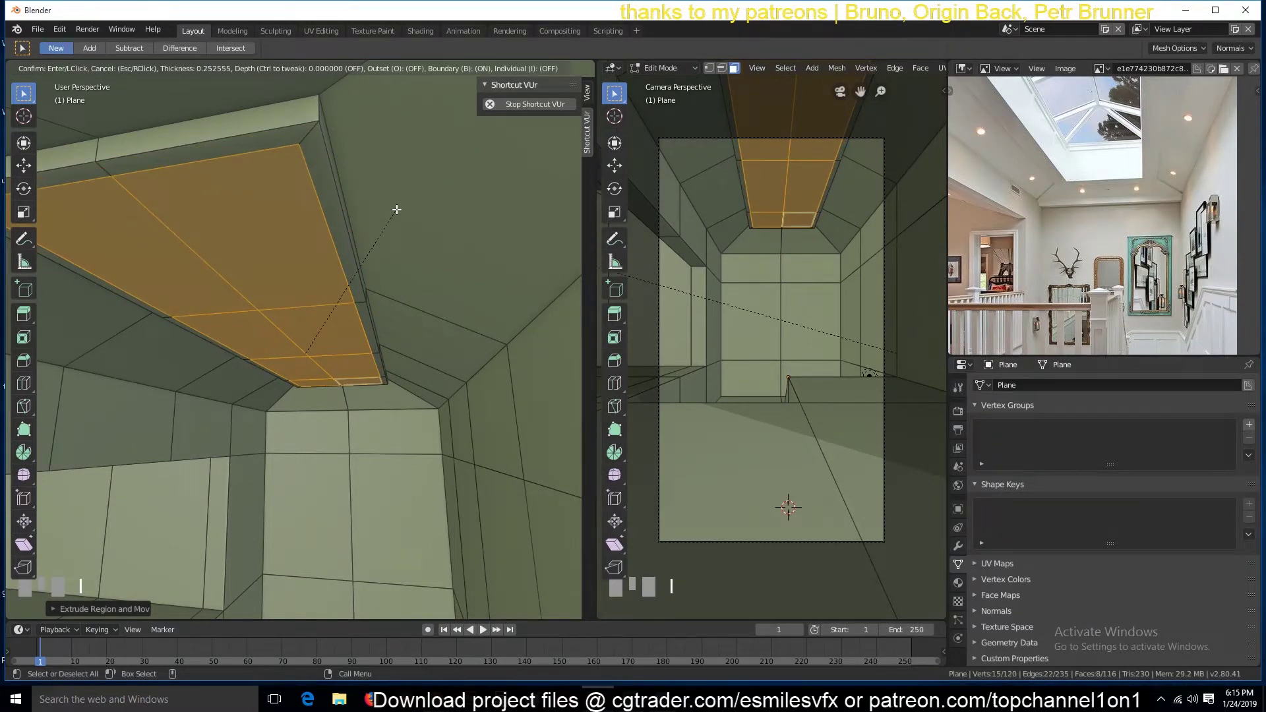
left_click(396, 210)
key("e")
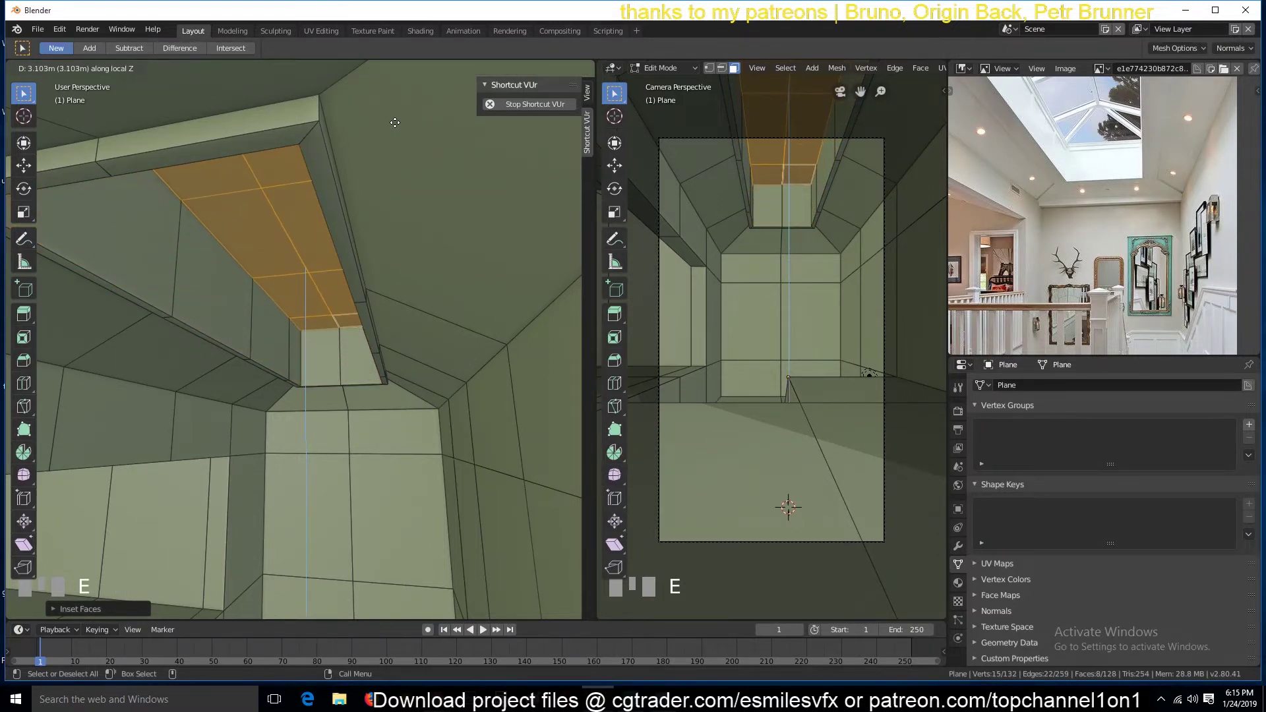
left_click(395, 123)
Inset the top of the skylight shaft slightly and extrude it upward about 0.17 m as a first step
key("KP_Decimal")
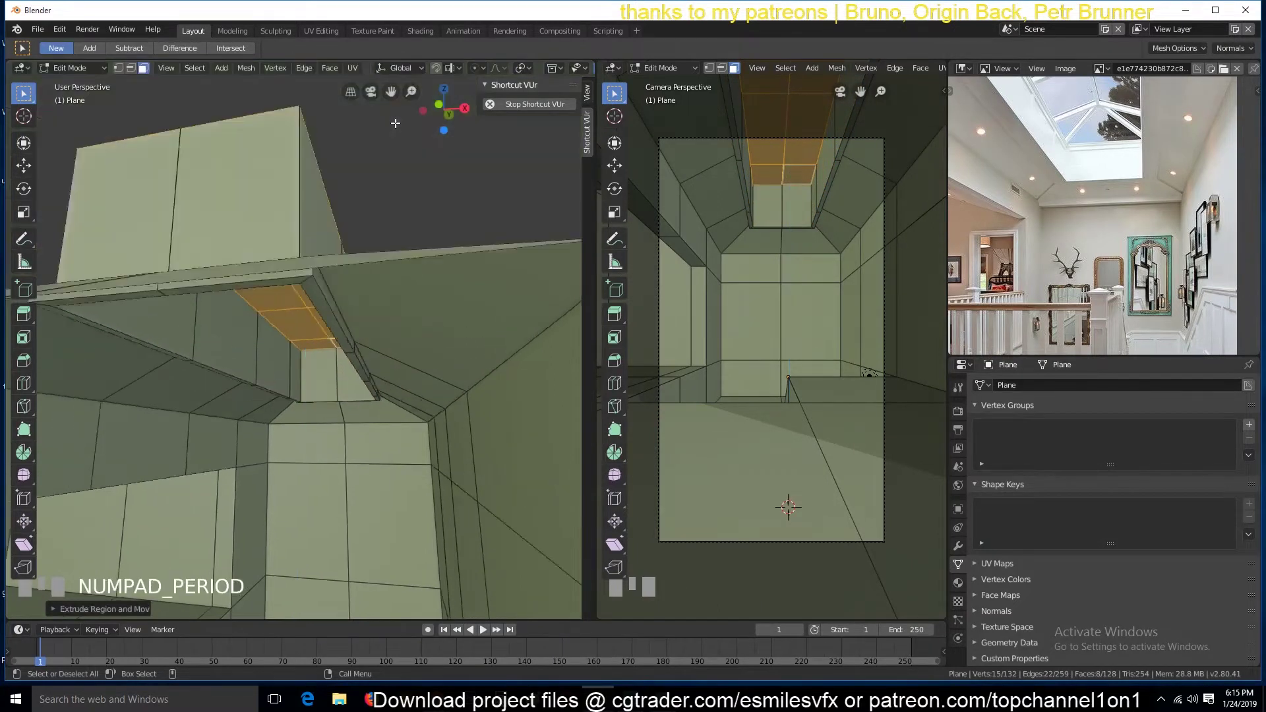
scroll(364, 236, "up", 2)
key("grave")
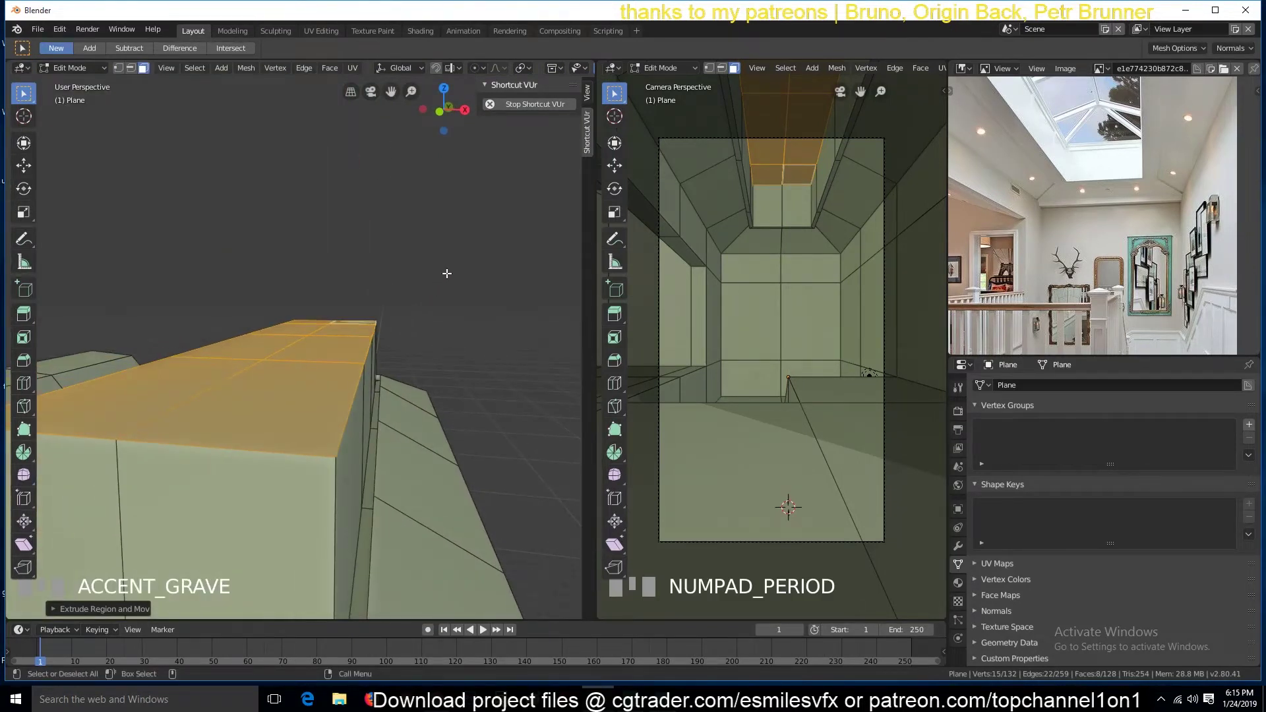
key("i")
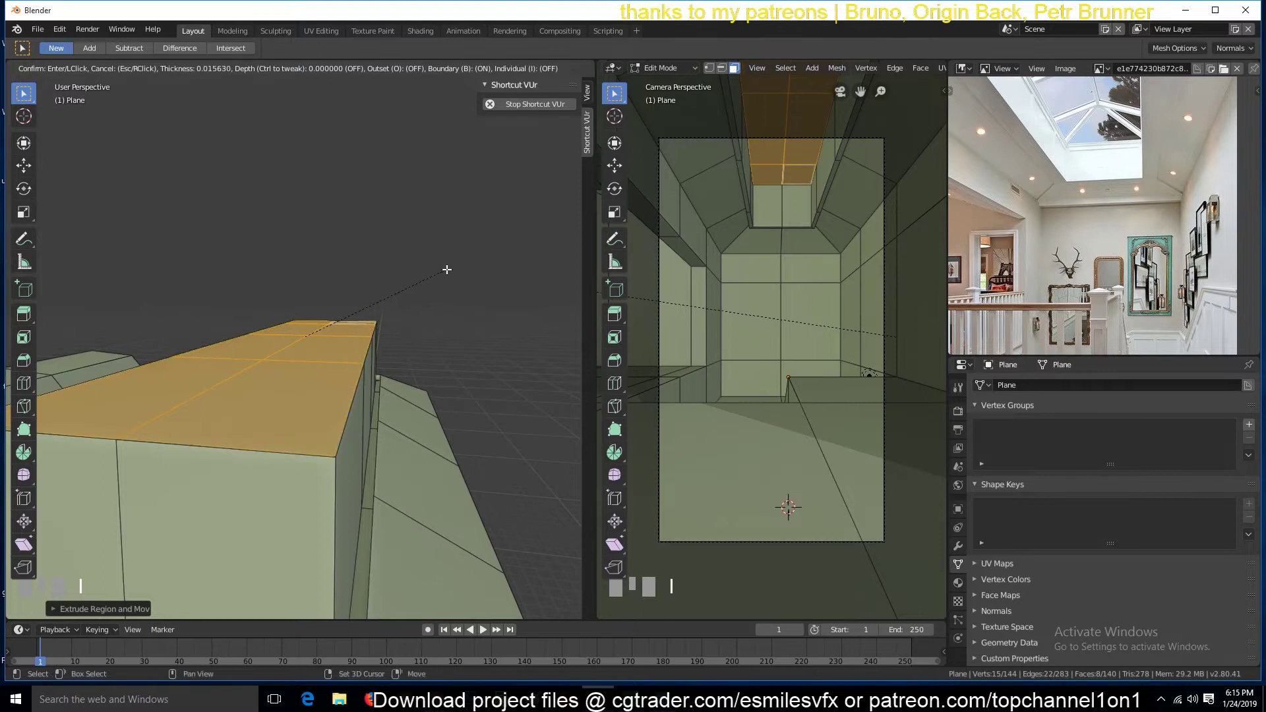
left_click(435, 294, "shift")
key("e")
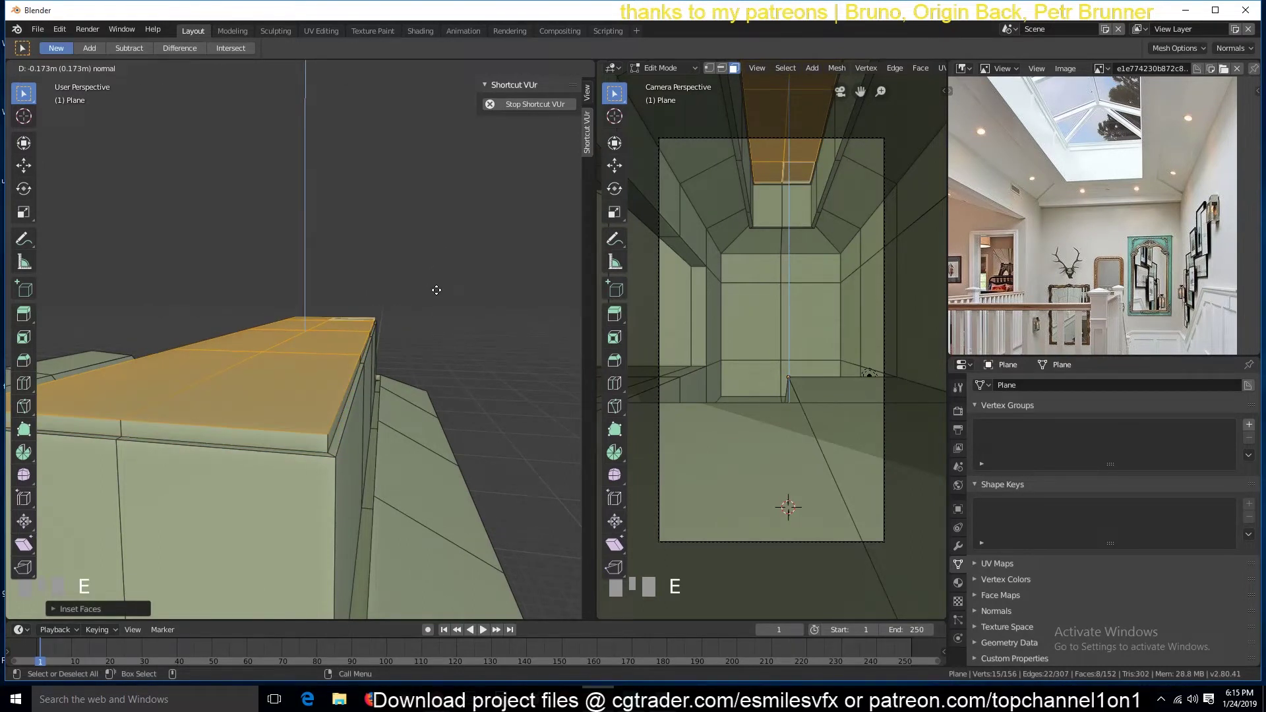
left_click(437, 290)
Inset the skylight's top faces by about 0.2 and extrude them upward about 0.26 m as a second step
key("i")
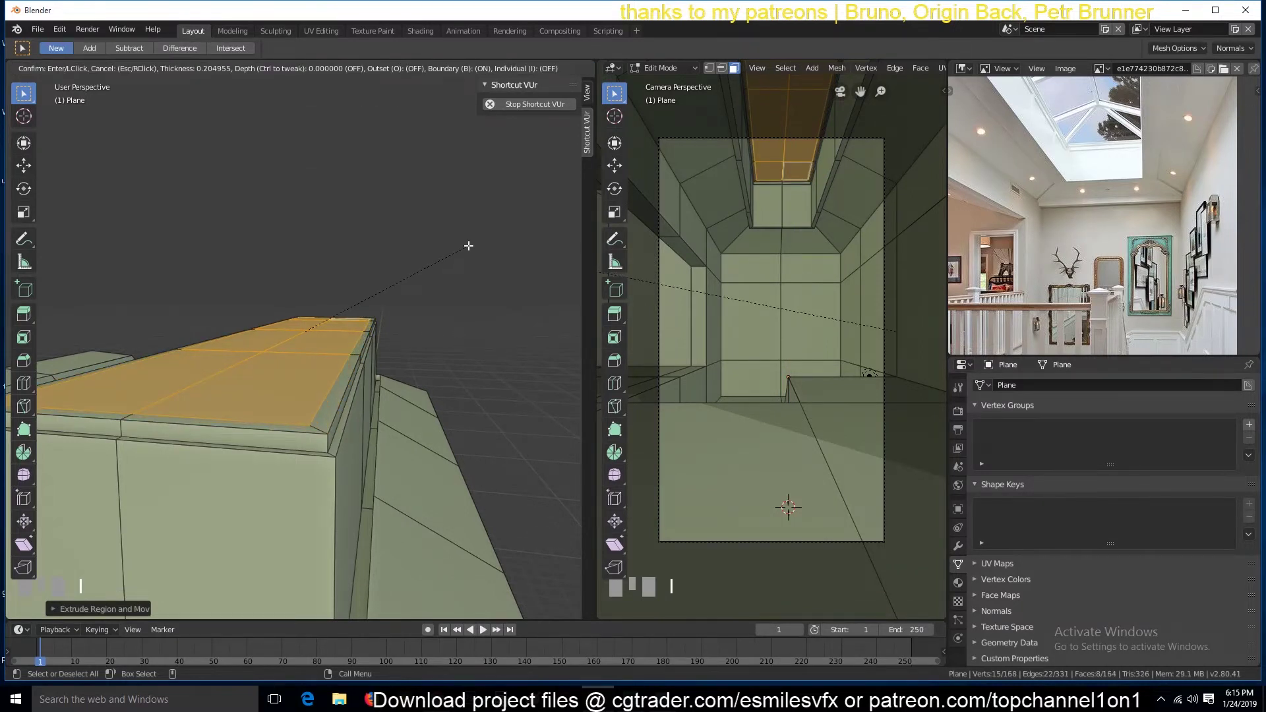
left_click(468, 245)
key("e")
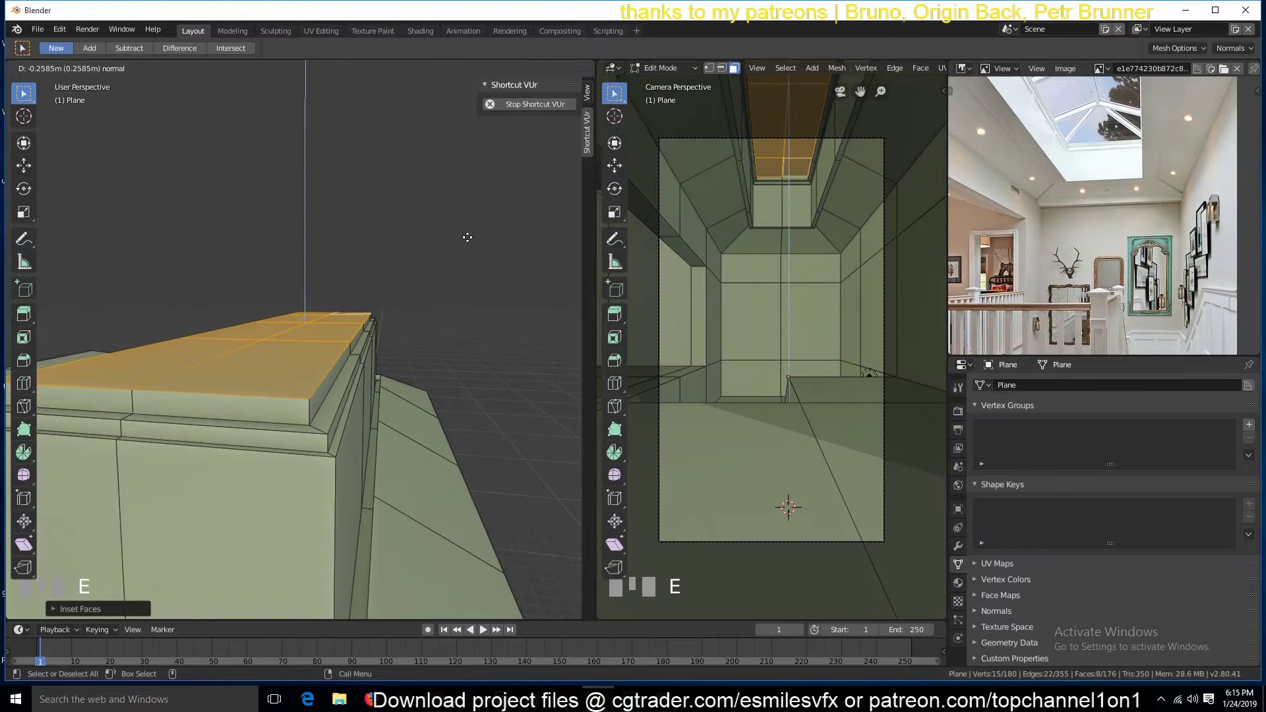
left_click(468, 237)
Inset the skylight's top faces by about 0.13 and extrude them upward about 0.34 m as a third step
key("i")
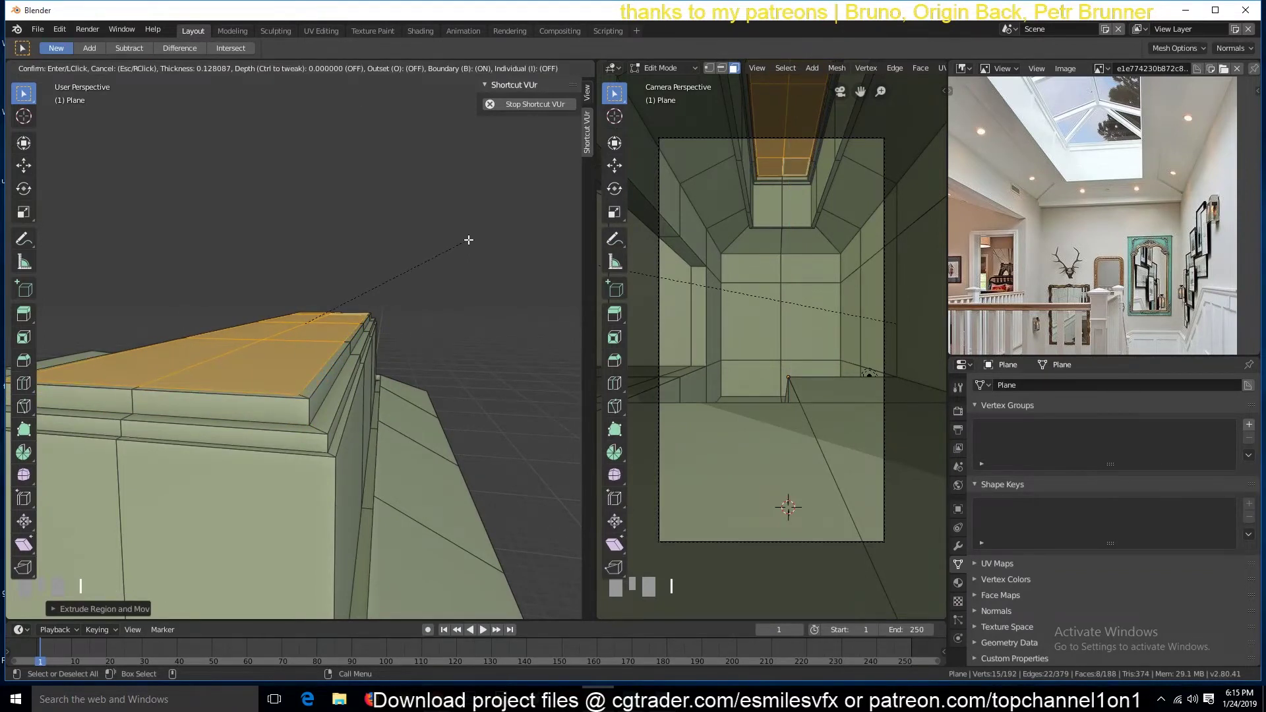
left_click(468, 239)
key("e")
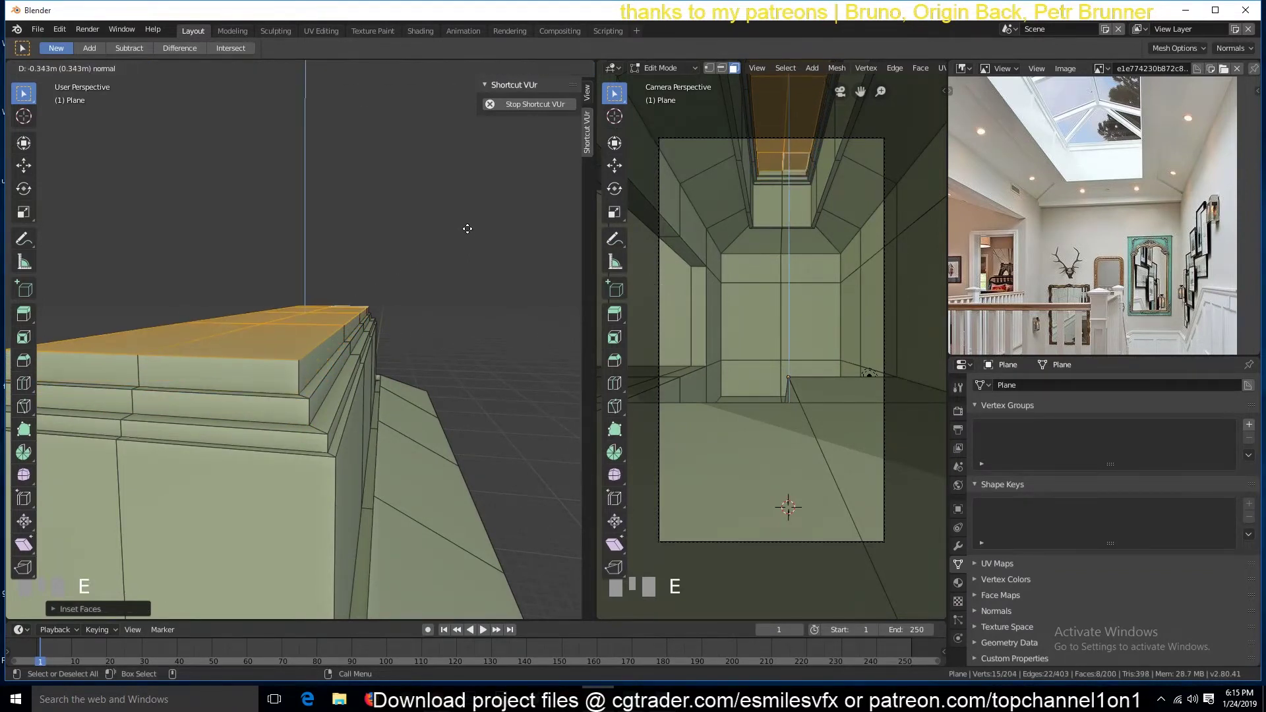
left_click(467, 235)
Bevel the edge loop at the base of the skylight's uppermost step with two segments and about 0.09 offset
key("2")
left_click(315, 368, "alt")
key("ctrl+b")
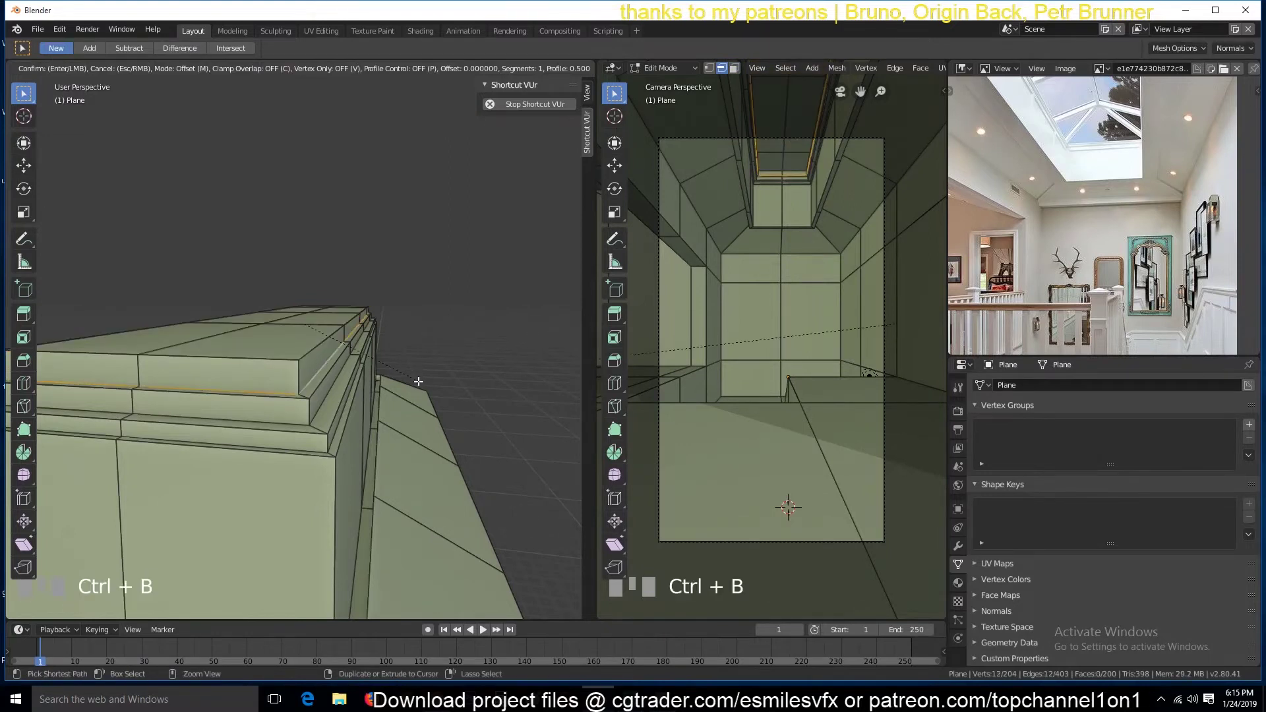
scroll(421, 385, "up", 1)
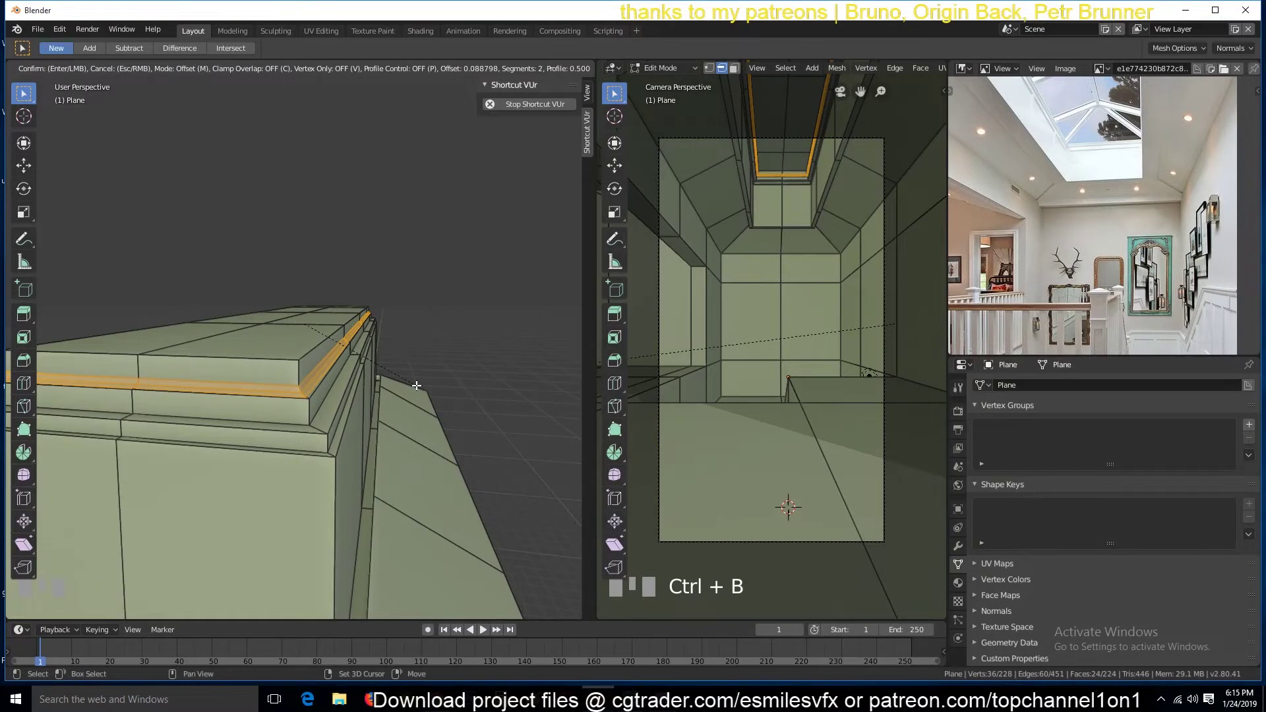
left_click(413, 384)
key("Tab")
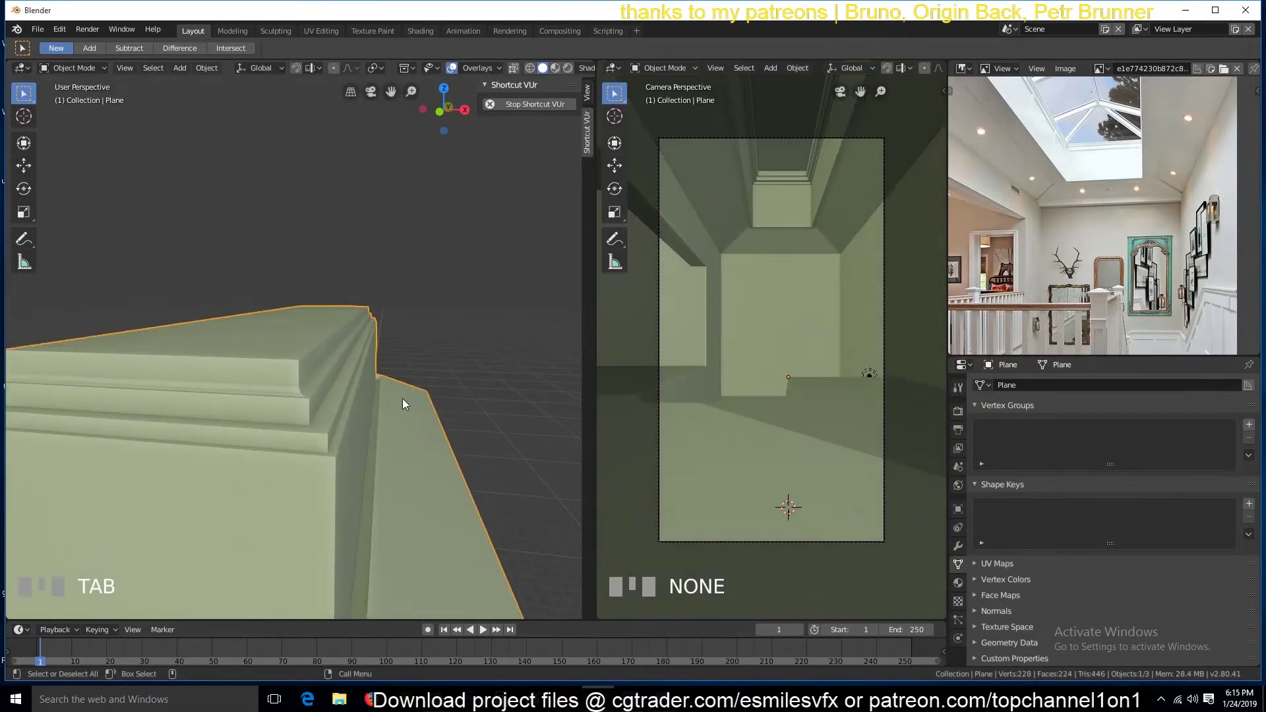
key("Tab")
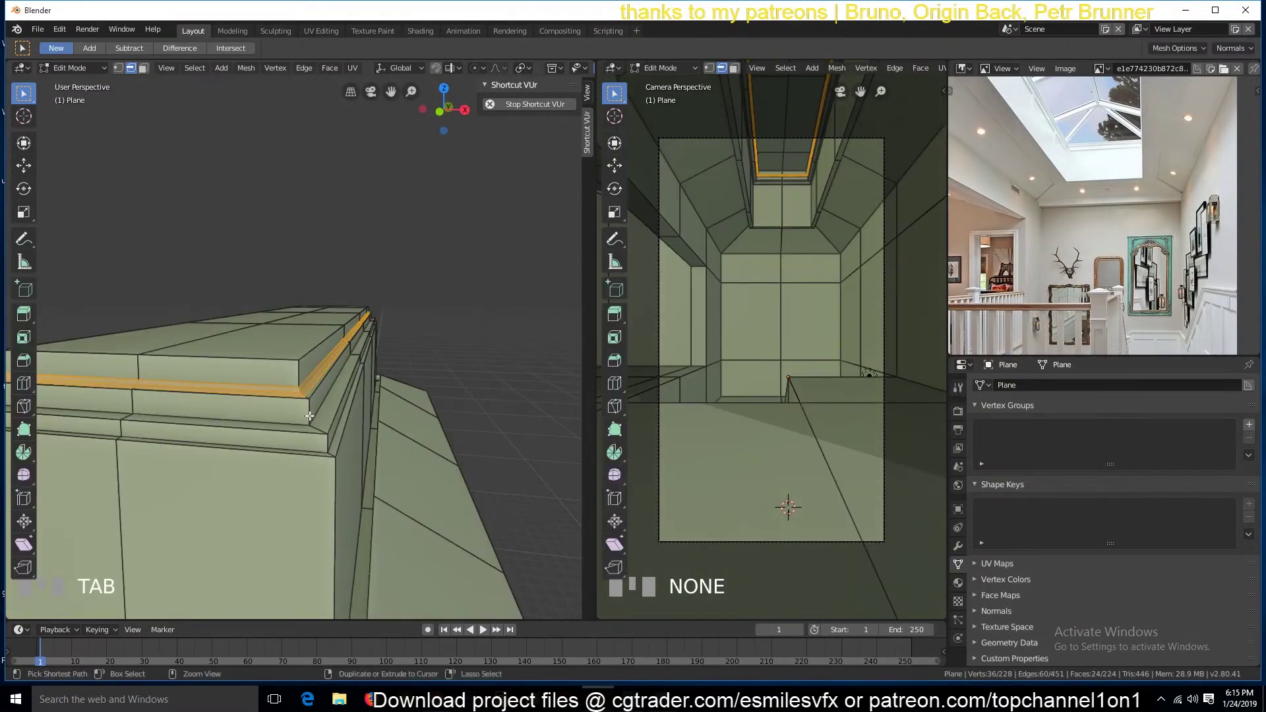
Add a horizontal loop cut around the sides of the skylight's second step
key("ctrl+r")
left_click(309, 416)
left_click(309, 417)
Extrude the lower face ring of the second step in place and scale it slightly inward, excluding the Z axis
key("grave")
scroll(327, 418, "up", 3)
scroll(323, 426, "down", 2)
key("grave")
scroll(340, 427, "up", 2)
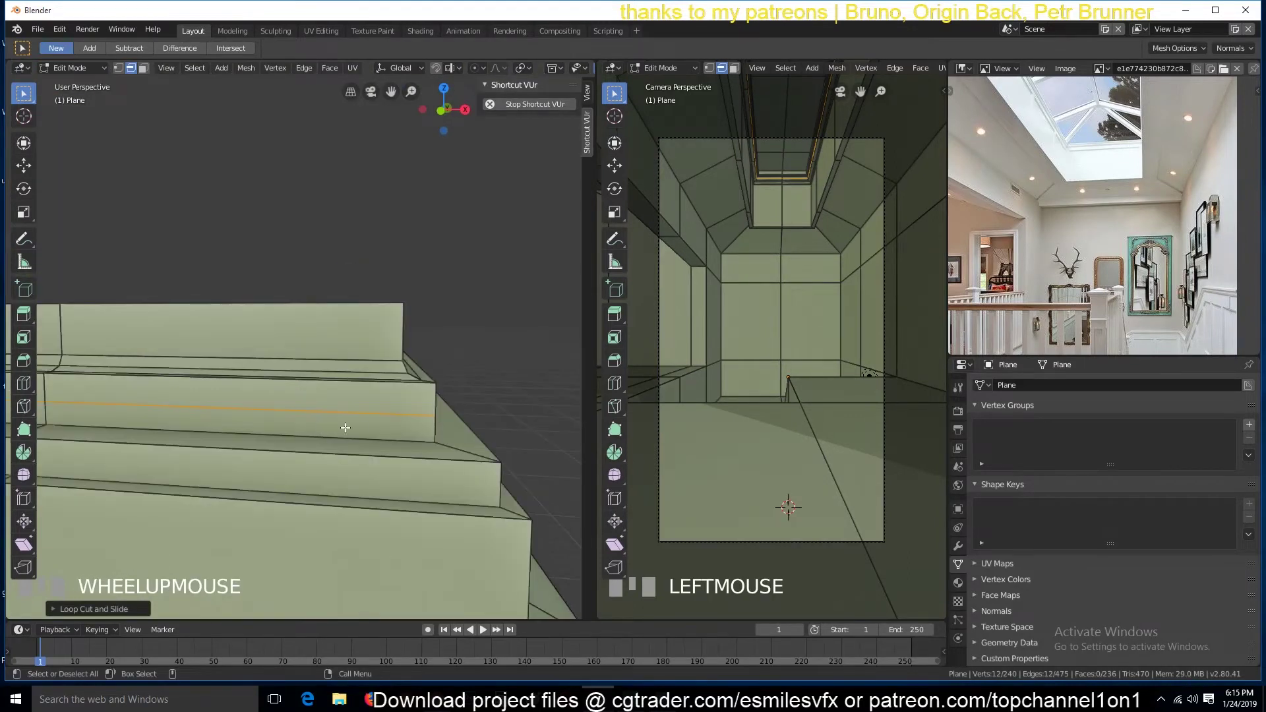
key("3")
left_click(428, 429, "alt")
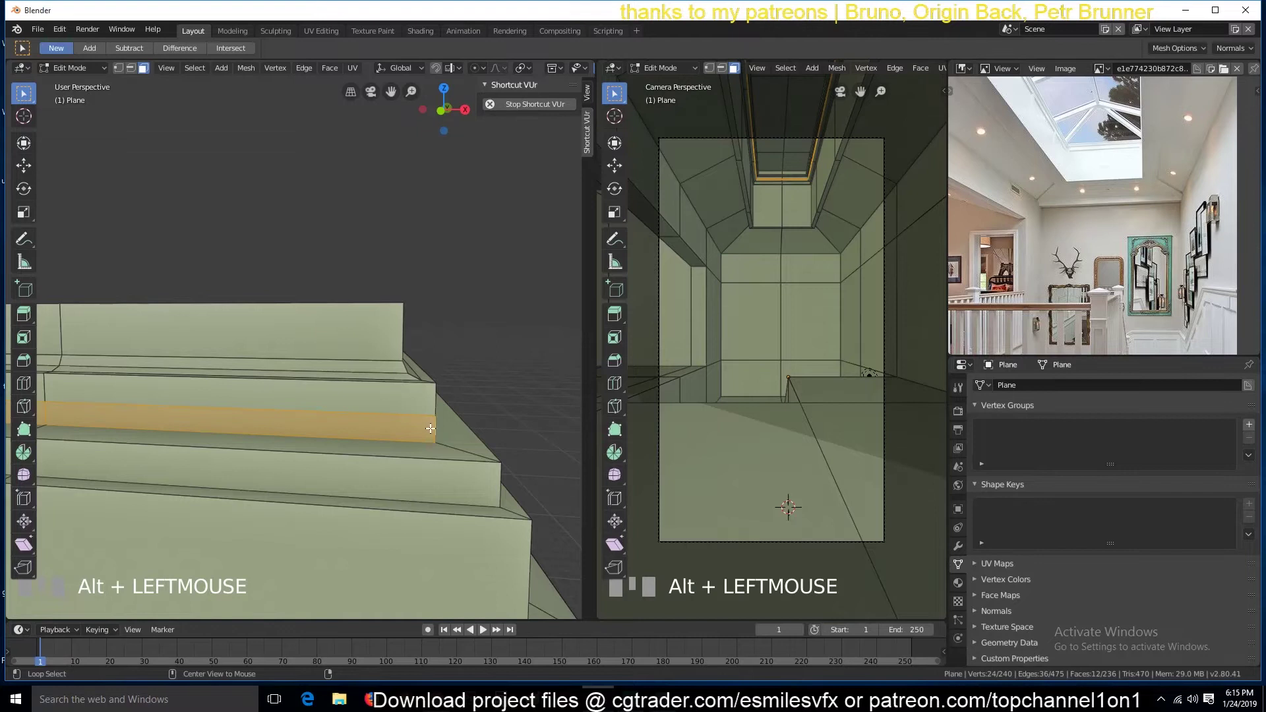
key("e")
right_click(508, 369)
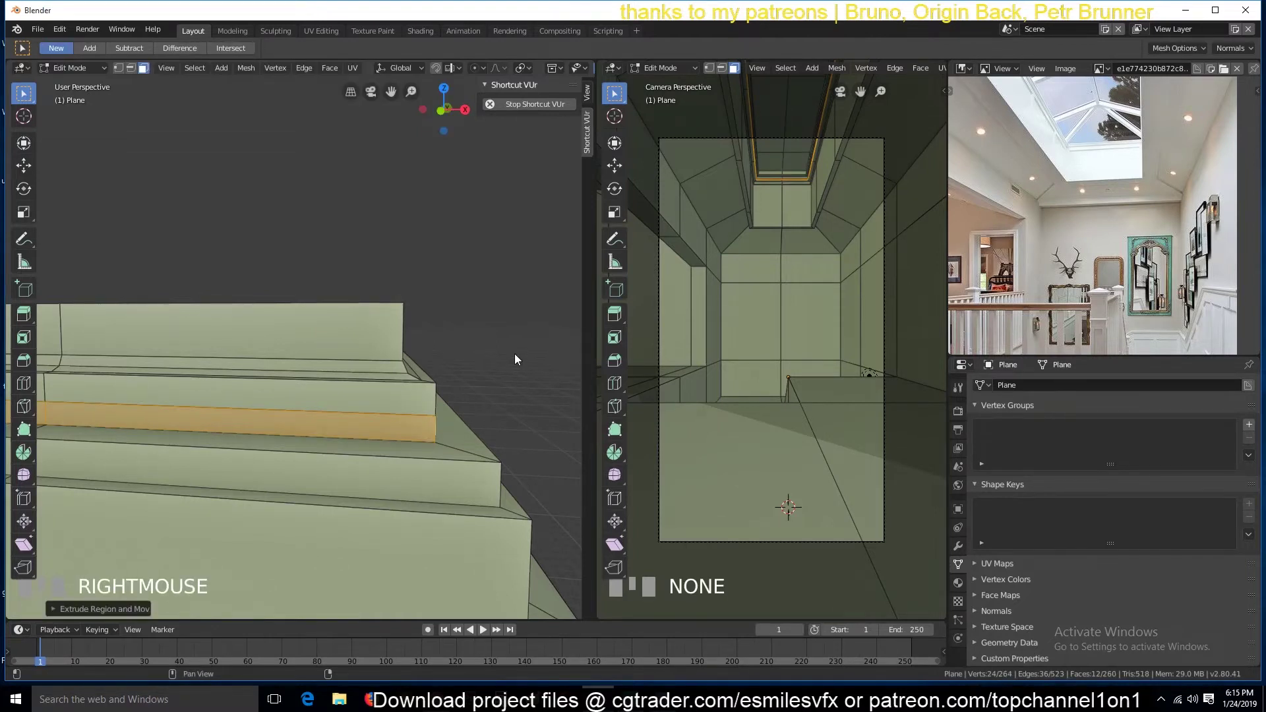
key("s")
key("shift+z")
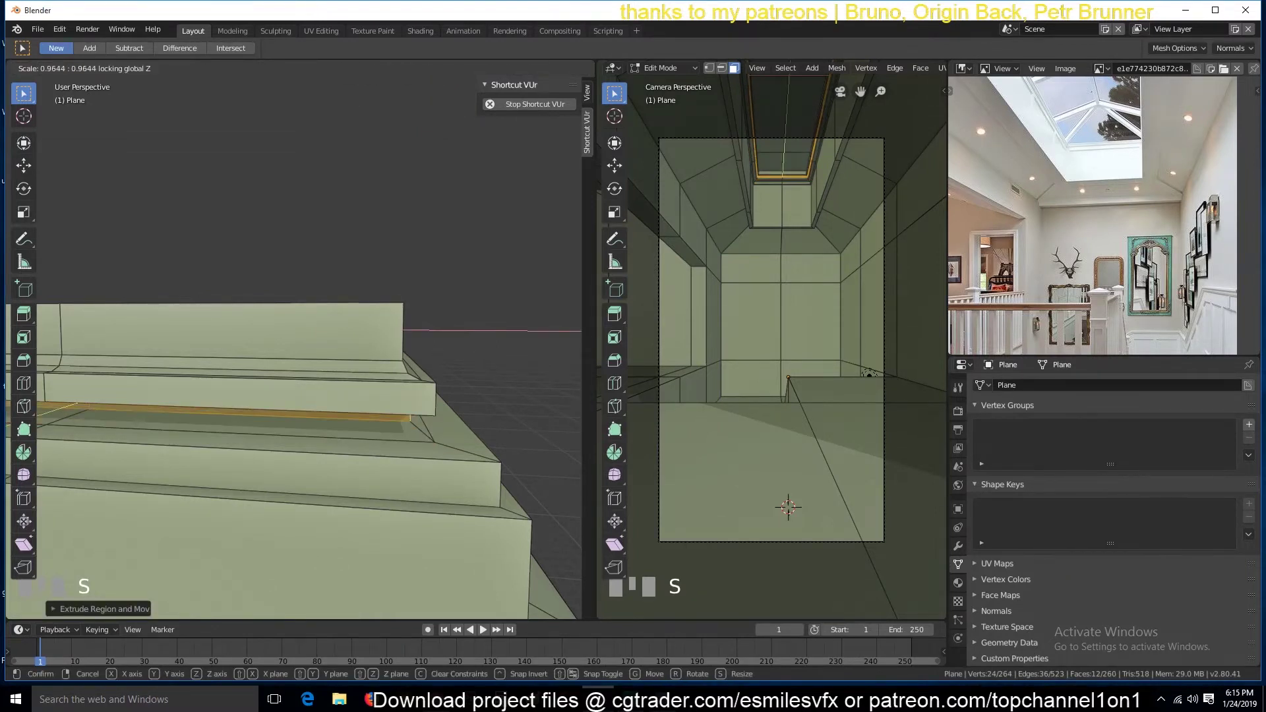
left_click(466, 376)
Bevel the two edge loops of the recessed band under the second step with one segment and about 0.025 offset
key("grave")
middle_click_drag(376, 444, 396, 370)
key("2")
left_click(405, 343, "alt")
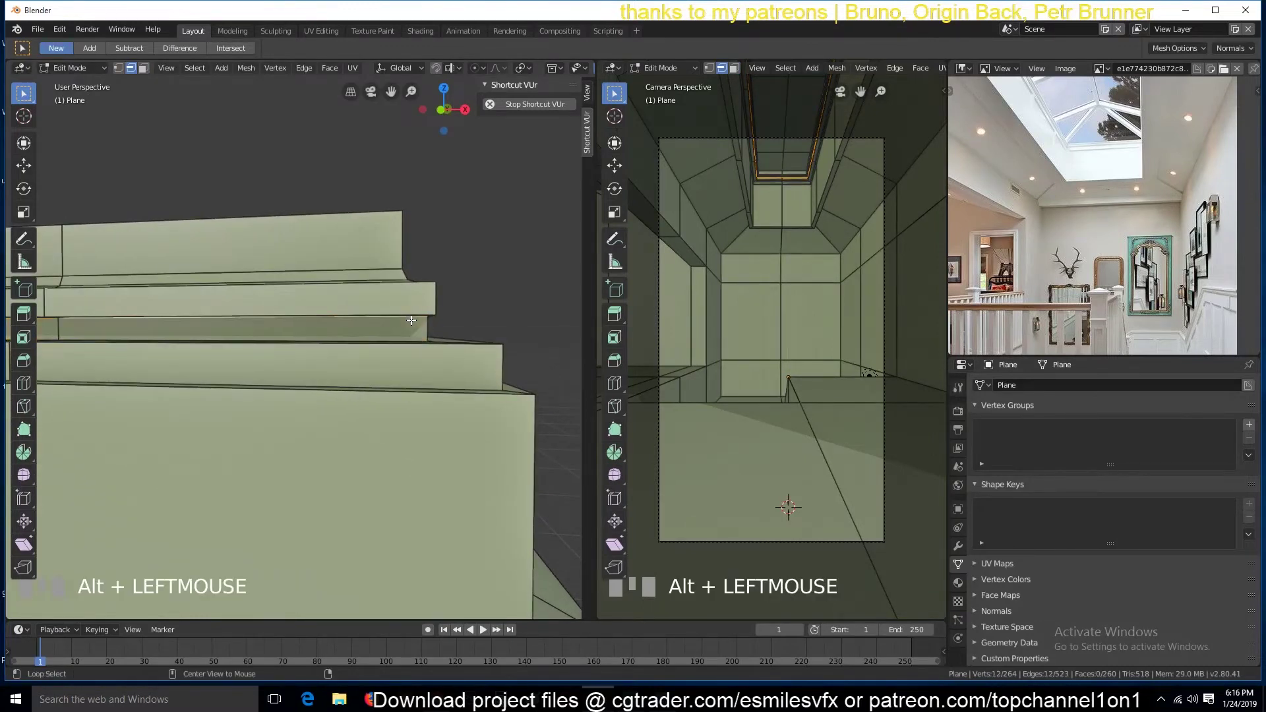
left_click(389, 405, "alt+shift")
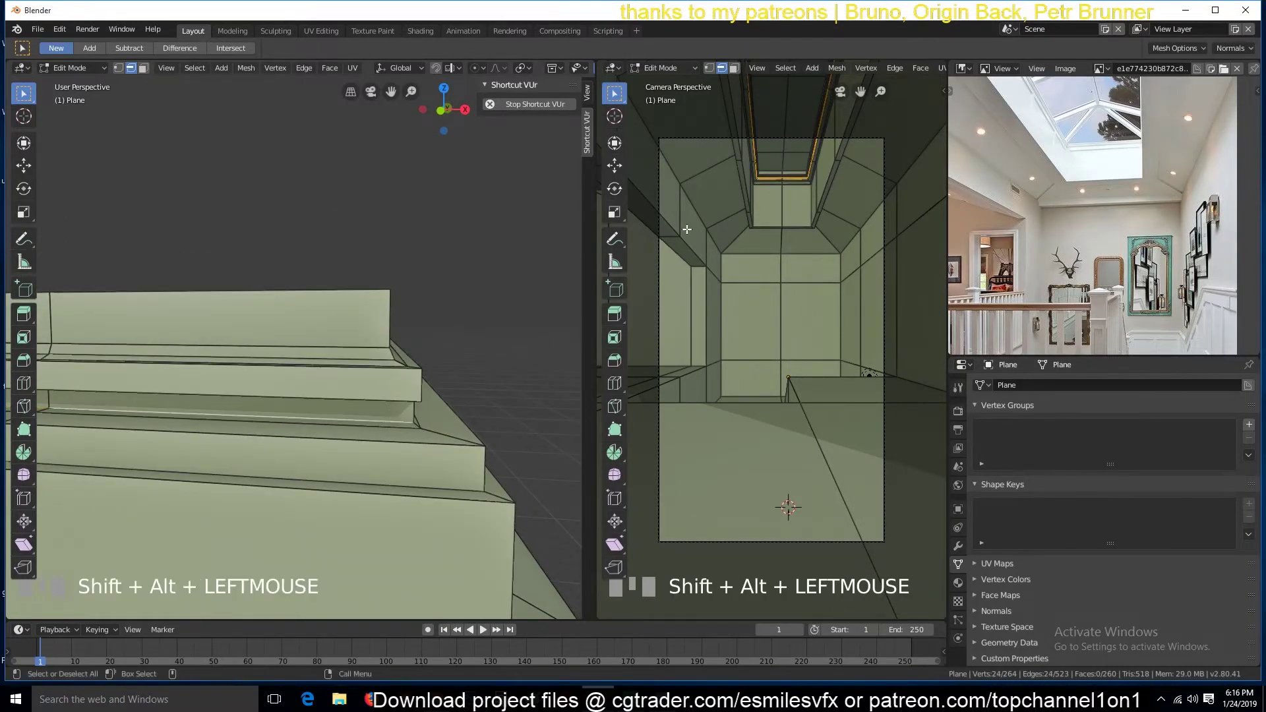
key("KP_Decimal")
scroll(688, 223, "up", 4)
key("Escape")
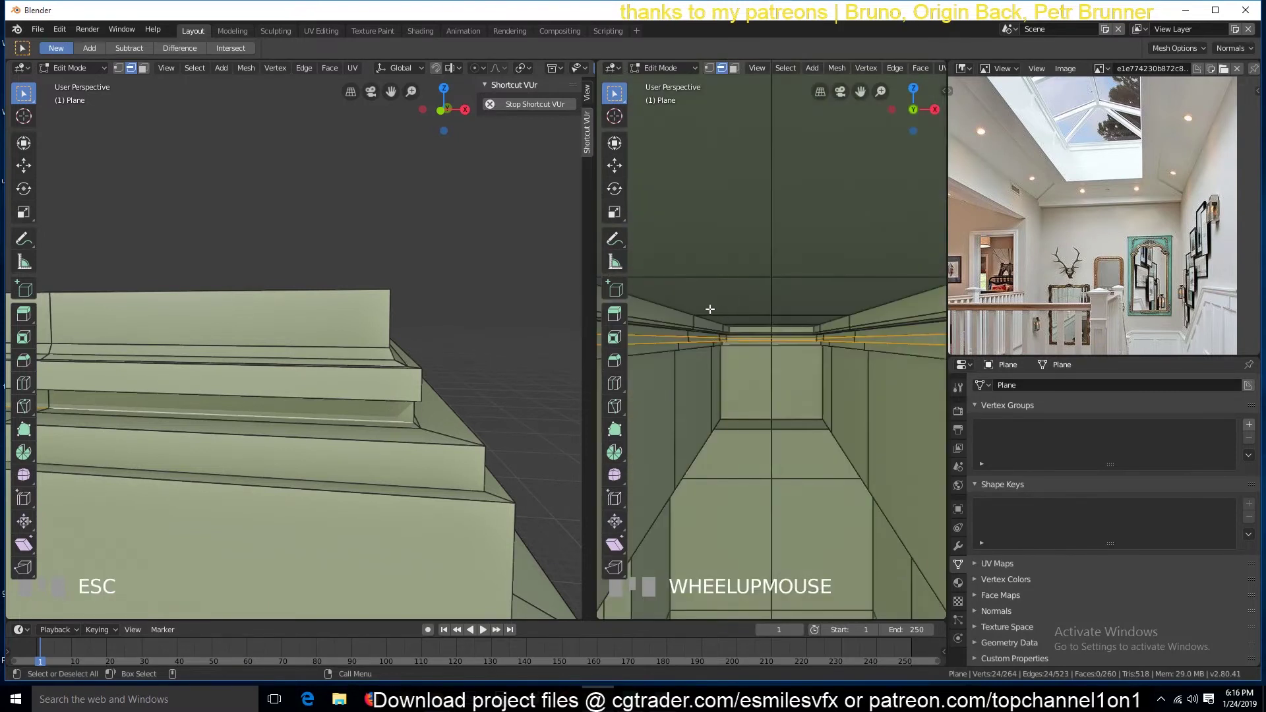
key("grave")
middle_click_drag(706, 310, 722, 332)
scroll(704, 360, "up", 3)
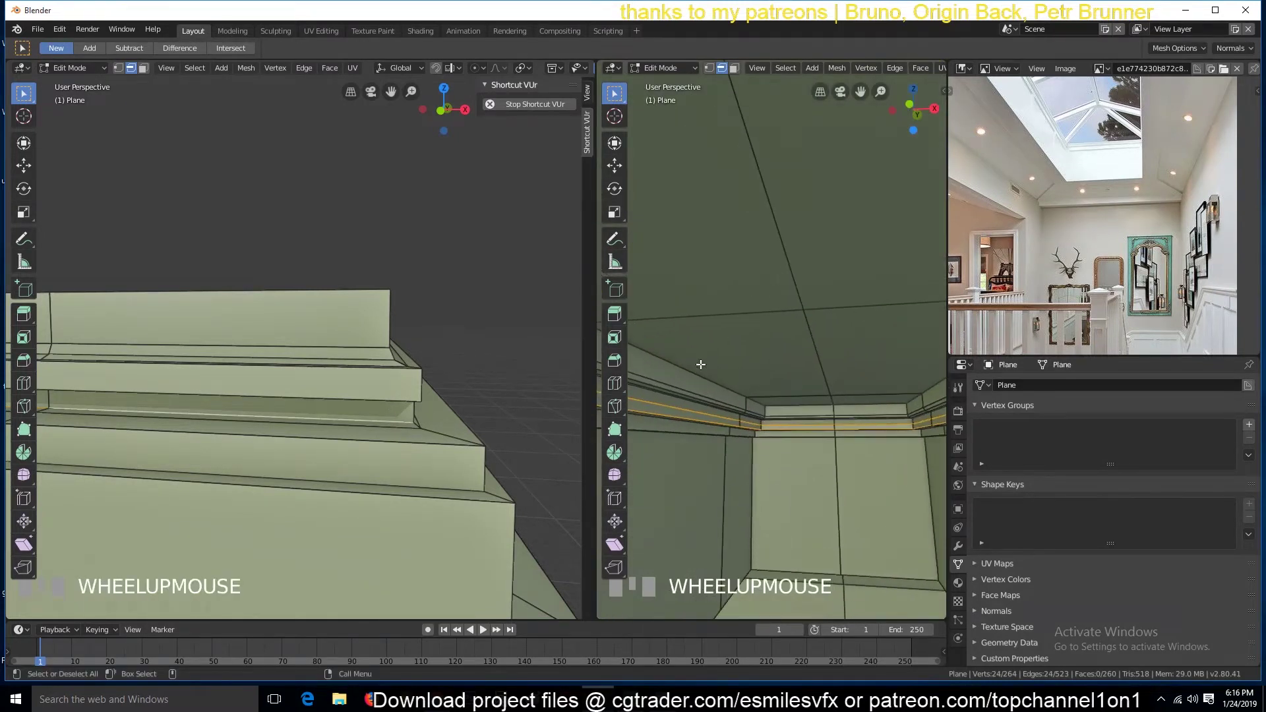
key("ctrl+b")
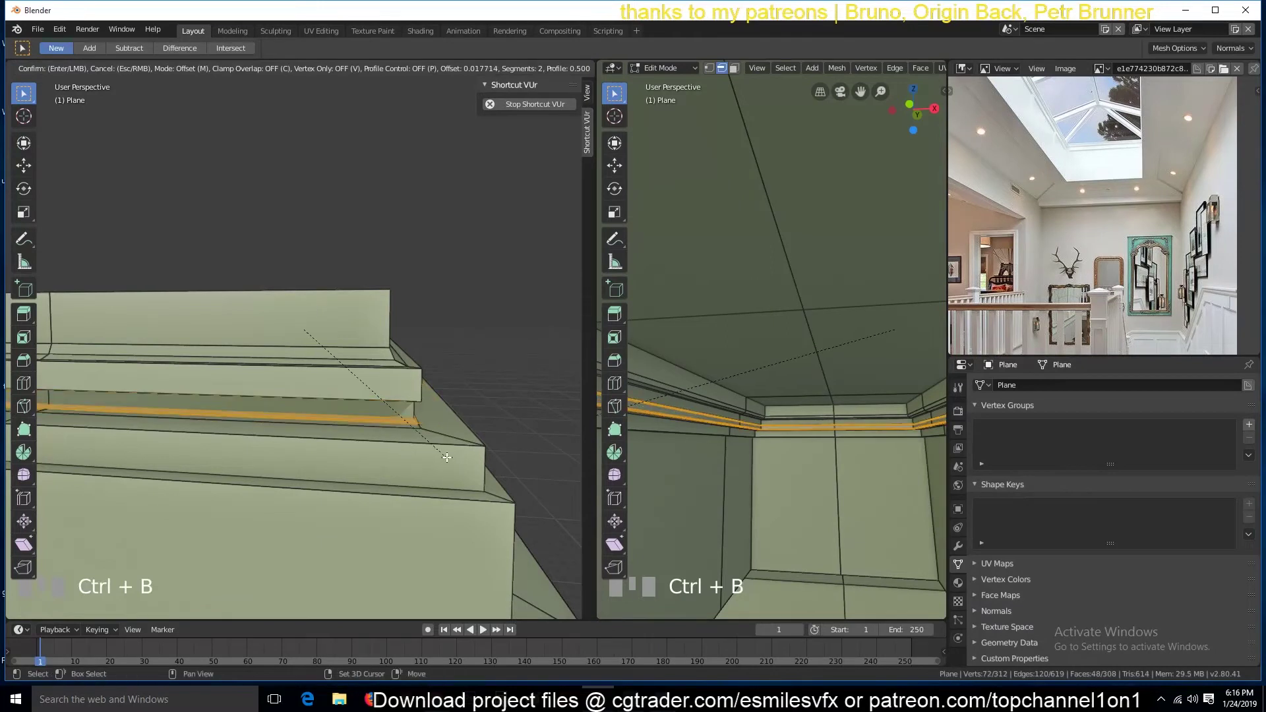
scroll(449, 461, "down", 1)
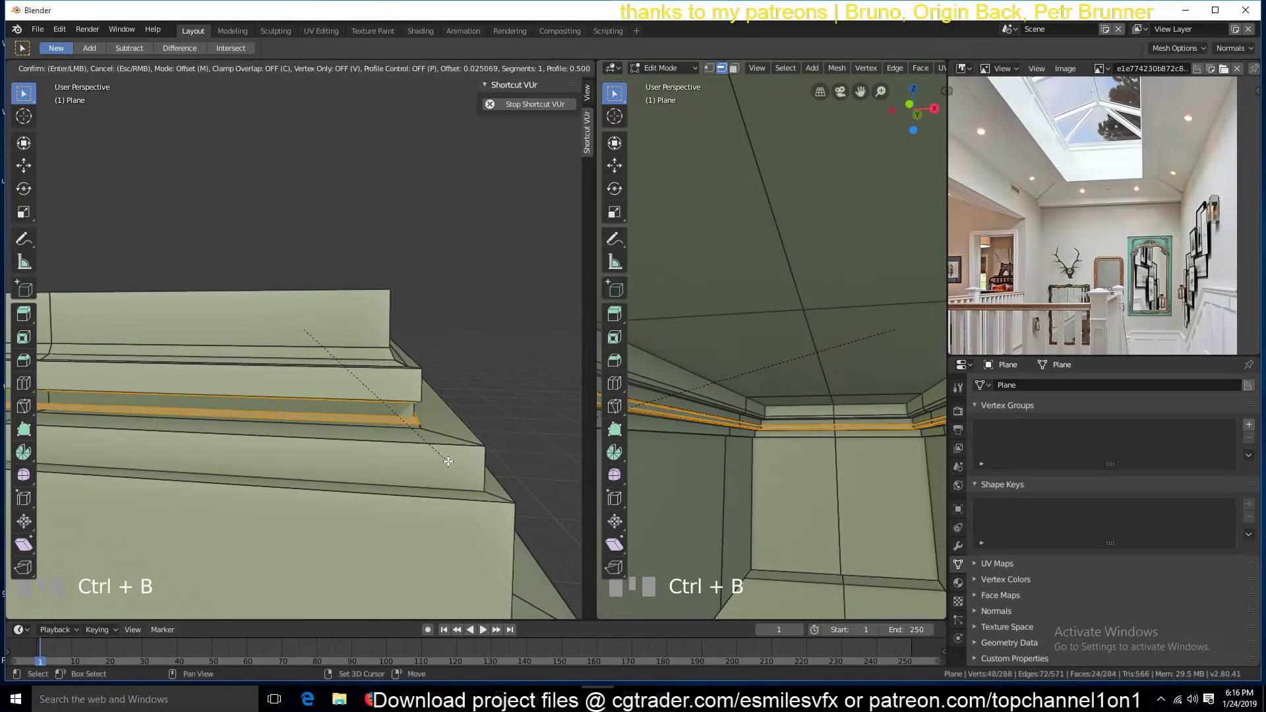
left_click(449, 461)
key("Tab")
key("KP_0")
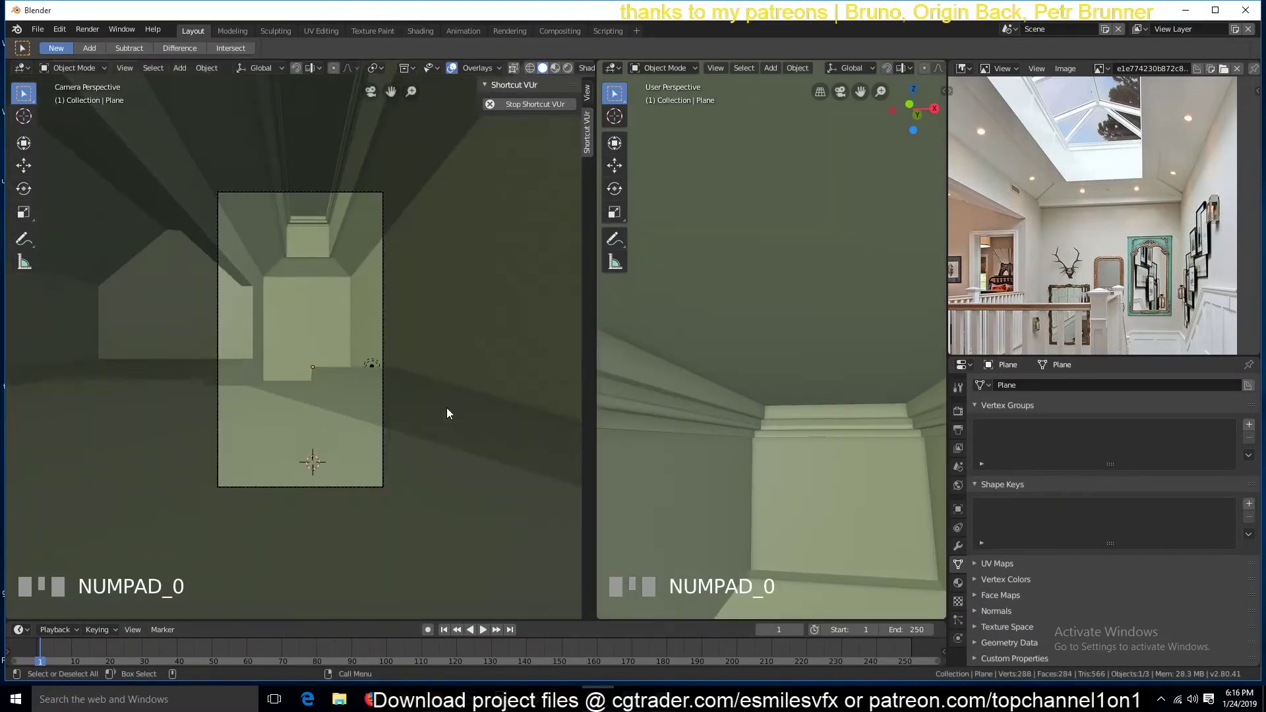
scroll(435, 376, "up", 3)
Start saving the project and create a folder named HOUSE open roof inside the 2019 directory, copying its name
key("ctrl+s")
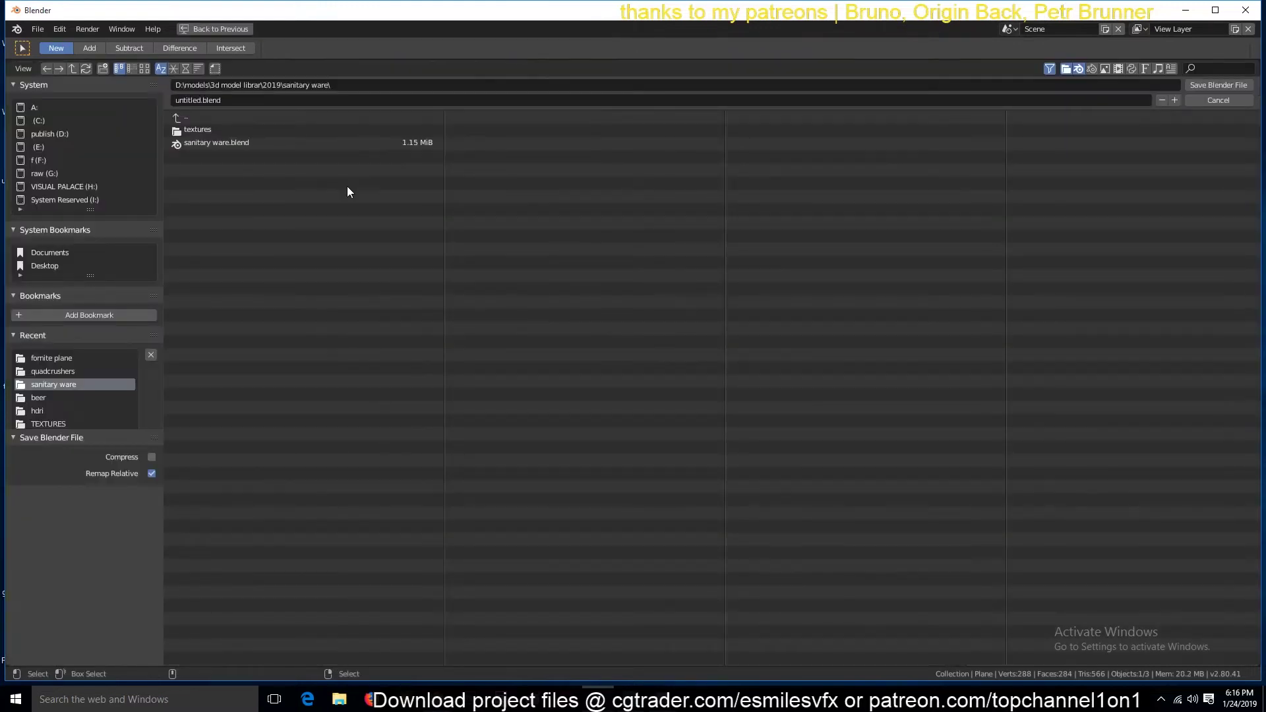
left_click(188, 117)
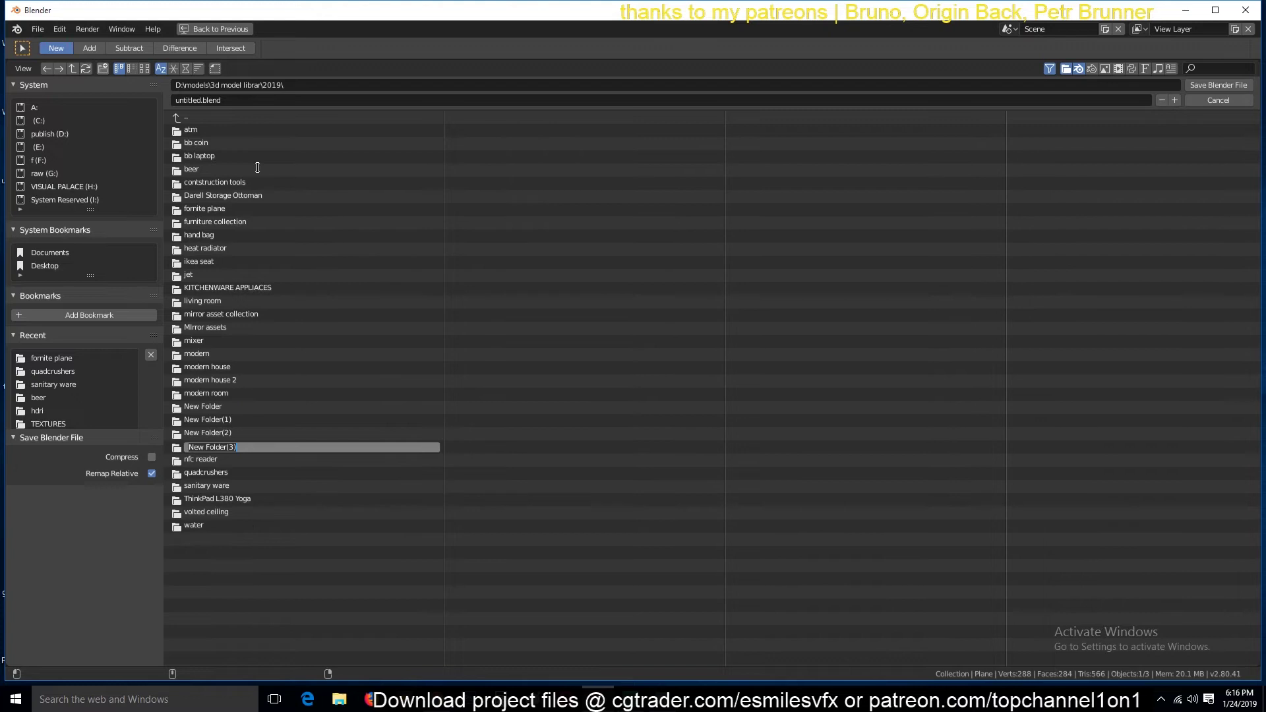
type("HOUSE open roof")
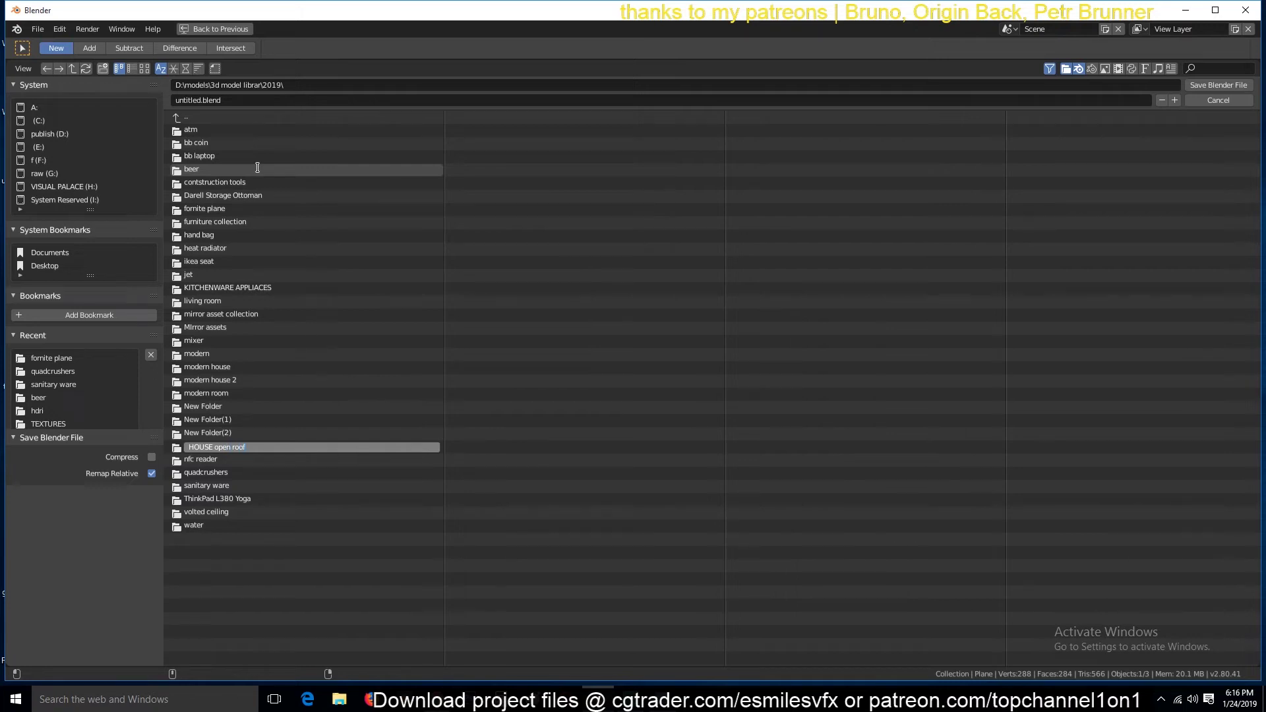
key("ctrl+a")
key("ctrl+c")
key("Return")
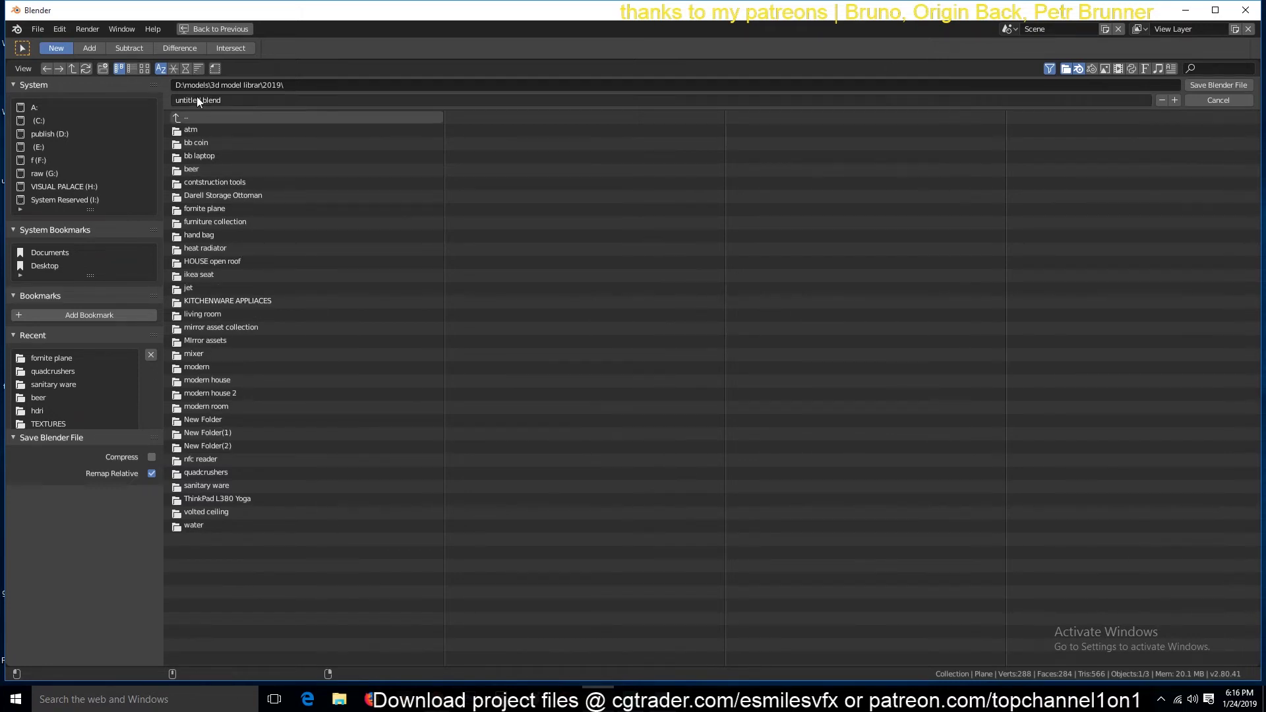
Save the Blender file as HOUSE open roof inside the new HOUSE open roof folder
left_click(186, 69)
left_click(212, 130)
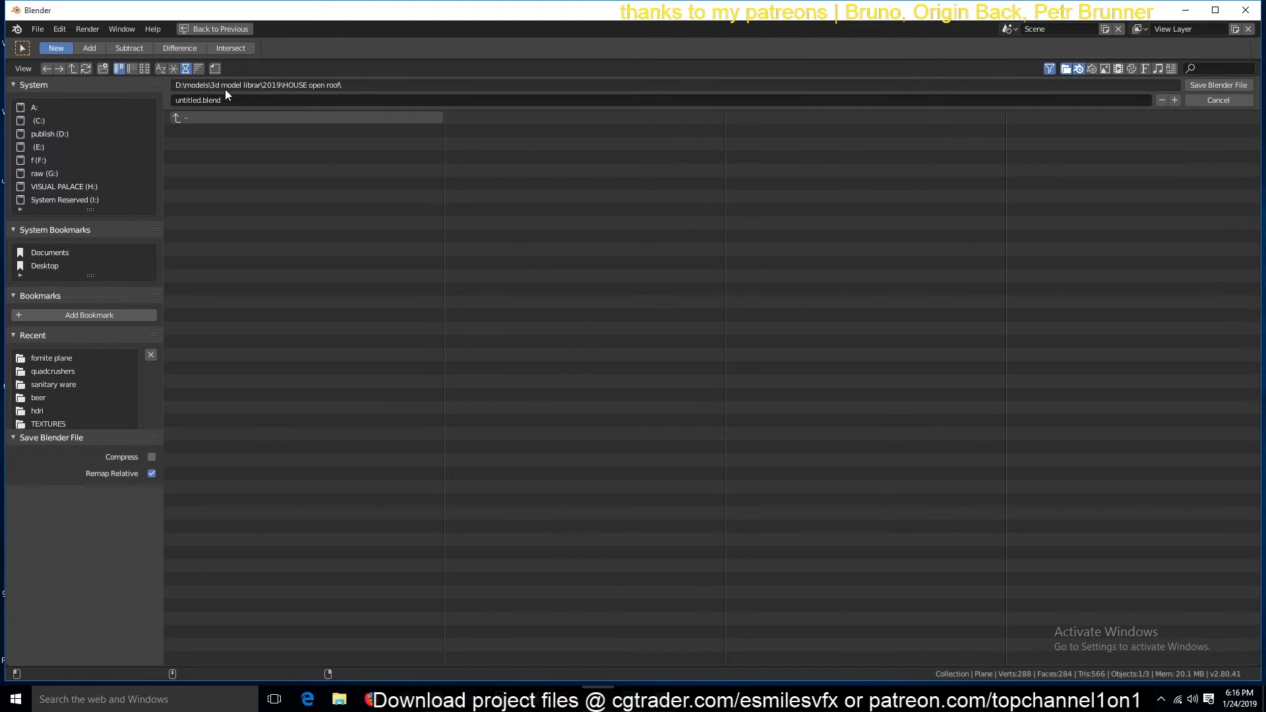
left_click(230, 99)
key("ctrl+v")
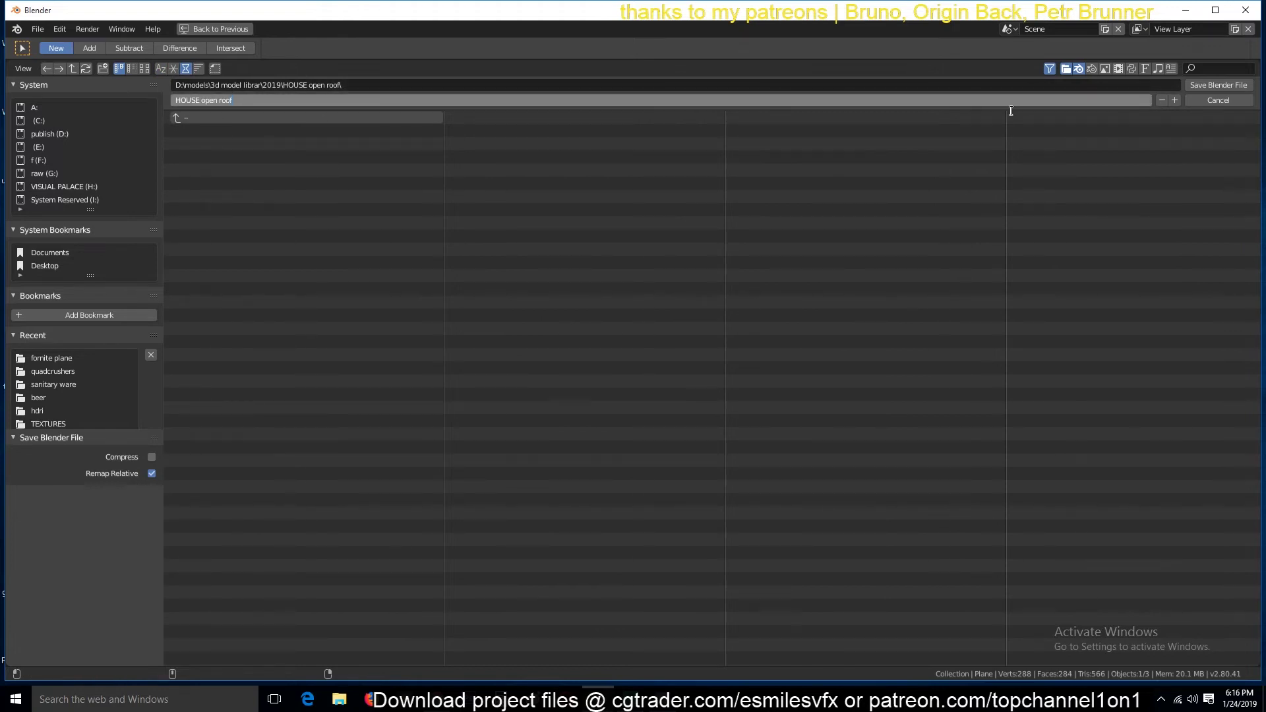
key("Return")
left_click(1218, 86)
Select the thin face ring around the skylight opening's lower rim and move it slightly downward
scroll(460, 283, "down", 2)
left_click(382, 261)
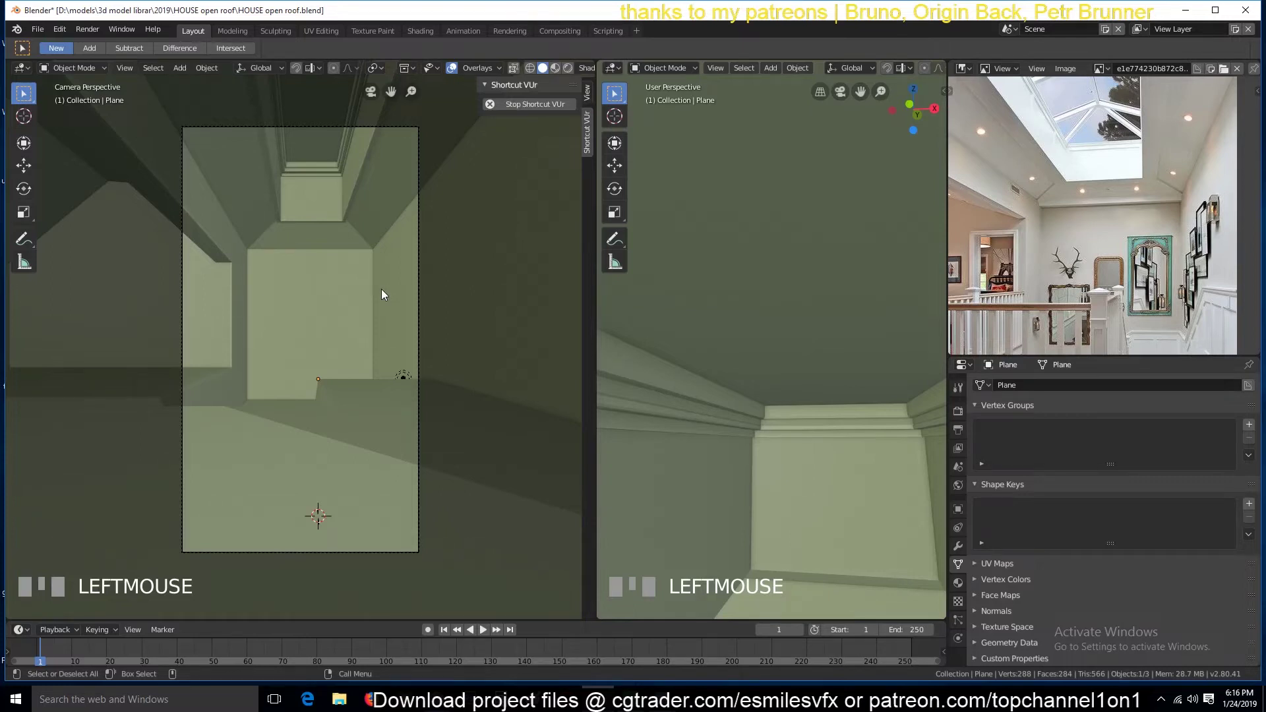
key("Tab")
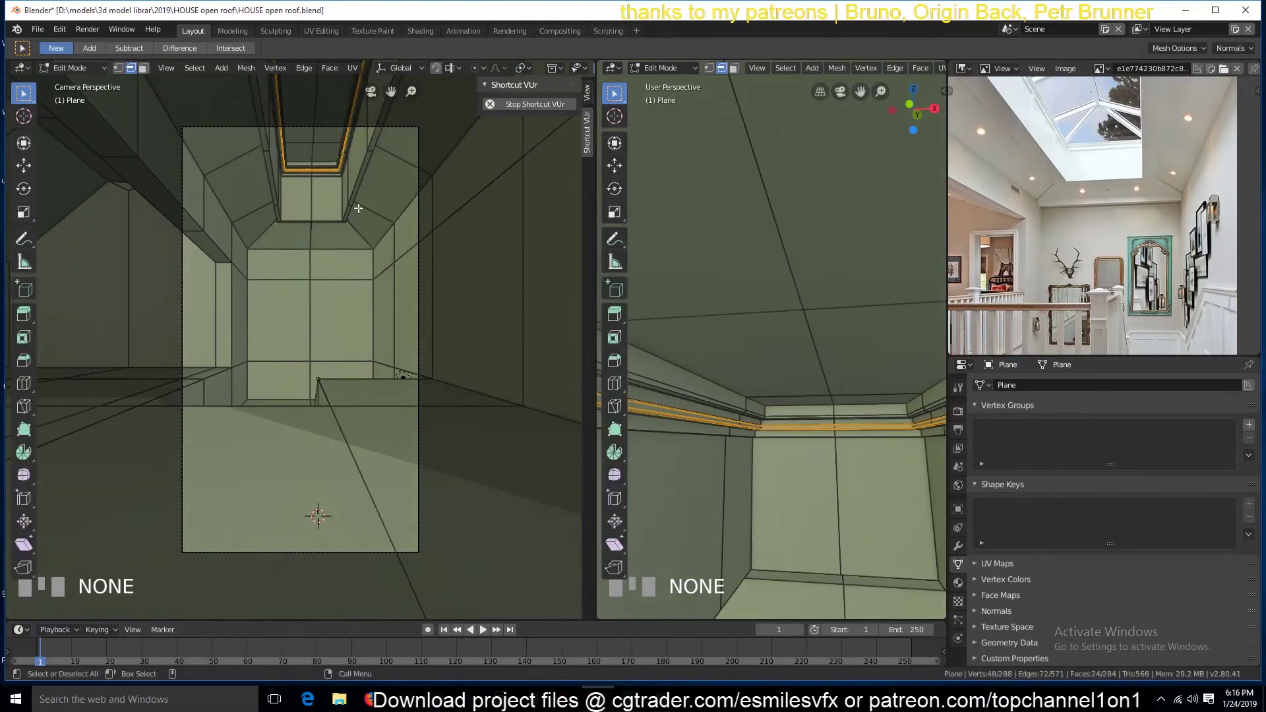
key("grave")
scroll(420, 345, "down", 3)
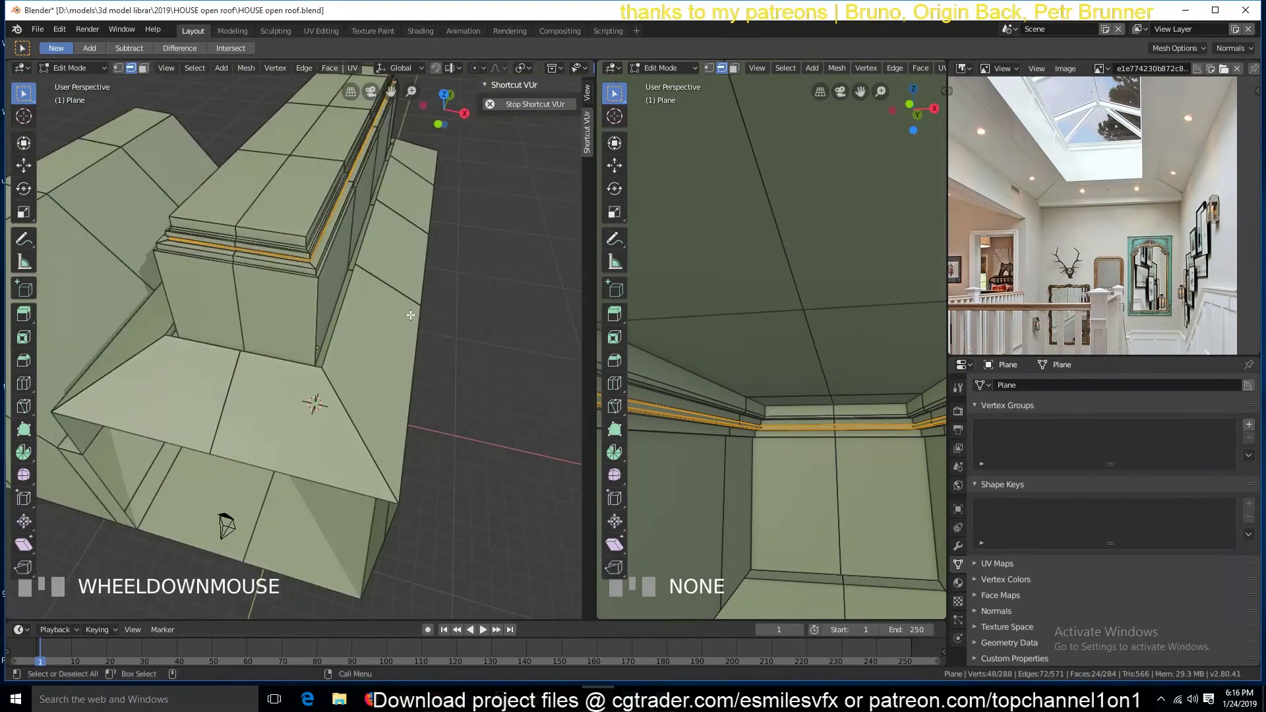
scroll(410, 315, "up", 3)
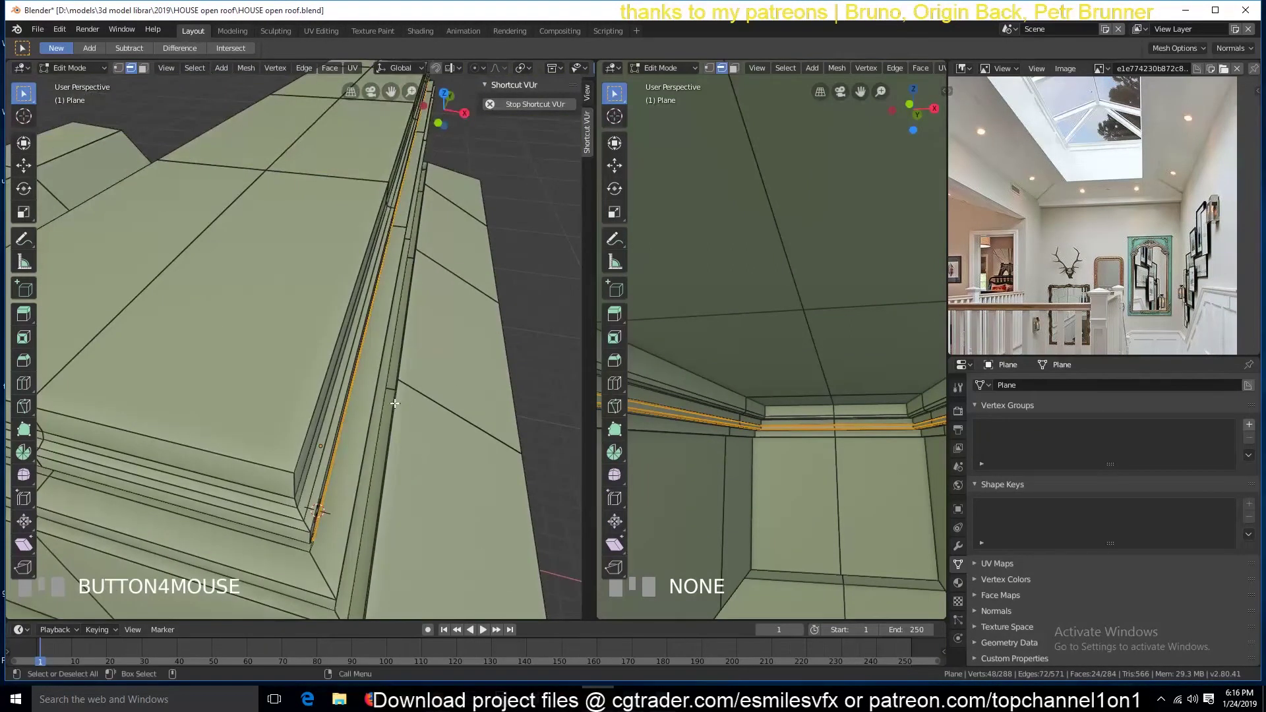
key("grave")
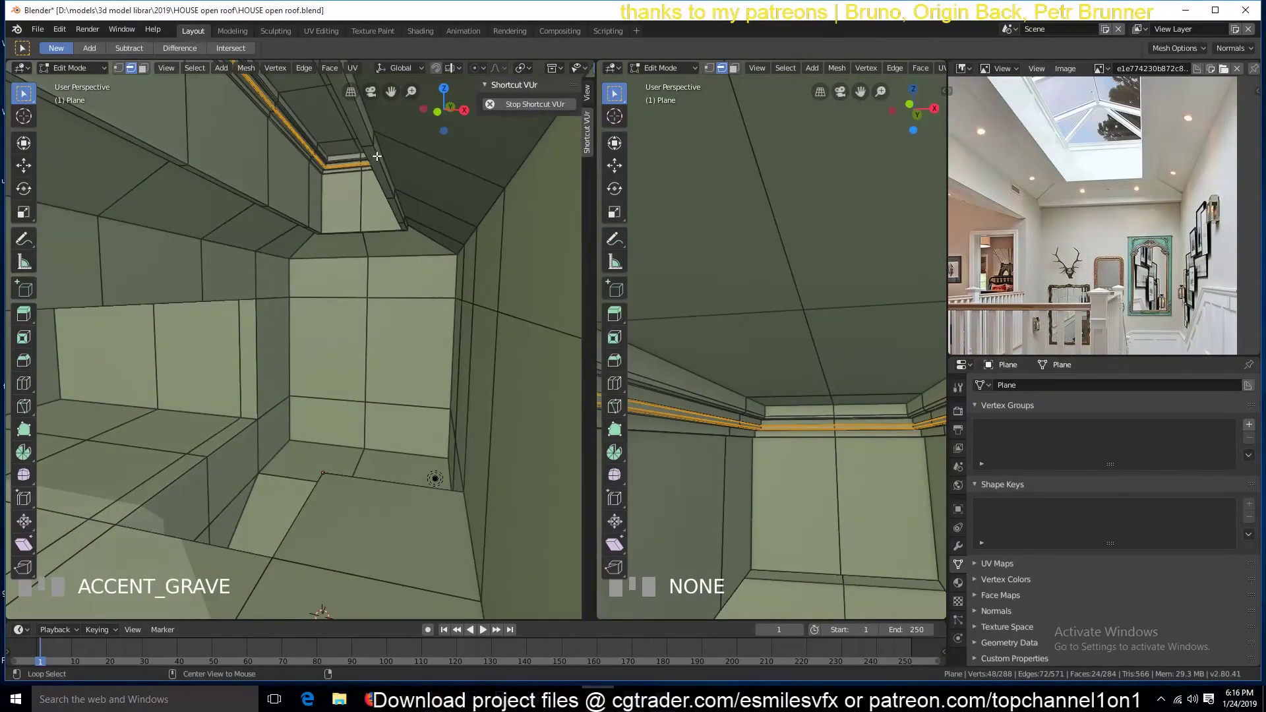
left_click(377, 141, "alt")
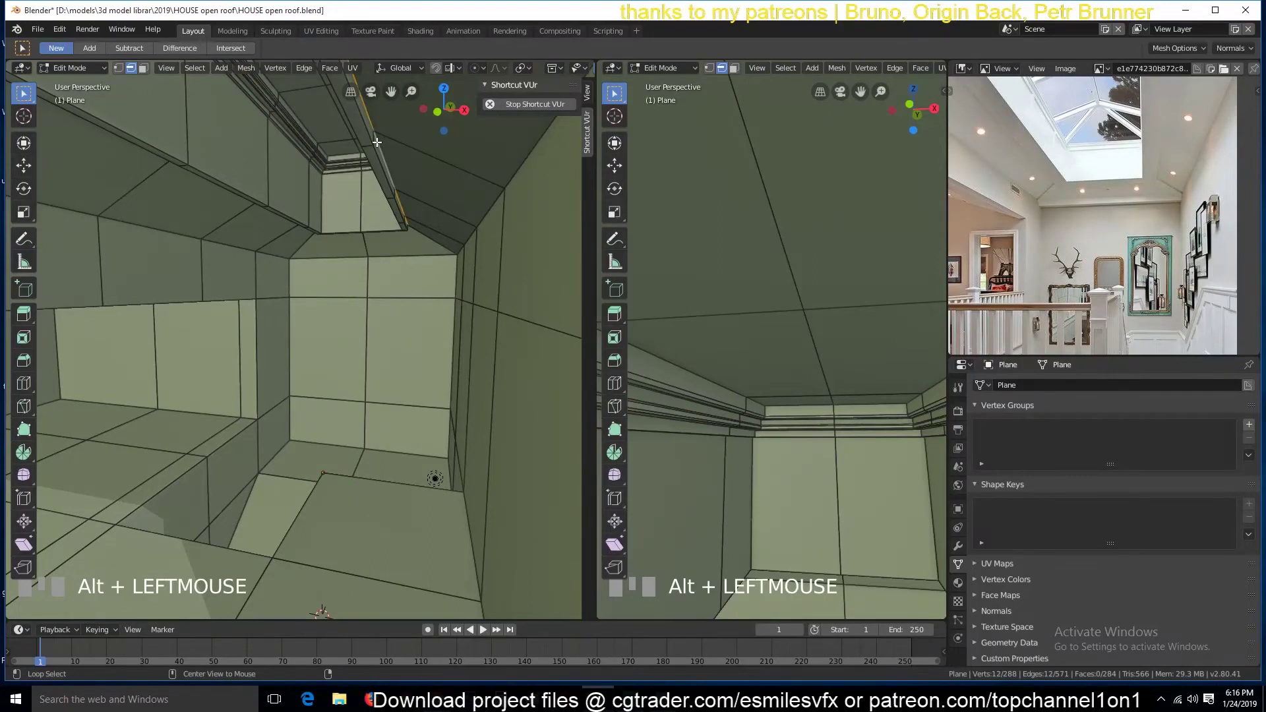
left_click(375, 145, "alt")
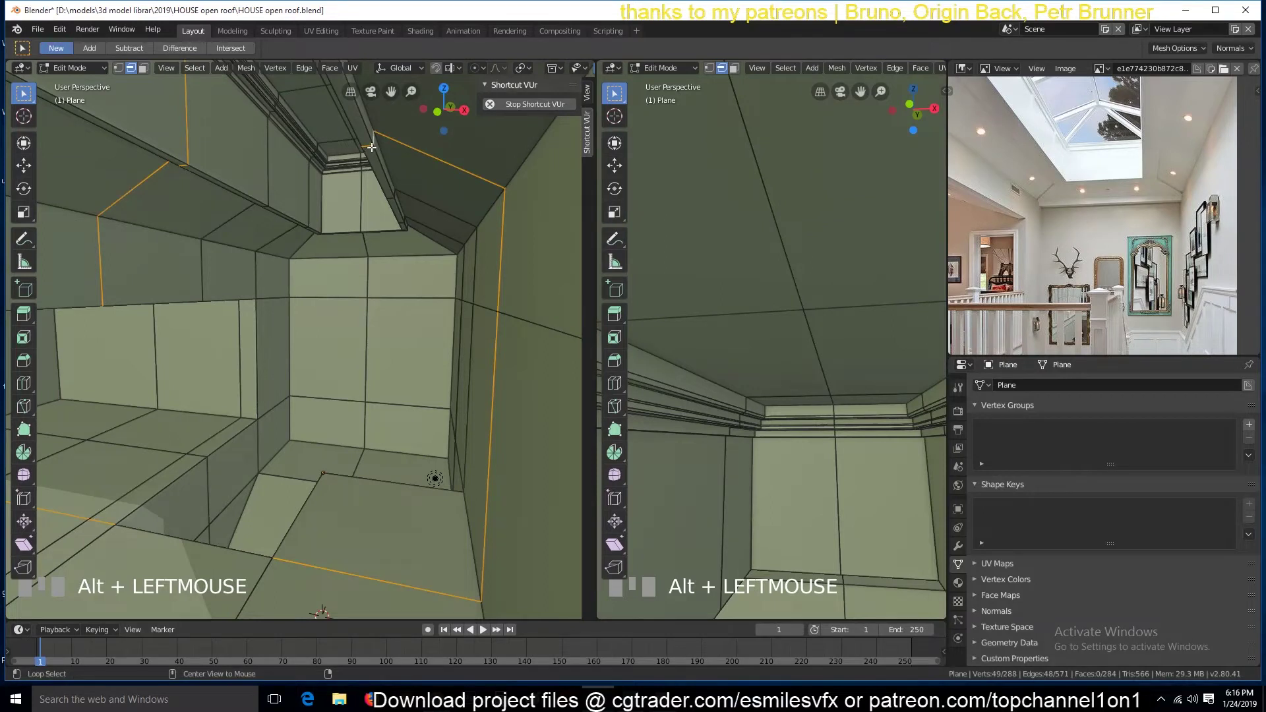
key("3")
left_click(369, 147, "alt")
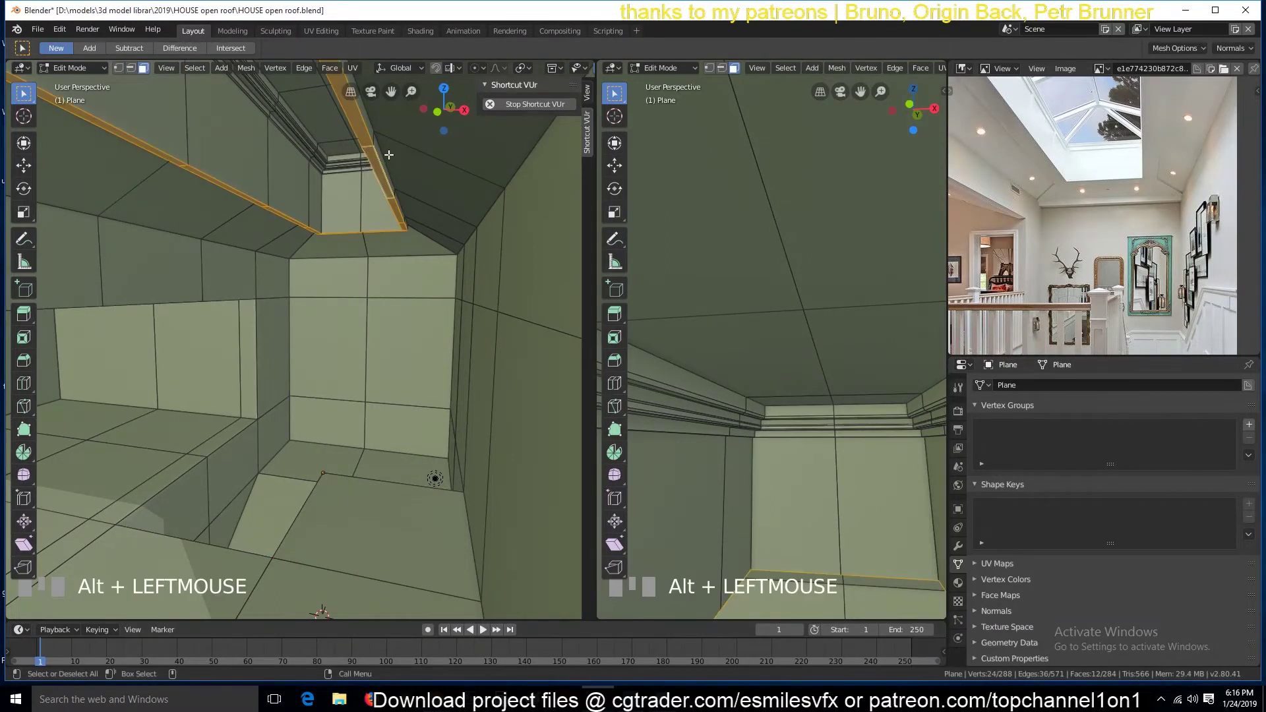
key("g")
left_click(389, 155)
Add a loop cut running around the thin face ring at the skylight opening's lower rim
key("ctrl+r")
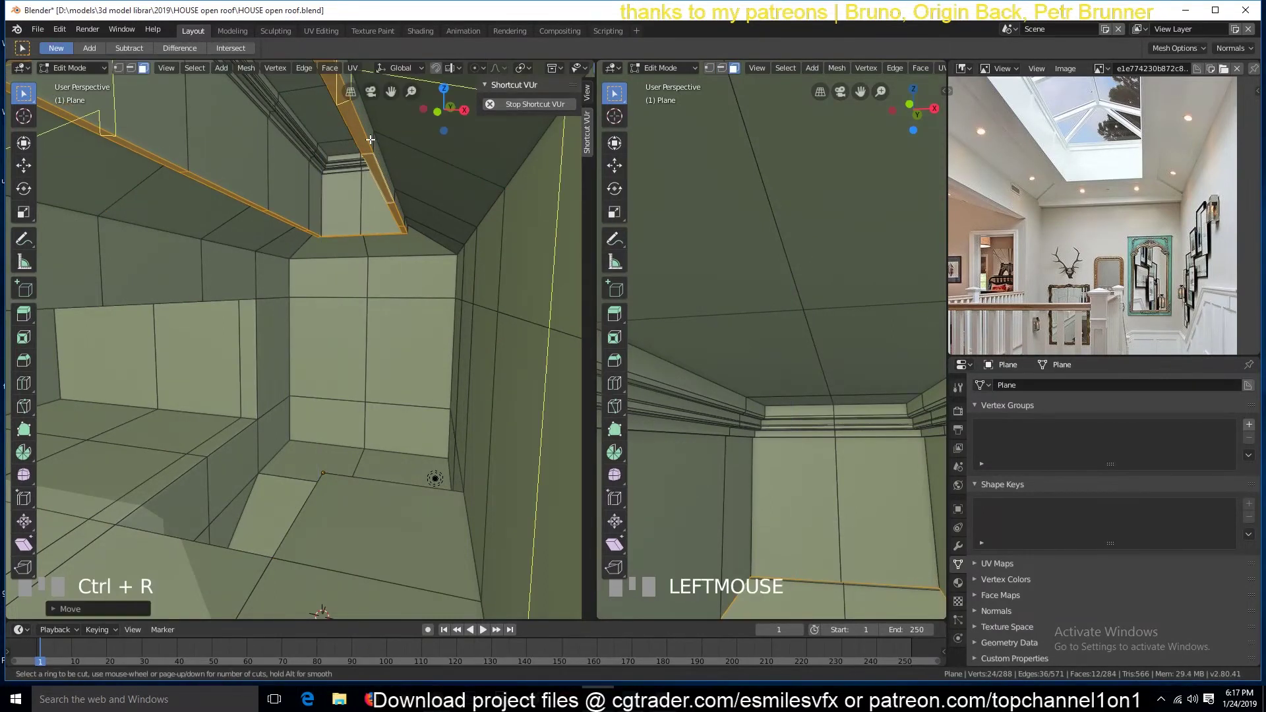
left_click(375, 141)
left_click(376, 145)
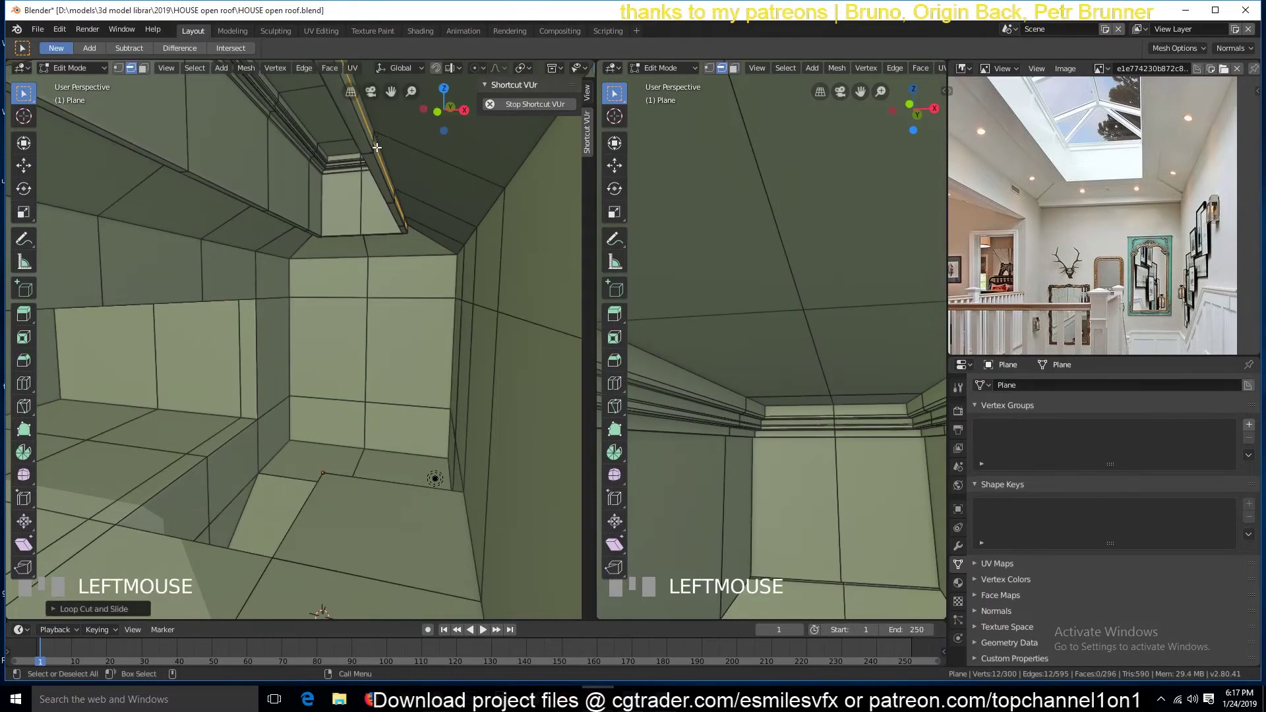
Extrude the lower face ring around the skylight opening in place and scale it outward horizontally to about 1.08
key("3")
left_click(380, 149, "alt")
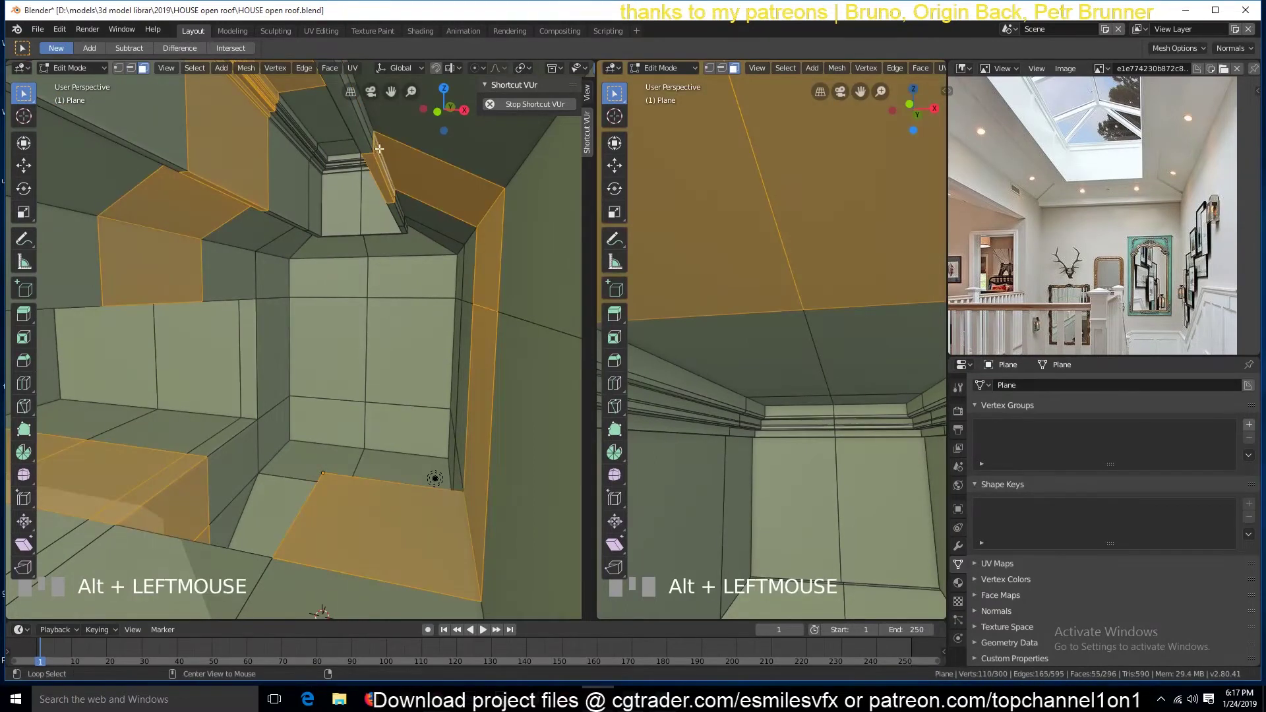
left_click(373, 144, "alt")
left_click(375, 145, "alt")
left_click(373, 145, "alt")
key("grave")
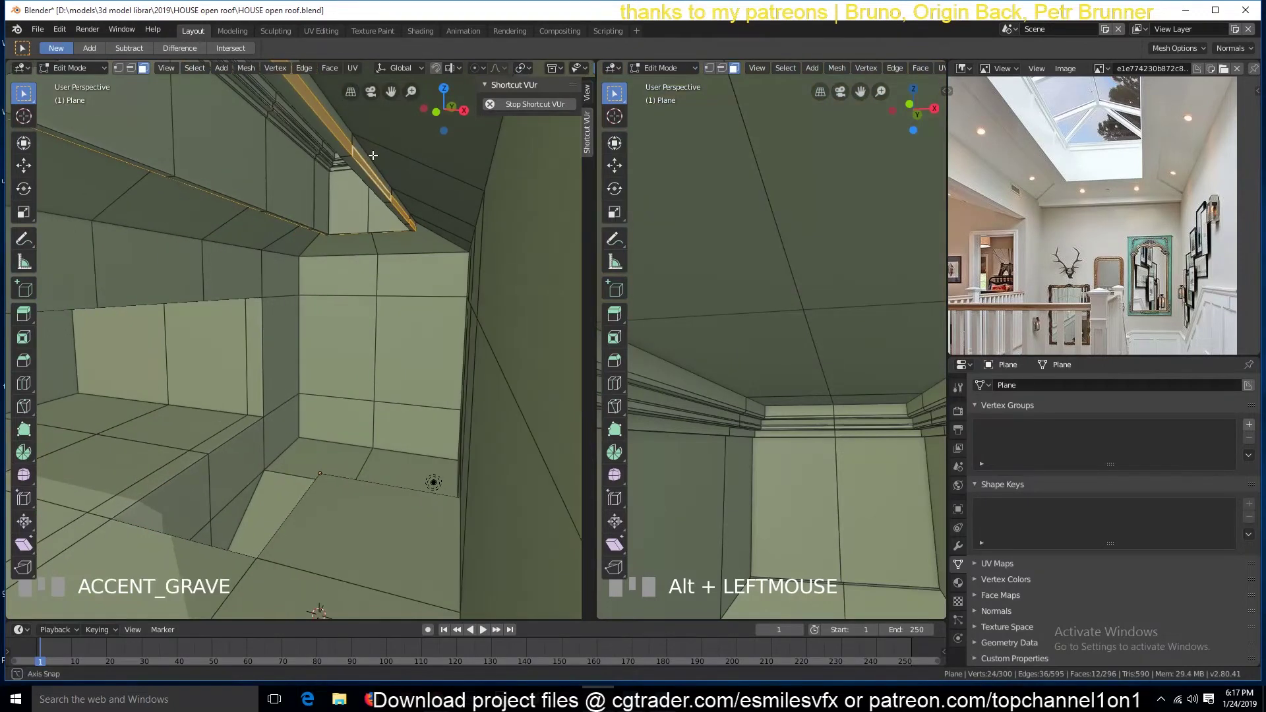
key("e")
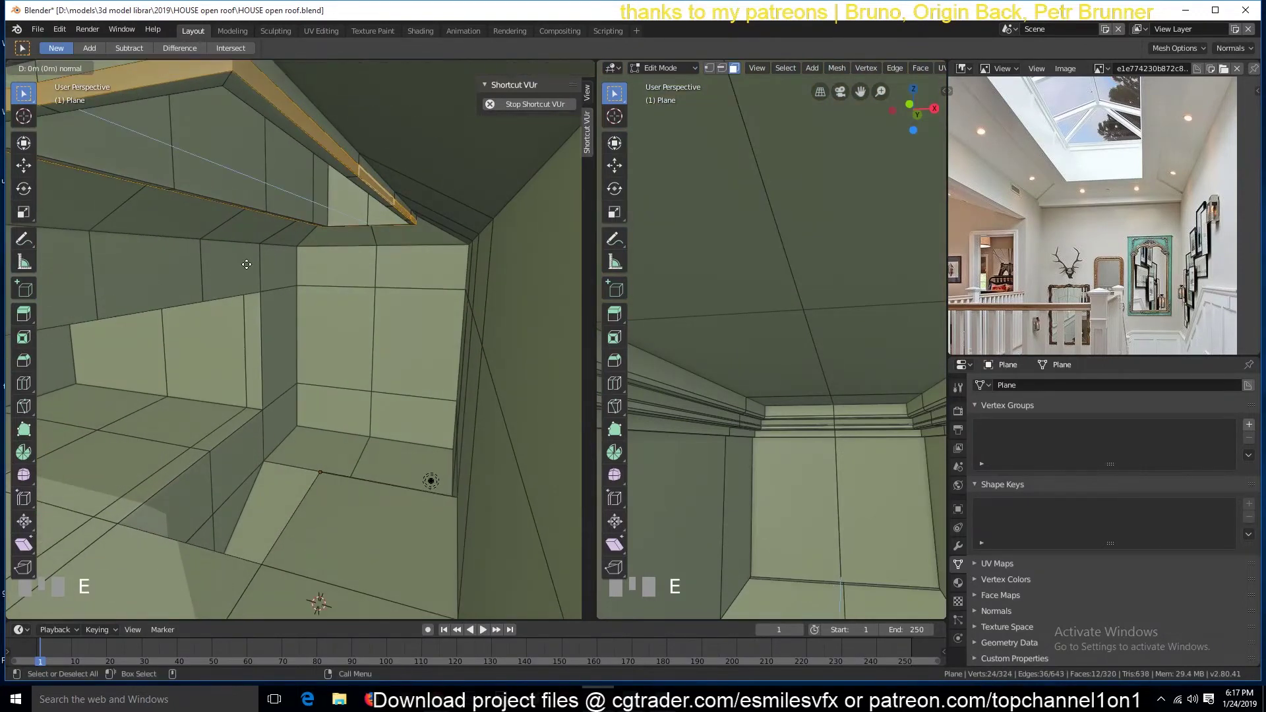
right_click(247, 264)
key("s")
key("shift+z")
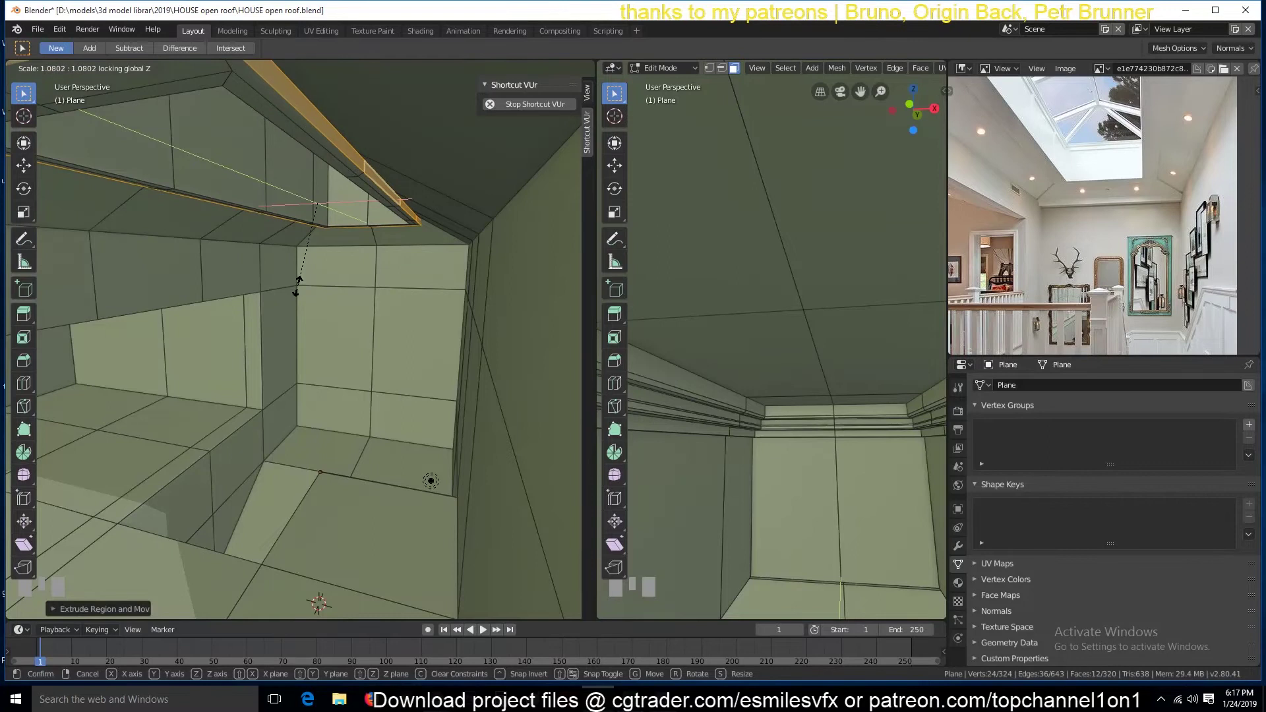
left_click(297, 285)
Rescale the extruded skylight ring in top view to about 0.96 along Y and 1.17 along X, evening its border
key("KP_7")
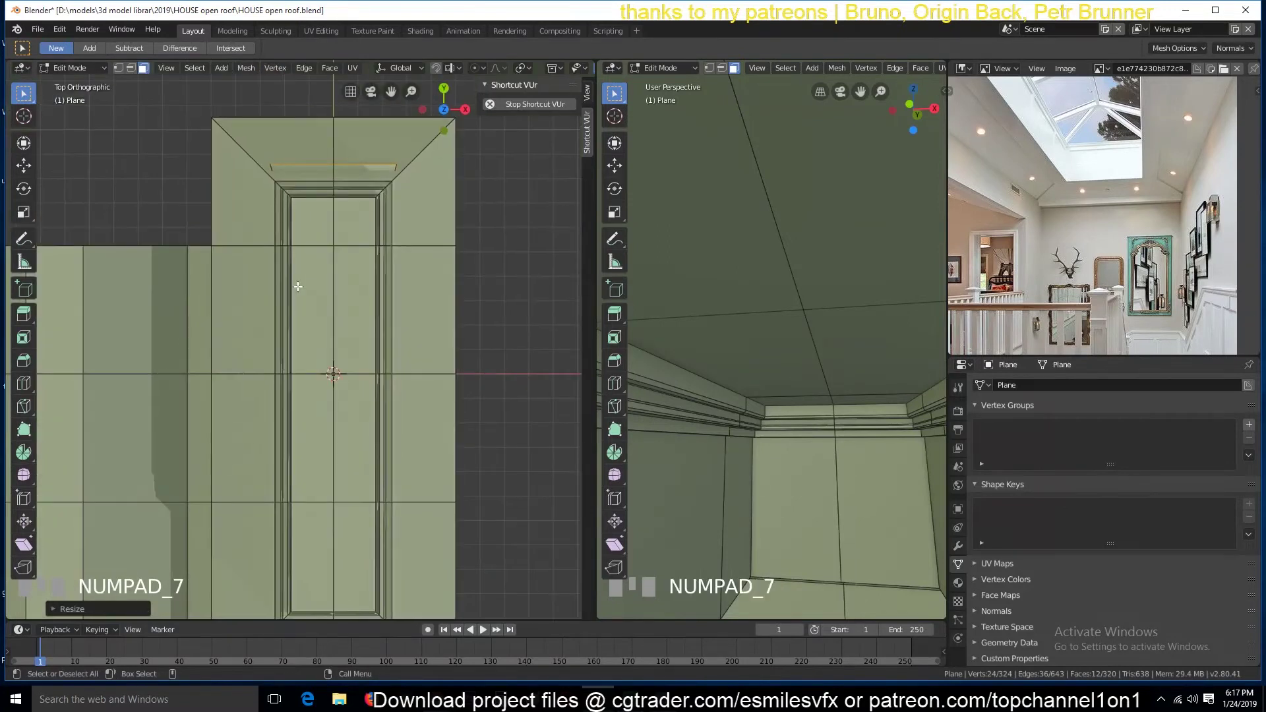
key("shift+z")
key("KP_Decimal")
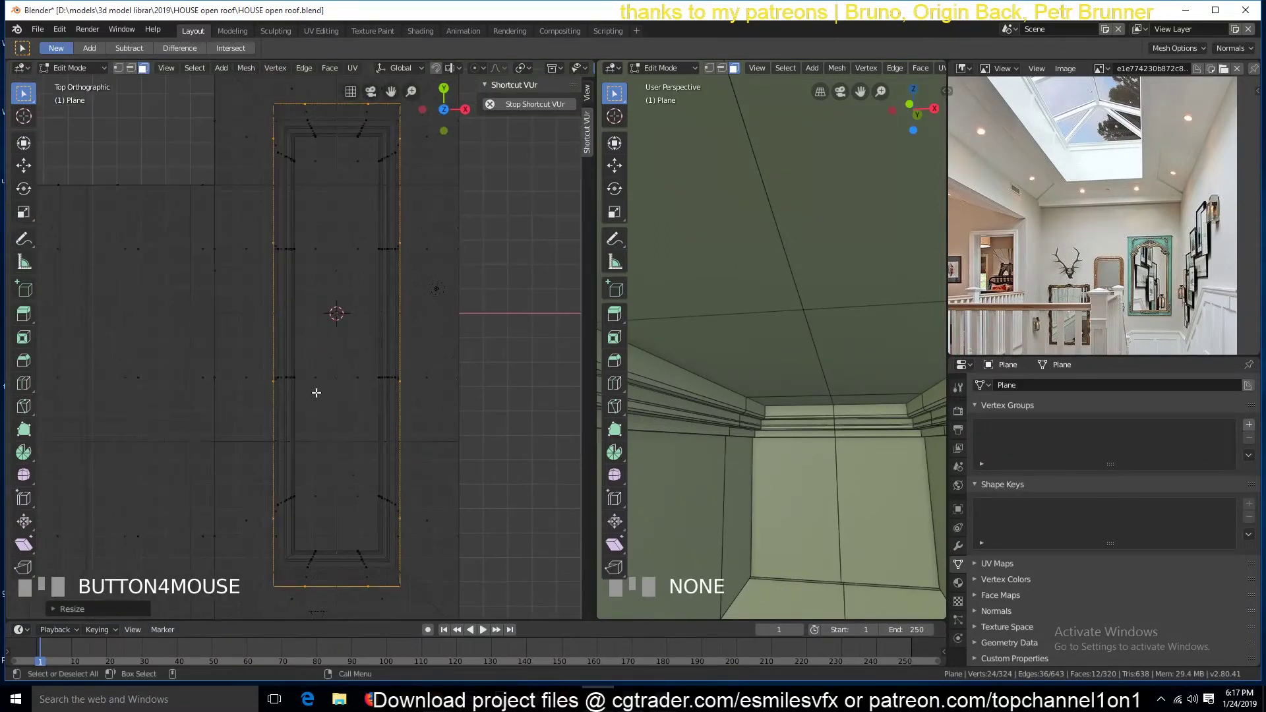
key("s")
key("y")
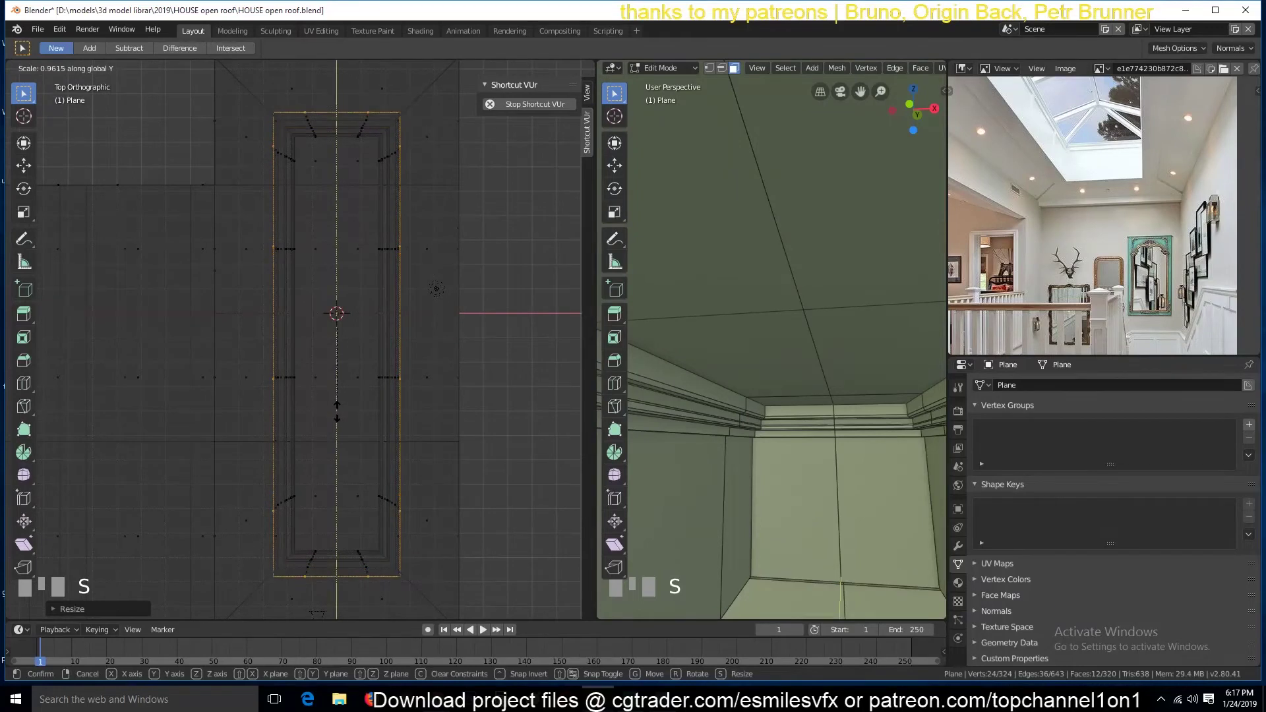
left_click(336, 410)
key("s")
key("x")
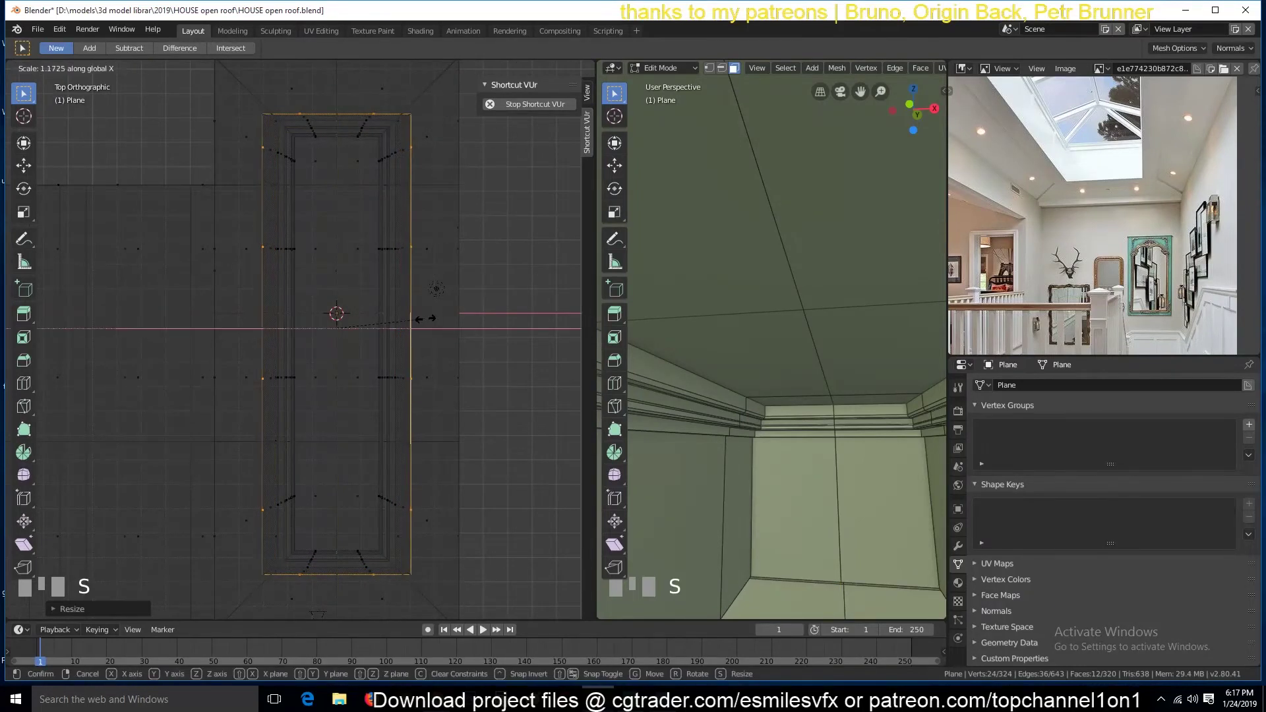
left_click(429, 318)
Return to the camera view, leave mesh editing and save the file
key("KP_0")
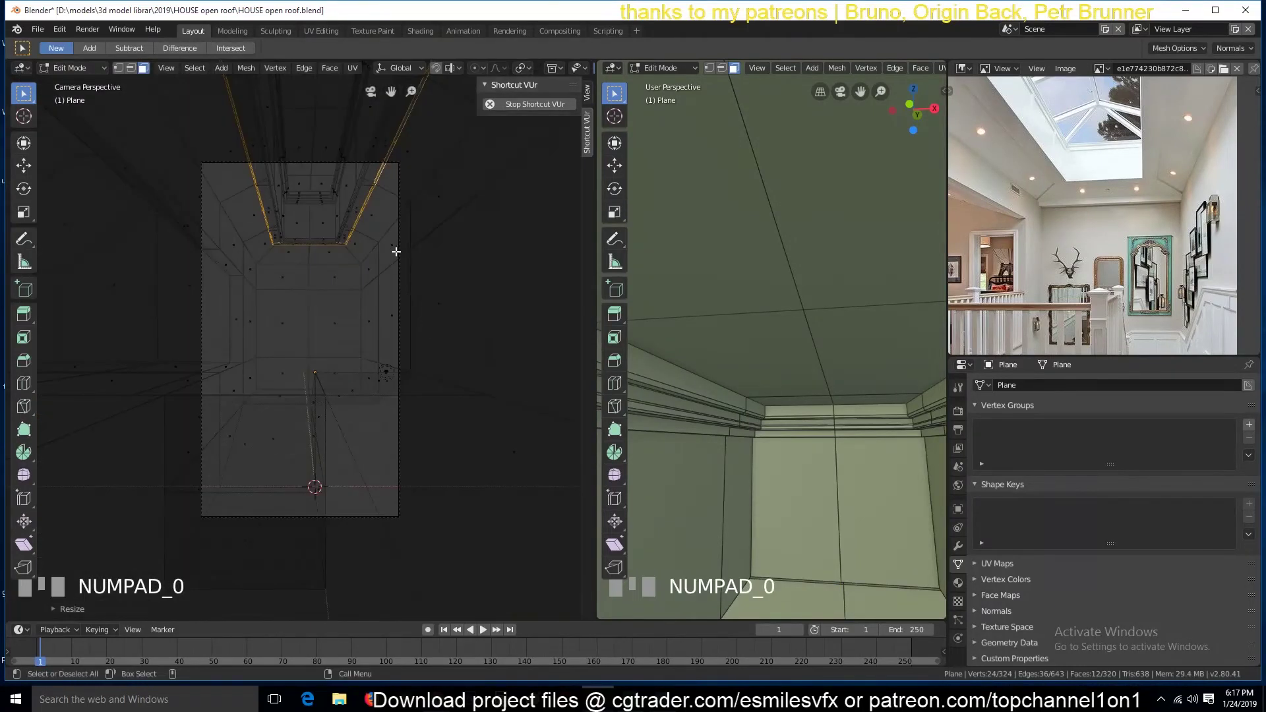
key("Tab")
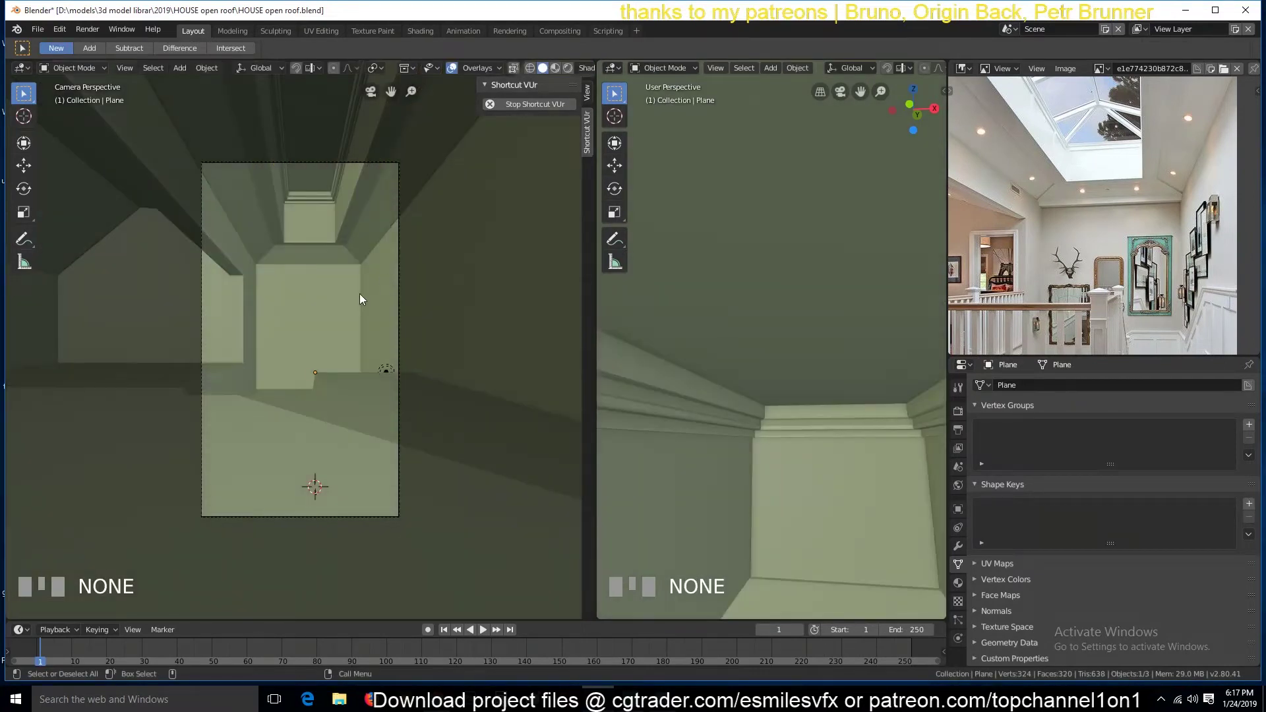
key("ctrl+s")
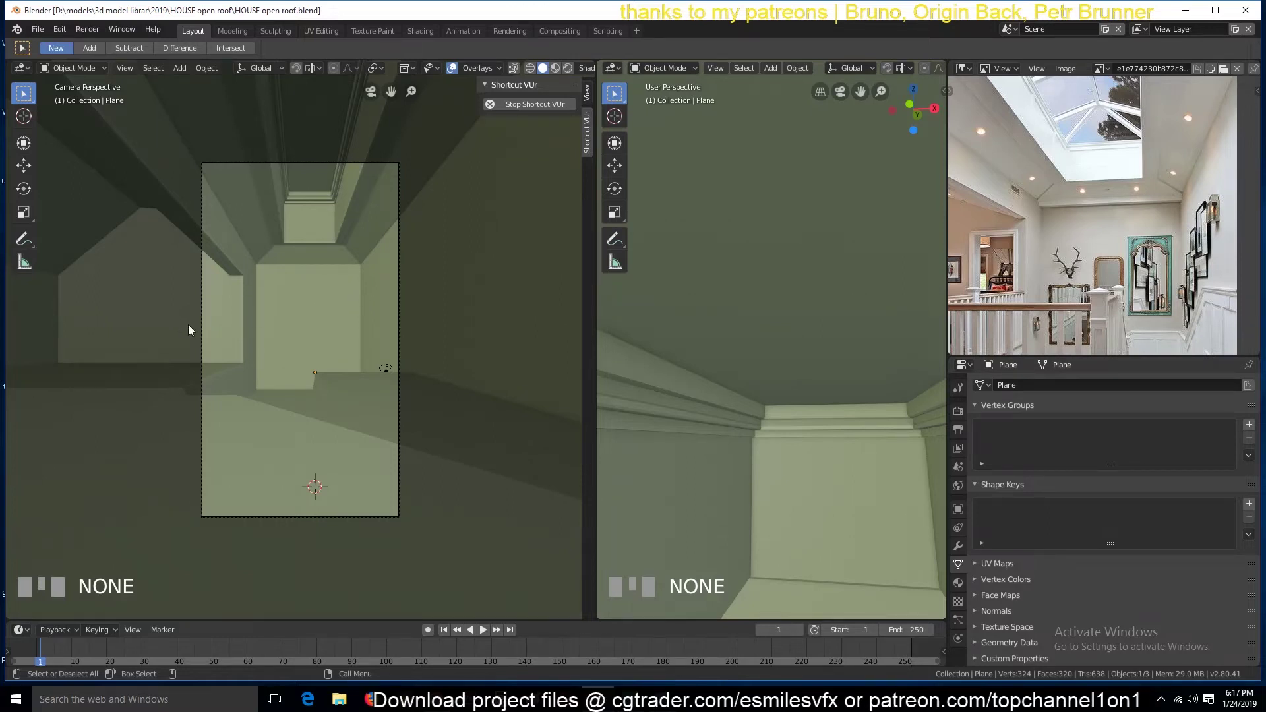
key("ctrl+s")
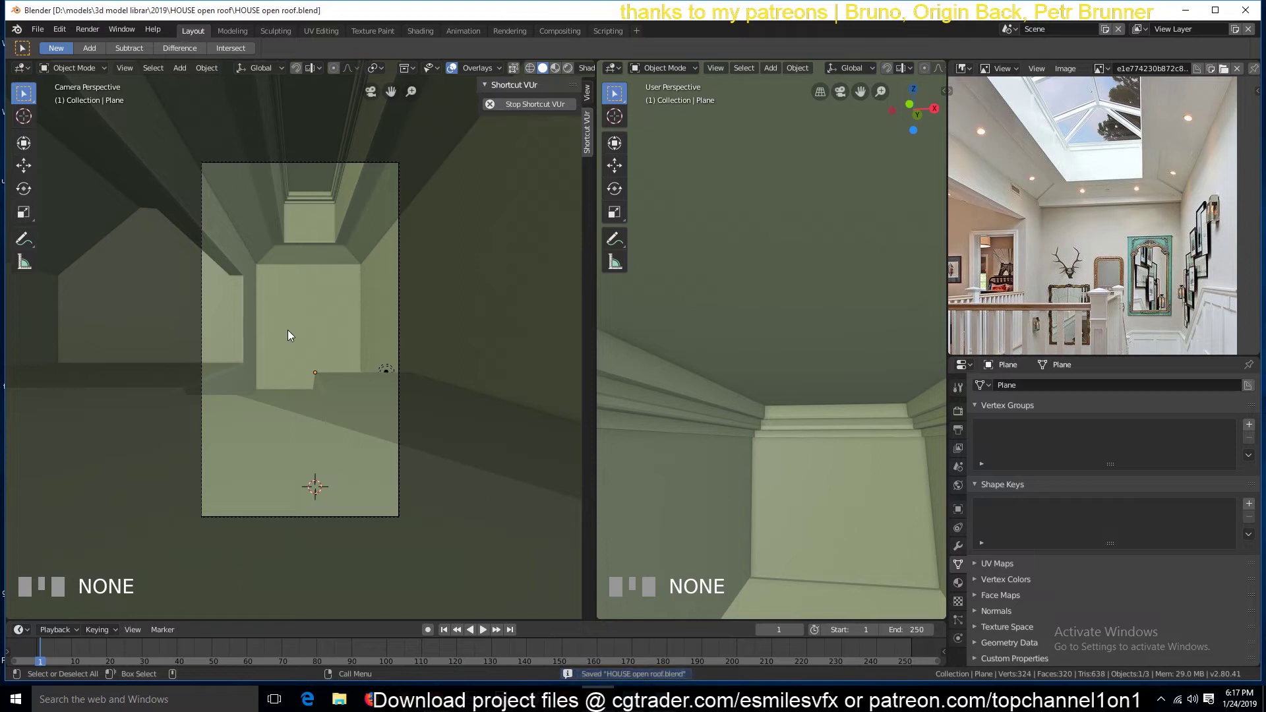
Try a Bevel modifier with a width of 0.01 m on the room mesh and save the file
left_click(380, 385)
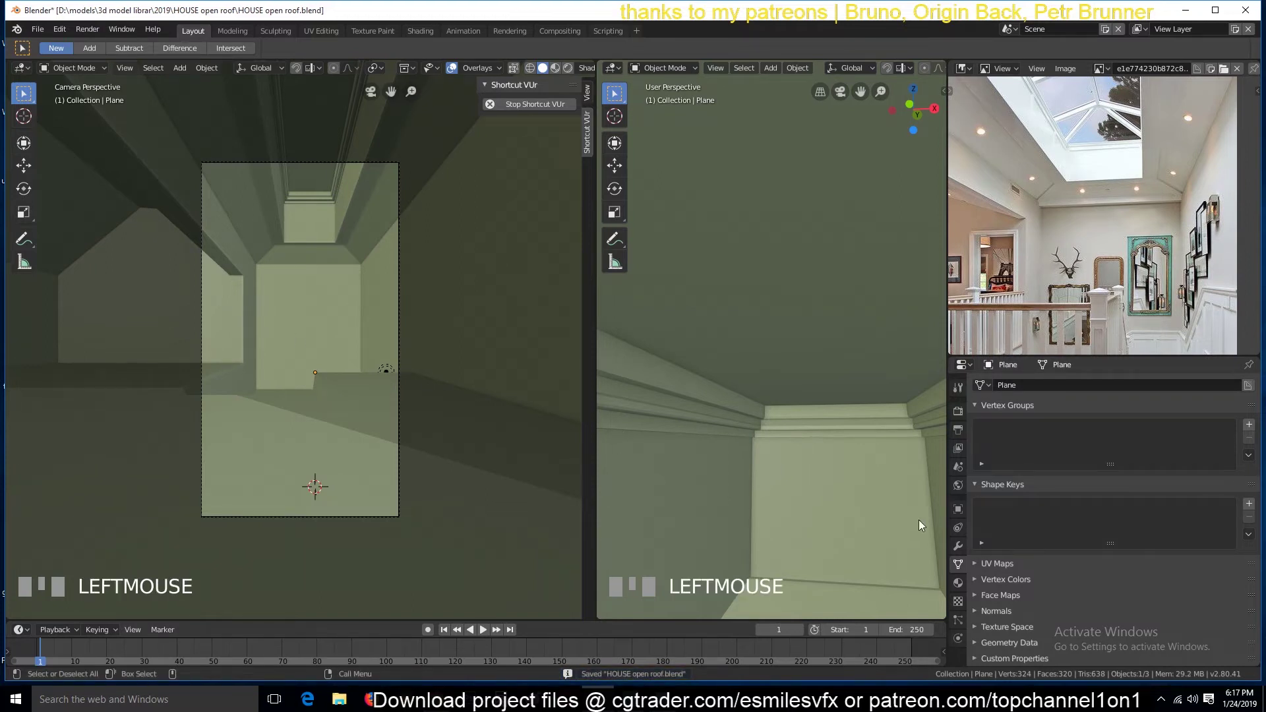
left_click(959, 546)
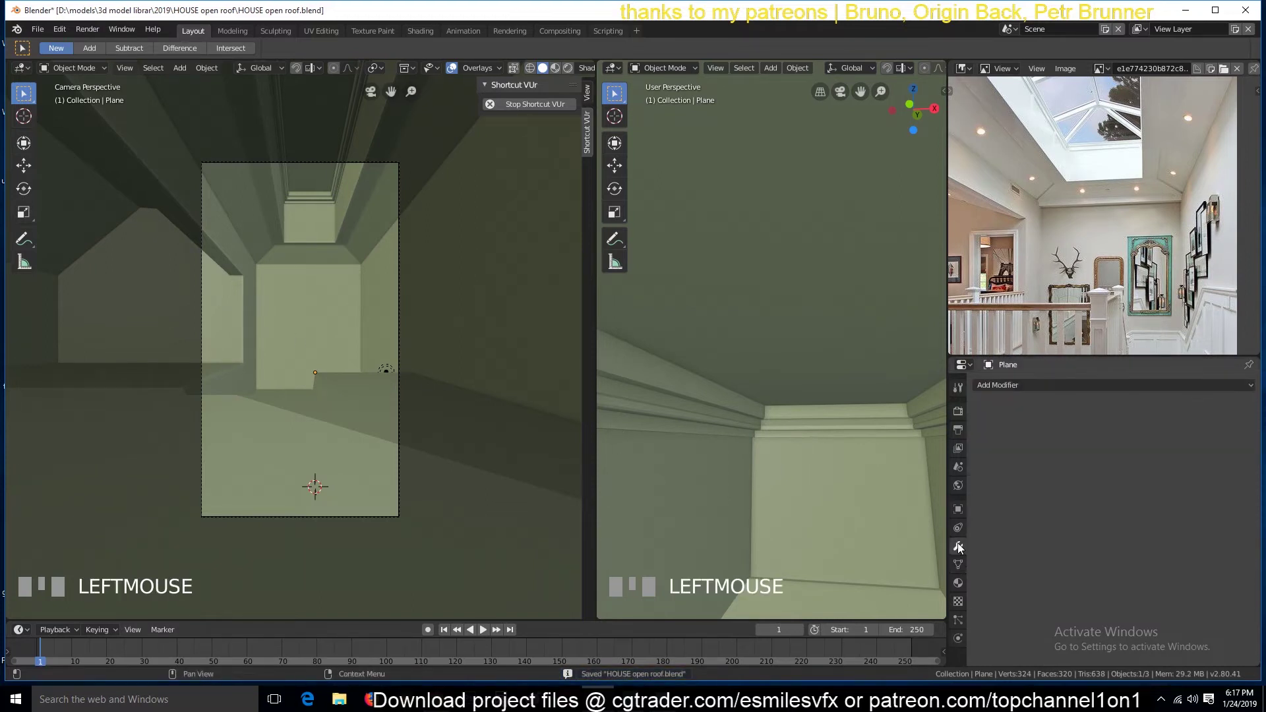
left_click(1094, 387)
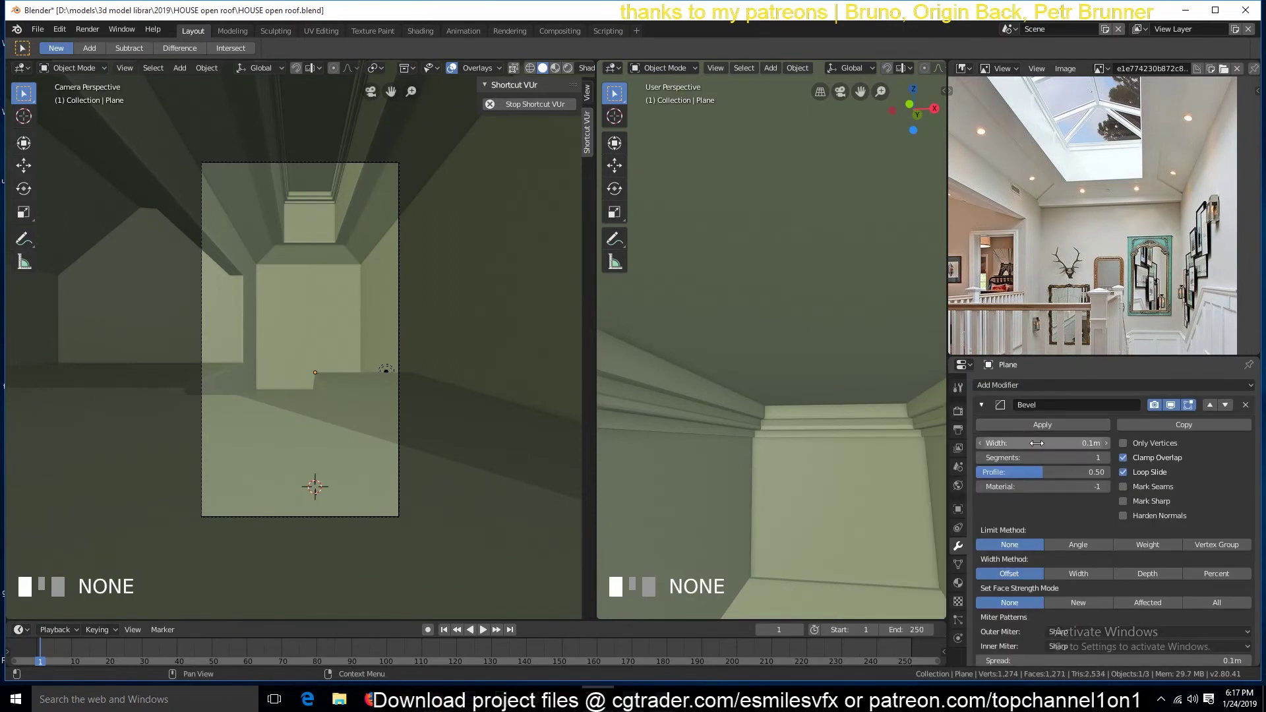
left_click(1043, 442)
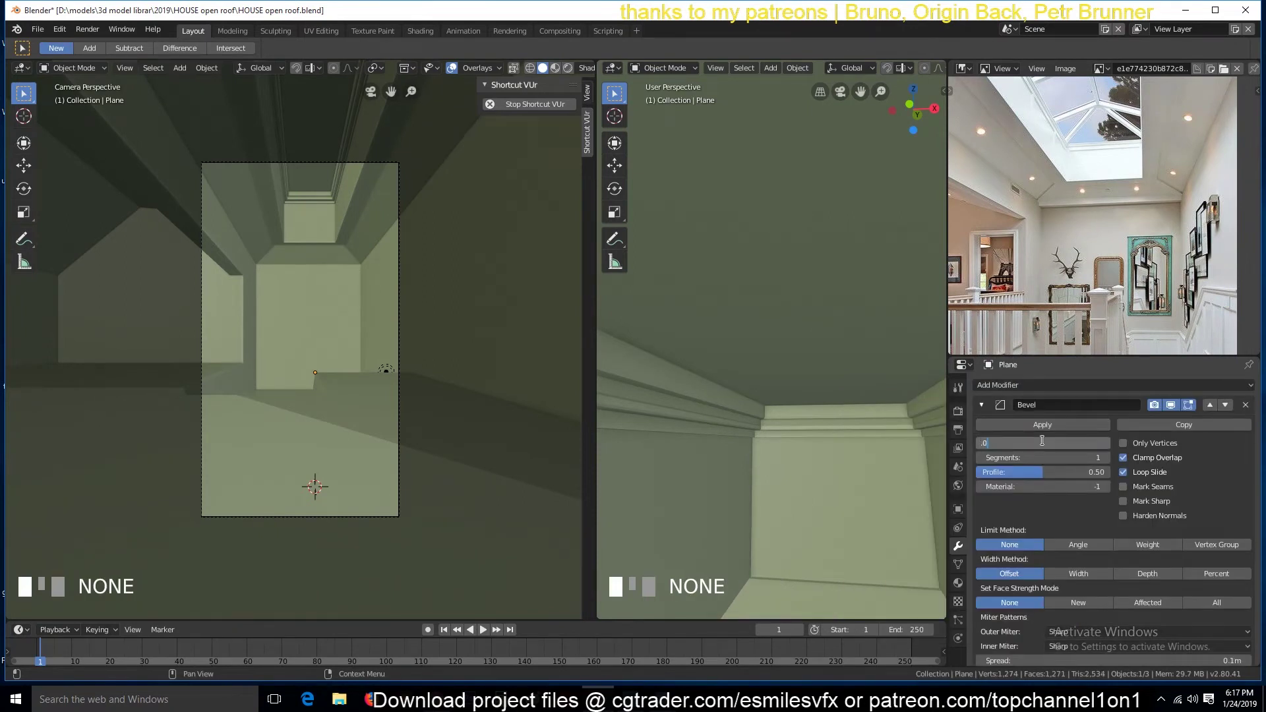
left_click(921, 437)
scroll(389, 343, "up", 4)
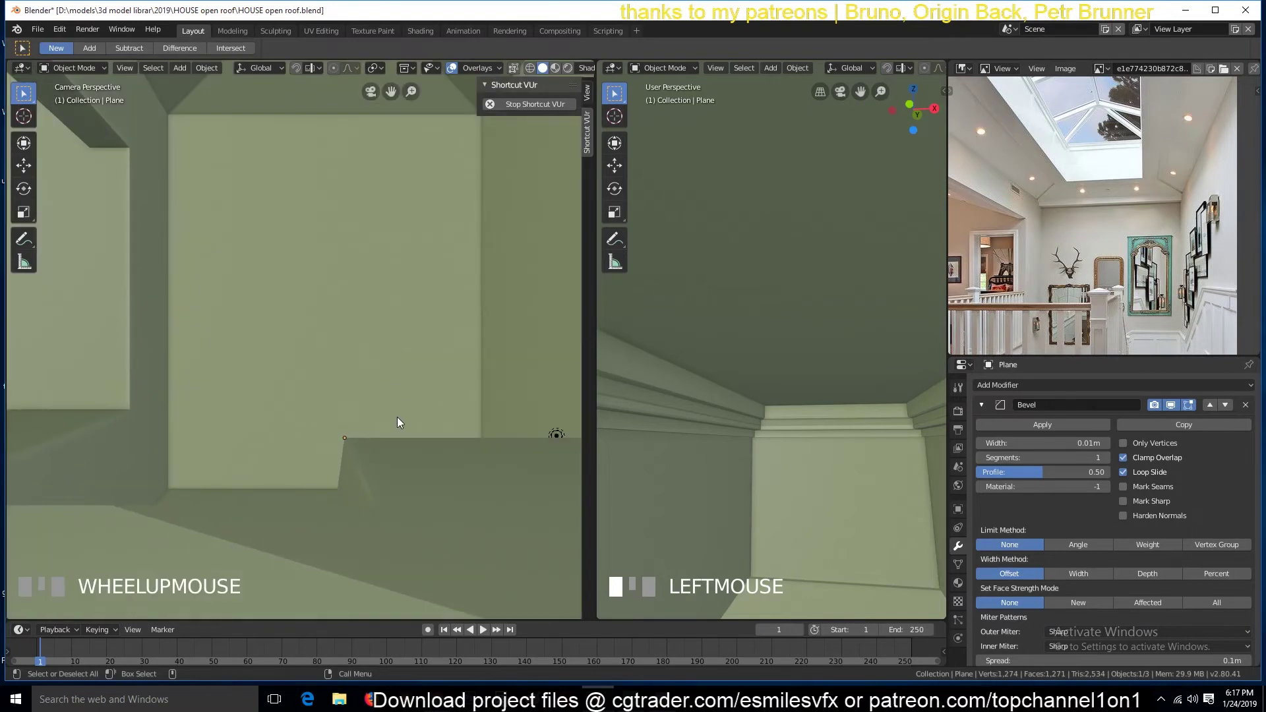
key("ctrl+s")
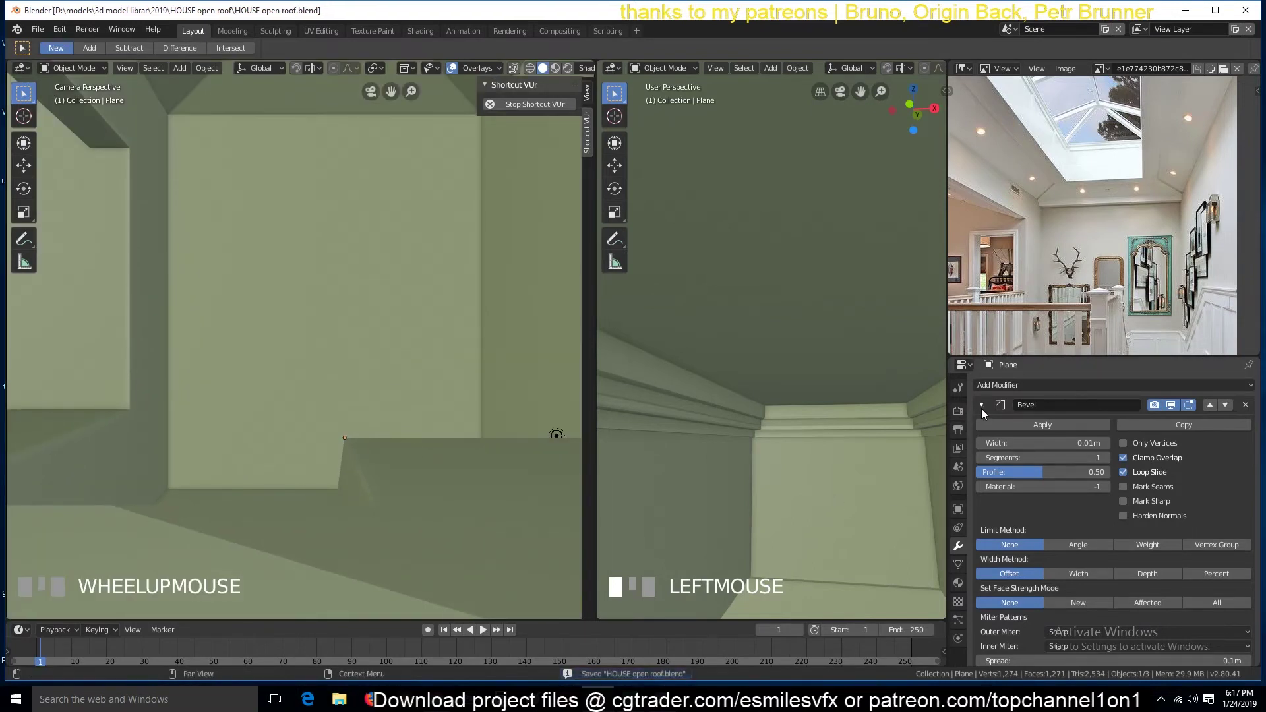
Try a bevel width of 0.51 m, remove the Bevel modifier from the room mesh and save the file
mouse_move(1042, 443)
left_mouse_down("shift")
mouse_move(1072, 443)
mouse_move(1046, 442)
left_mouse_up("shift")
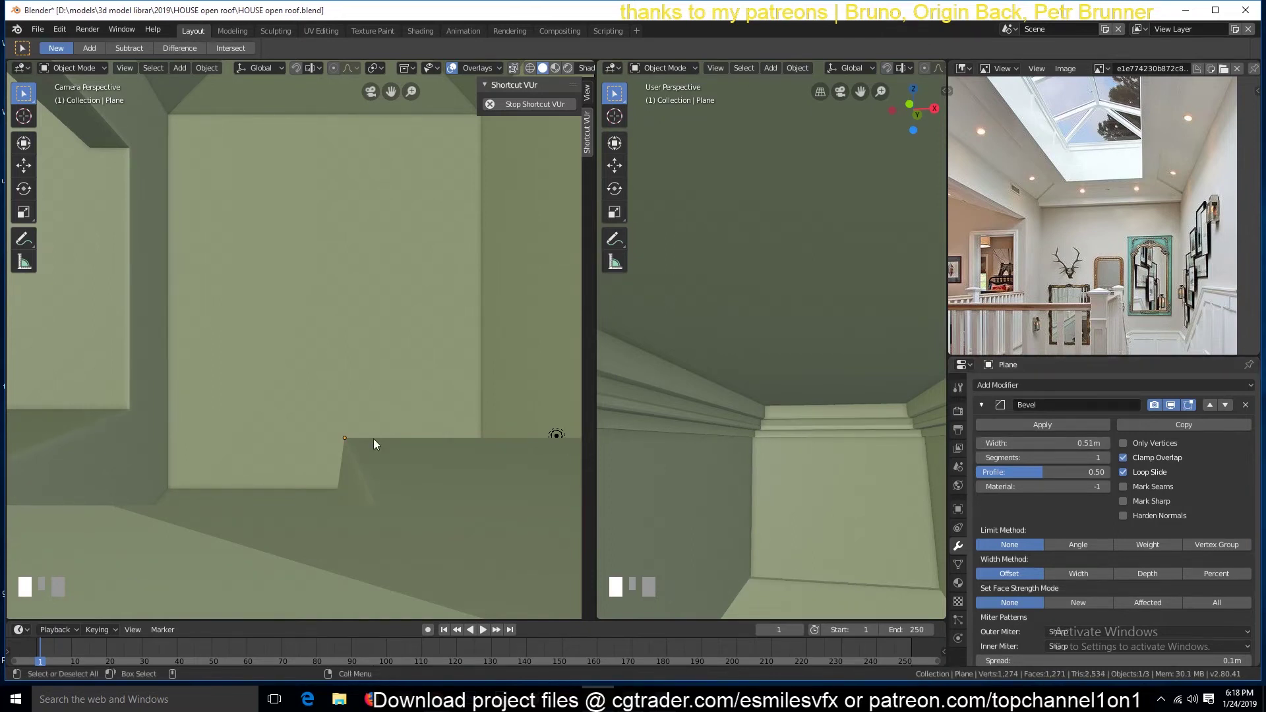
left_click(1246, 405)
scroll(341, 461, "down", 5)
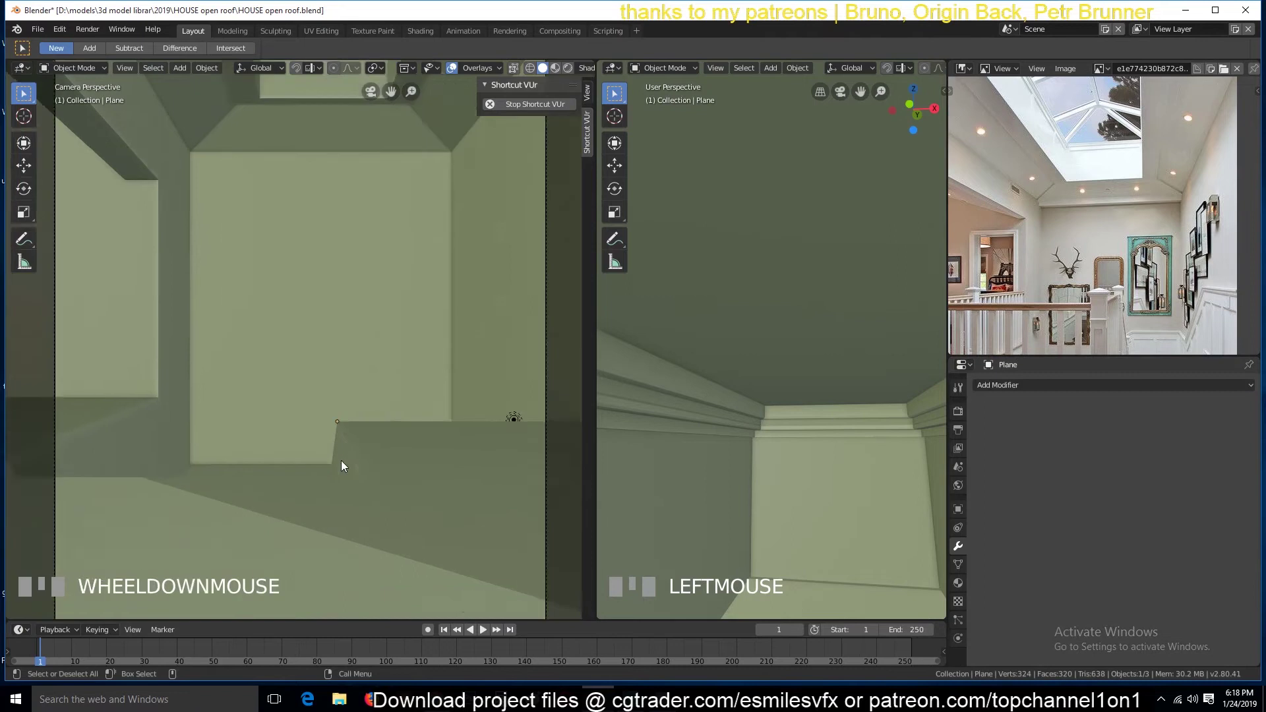
key("ctrl+s")
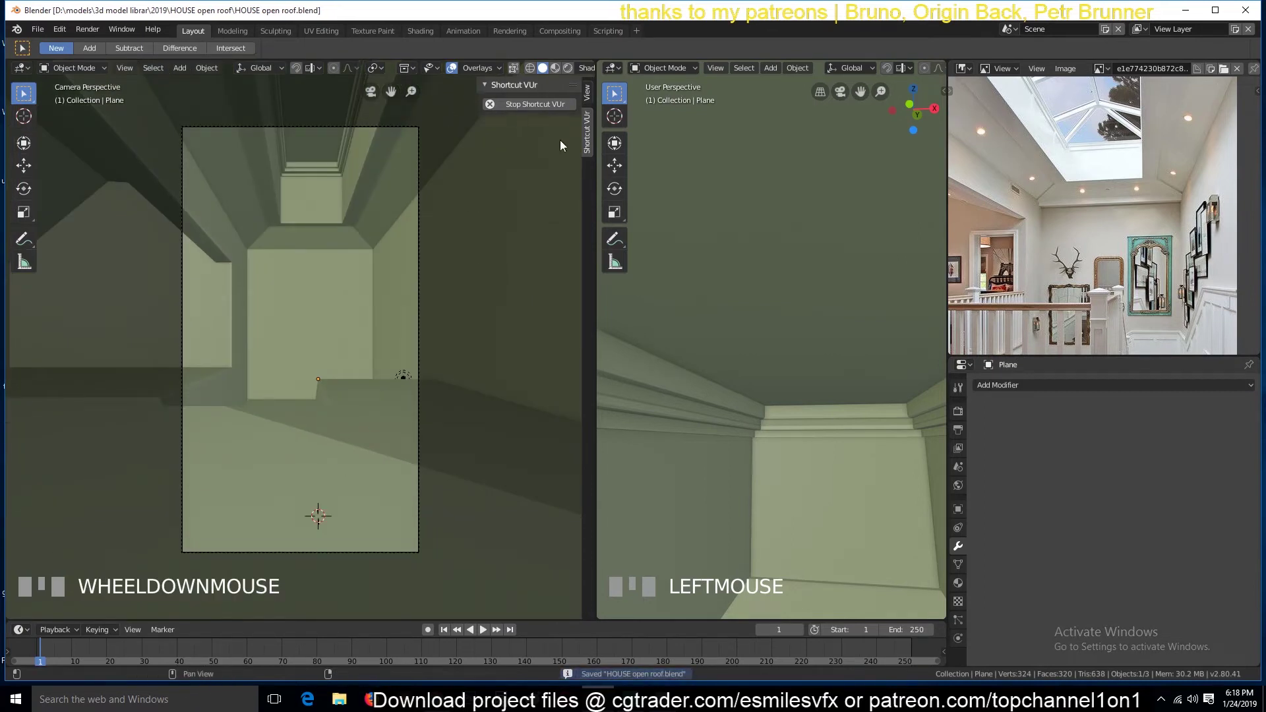
Set the second viewport to the camera view with LookDev shading
scroll(783, 134, "down", 4)
key("KP_0")
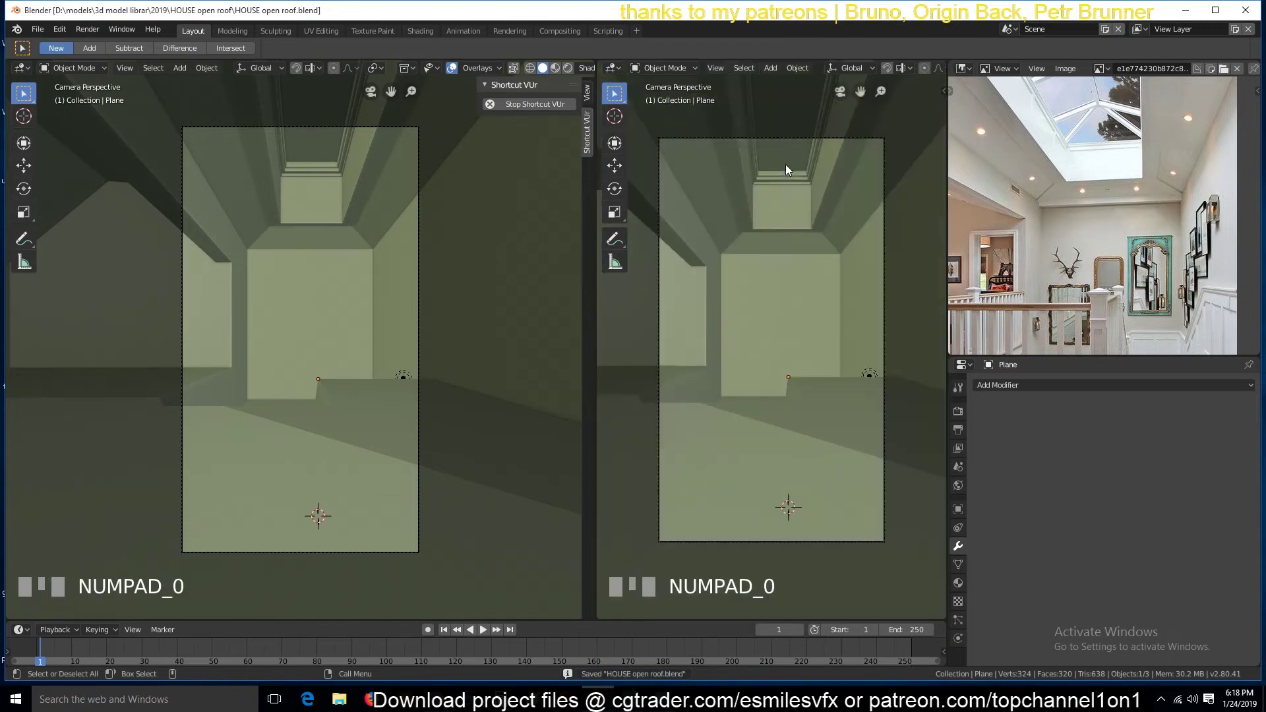
scroll(869, 71, "down", 5)
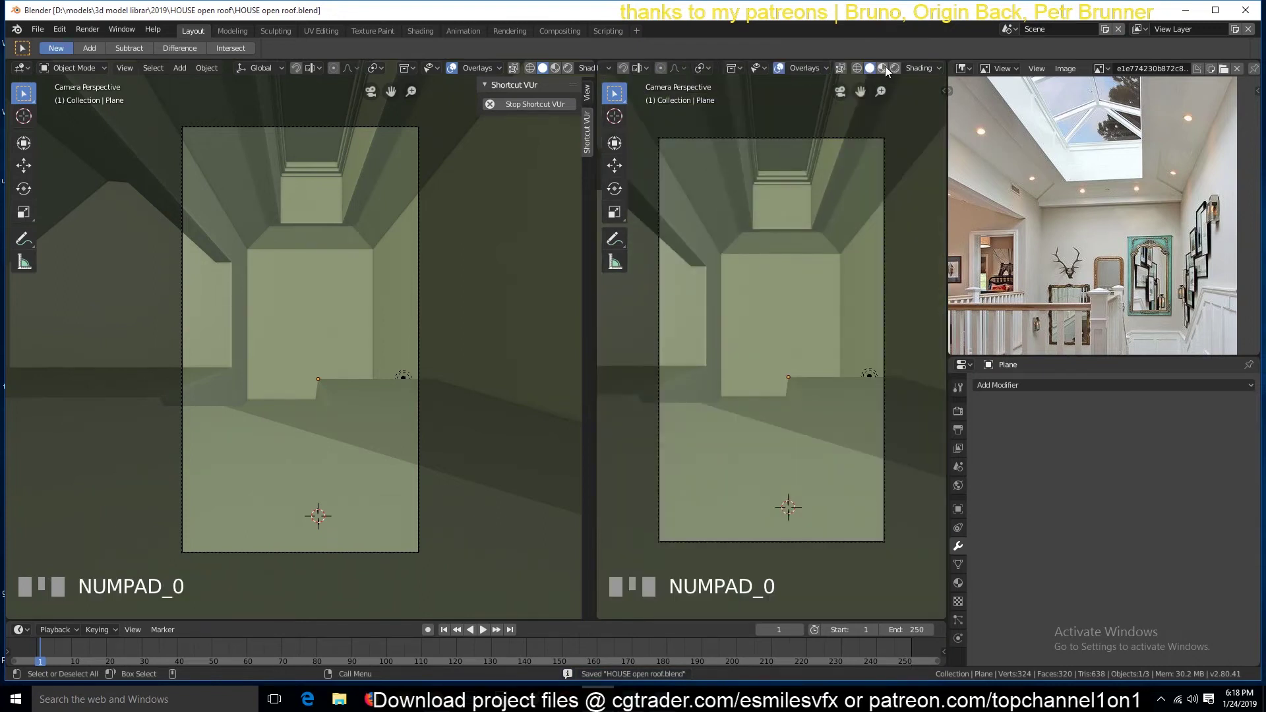
left_click(894, 68)
left_click(883, 68)
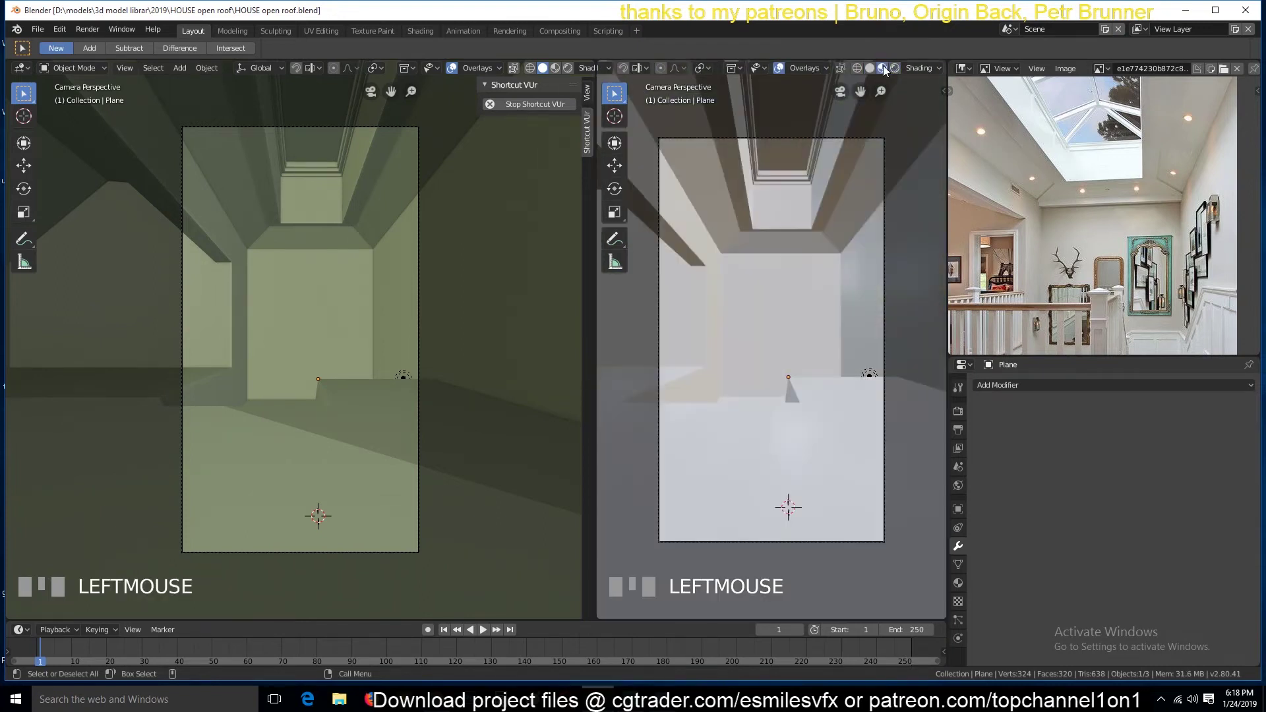
Enable Ambient Occlusion in the Eevee render settings and set its distance to about 1.66 m
left_click(958, 411)
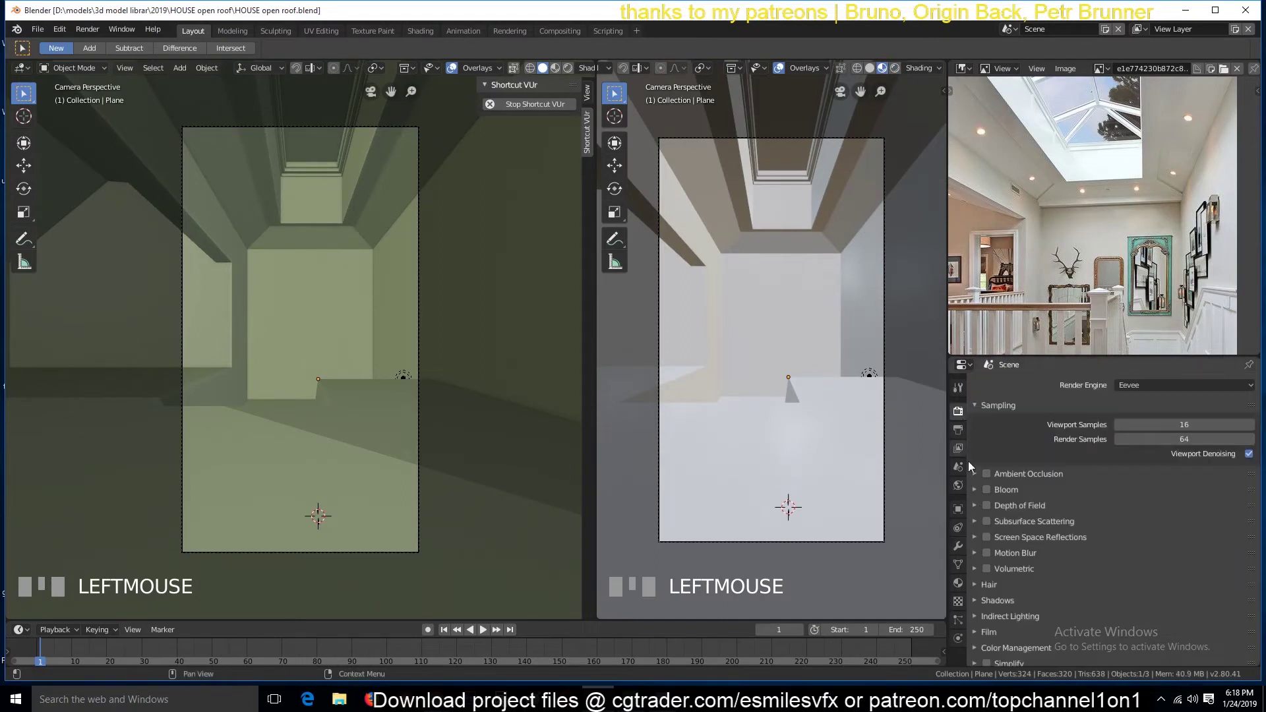
left_click(987, 474)
left_click(1021, 475)
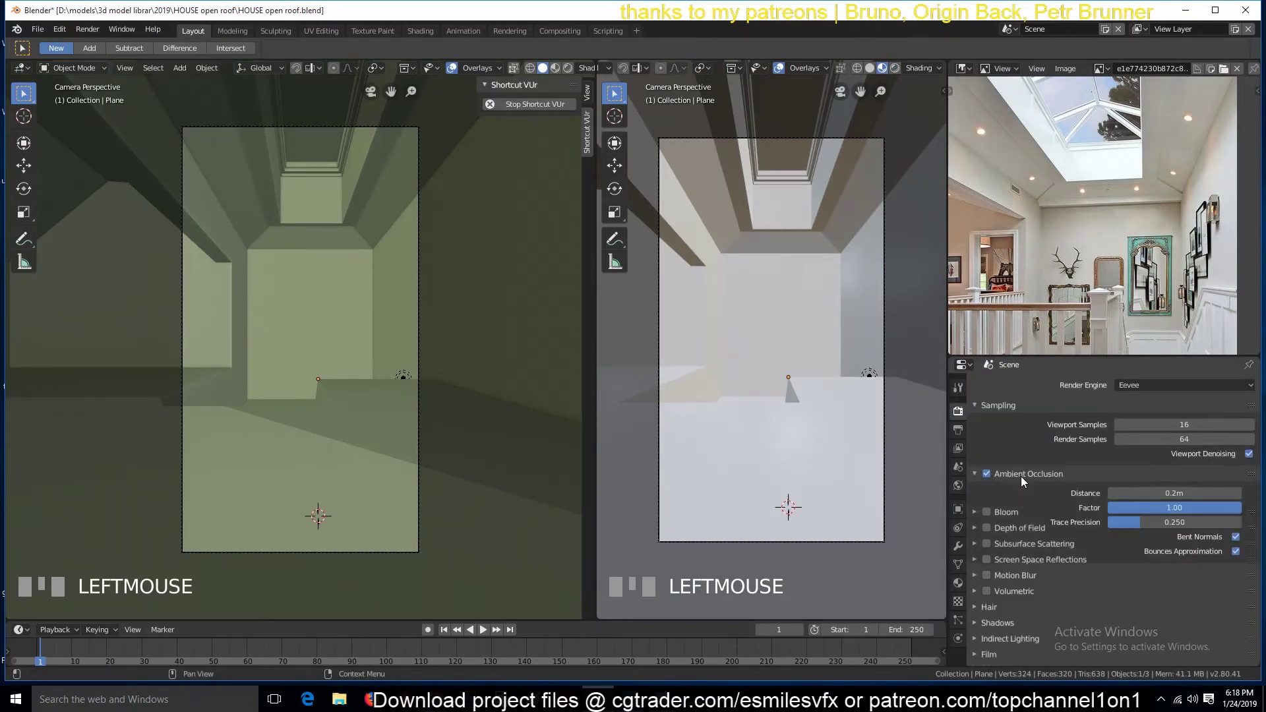
left_click_drag(1174, 493, 1201, 493)
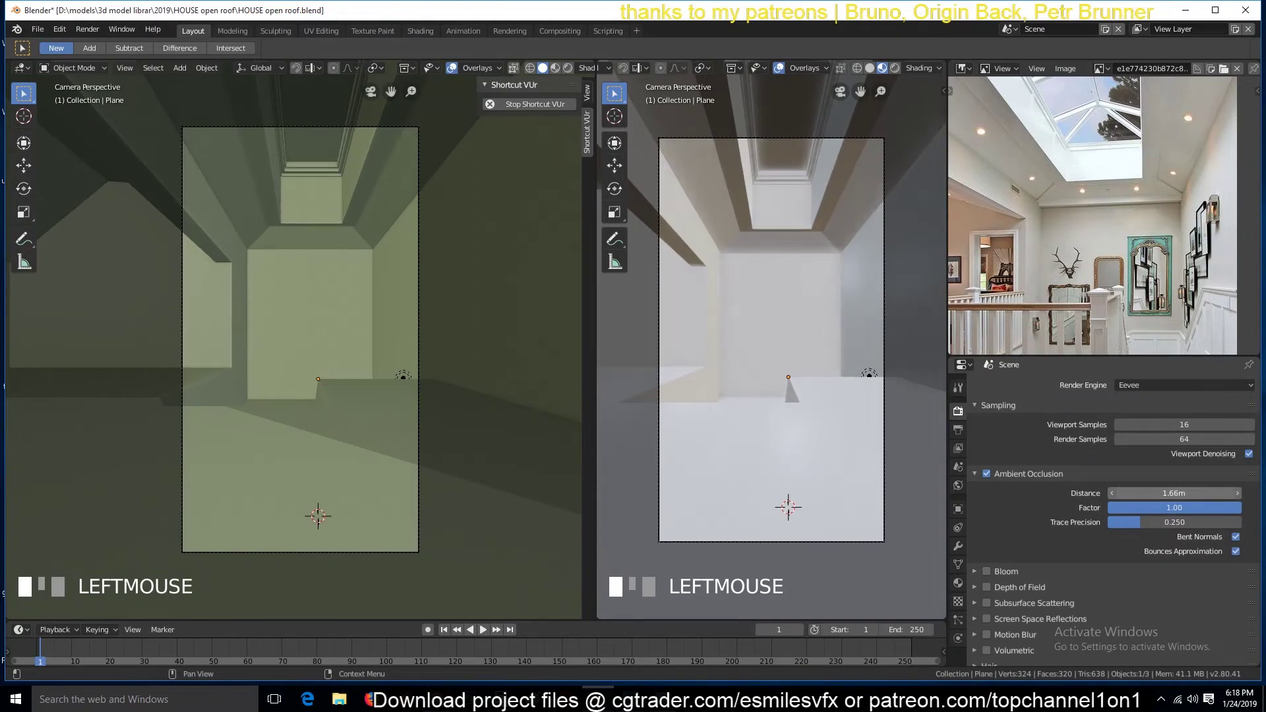
left_click(1054, 474)
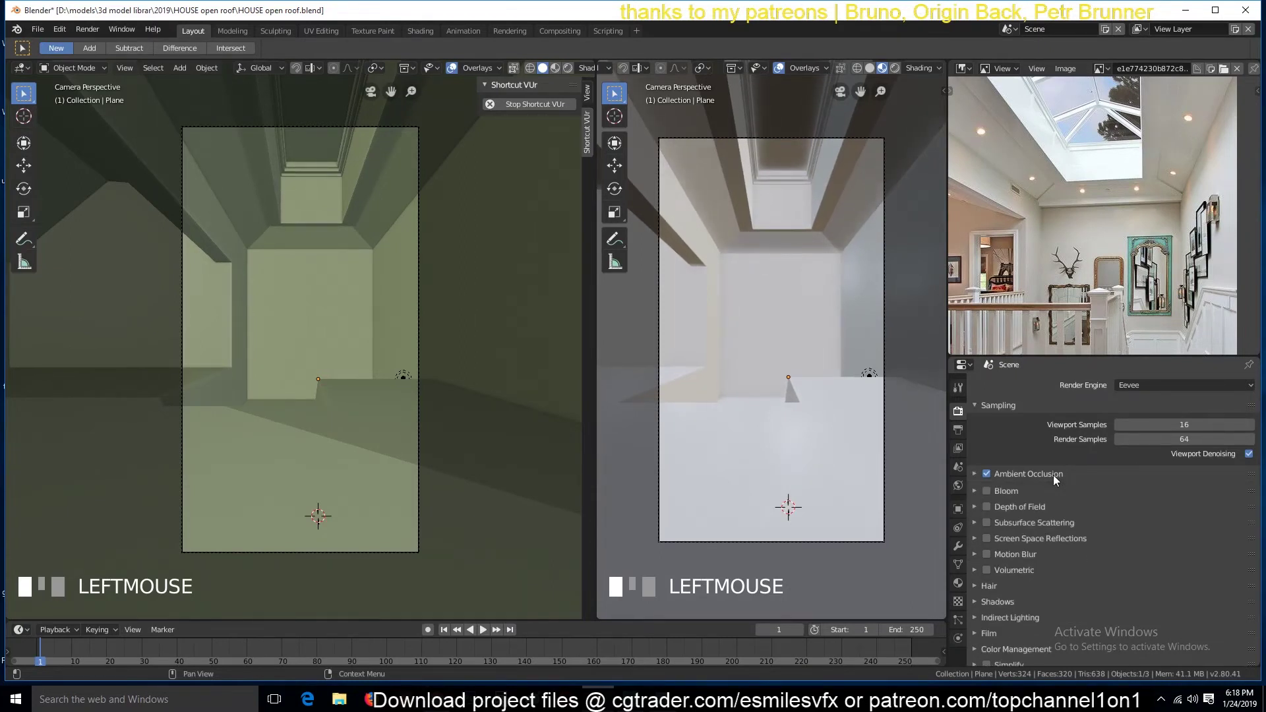
Enable Subsurface Scattering in the Eevee render settings and save the file
left_click(986, 522)
left_click(976, 524)
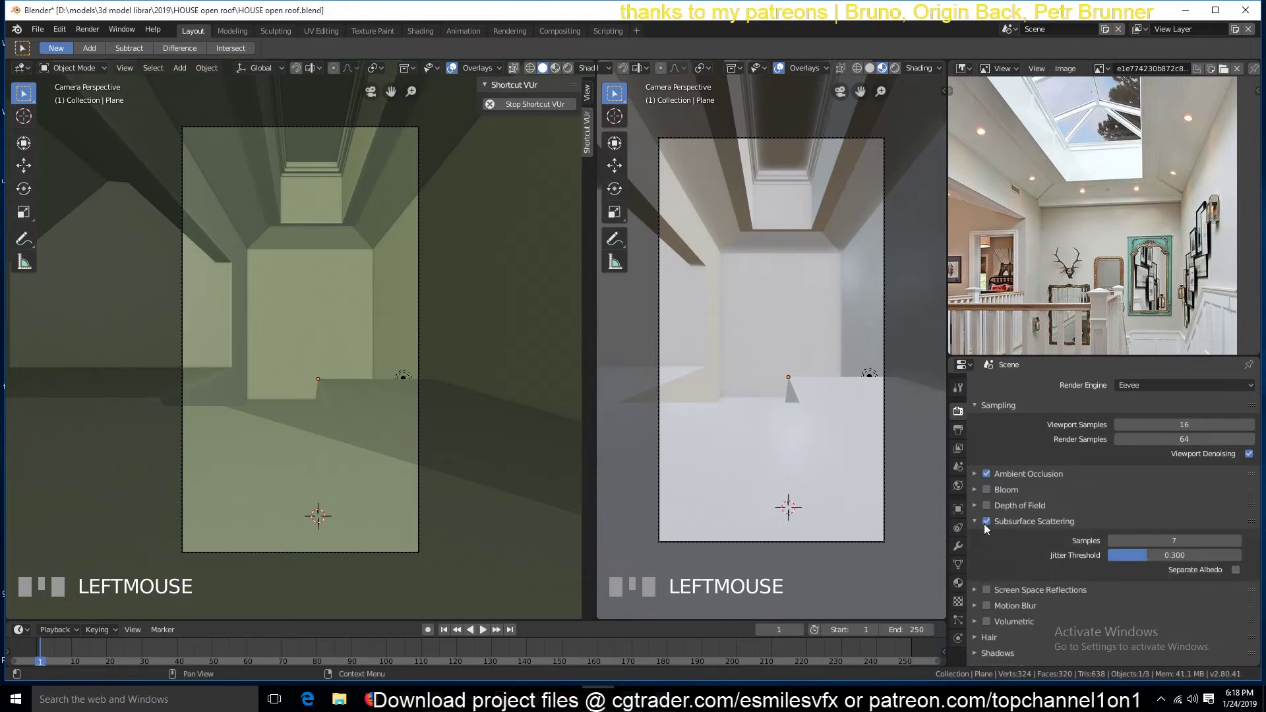
left_click(1011, 519)
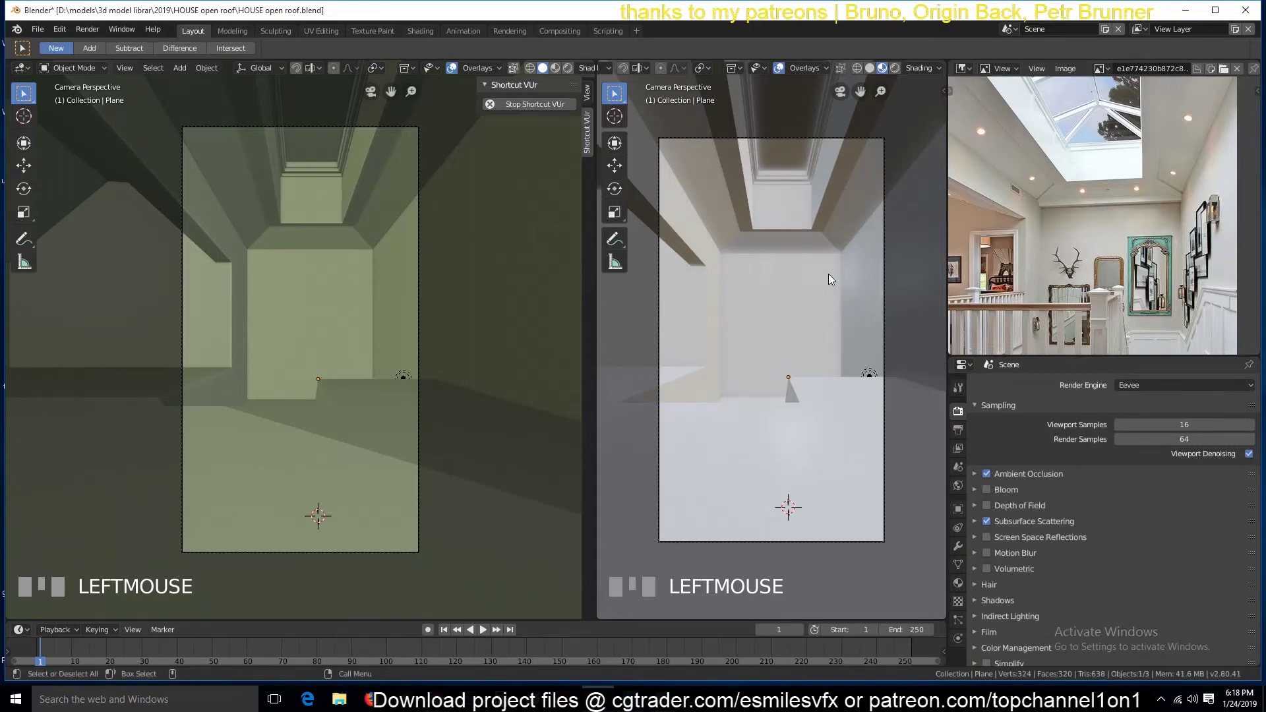
key("ctrl+s")
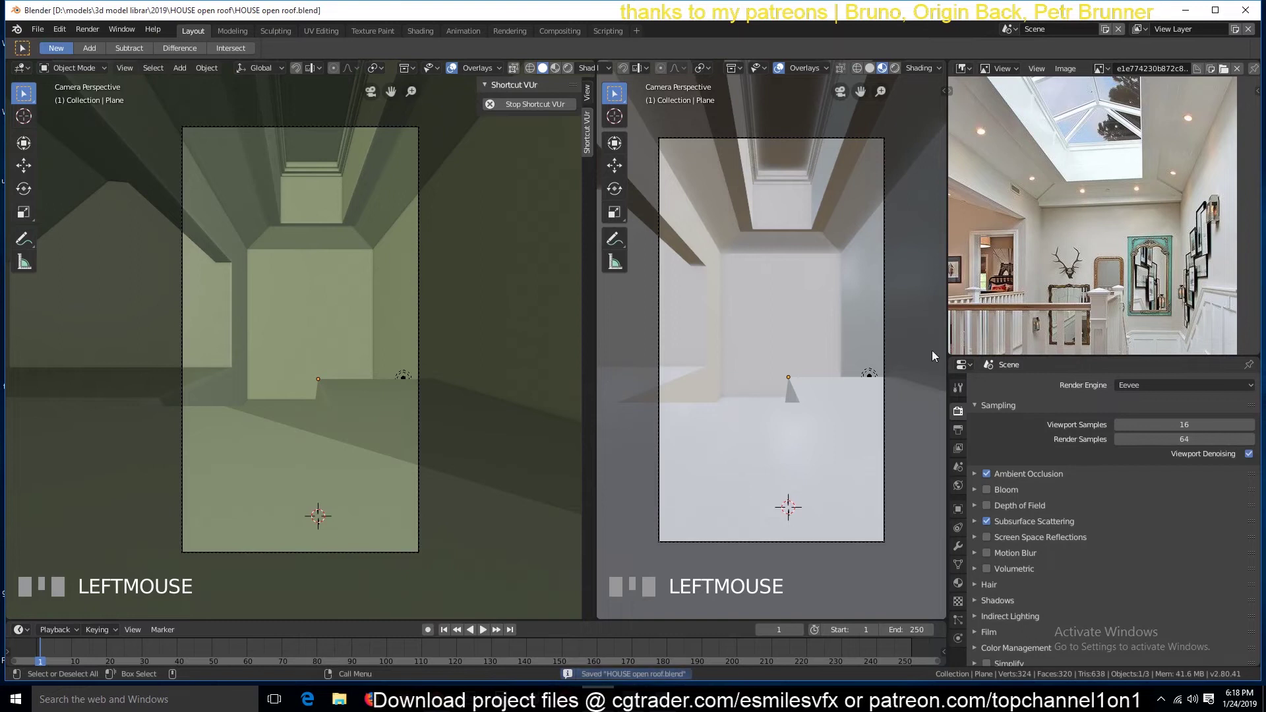
Examine the stair railing and newel post in the reference photo and frame the empty space beside the room from above
middle_click_drag(1060, 285, 1074, 148)
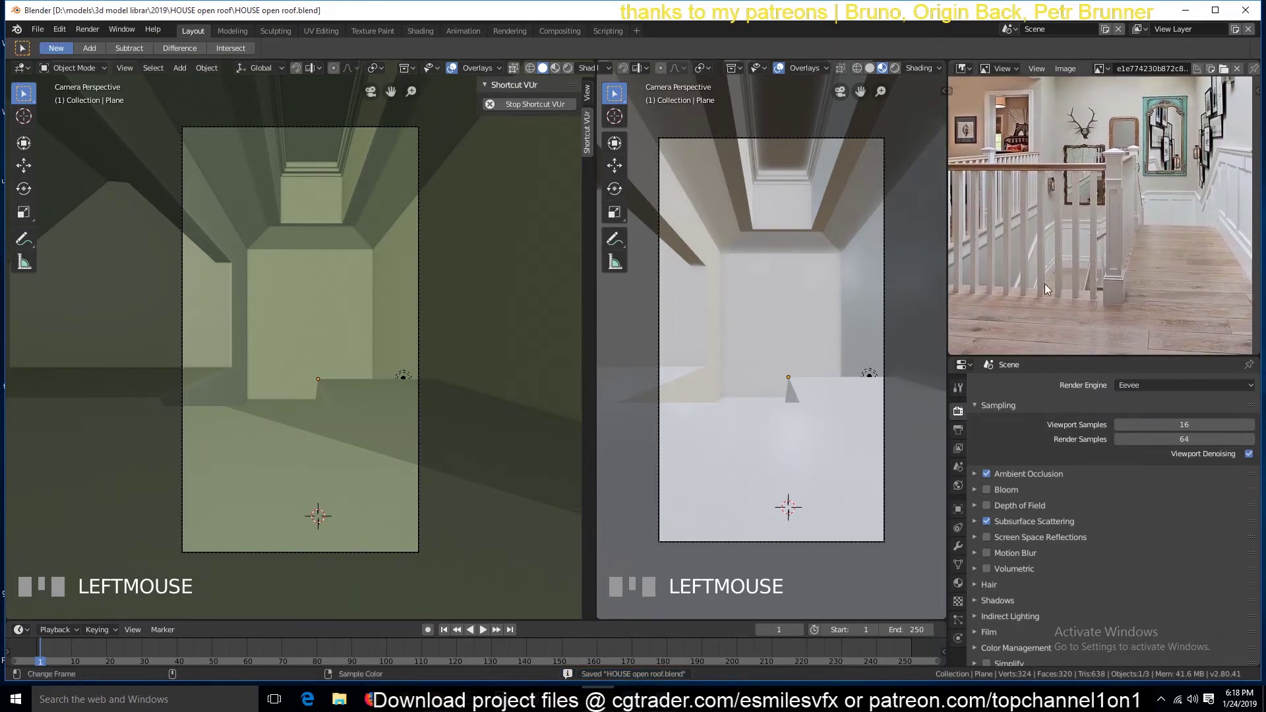
scroll(1055, 277, "up", 2)
middle_click_drag(1067, 271, 1061, 210)
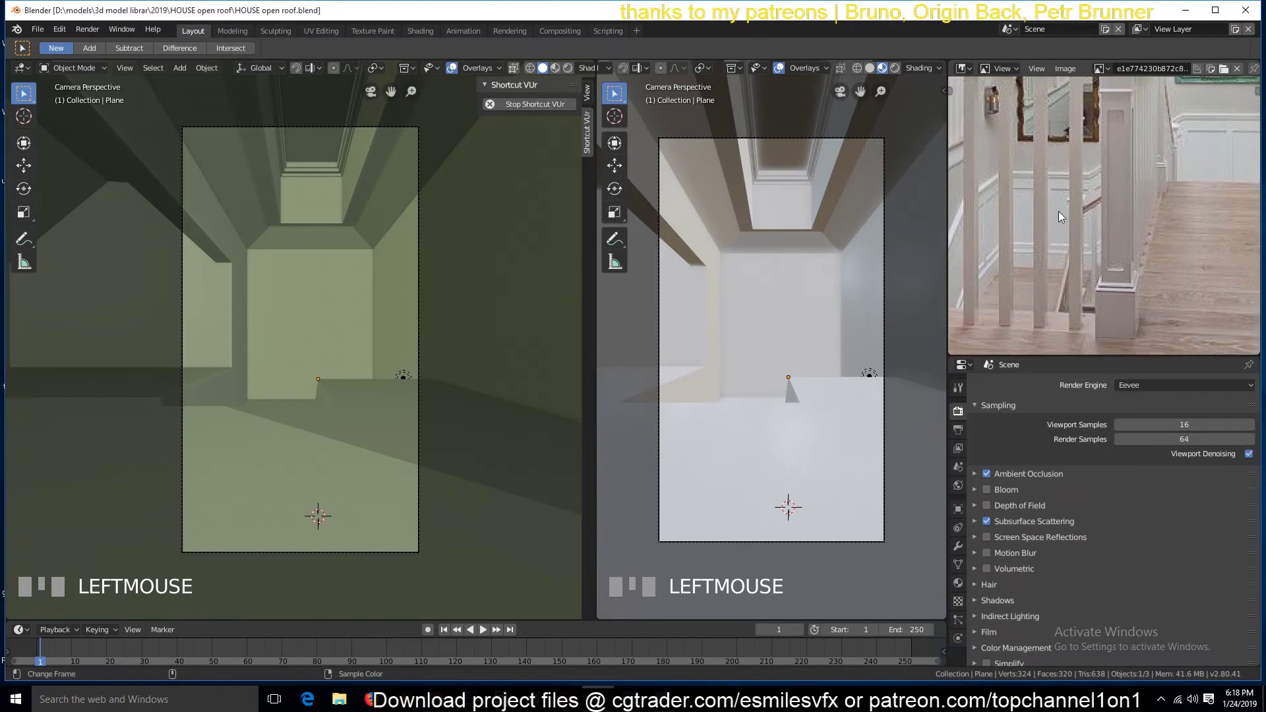
scroll(410, 375, "down", 3)
key("KP_7")
scroll(359, 395, "down", 3)
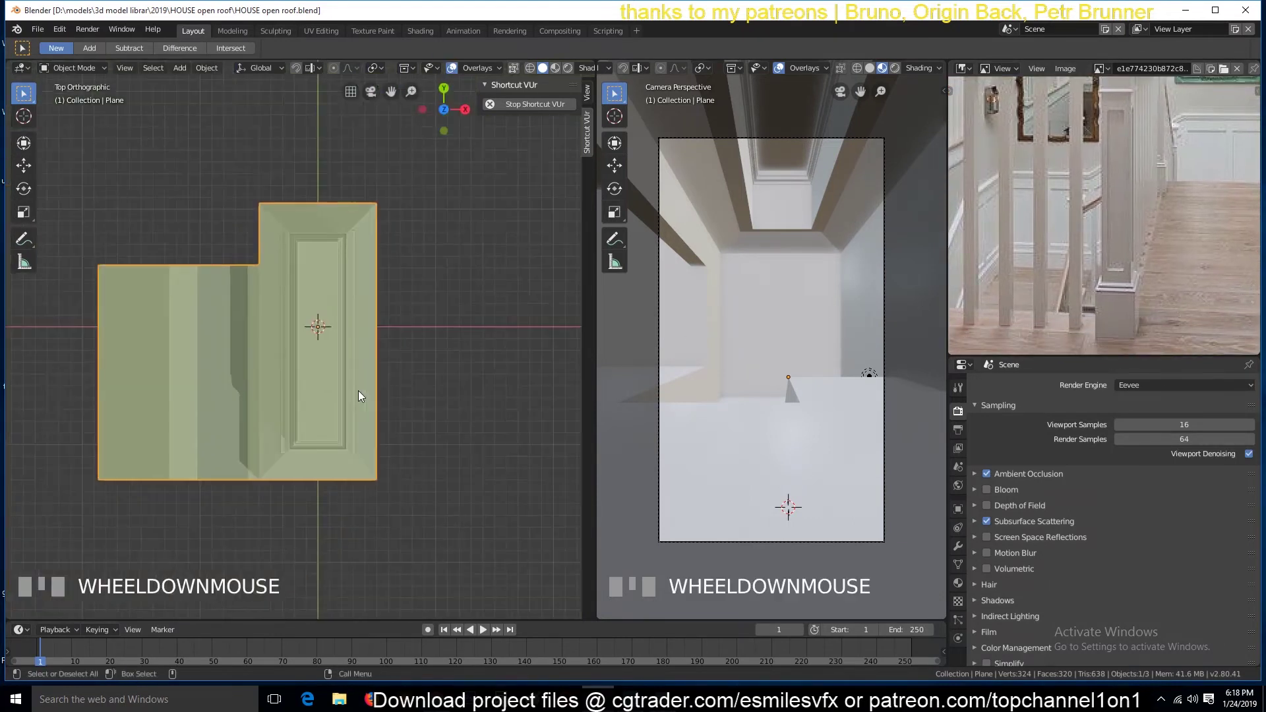
middle_click_drag(424, 320, 184, 322)
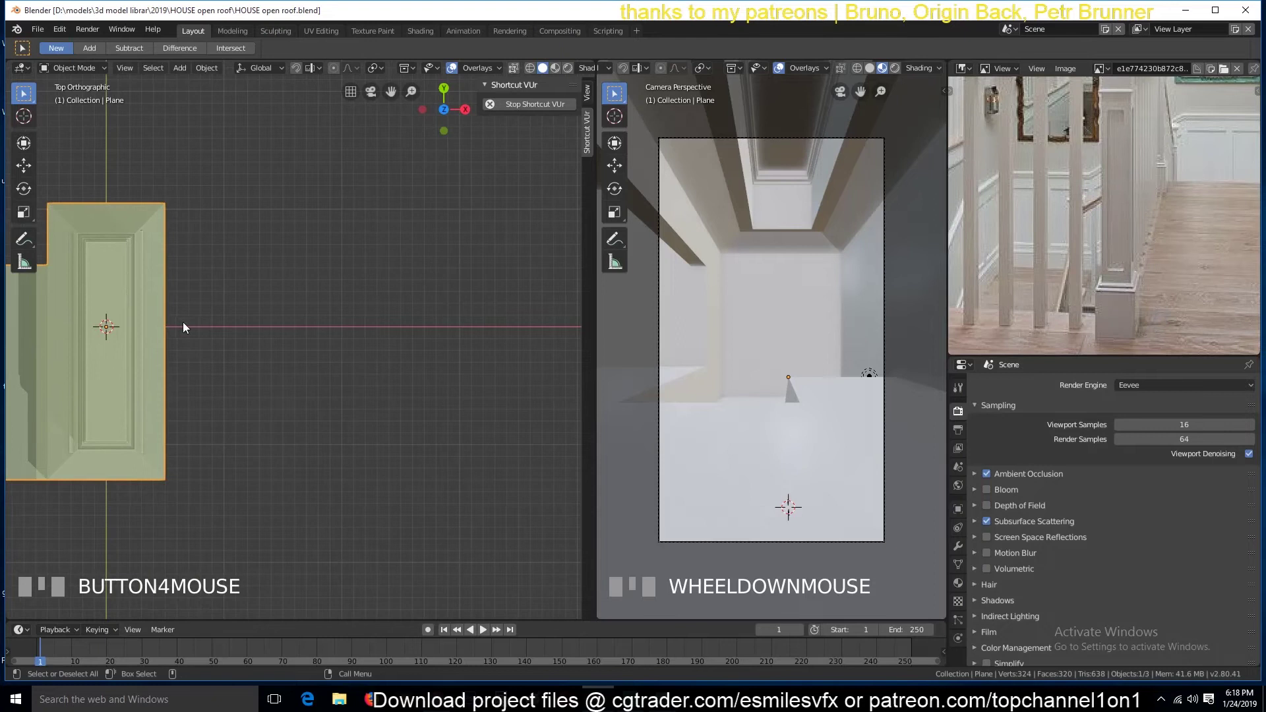
Add a new plane, place it in the empty space beside the room along +X, and scale it down
key("alt+a")
key("shift+a")
mouse_move(302, 323)
left_click(370, 329)
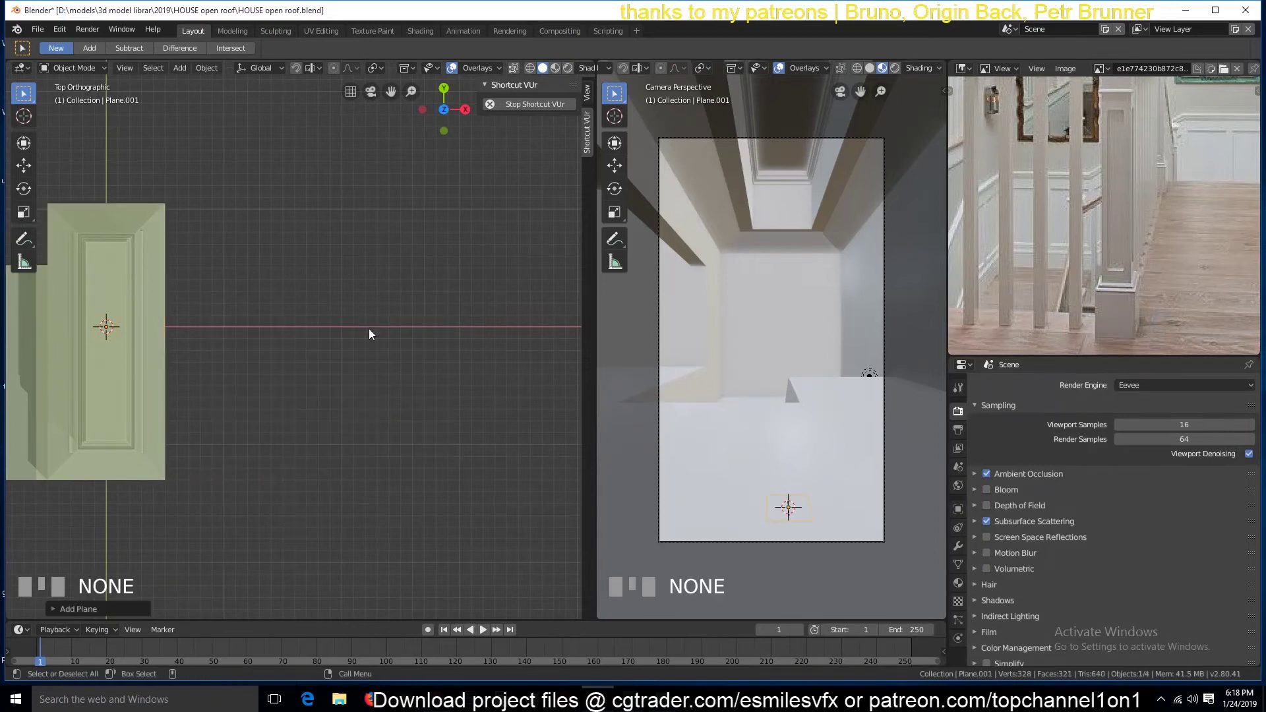
key("g")
left_click(435, 342)
key("s")
left_click(412, 355)
key("KP_Decimal")
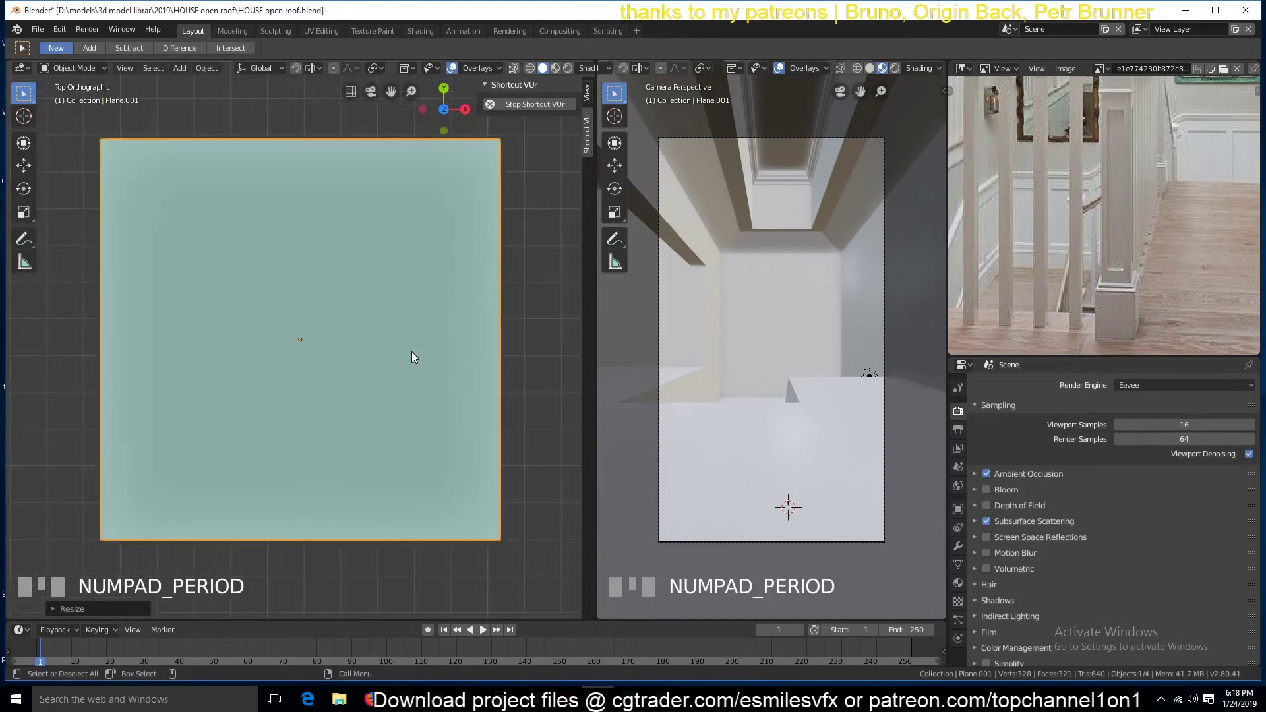
Move the plane along the global Y axis until it sits centred on the X axis
scroll(416, 363, "down", 2)
scroll(417, 366, "down", 3)
middle_click_drag(402, 338, 343, 230)
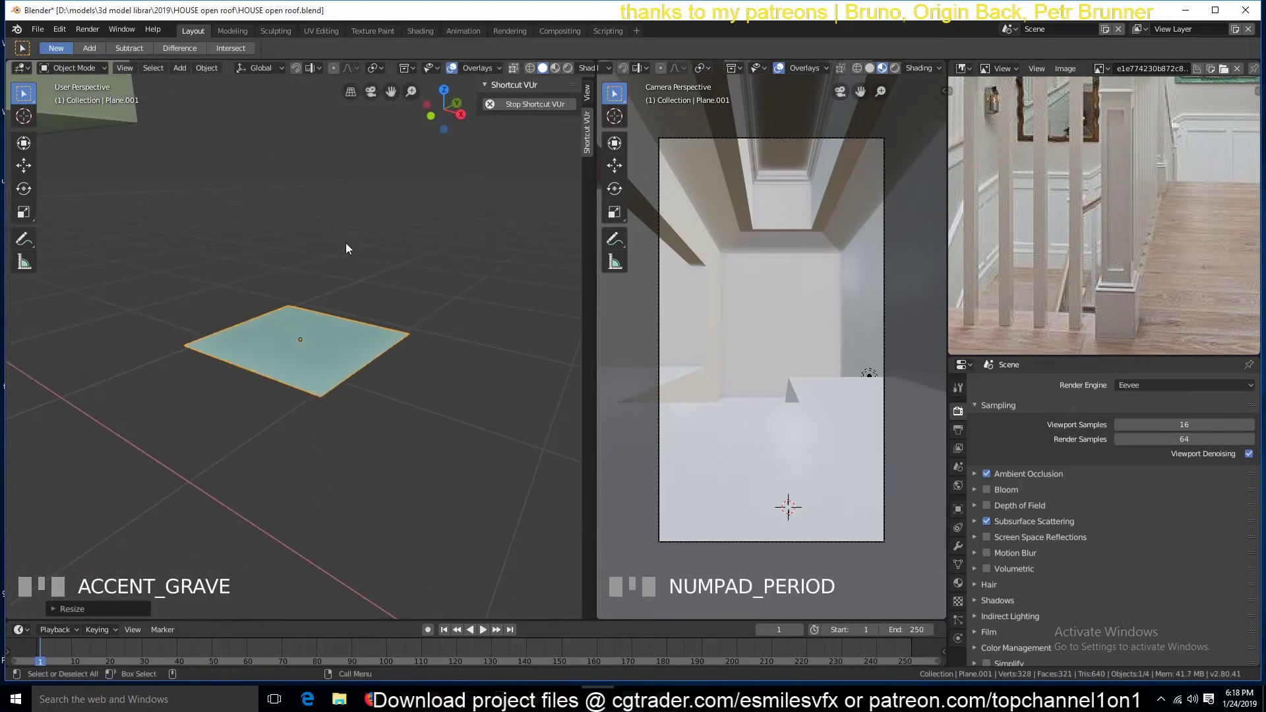
key("g")
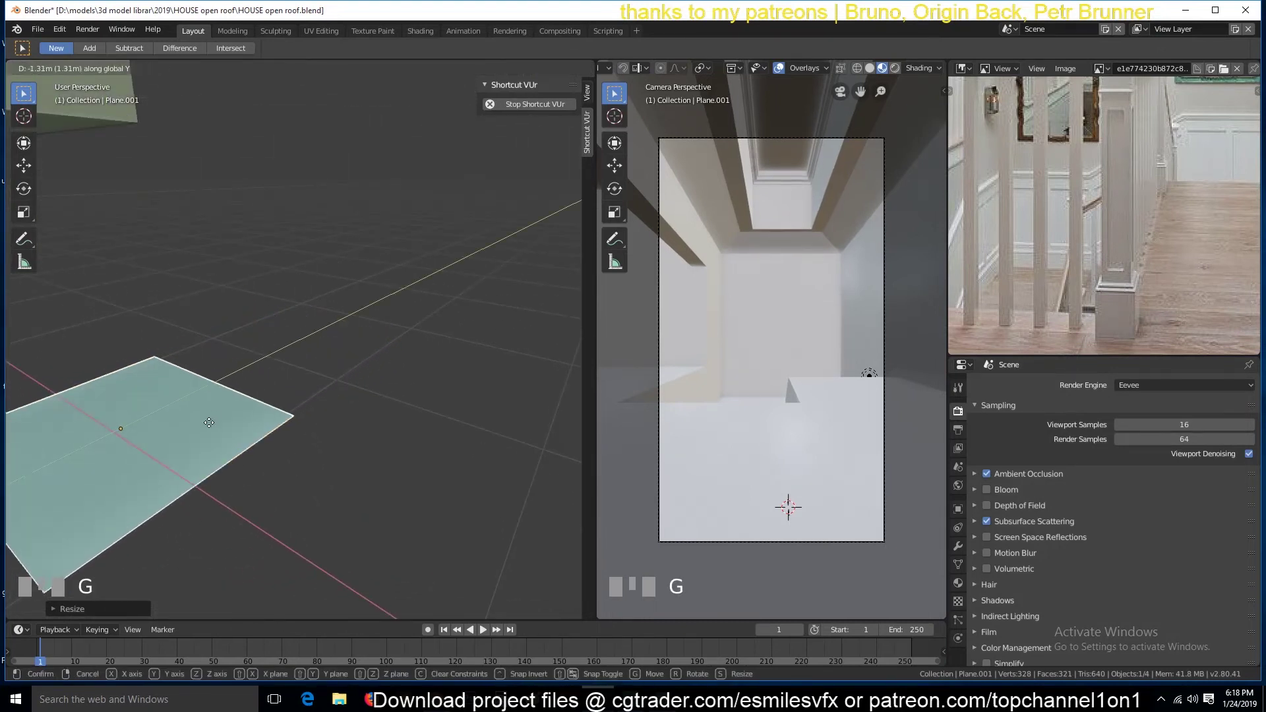
left_click(210, 433)
scroll(282, 441, "down", 4)
key("grave")
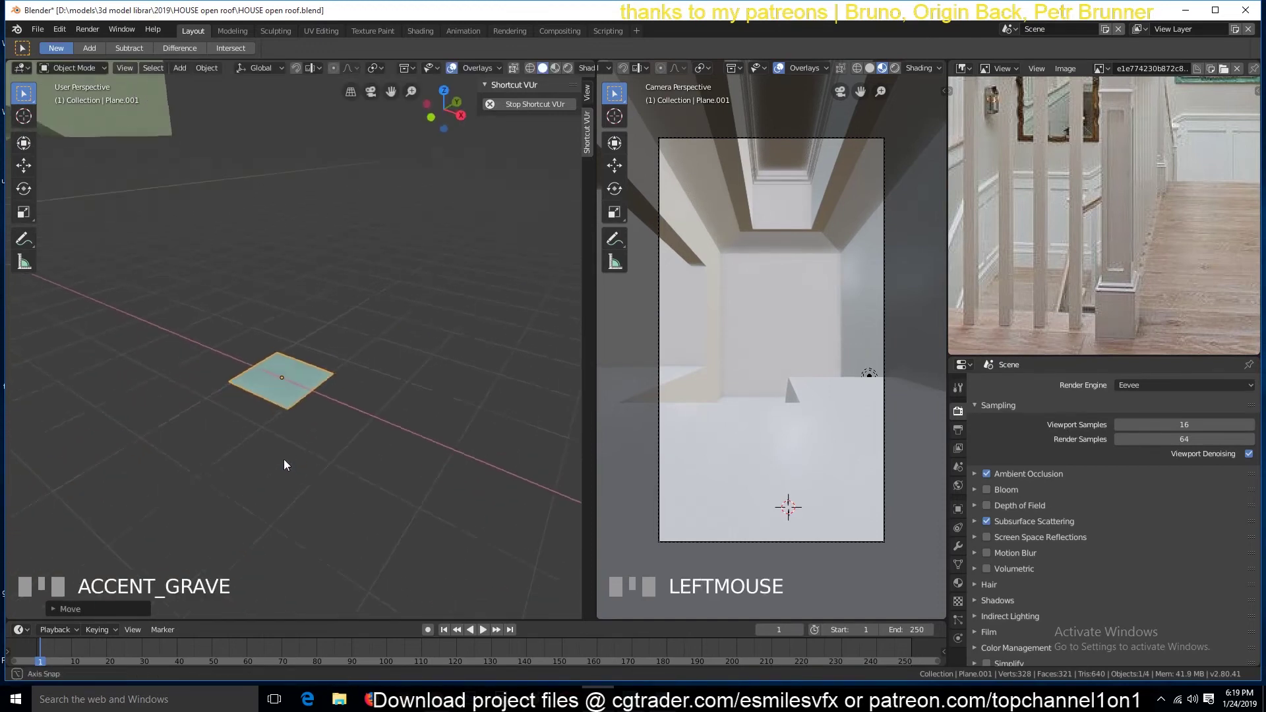
Extrude the plane upward in front view and adjust its top face to make a block about 2 m tall
scroll(285, 475, "down", 2)
key("KP_1")
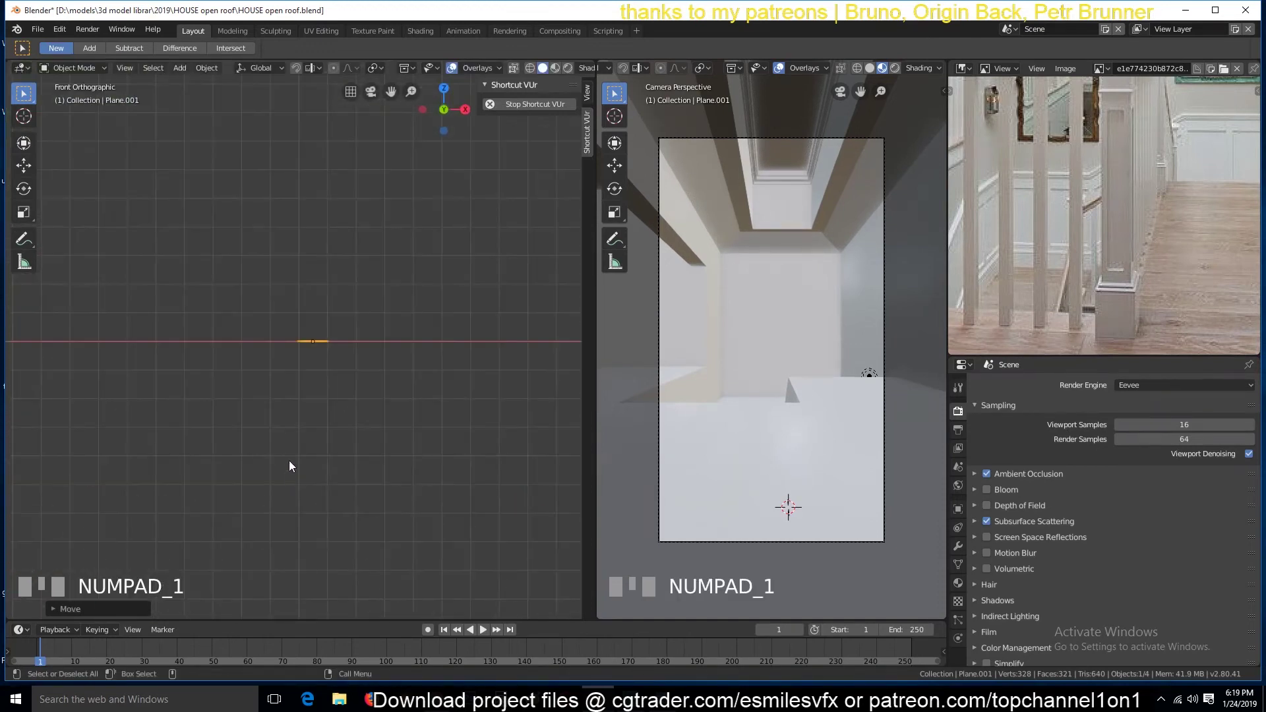
key("Tab")
key("e")
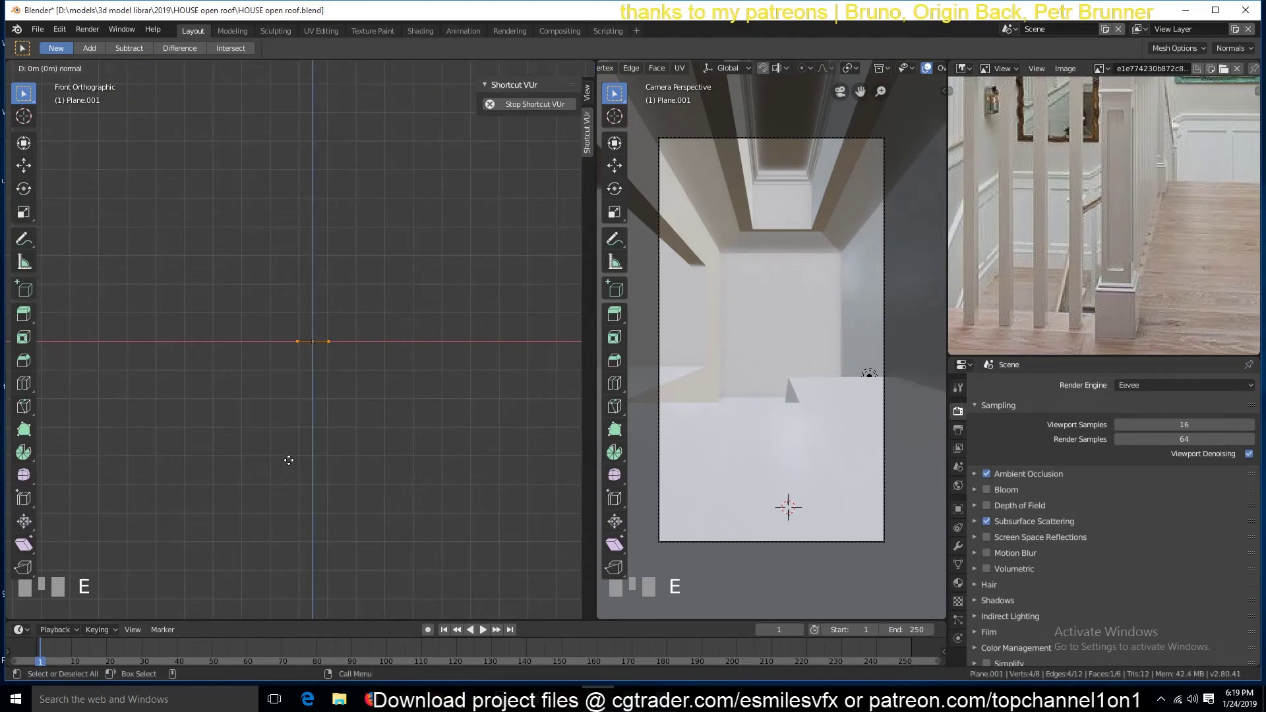
left_click(302, 373, "ctrl")
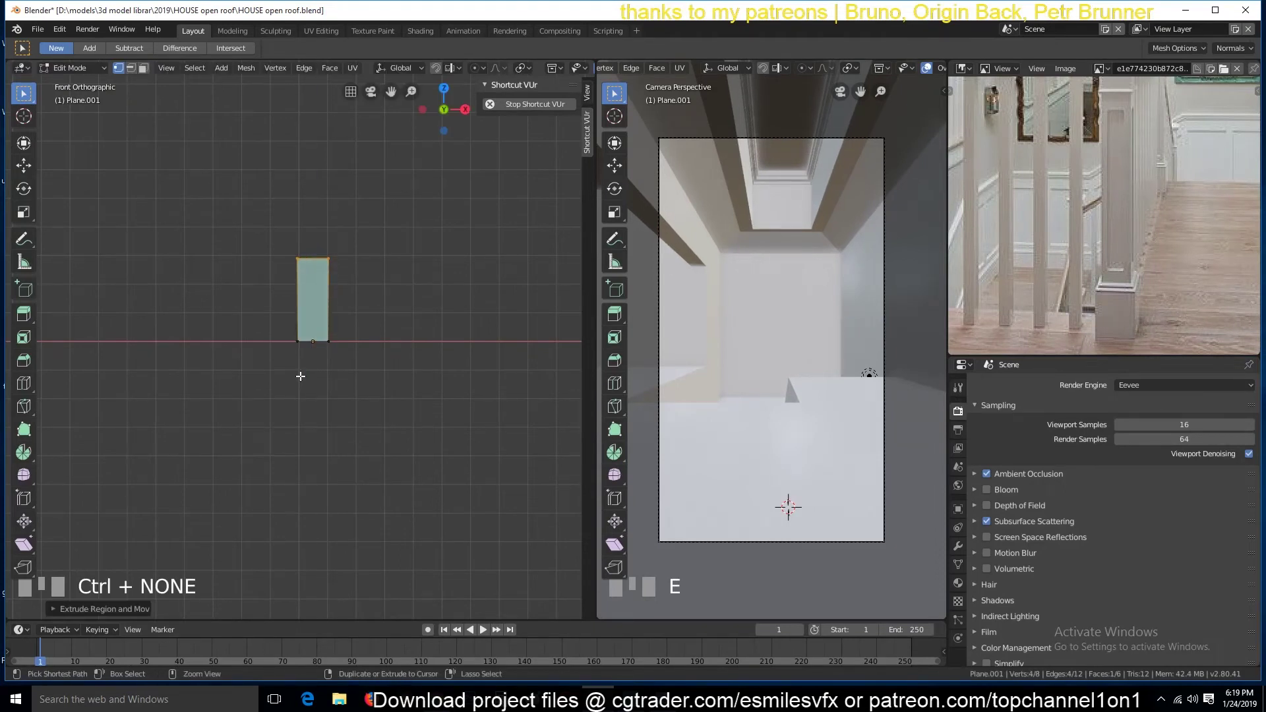
key("g")
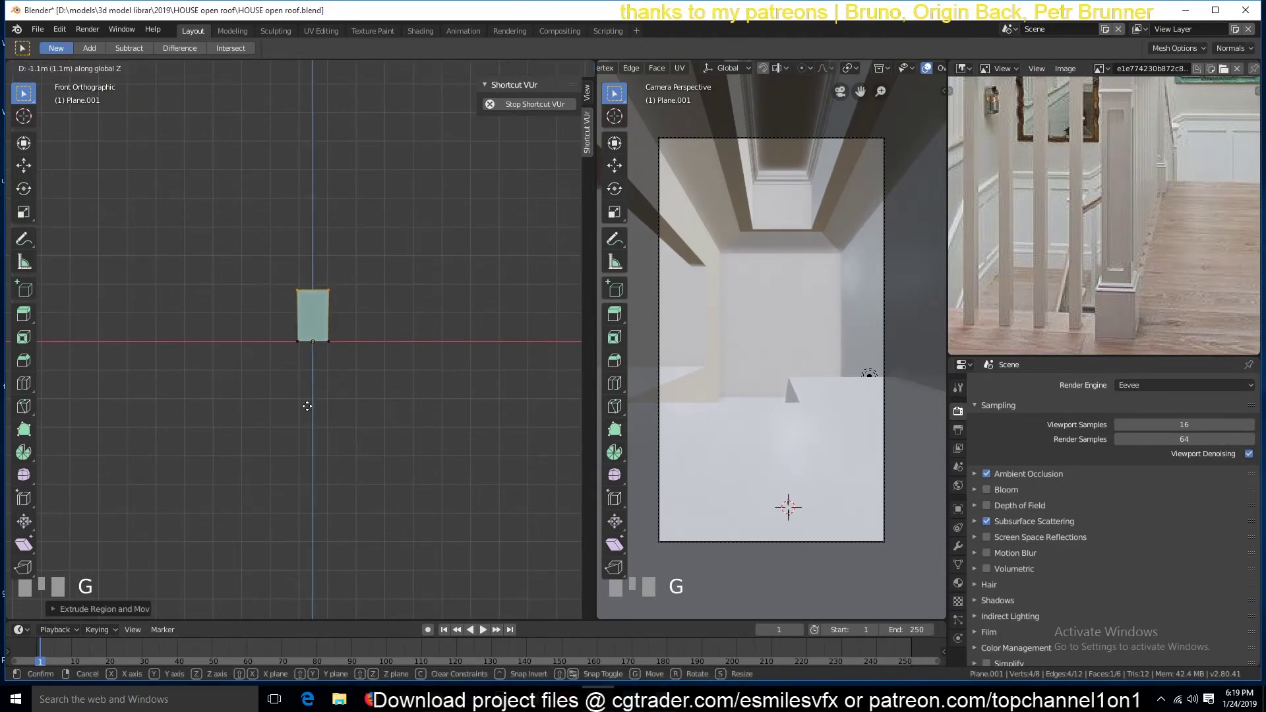
left_click(311, 399, "ctrl")
scroll(303, 464, "up", 2)
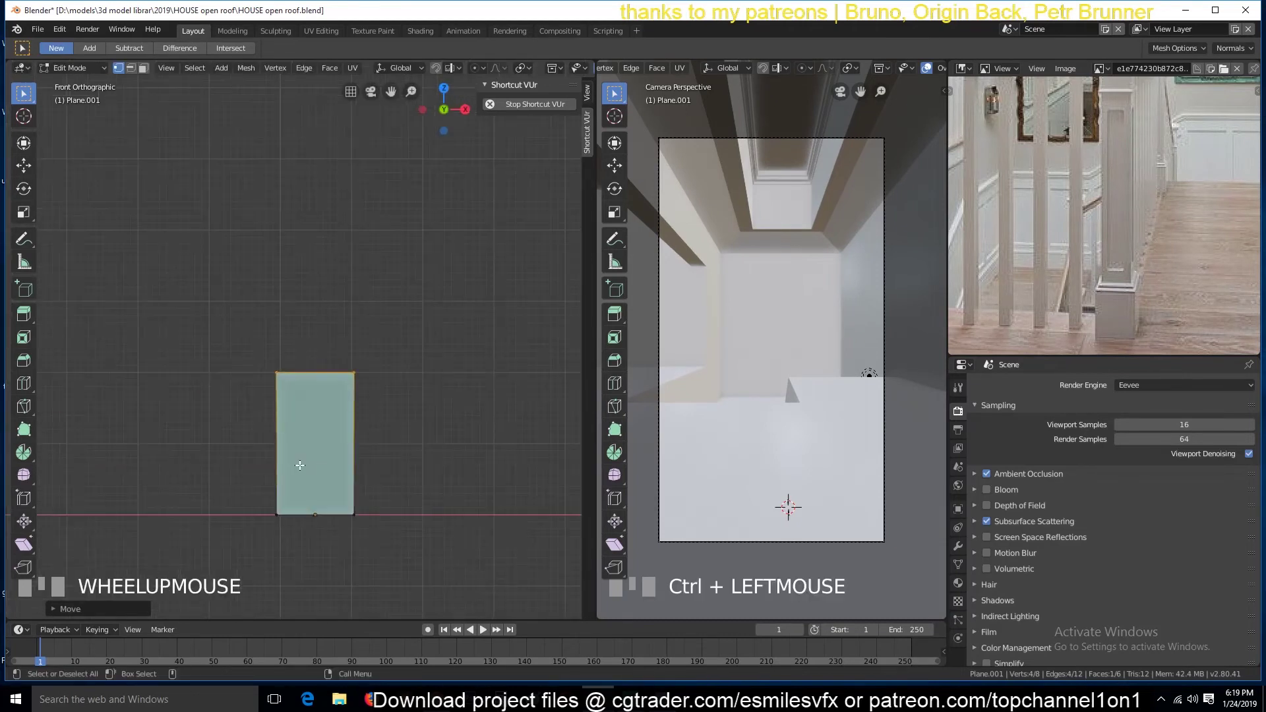
Apply the block's rotation and scale, and save the file
middle_click_drag(303, 464, 293, 488)
scroll(292, 488, "up", 2)
key("Tab")
key("ctrl+a")
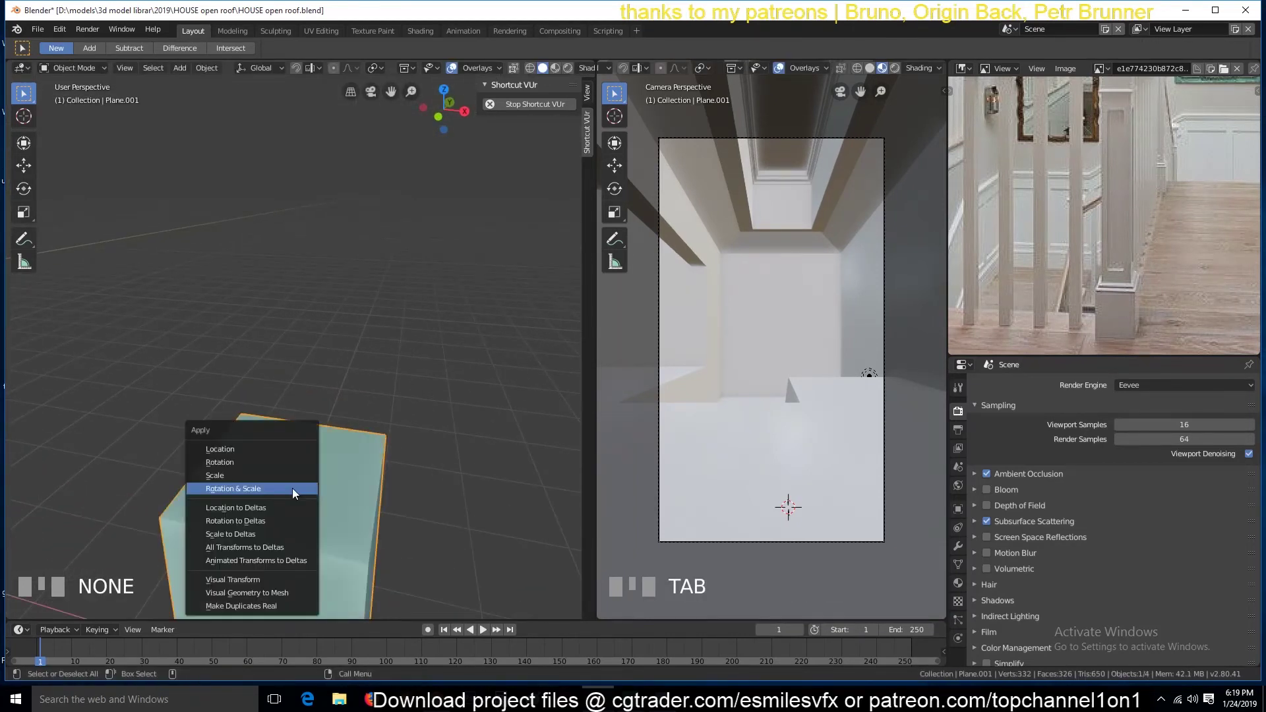
left_click(293, 488)
key("ctrl+s")
Extrude the block's top face upward by about 0.13 m to form a cap
key("Tab")
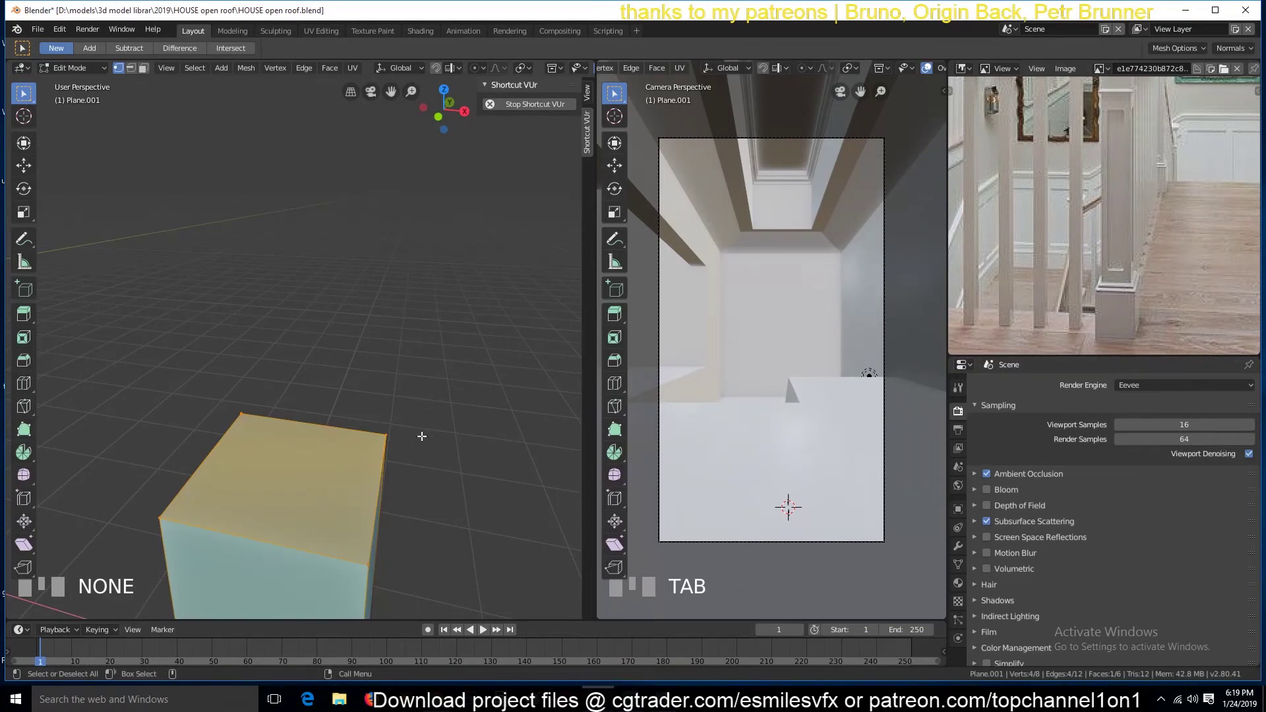
key("grave")
key("e")
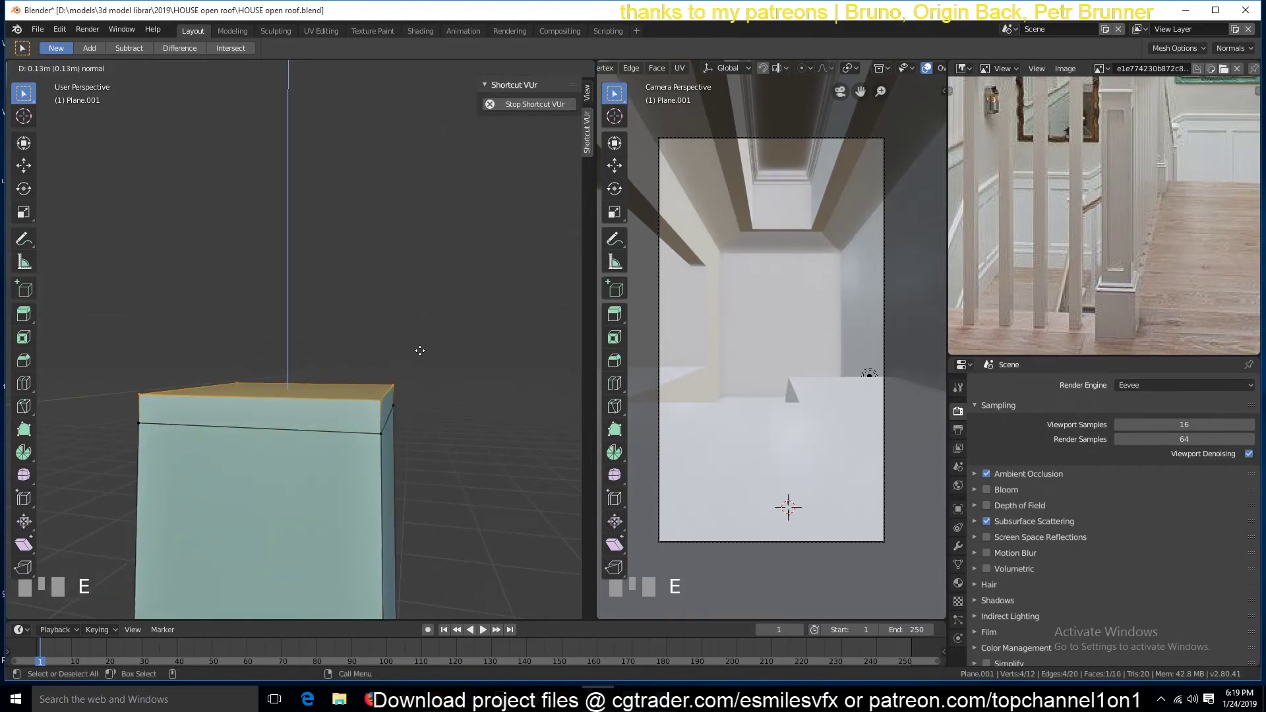
left_click(420, 351)
Bevel the edge loop below the cap with one segment and an offset of about 0.04 m to create a narrow band
key("2")
left_click(370, 433, "alt")
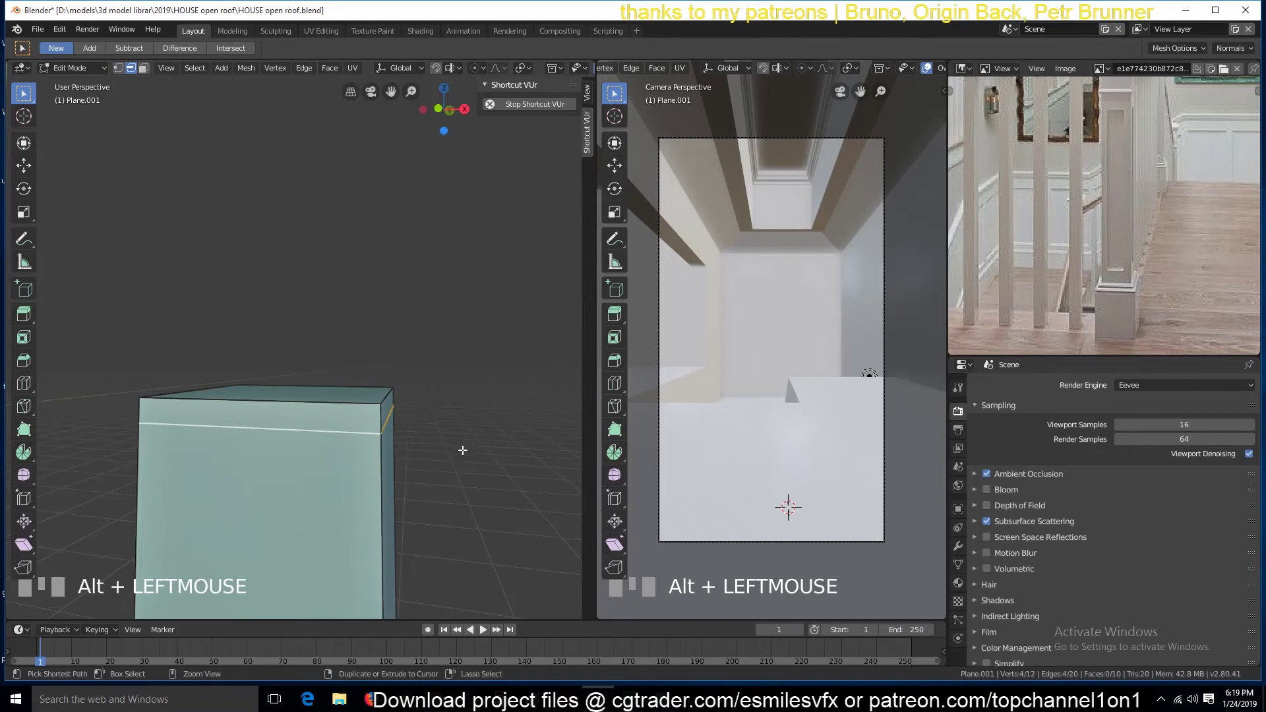
key("ctrl+b")
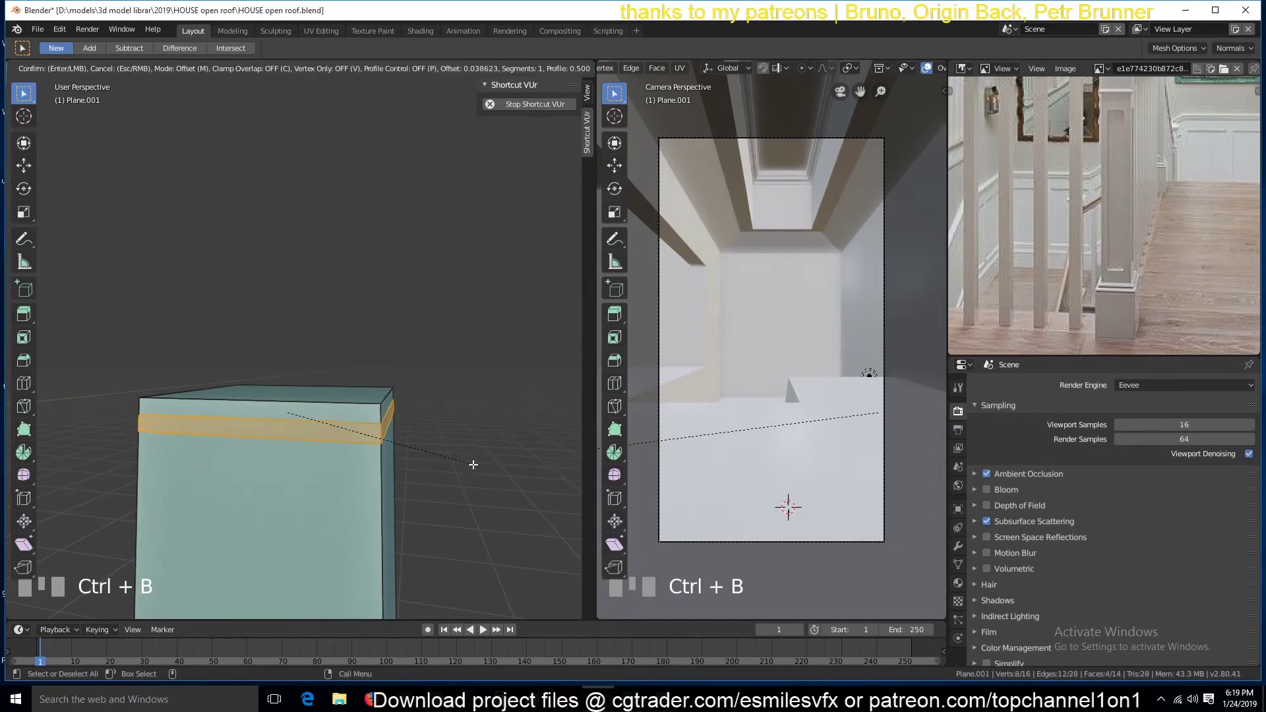
left_click(471, 464)
Extrude the band in place and scale it inward horizontally to cut a groove below the cap, and save the file
scroll(455, 422, "up", 4)
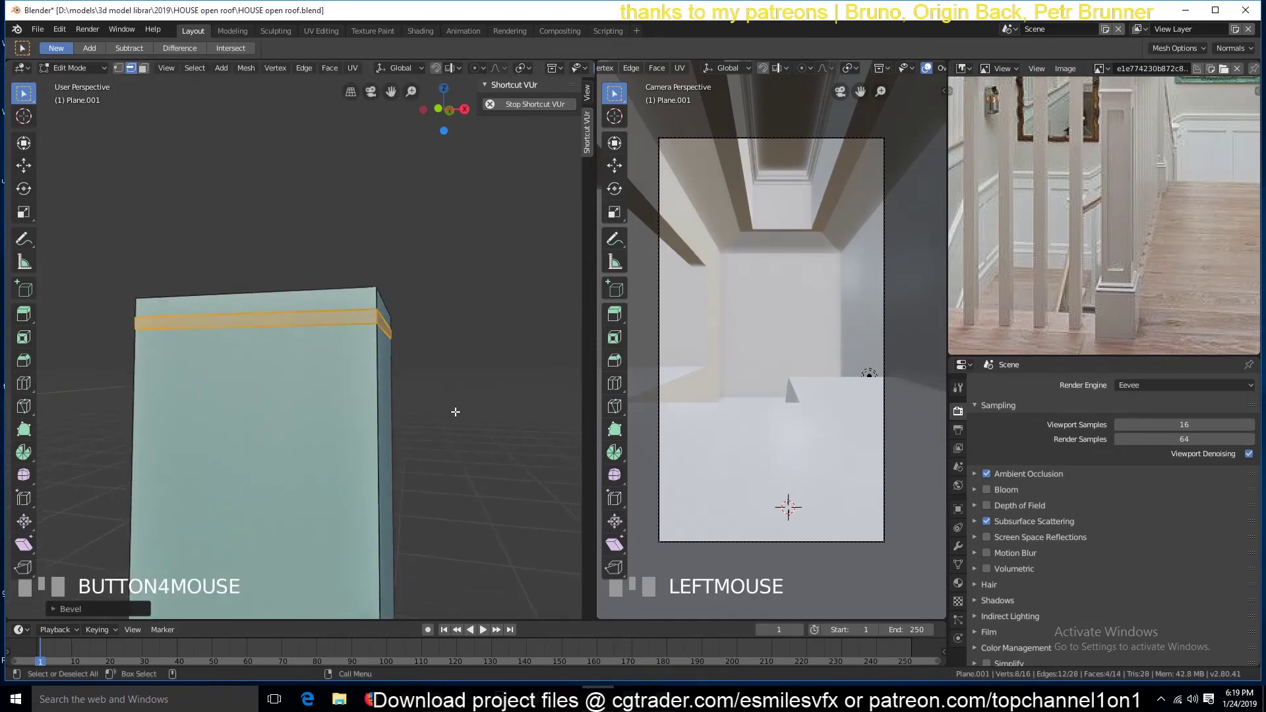
key("s")
left_click(420, 415)
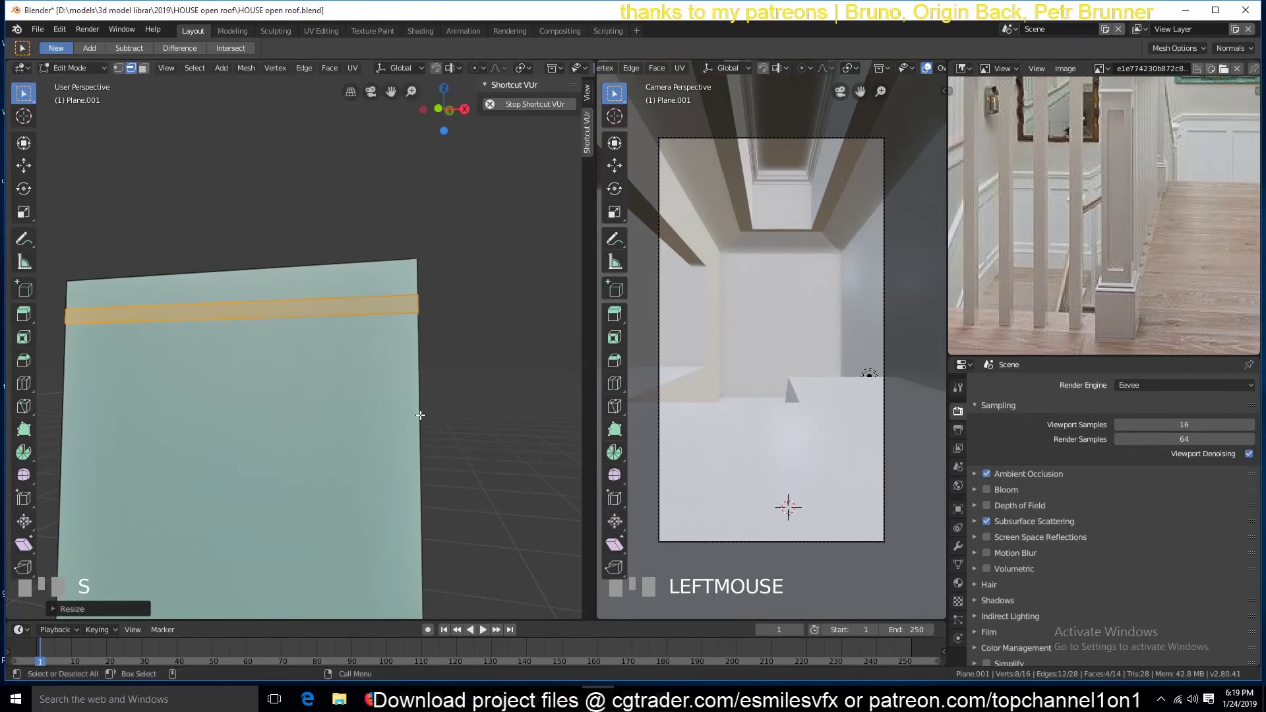
key("e")
right_click(471, 416)
key("s")
key("shift+z")
left_click(500, 350)
key("Tab")
key("grave")
middle_click_drag(458, 331, 417, 387)
right_click(407, 406)
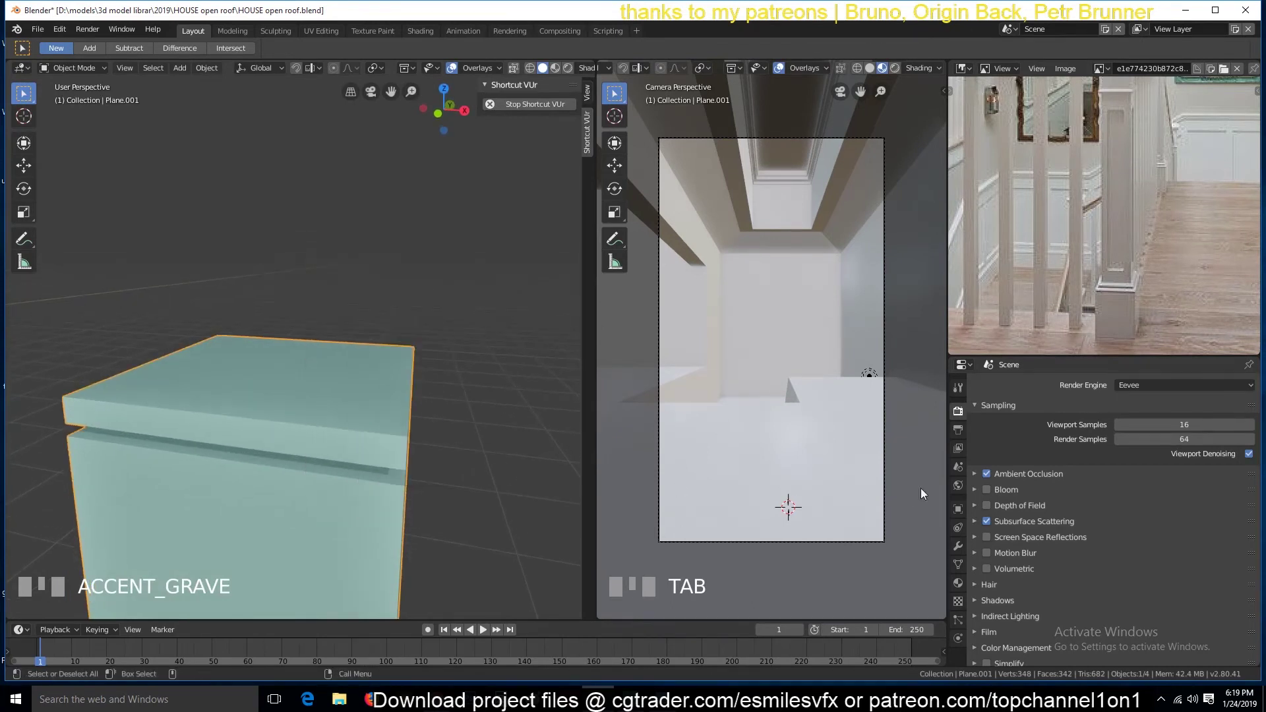
key("ctrl+s")
Add a Bevel modifier to the post with a width of 0.06 m and 2 segments, and save the file
left_click(395, 442)
left_click(959, 545)
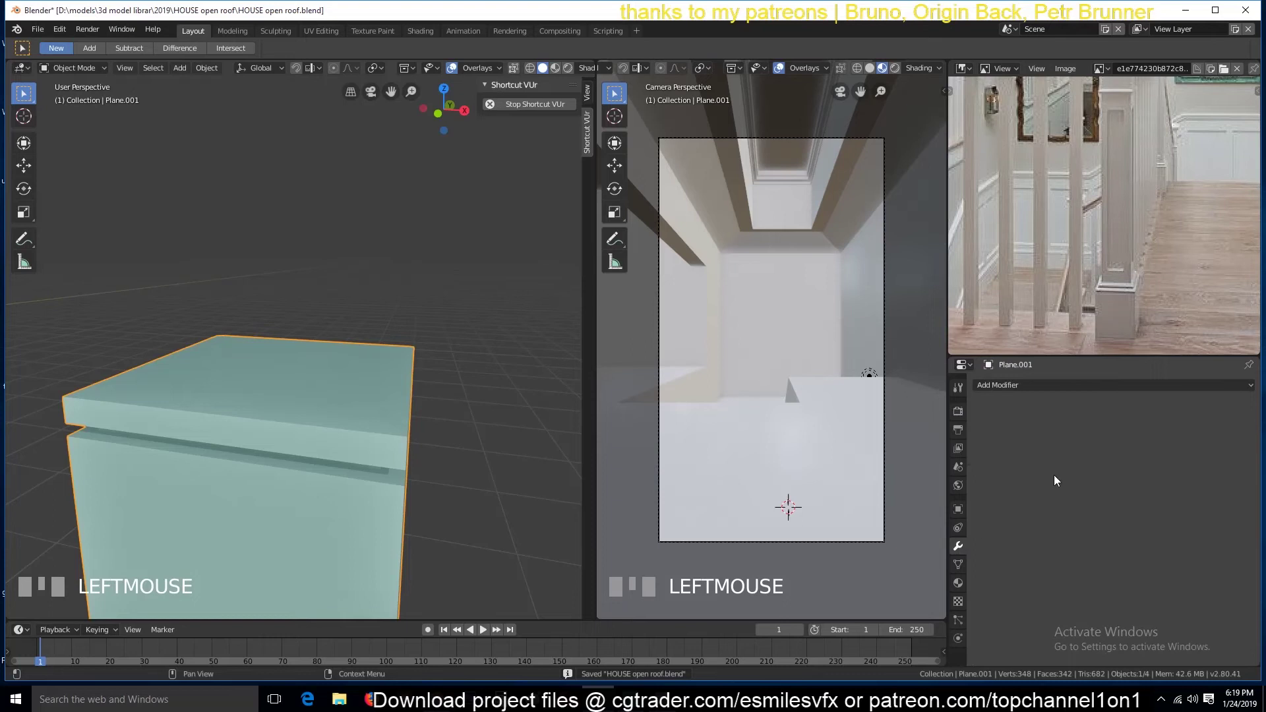
left_click(1083, 386)
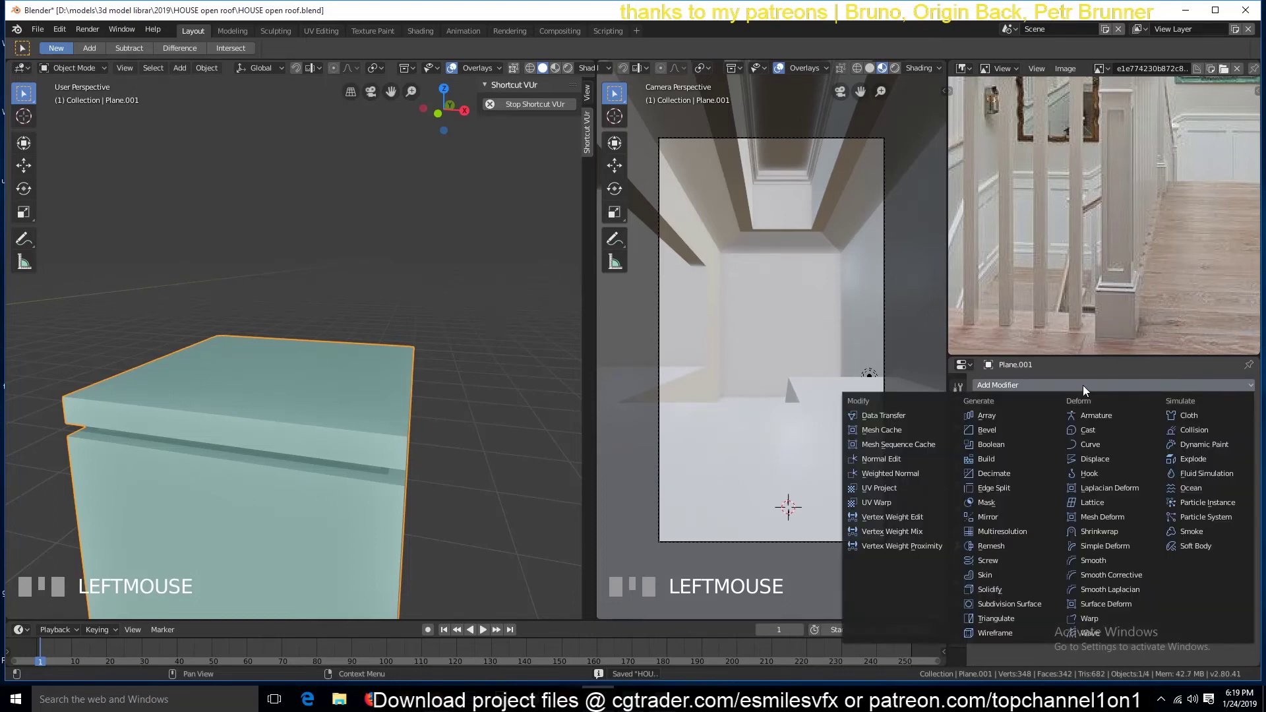
left_click(998, 429)
left_click_drag(1048, 444, 1019, 443)
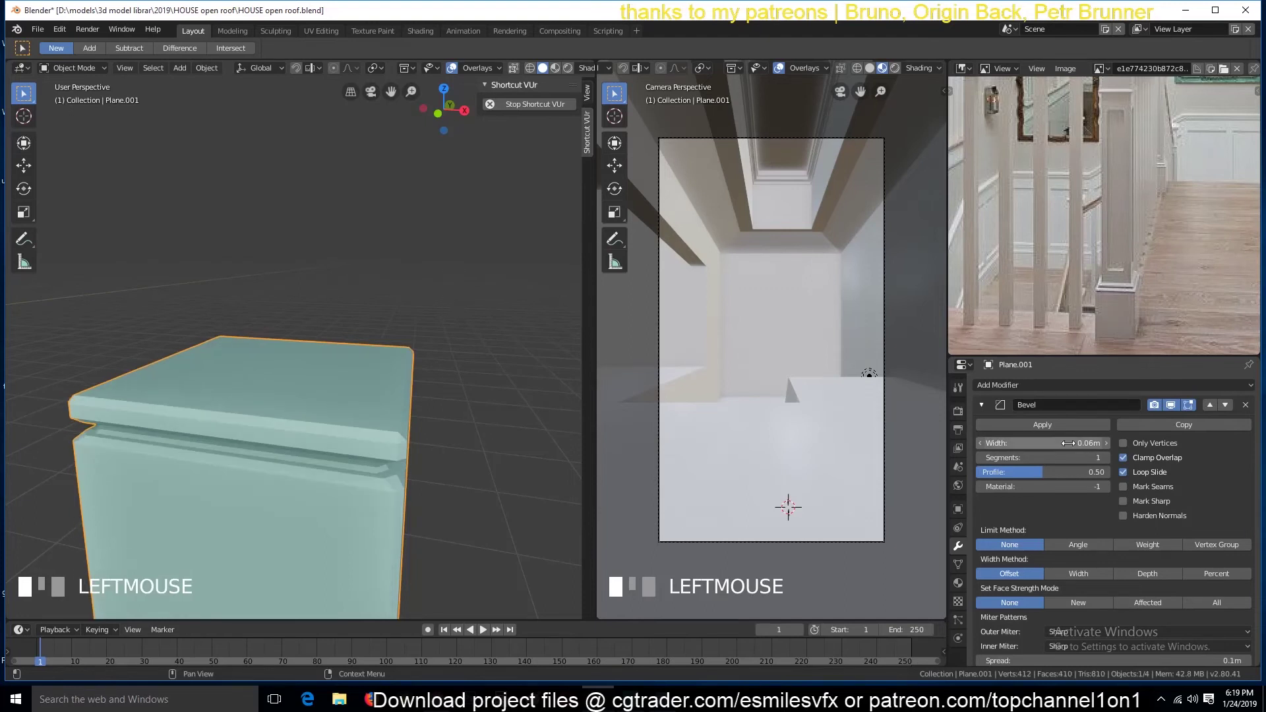
left_click(1107, 458)
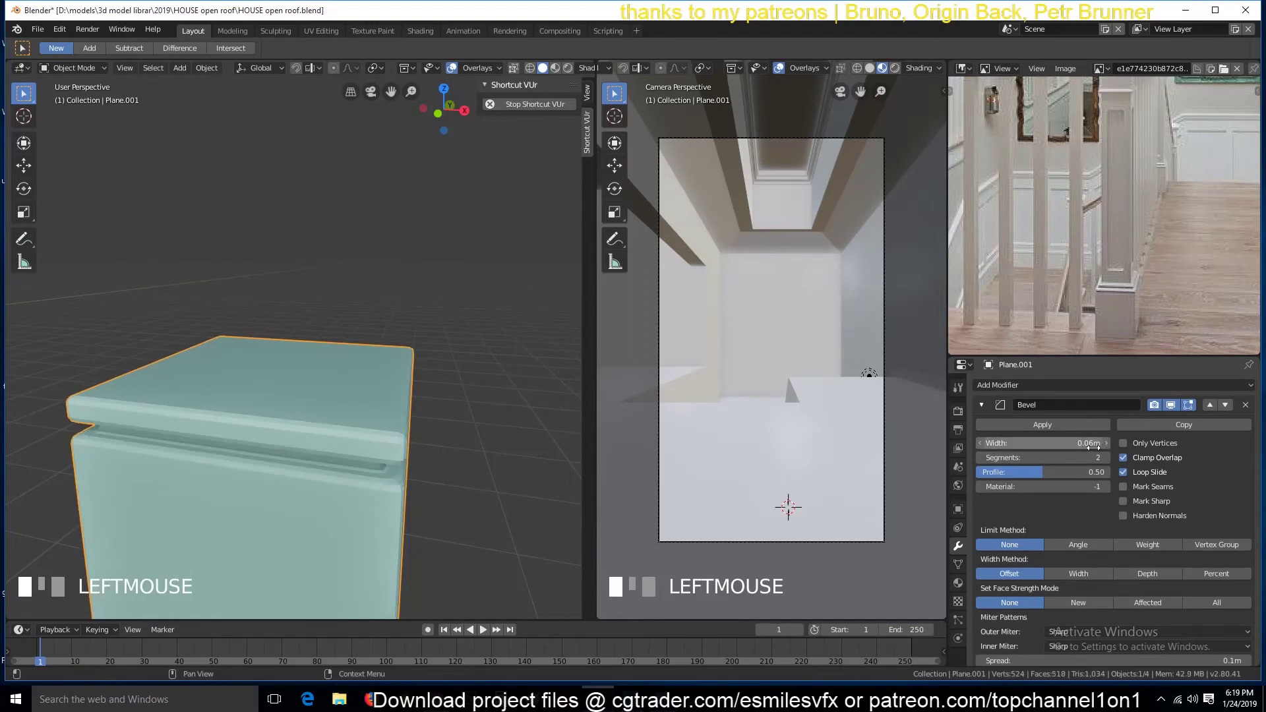
scroll(344, 458, "down", 4)
mouse_move(344, 458)
middle_mouse_down()
mouse_move(432, 436)
mouse_move(348, 478)
middle_mouse_up()
scroll(373, 458, "up", 5)
key("ctrl+s")
Inset the post's top face slightly and extrude the inset face upward by about 0.07 m
scroll(373, 457, "down", 4)
key("Tab")
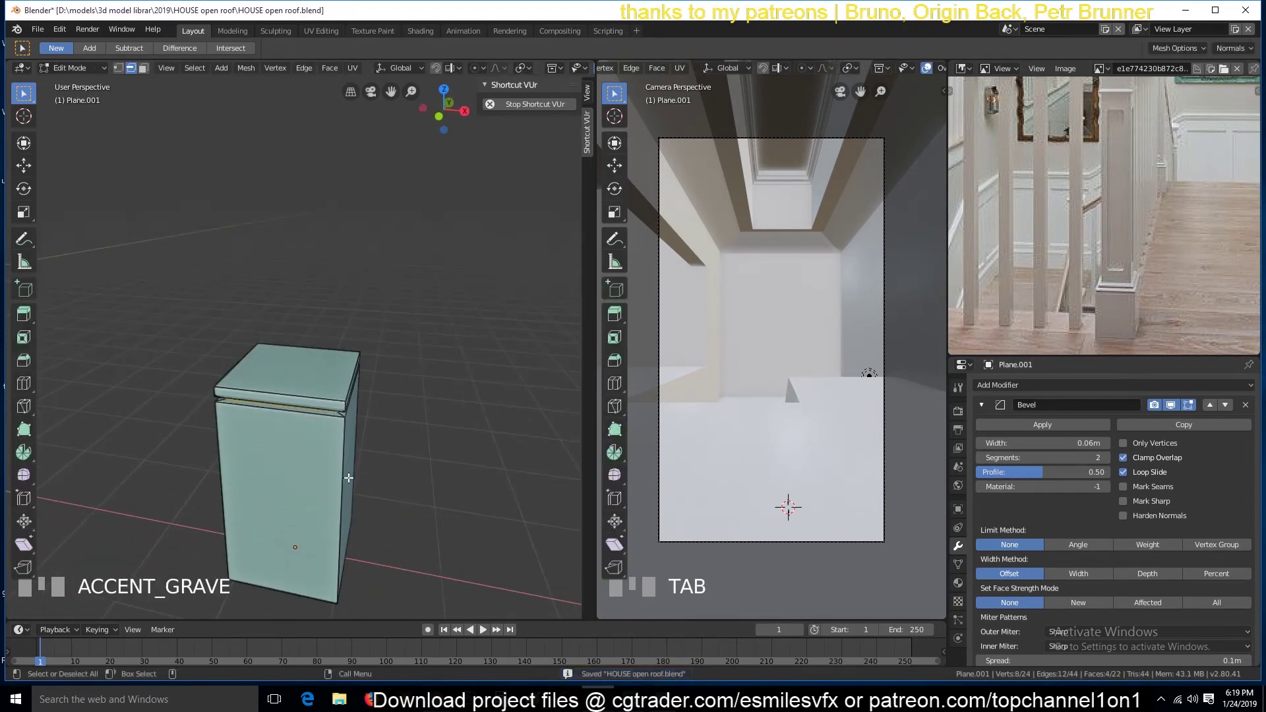
key("3")
left_click(301, 370)
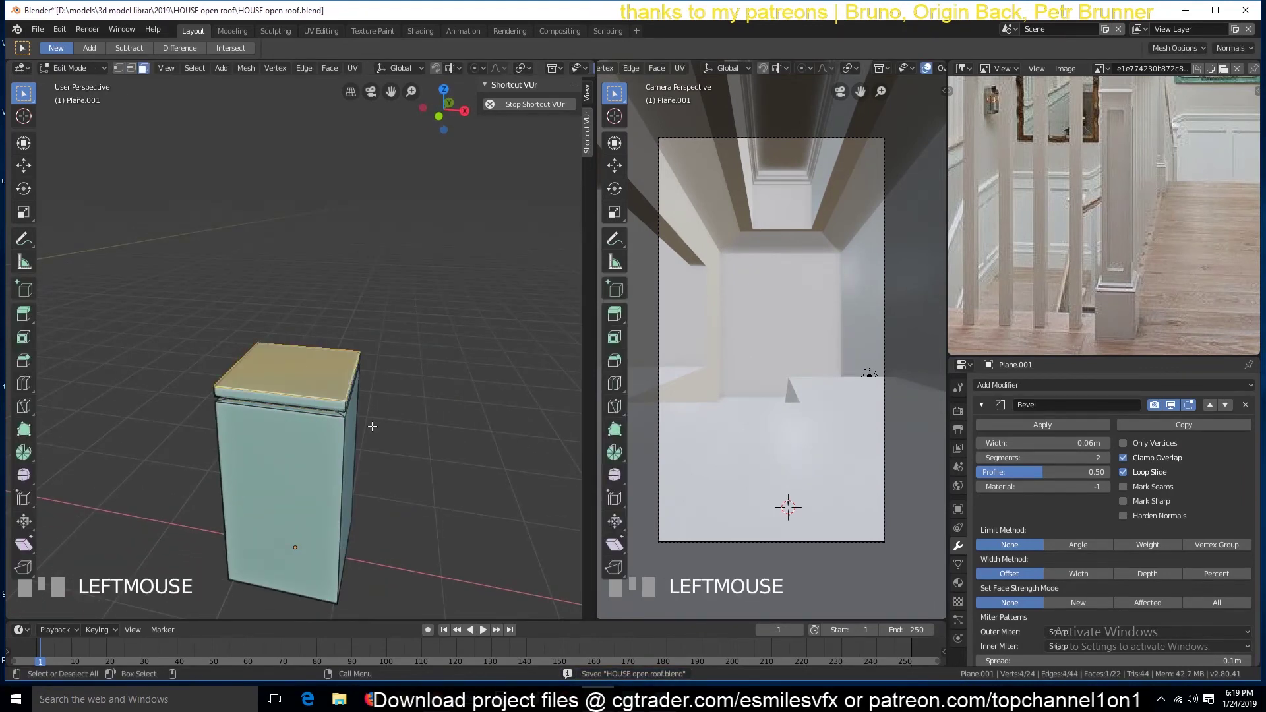
key("i")
left_click(418, 356)
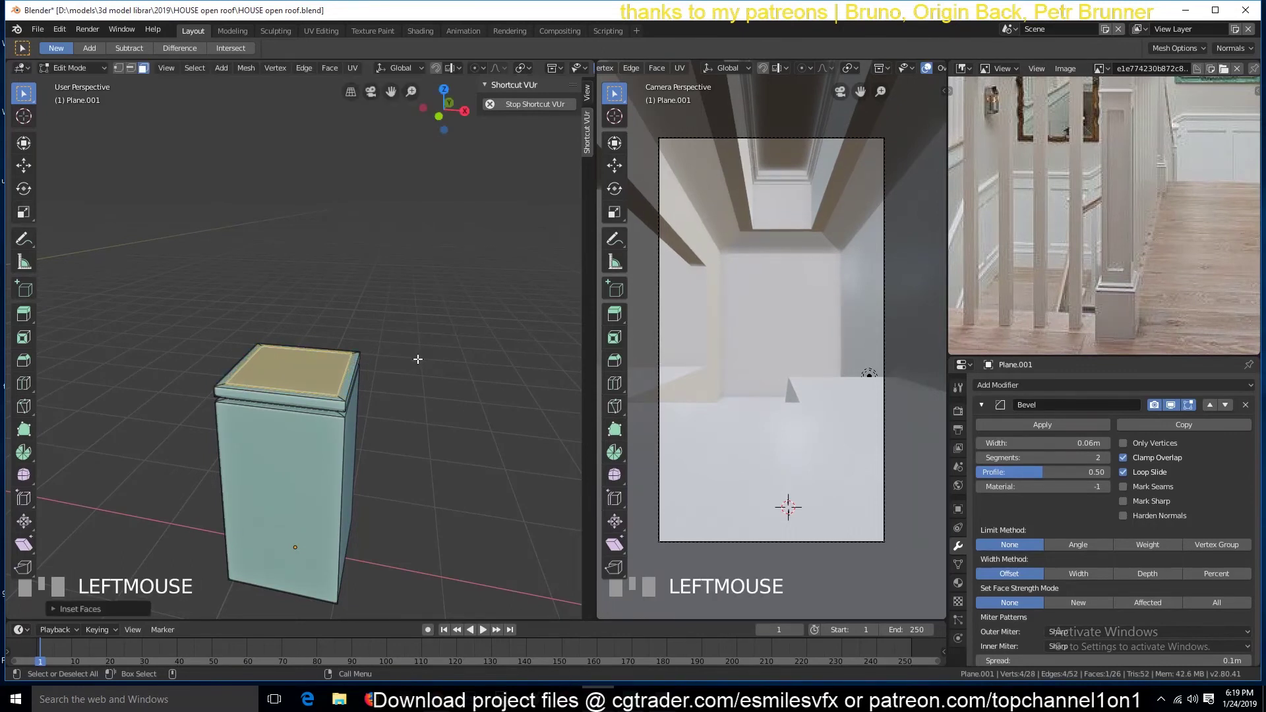
scroll(395, 420, "up", 3)
key("e")
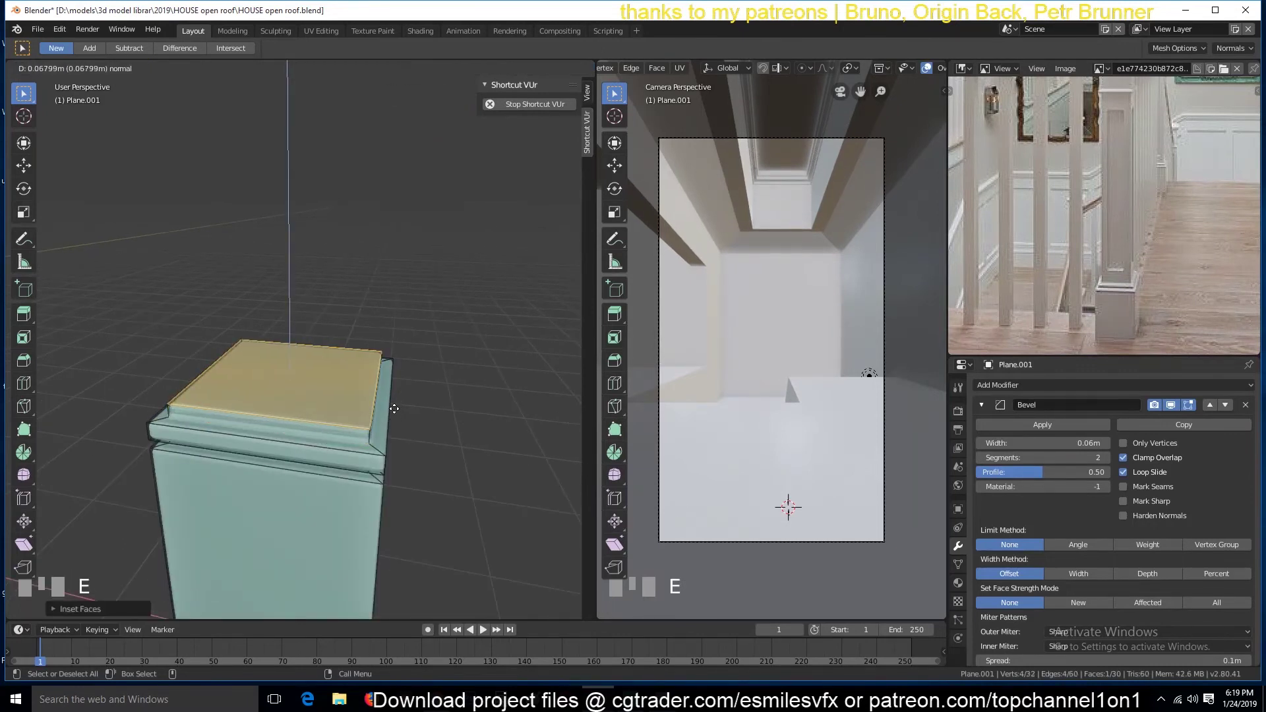
left_click(395, 409)
Extrude the top face in place, scale it outward to about 1.13, and extrude it about 0.14 m up along Z
key("e")
key("s")
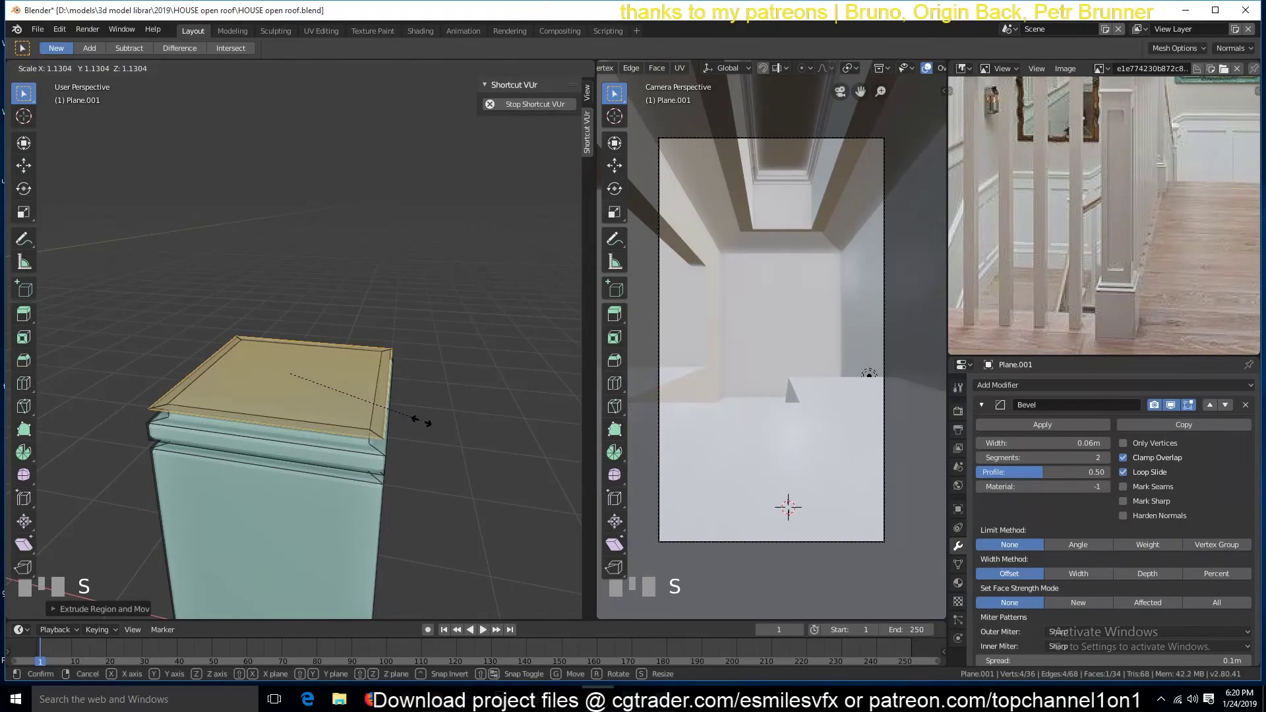
left_click(423, 421)
key("e")
key("z")
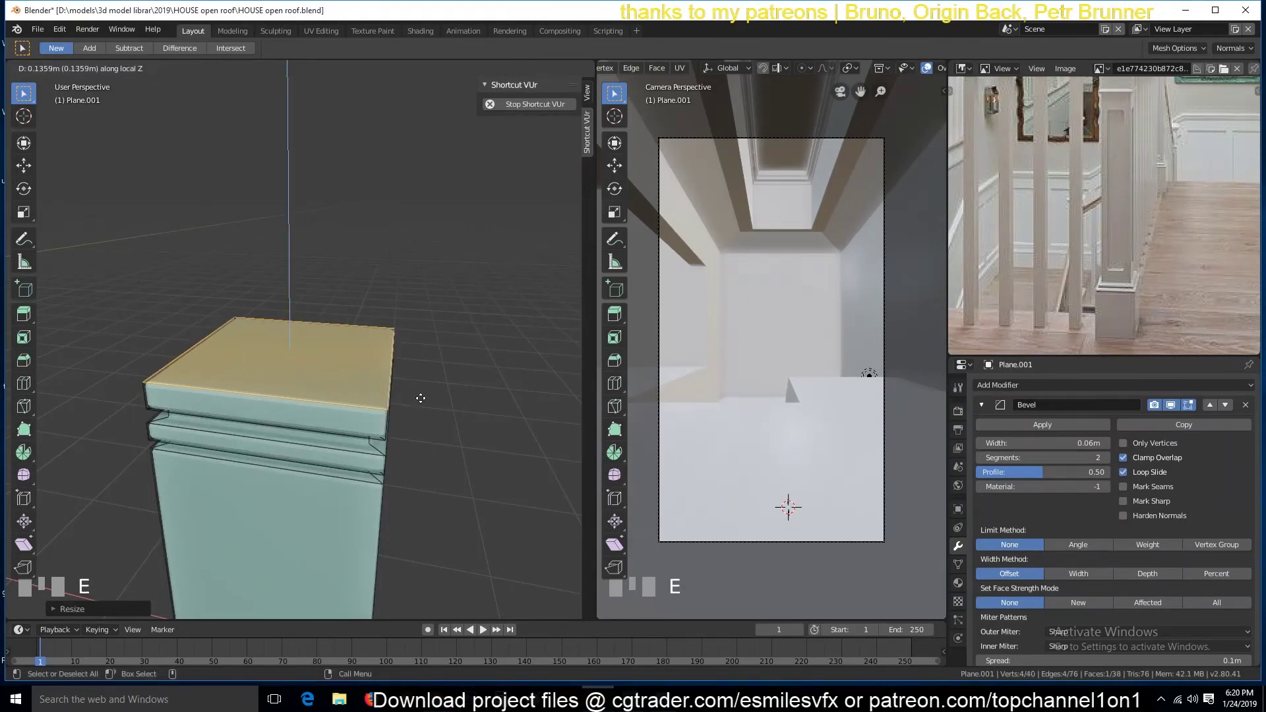
left_click(421, 398)
Add one centred loop cut around the post along the X axis, splitting it into front and back halves
key("KP_7")
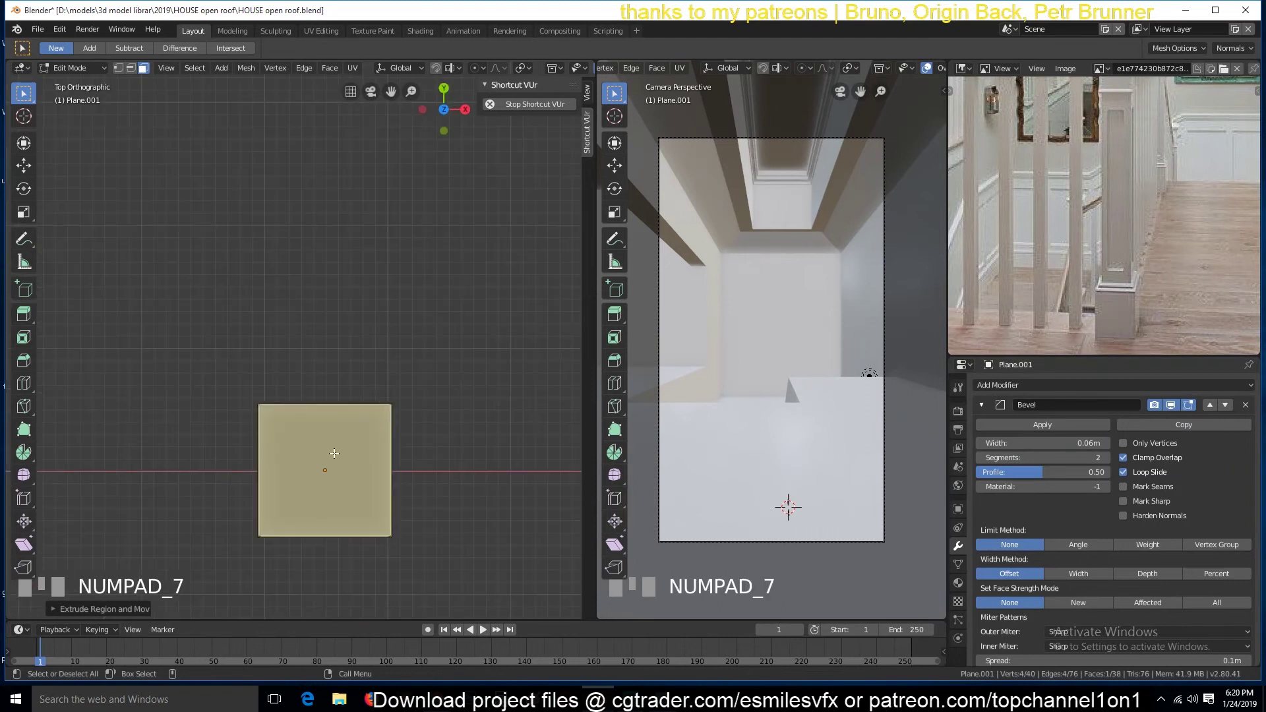
key("ctrl+r")
left_click(282, 456)
right_click(282, 457)
key("ctrl+r")
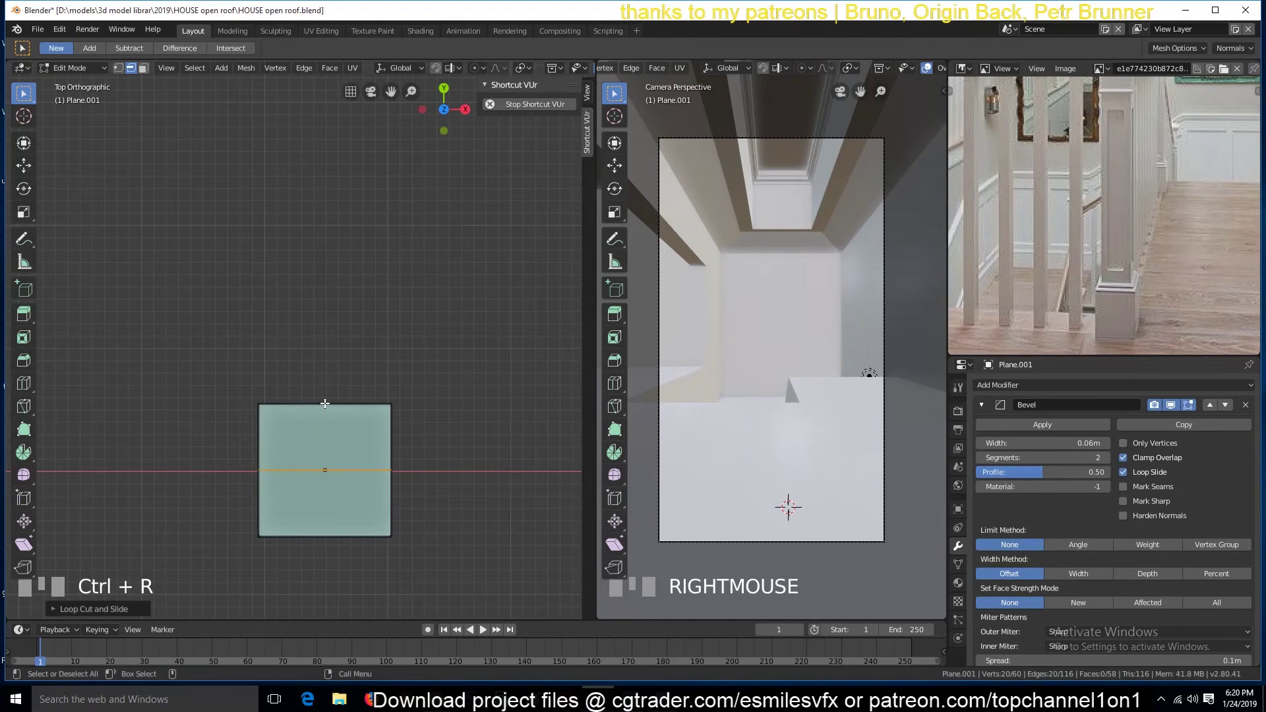
key("grave")
middle_click_drag(394, 433, 270, 489)
scroll(359, 413, "down", 2)
key("grave")
key("KP_7")
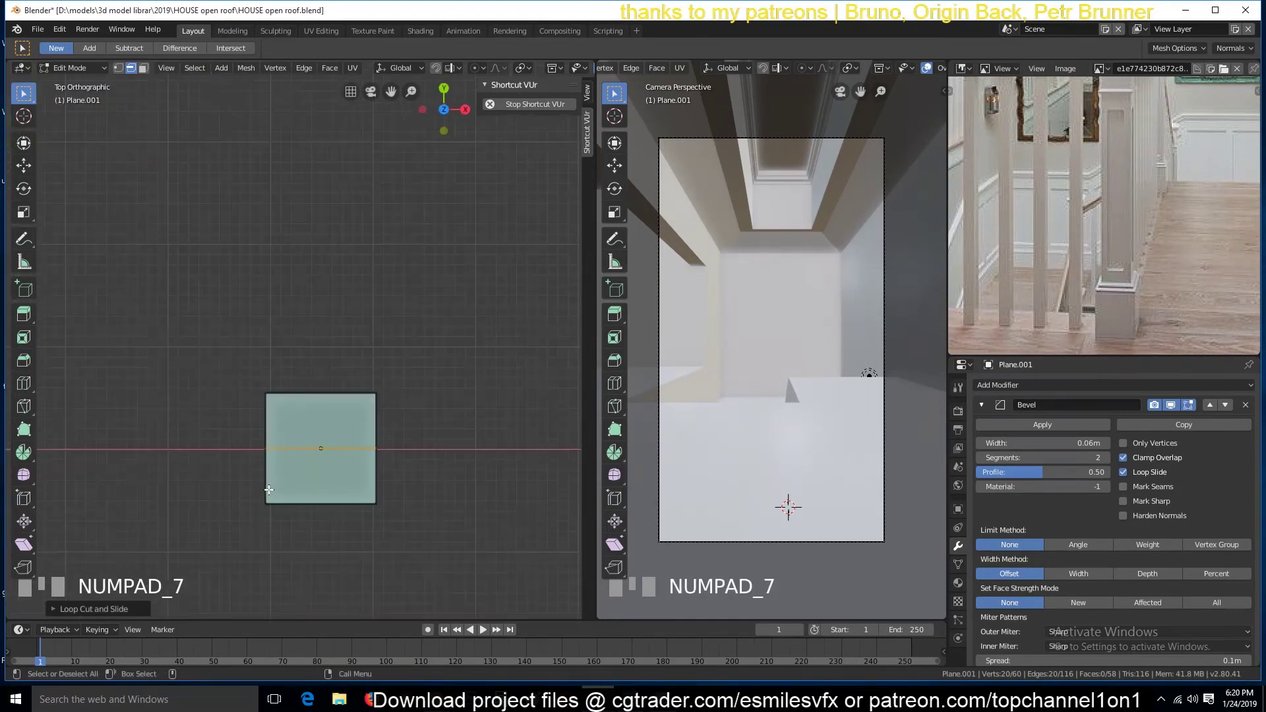
Switch to wireframe in top view and delete the vertices of the post's back half on the +Y side
left_click(104, 483)
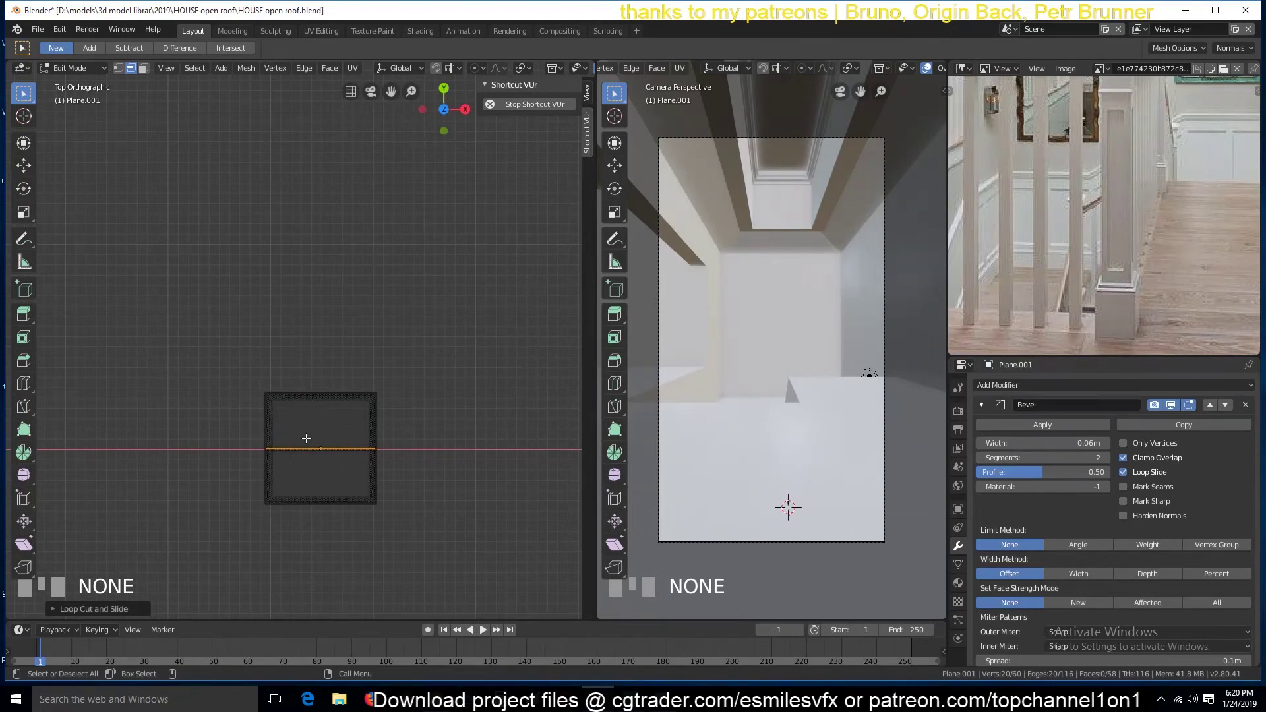
key("1")
key("a")
left_click_drag(192, 358, 440, 430)
key("x")
left_click(439, 430)
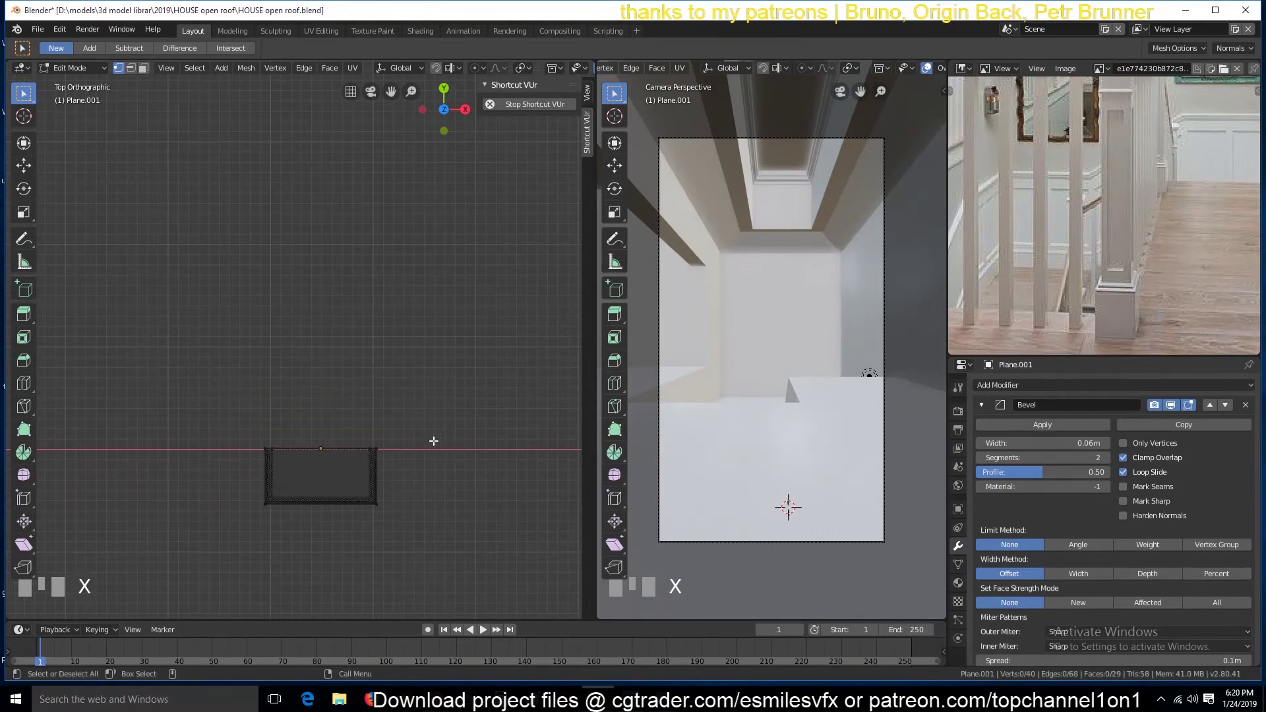
Undo the deletion of the vertices on the post's back half
key("shift+grave")
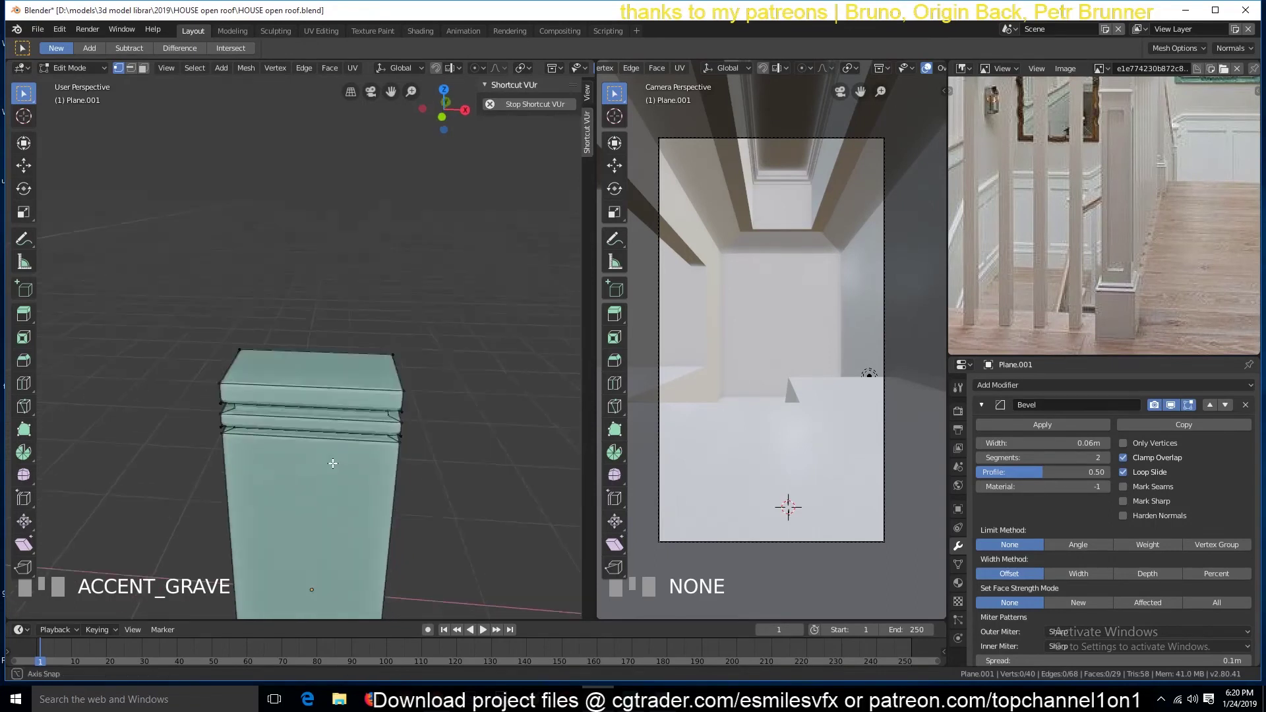
key("3")
left_click(324, 419)
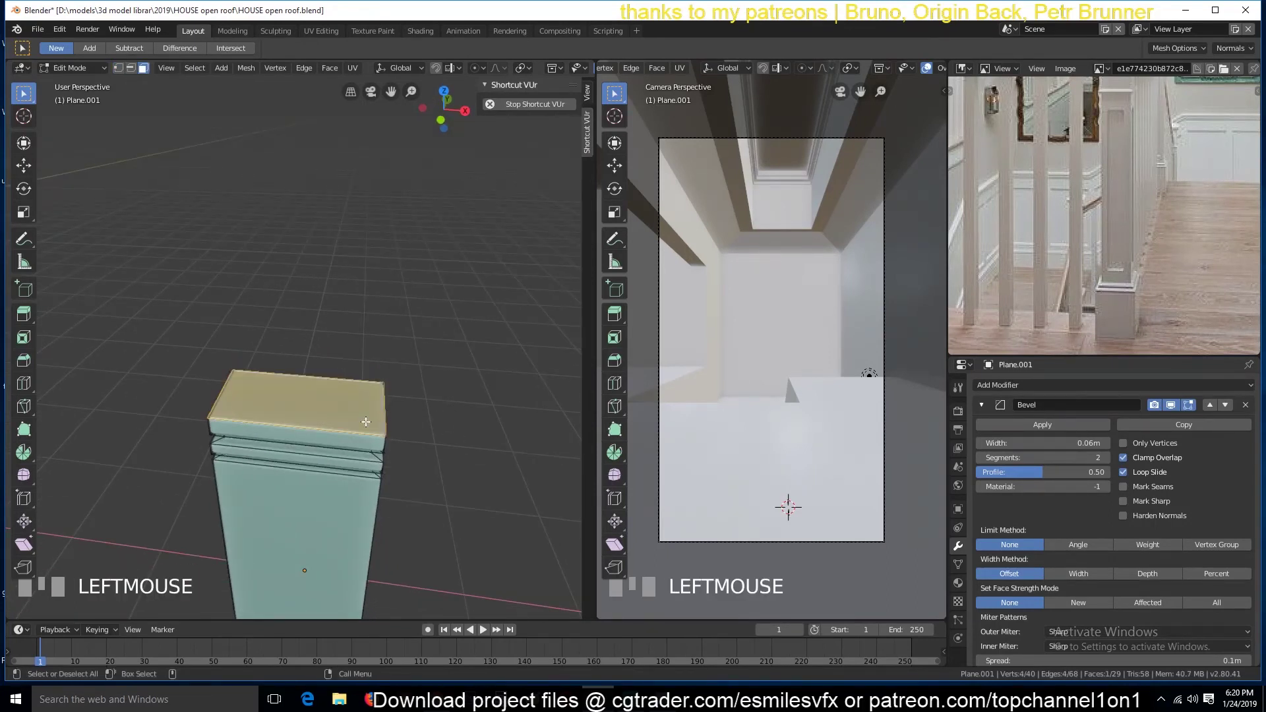
key("ctrl+z")
key("ctrl+z")
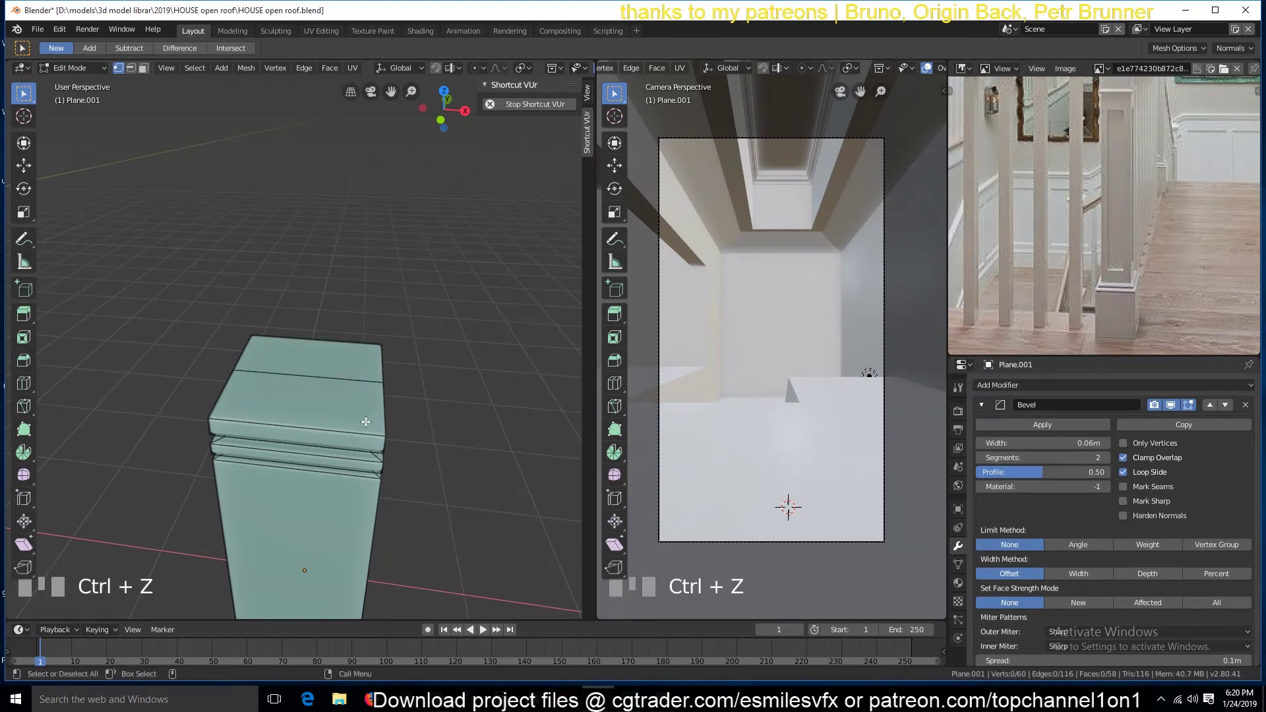
Dissolve the centre edge loop that splits the post into front and back halves, and save the file
key("2")
left_click(366, 377, "alt")
key("ctrl+x")
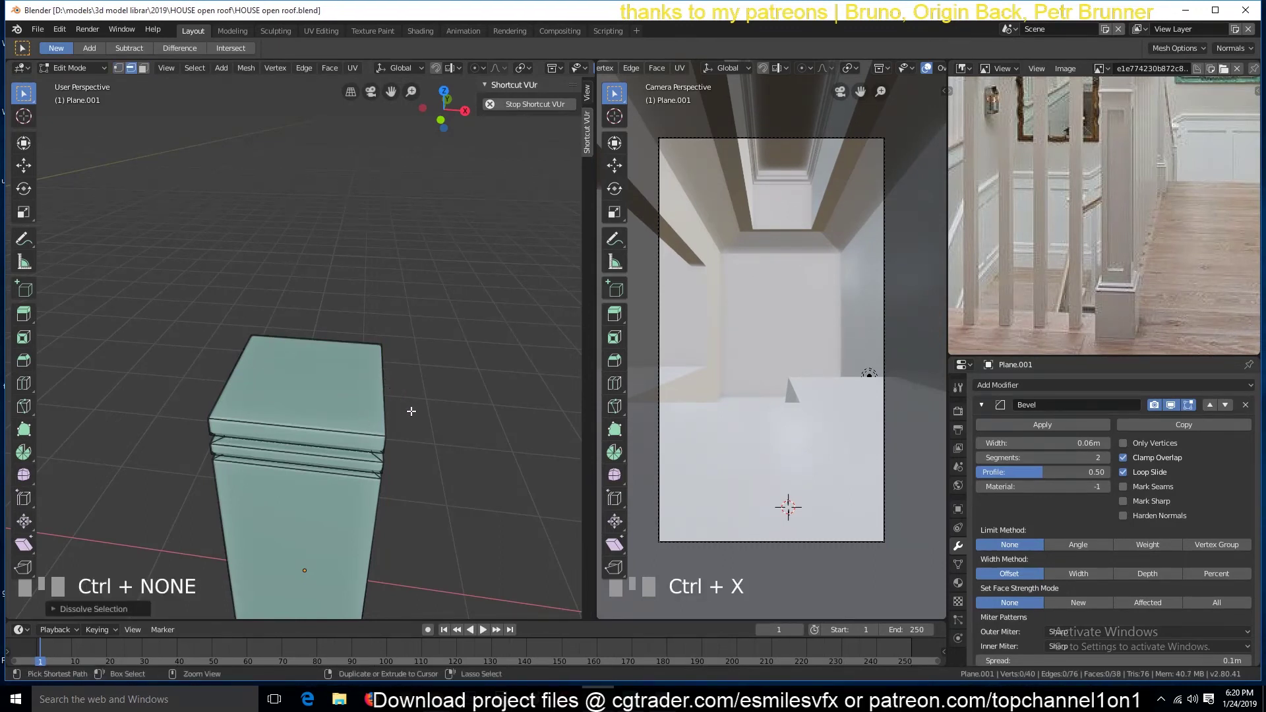
key("ctrl+s")
Inset the post's top face by about 0.11 m
key("3")
left_click(341, 400)
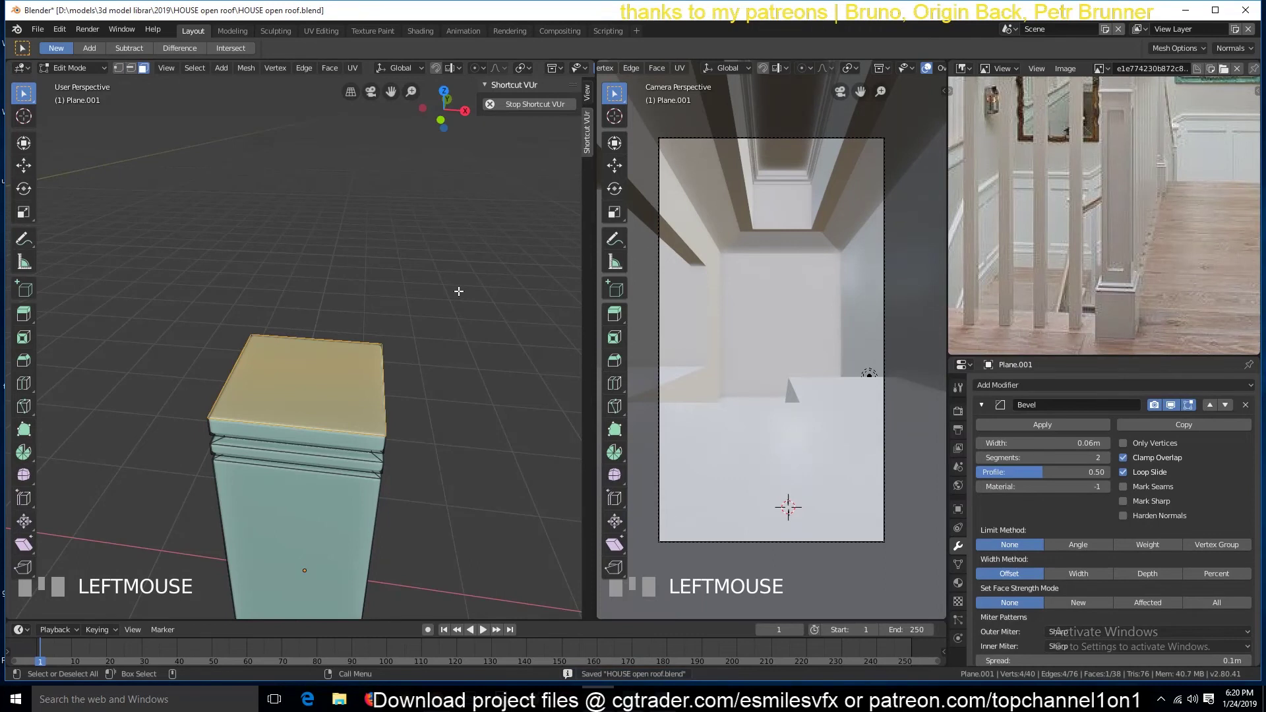
key("i")
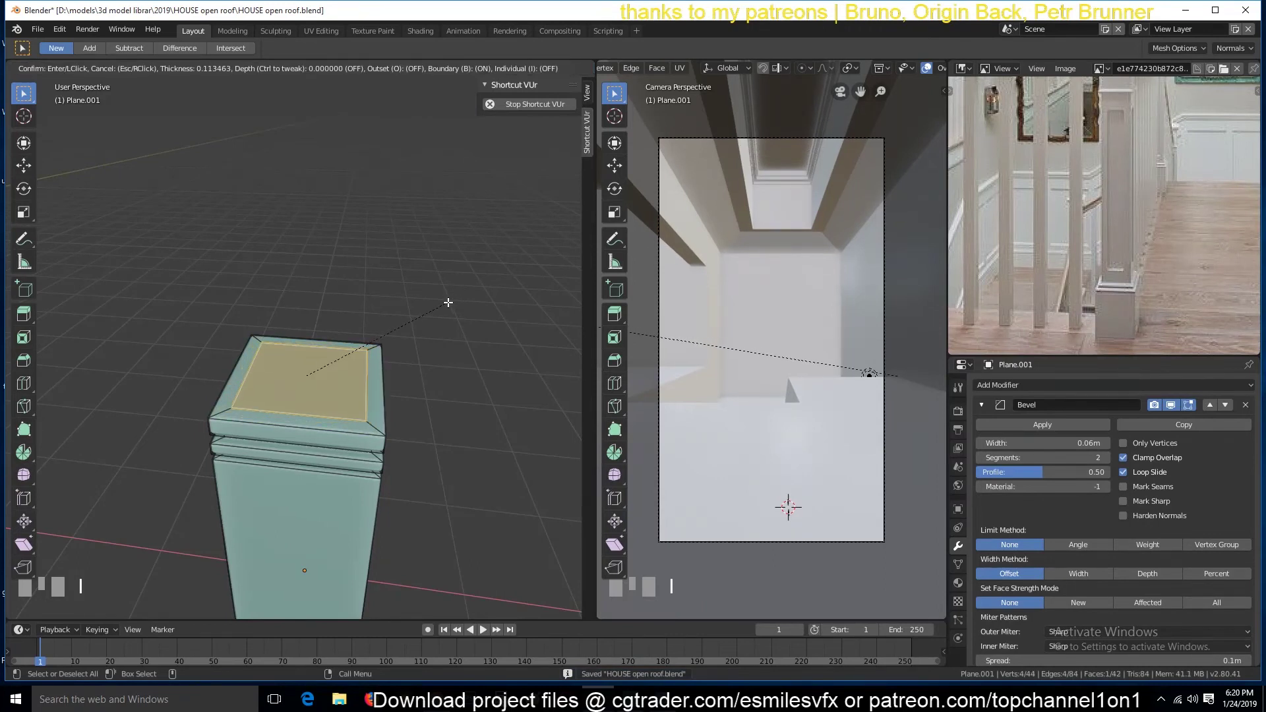
left_click(450, 302)
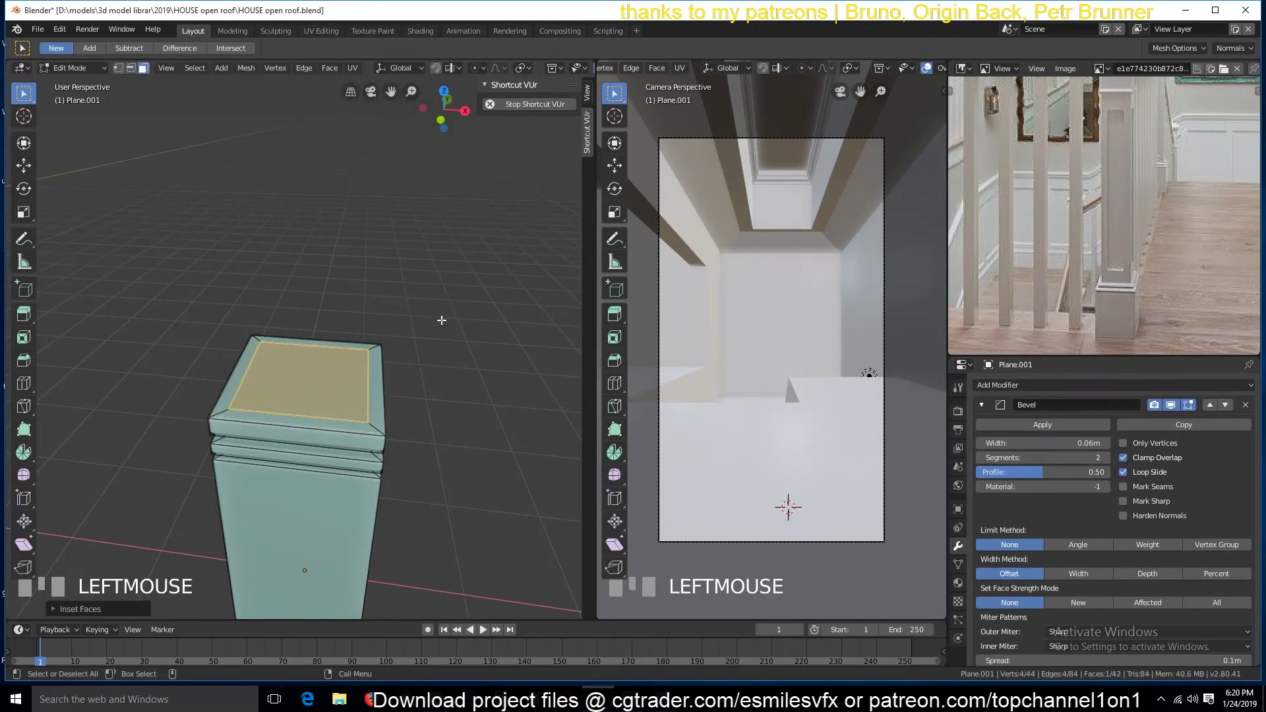
Extrude the inset top face far upward in front view to form the post's tall, slimmer shaft
key("KP_1")
scroll(406, 408, "down", 2)
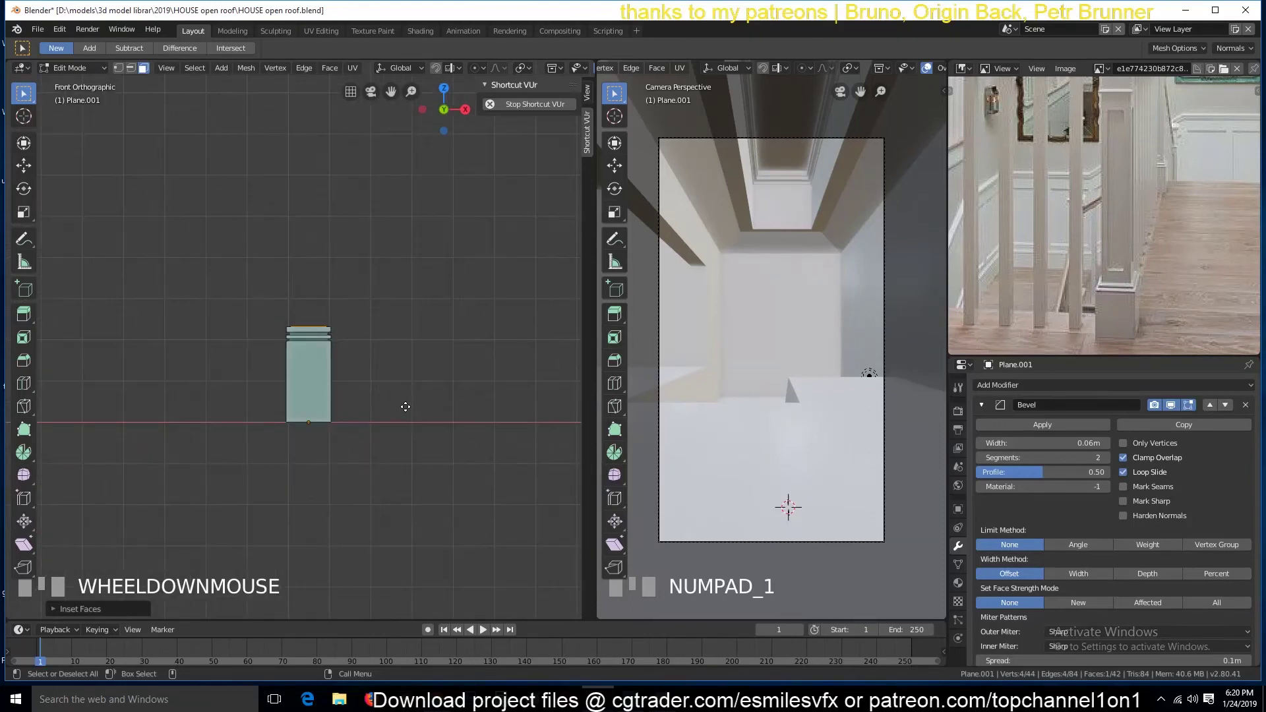
key("e")
left_click(412, 192)
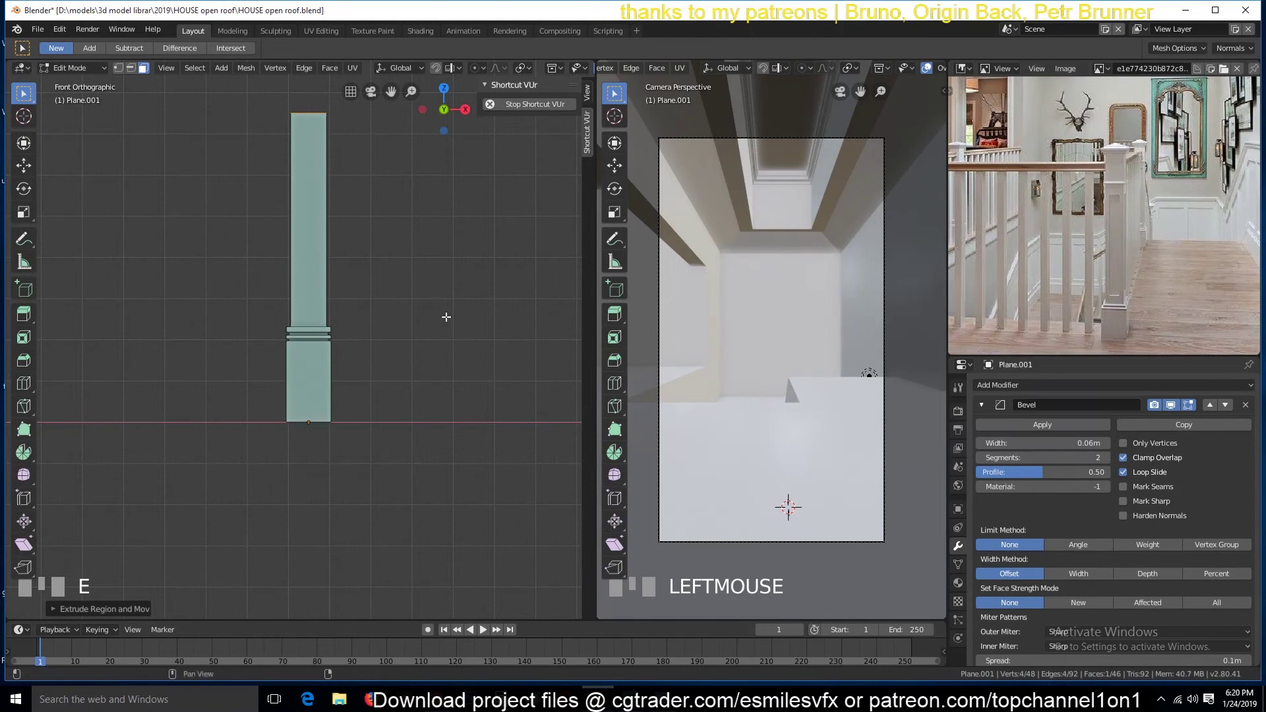
key("grave")
key("KP_1")
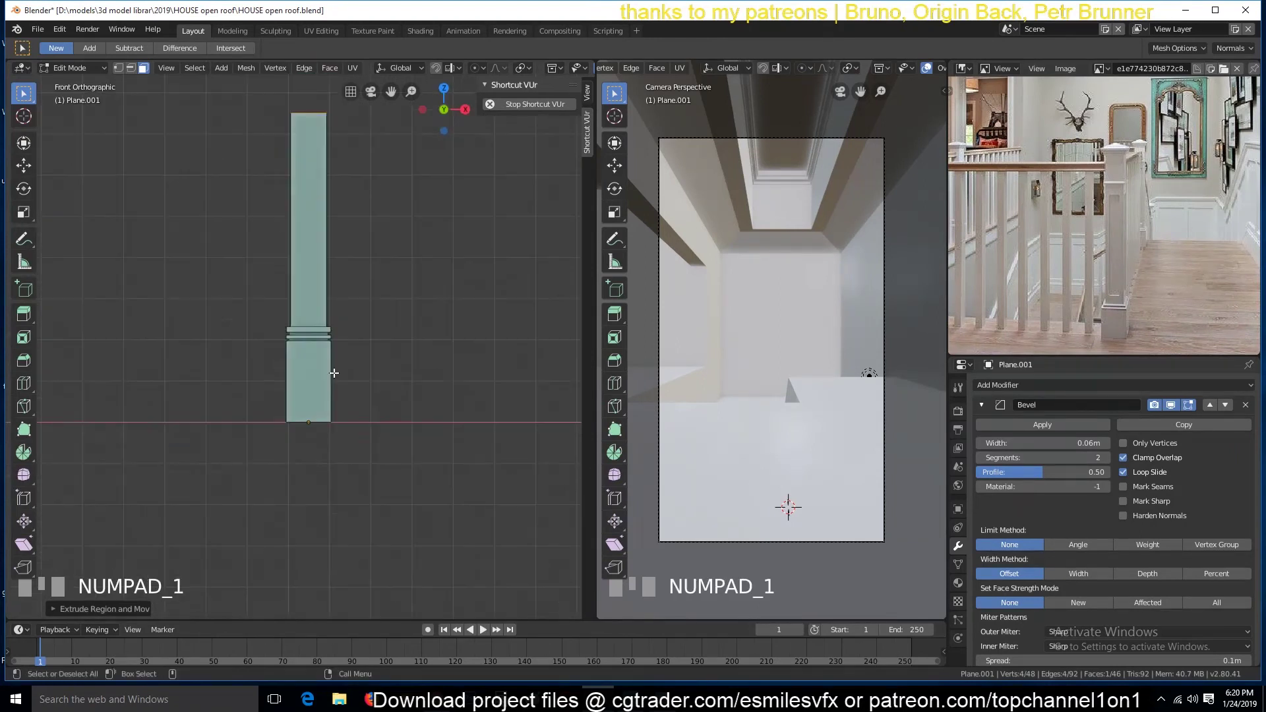
Select the four side faces of the tall shaft and inset each one individually by about 0.13 m
scroll(348, 263, "up", 2)
key("grave")
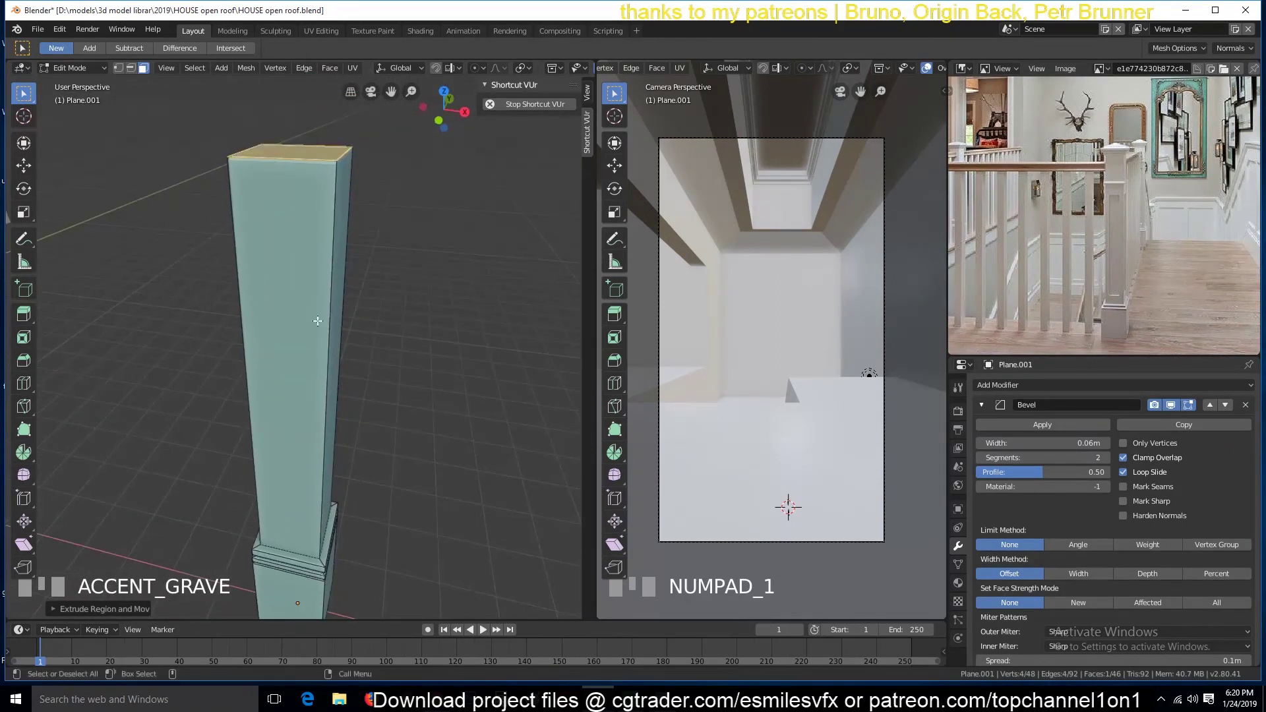
left_click(336, 293)
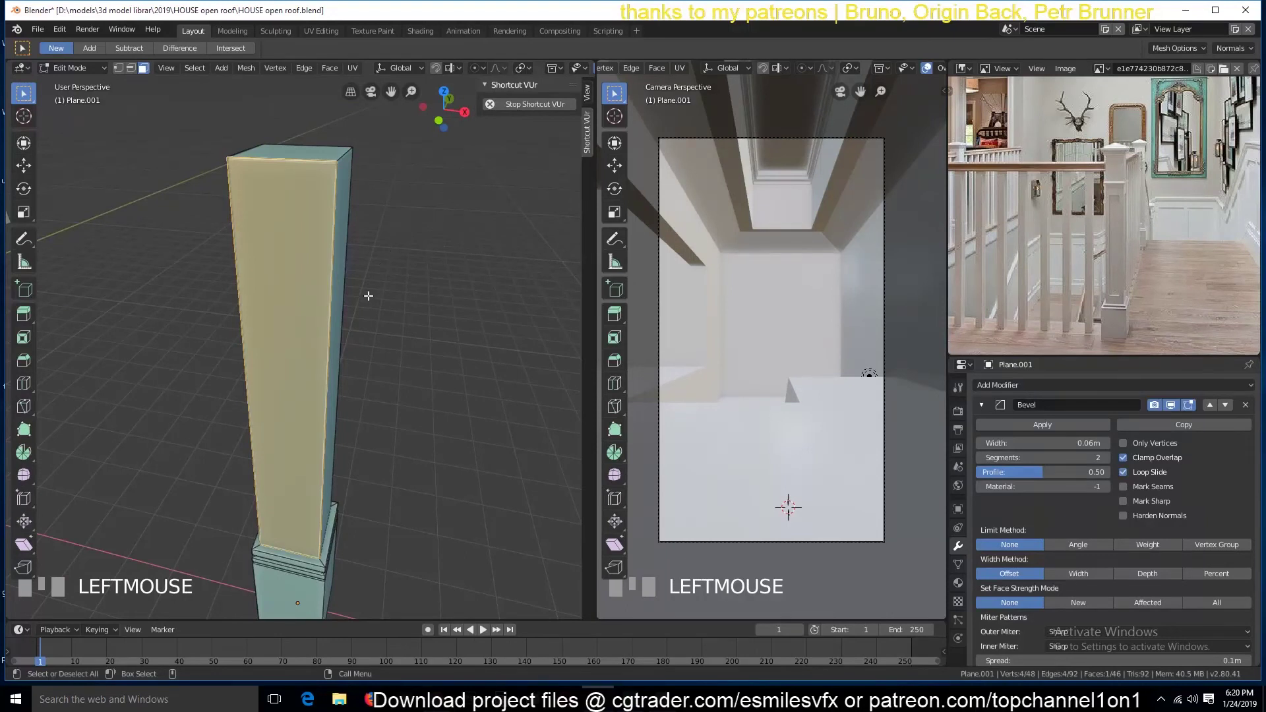
key("grave")
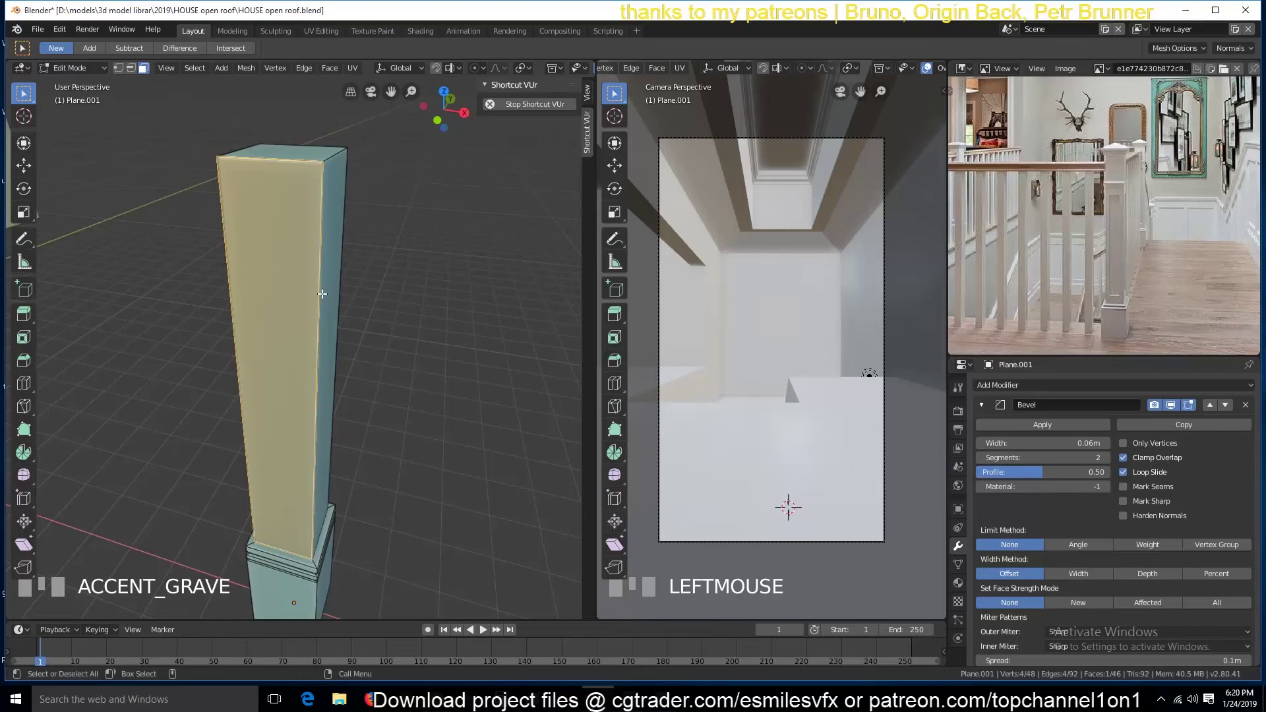
key("ctrl+r")
key("Escape")
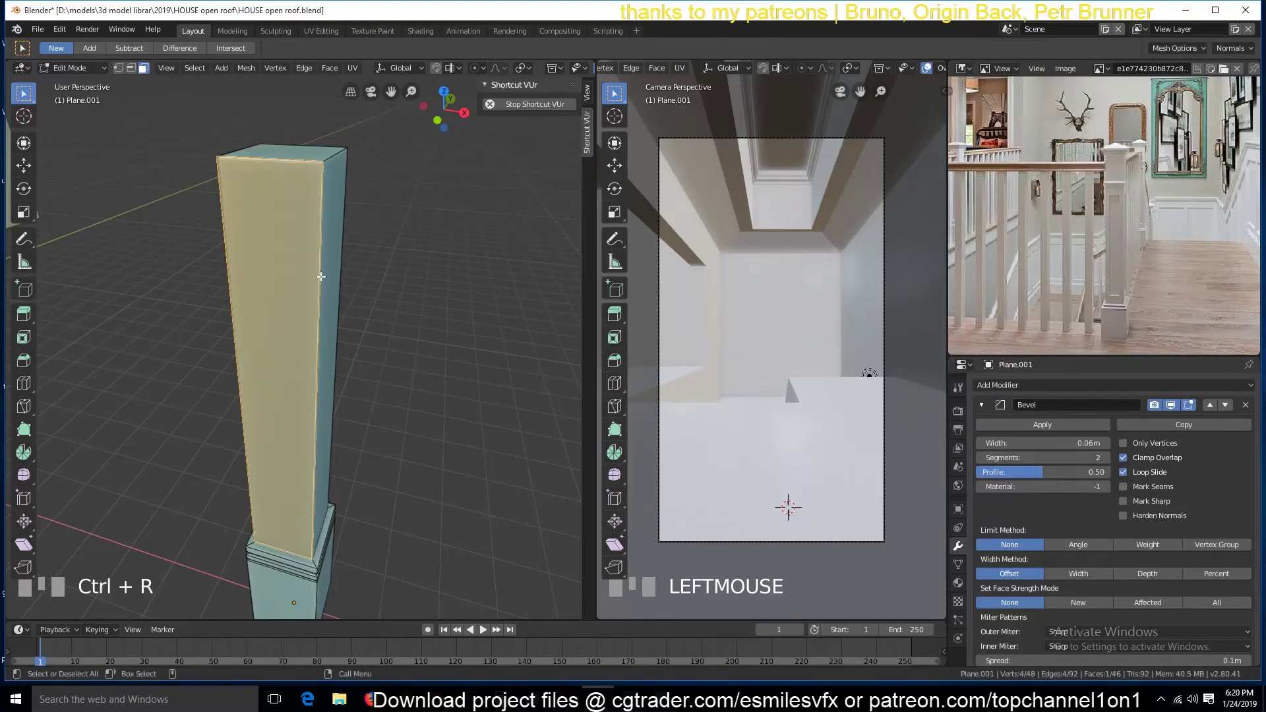
key("grave")
left_click(220, 296, "shift")
key("grave")
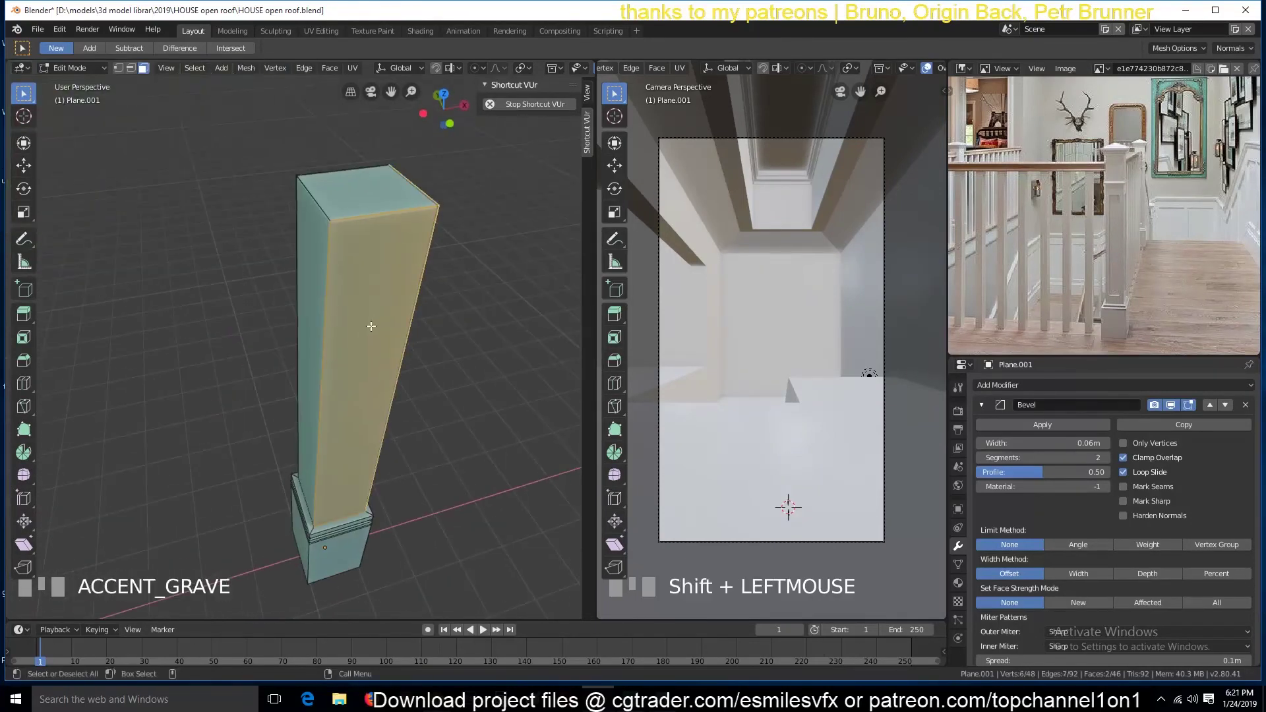
left_click(328, 308, "alt")
key("i")
key("i")
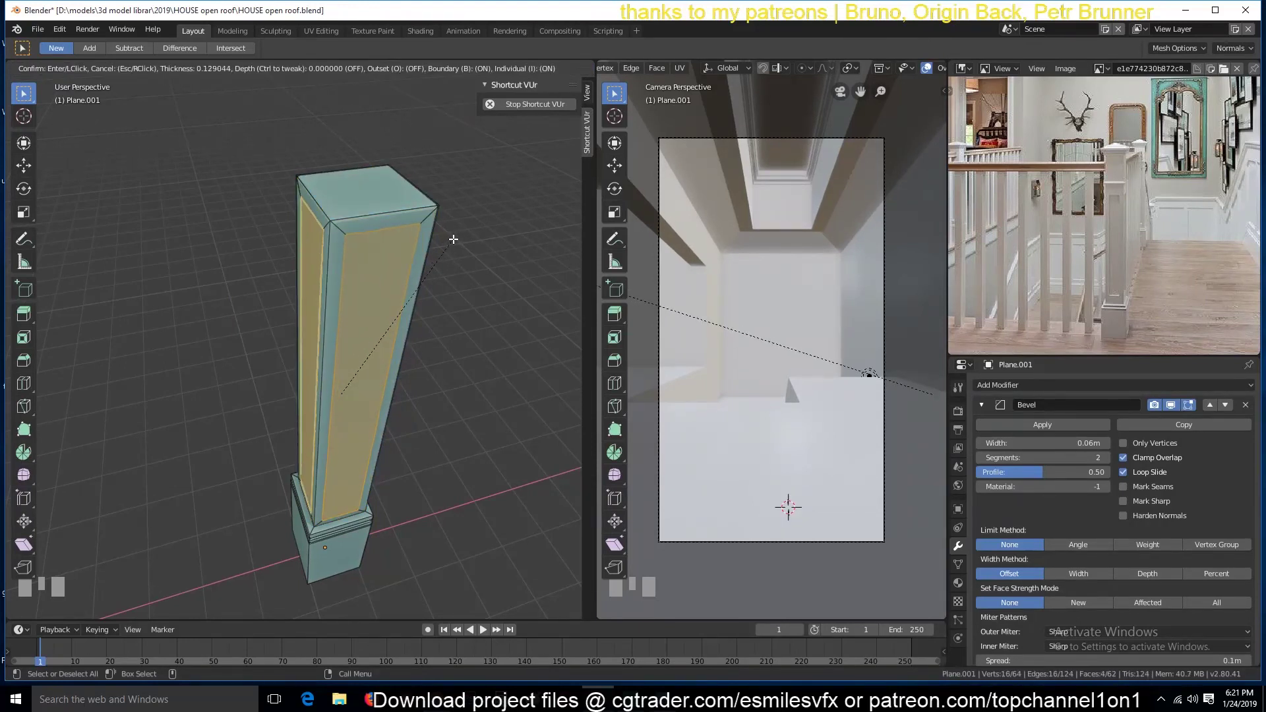
left_click(452, 239)
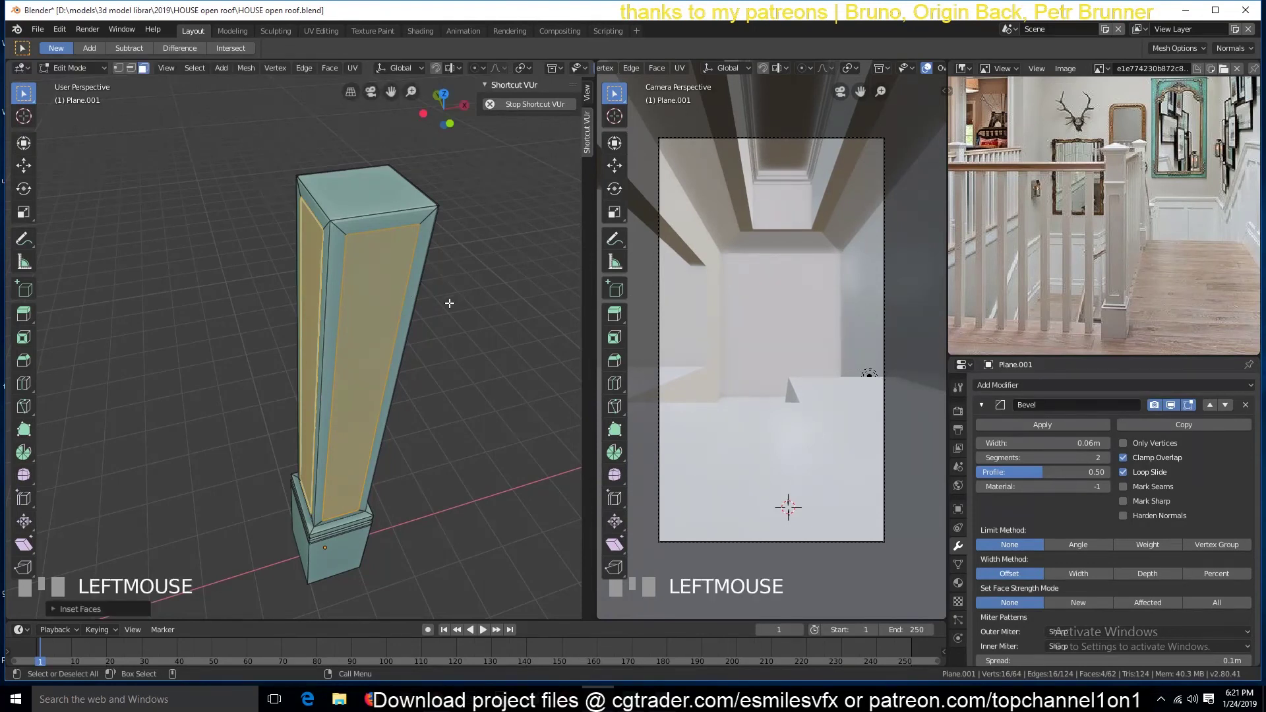
Extrude the four inset side faces in place and scale them inward to about 0.89 with Z locked, forming recessed panels
key("e")
key("alt+s")
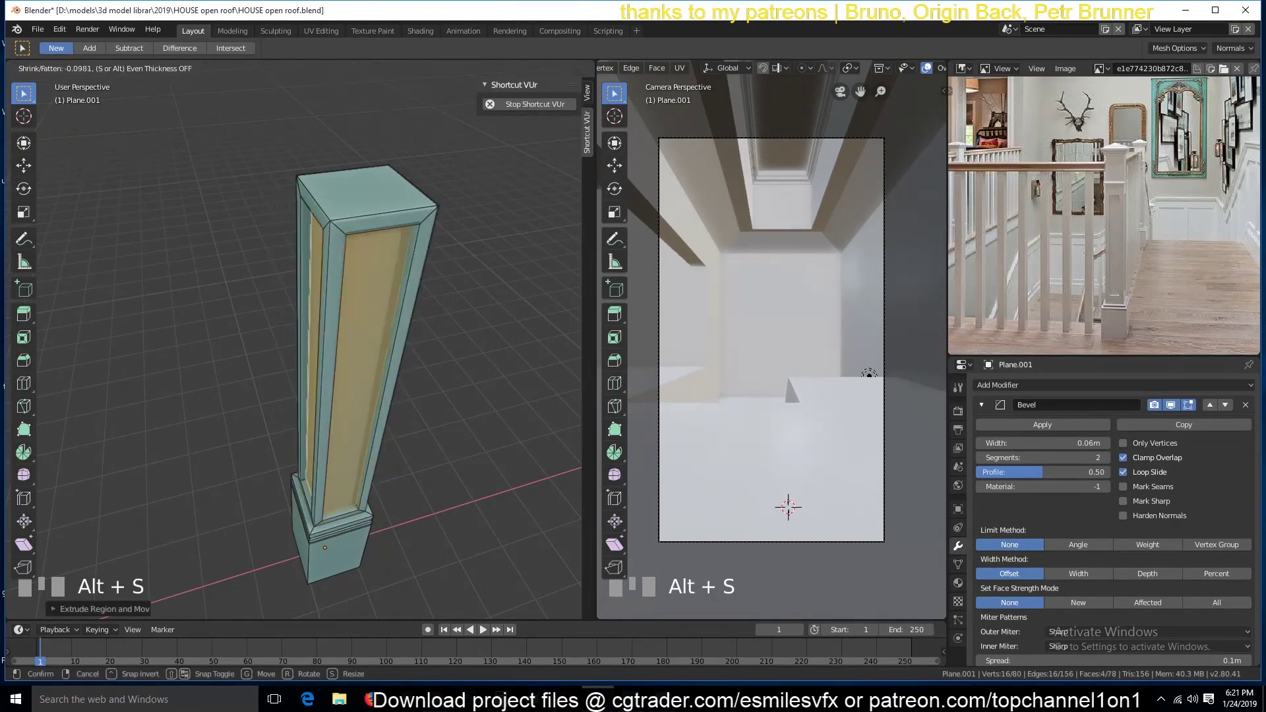
right_click(485, 402)
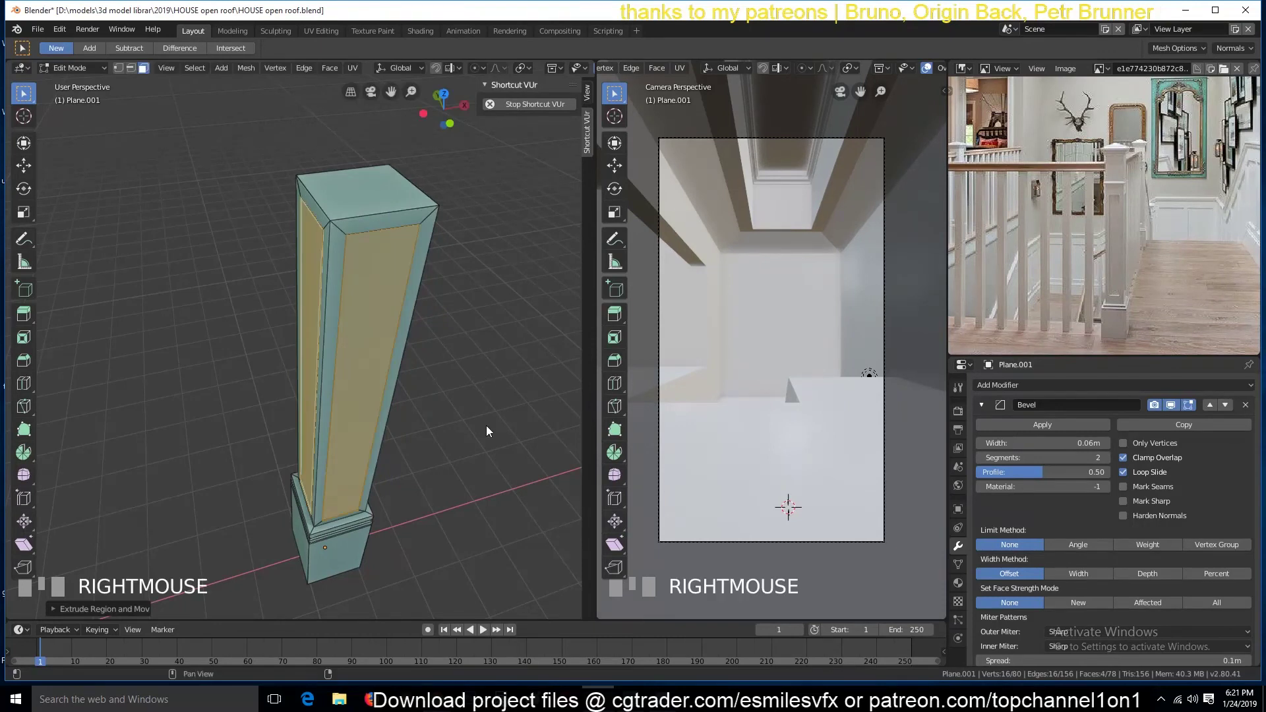
key("s")
key("shift+z")
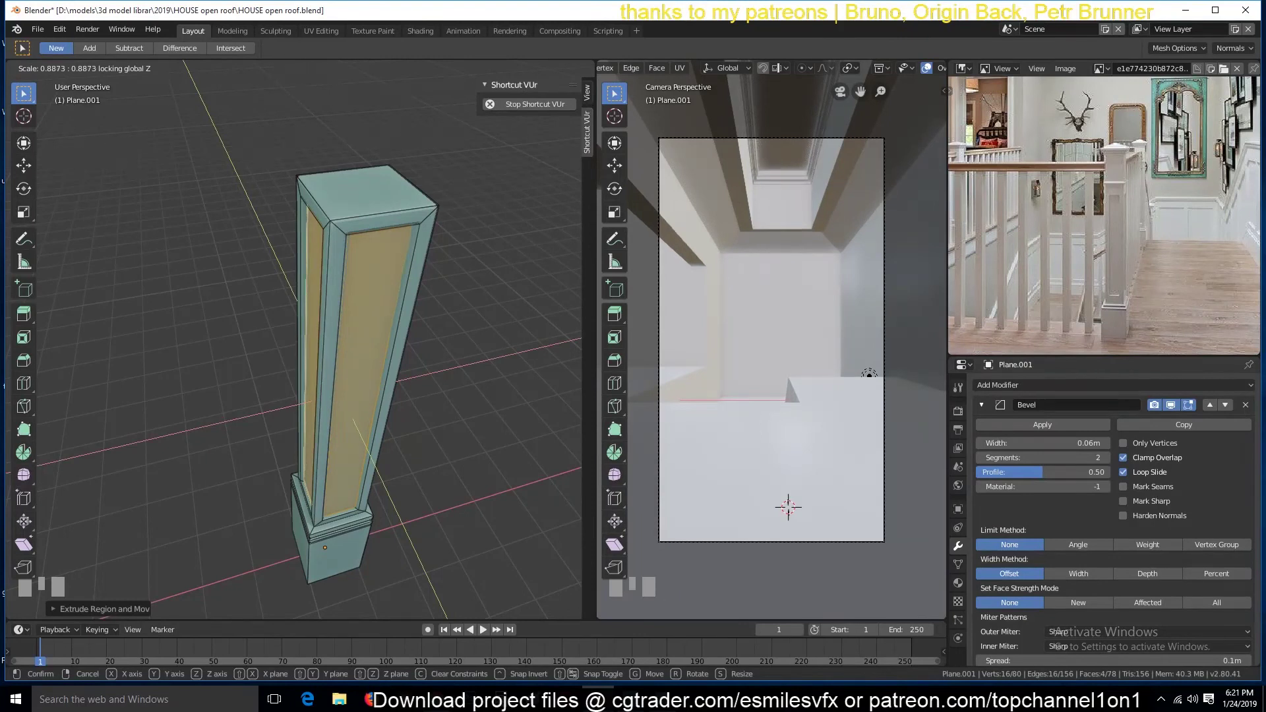
left_click(472, 417)
Extrude the shaft's top face slightly upward
key("Tab")
key("shift+grave")
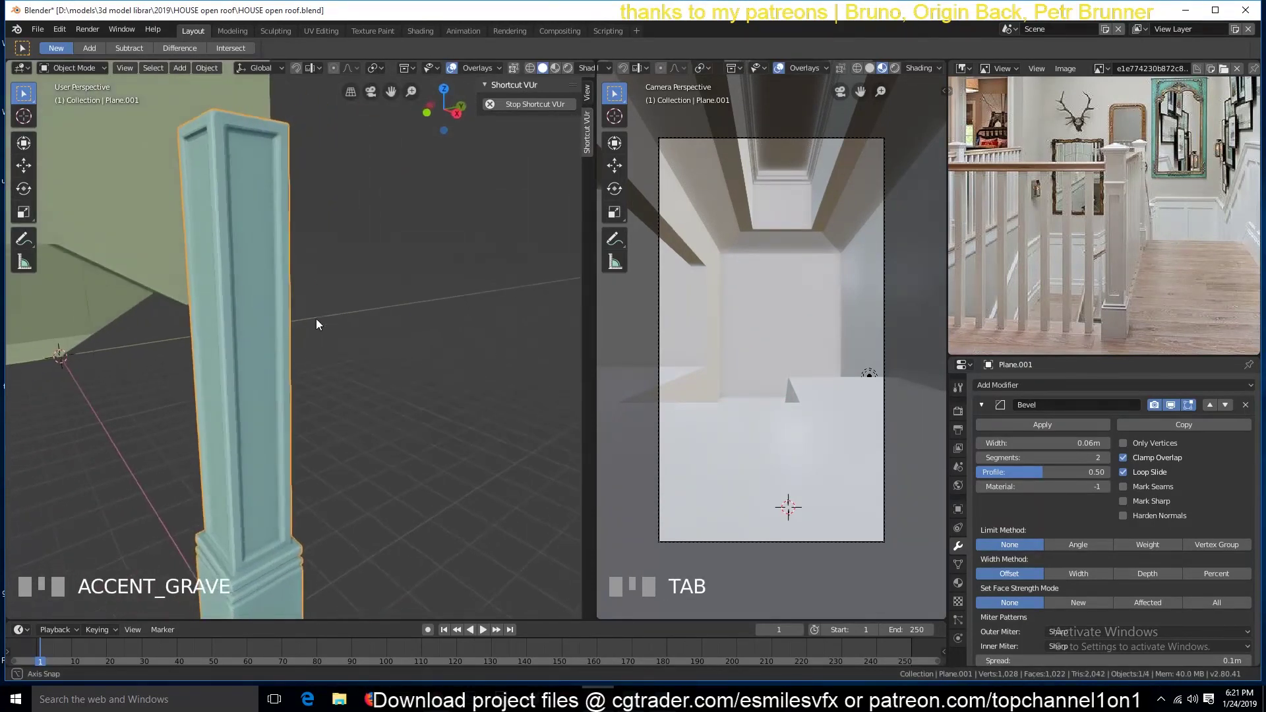
middle_click_drag(316, 322, 386, 368)
key("Tab")
left_click(298, 205)
key("e")
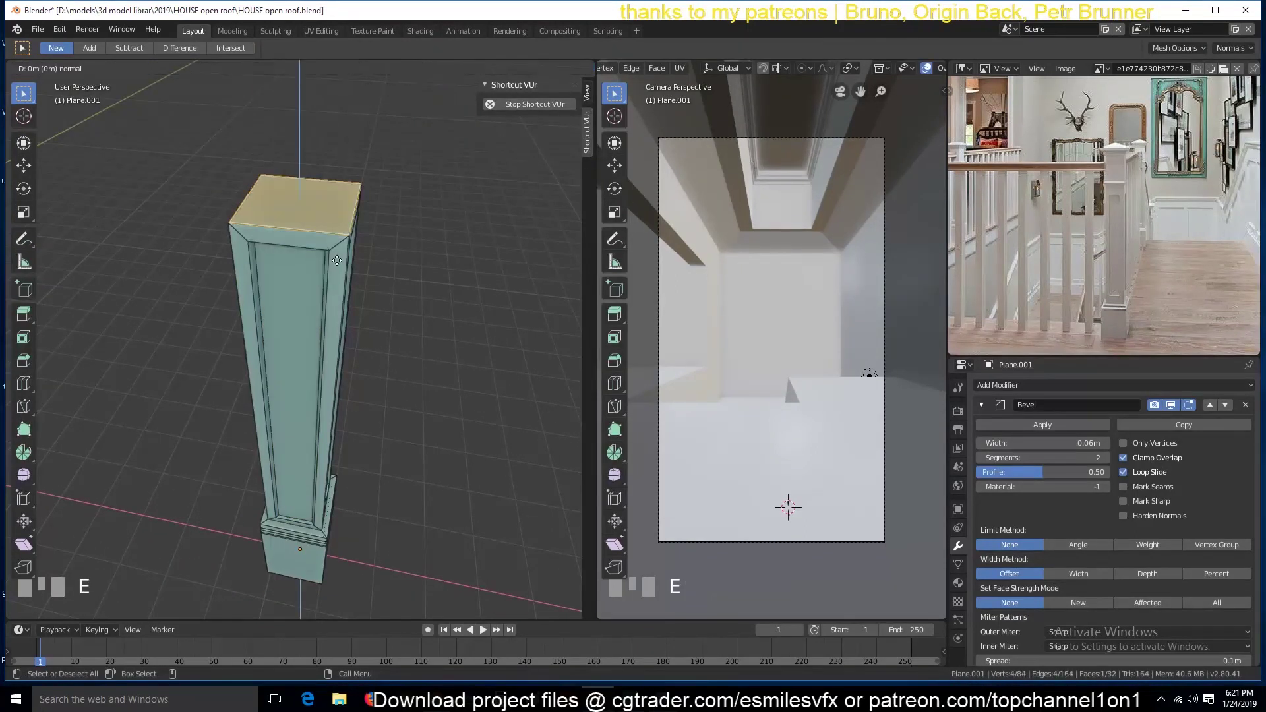
left_click(341, 249)
Save the file and move the post's top face further up along Z
key("grave")
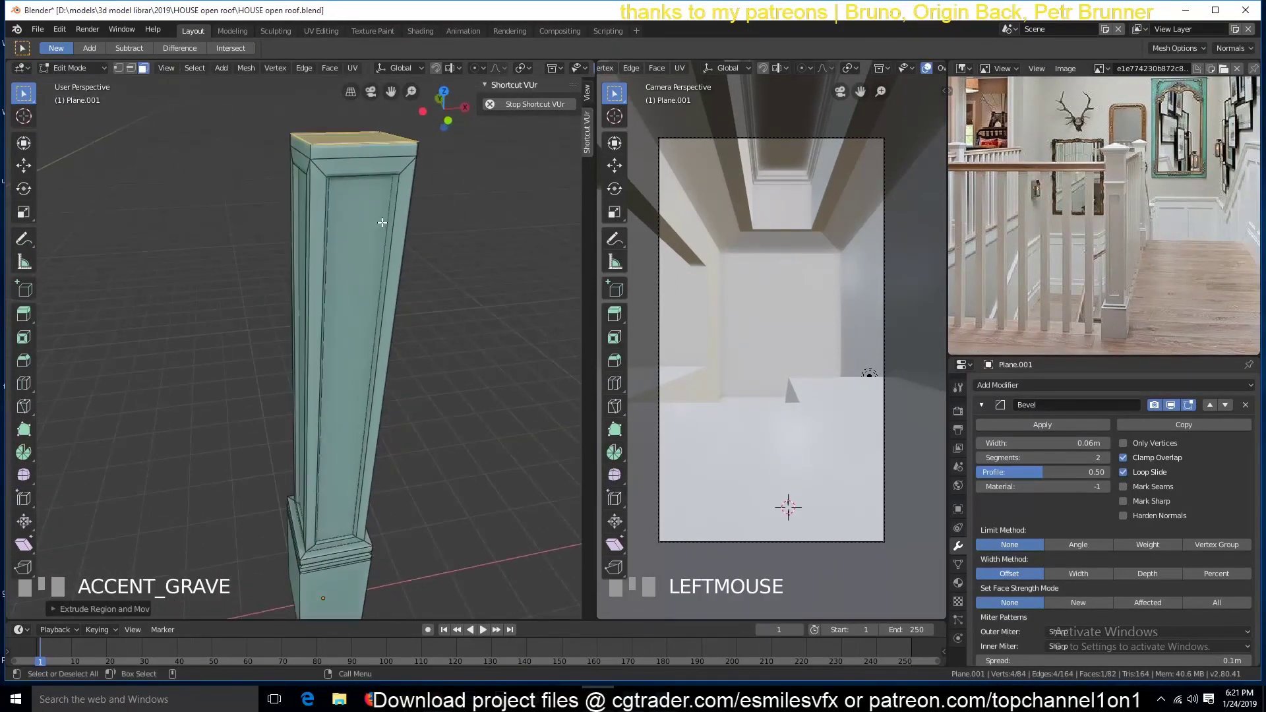
scroll(372, 331, "up", 3)
key("grave")
scroll(383, 316, "down", 4)
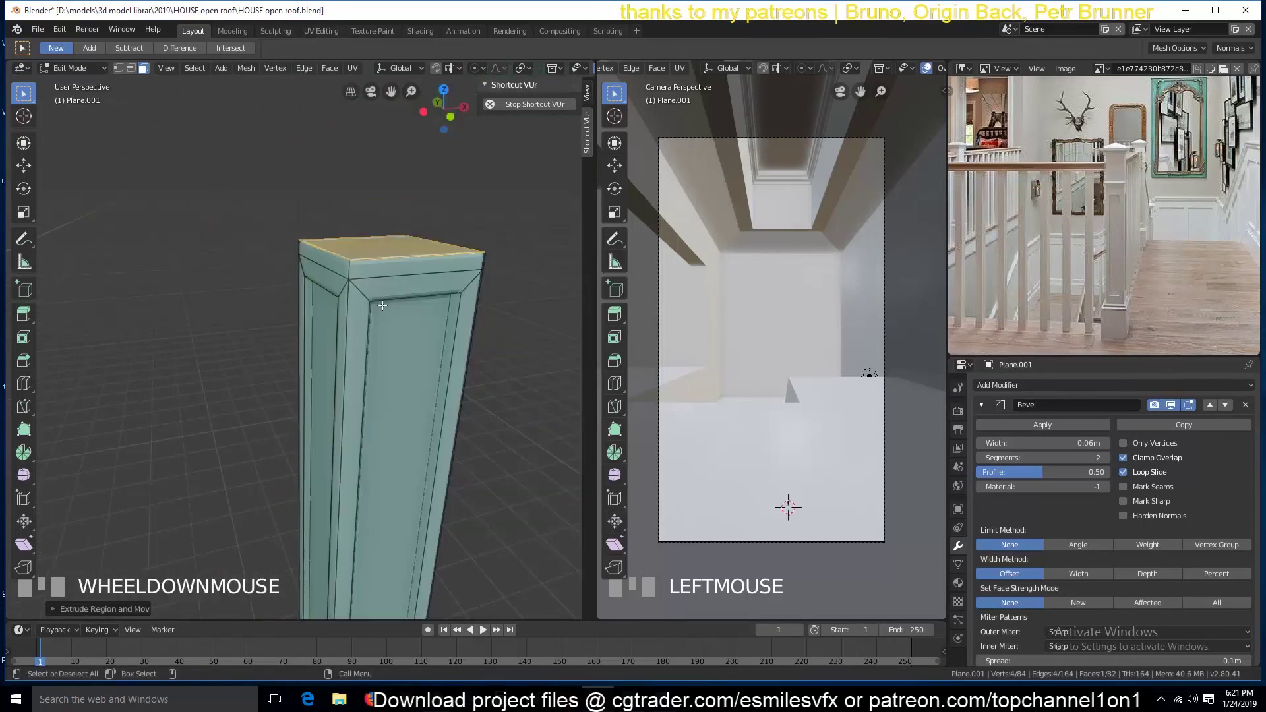
key("Tab")
scroll(393, 314, "up", 3)
key("grave")
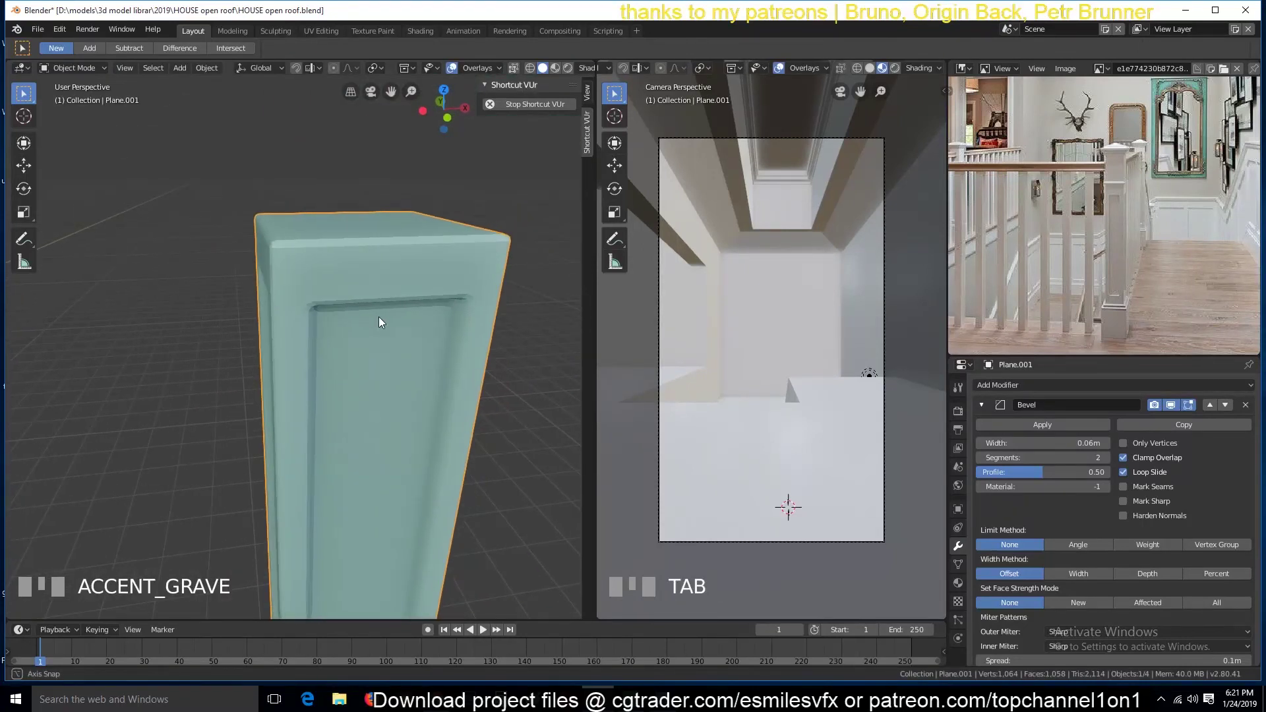
key("ctrl+s")
key("Tab")
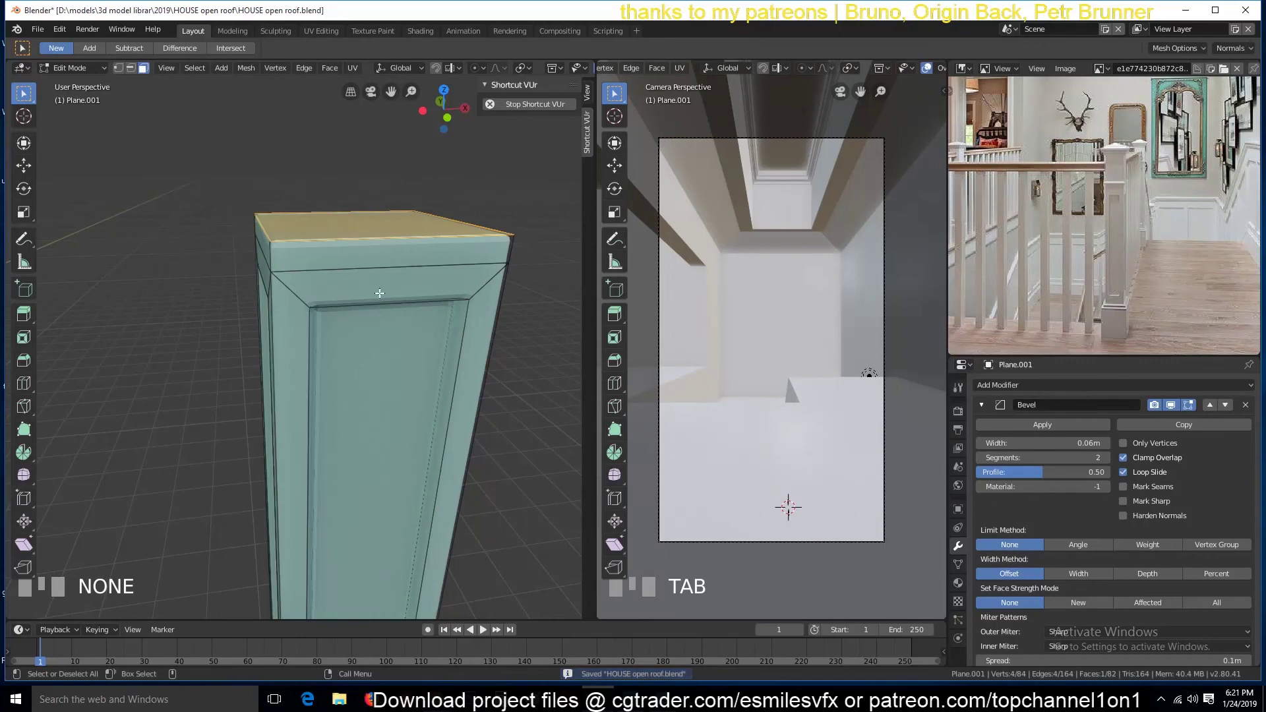
key("g")
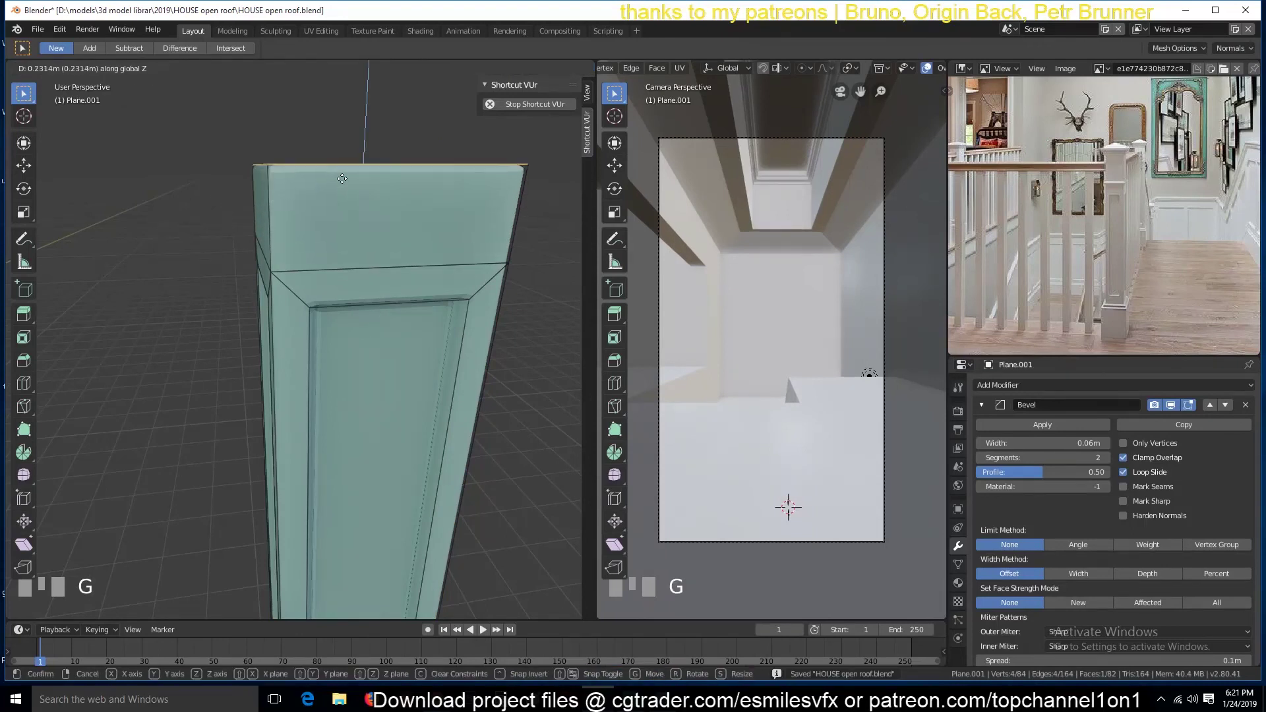
left_click(290, 196)
Add a centred horizontal loop cut around the section above the panels and bevel it about 0.02 m with two segments
key("ctrl+r")
left_click(286, 199)
right_click(424, 282)
key("ctrl+b")
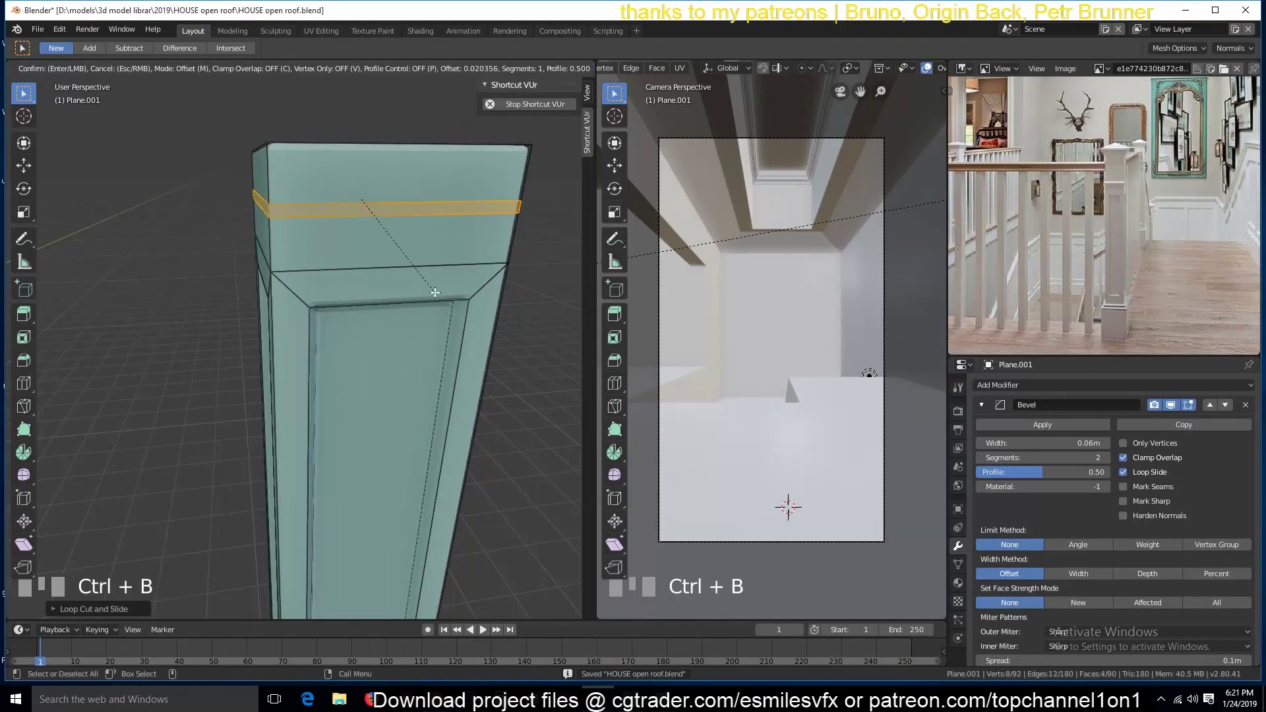
left_click(433, 251)
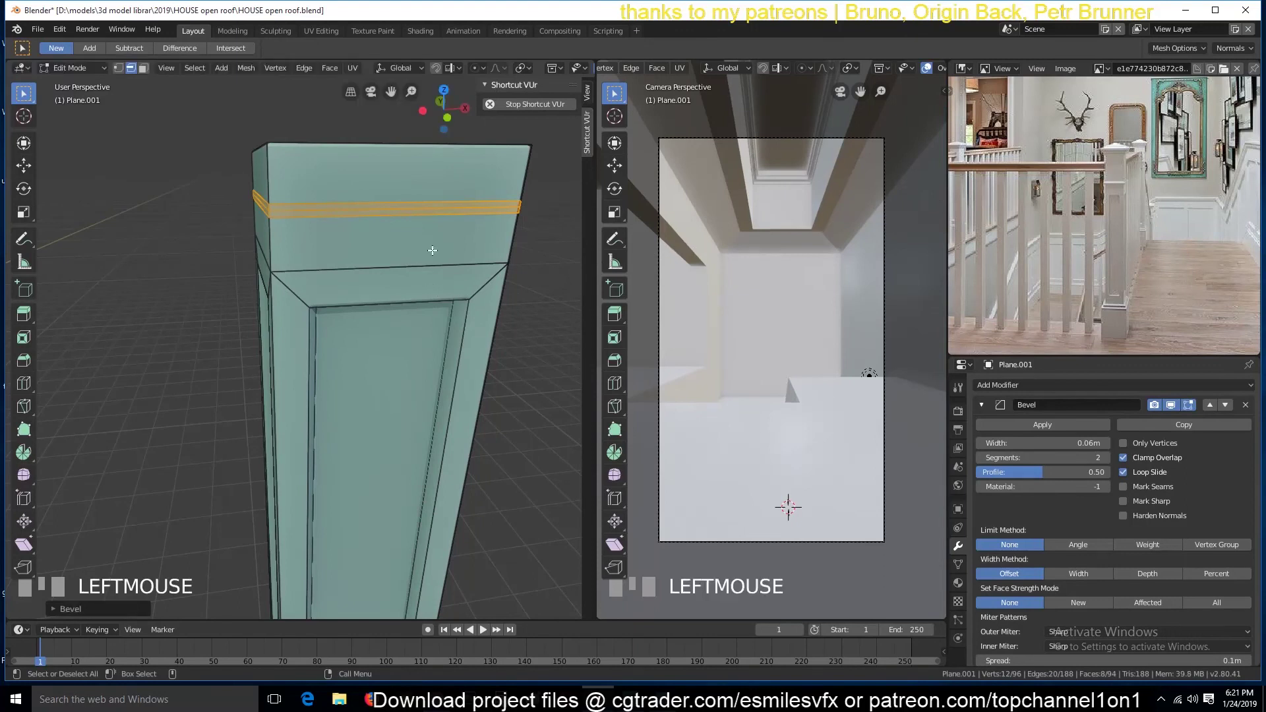
Scale the bevel's middle edge loop slightly outward to form a thin trim ridge around the post, and save the file
left_click(422, 208, "alt")
key("s")
left_click(469, 266)
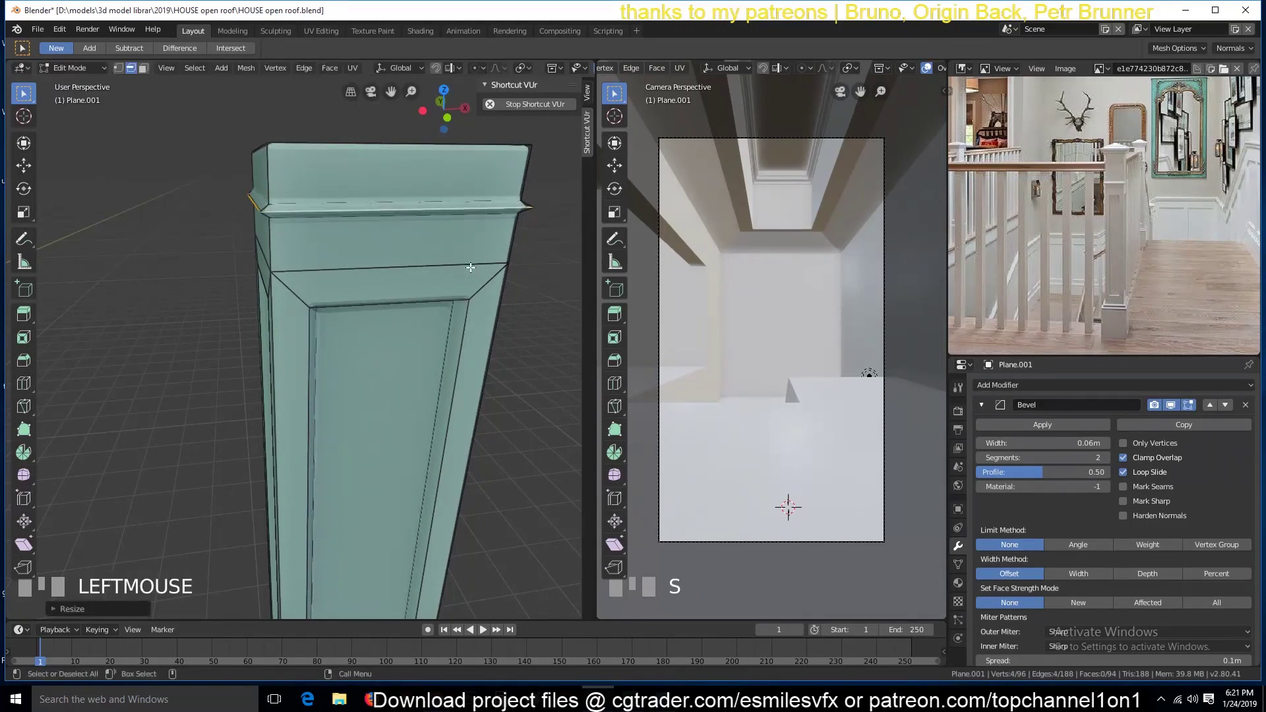
key("Tab")
scroll(453, 288, "down", 3)
key("ctrl+s")
Move the post's top face up along Z to make the block above the trim ridge taller
key("Tab")
key("grave")
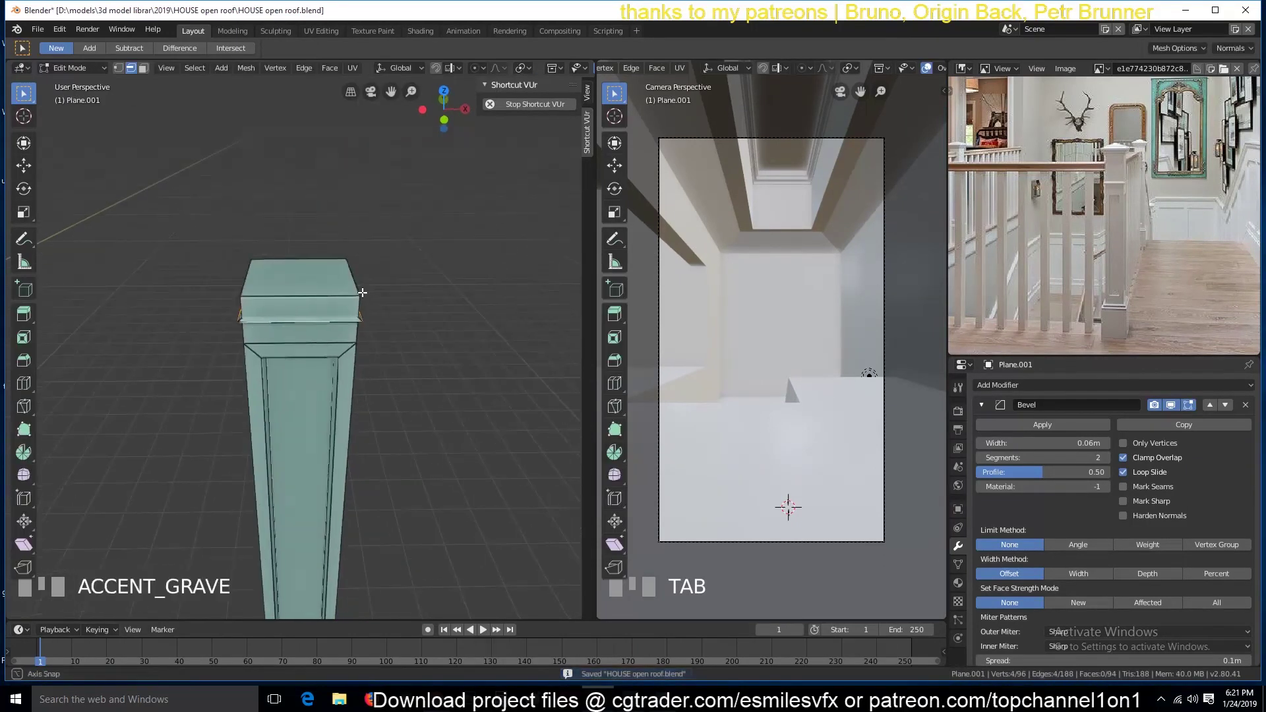
left_click(311, 292)
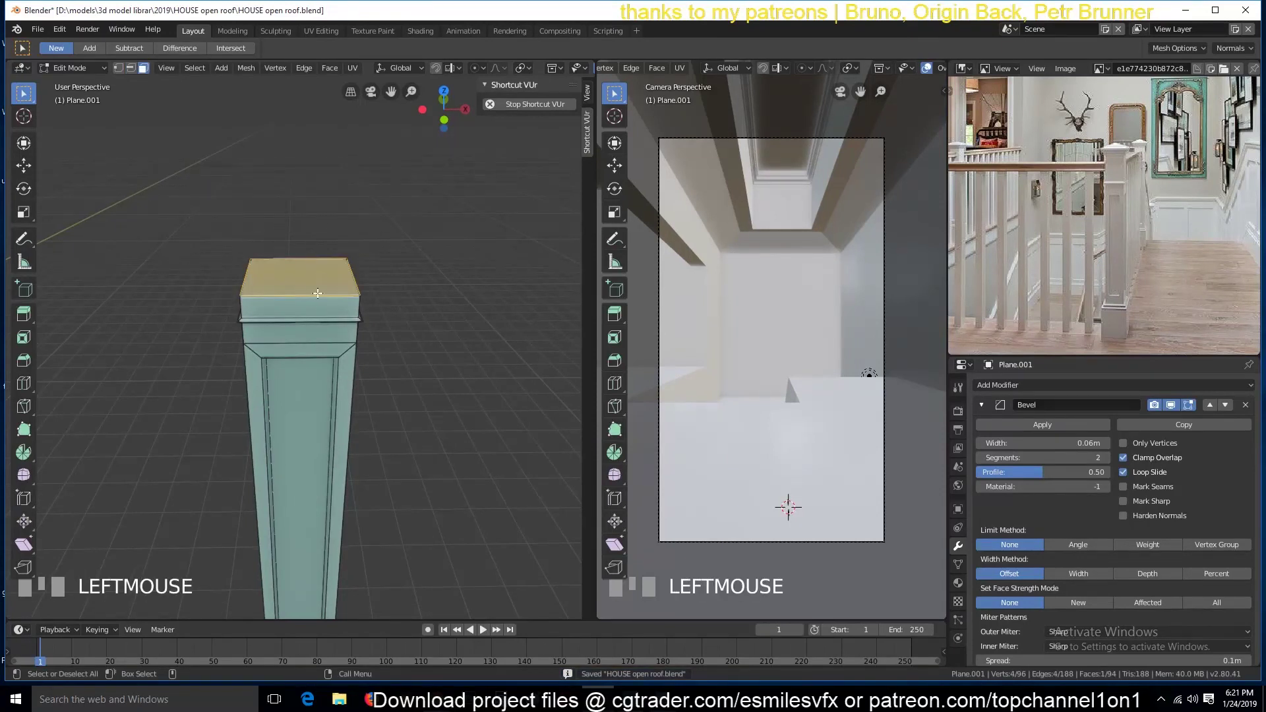
key("g")
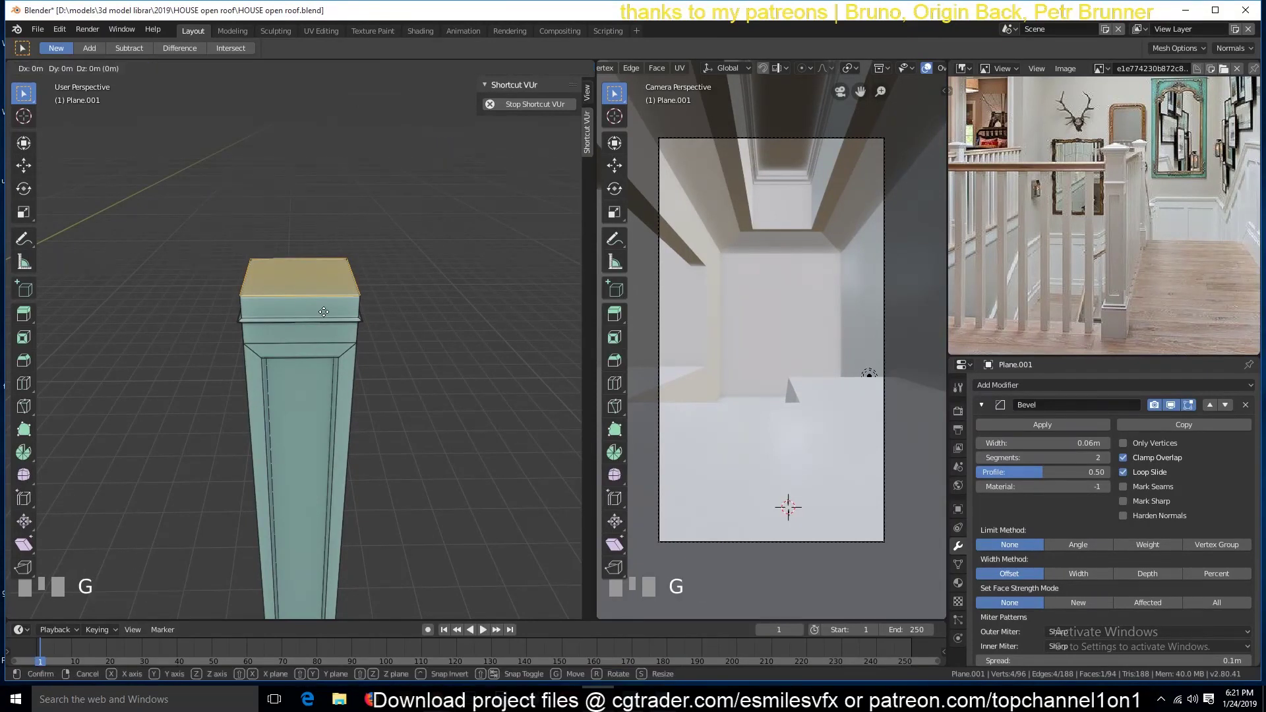
key("z")
left_click(338, 244)
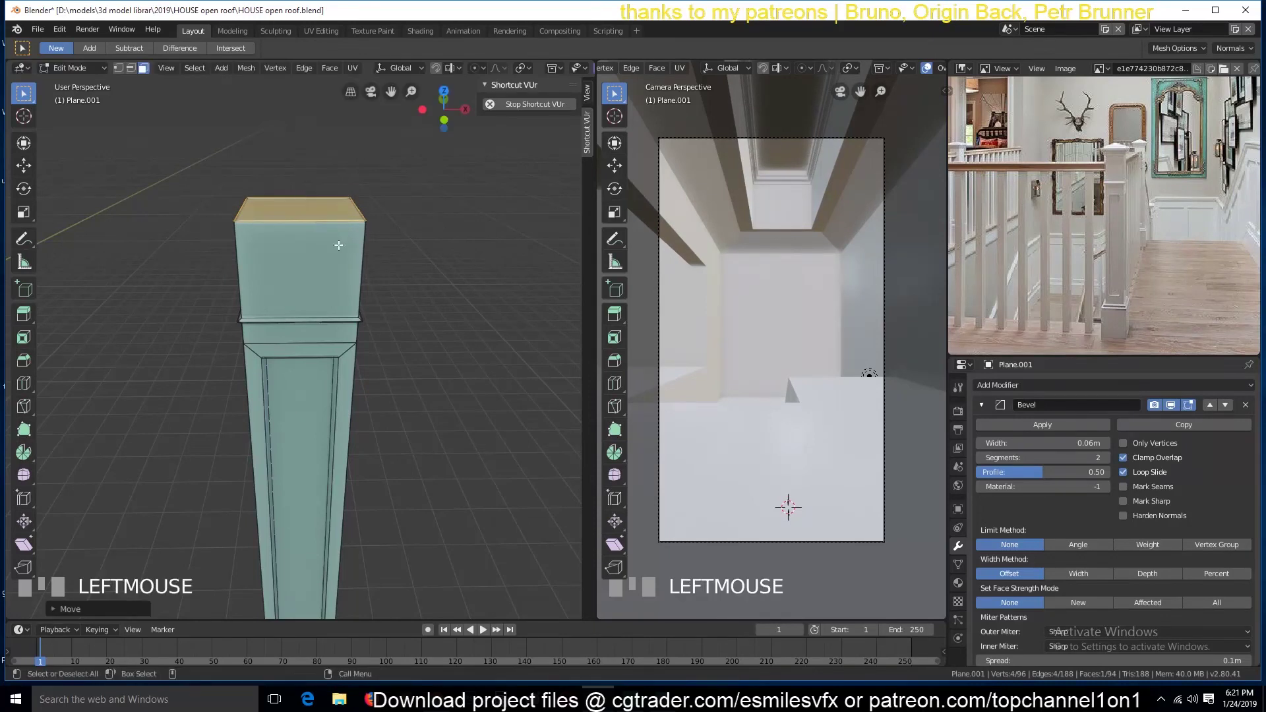
Extrude the post's top face in place, scale it outward by about 1.19, and extrude it up slightly to form the first cap tier
key("grave")
key("e")
right_click(417, 277)
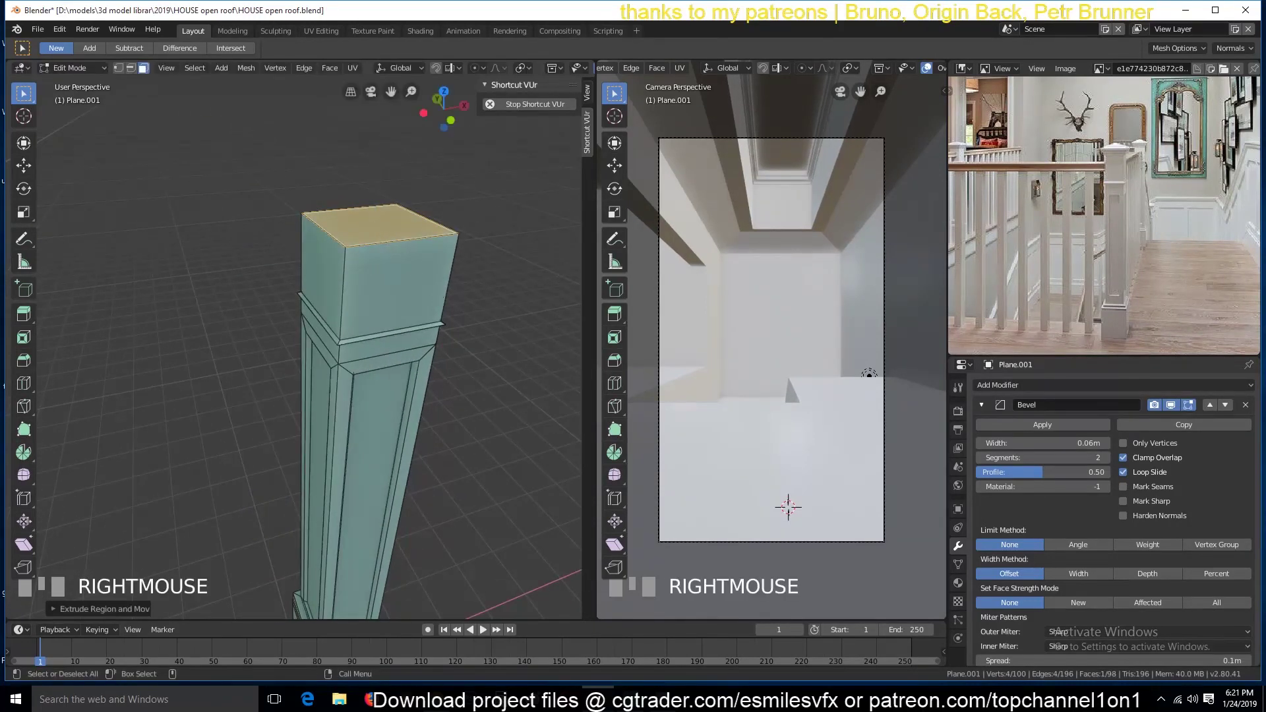
key("s")
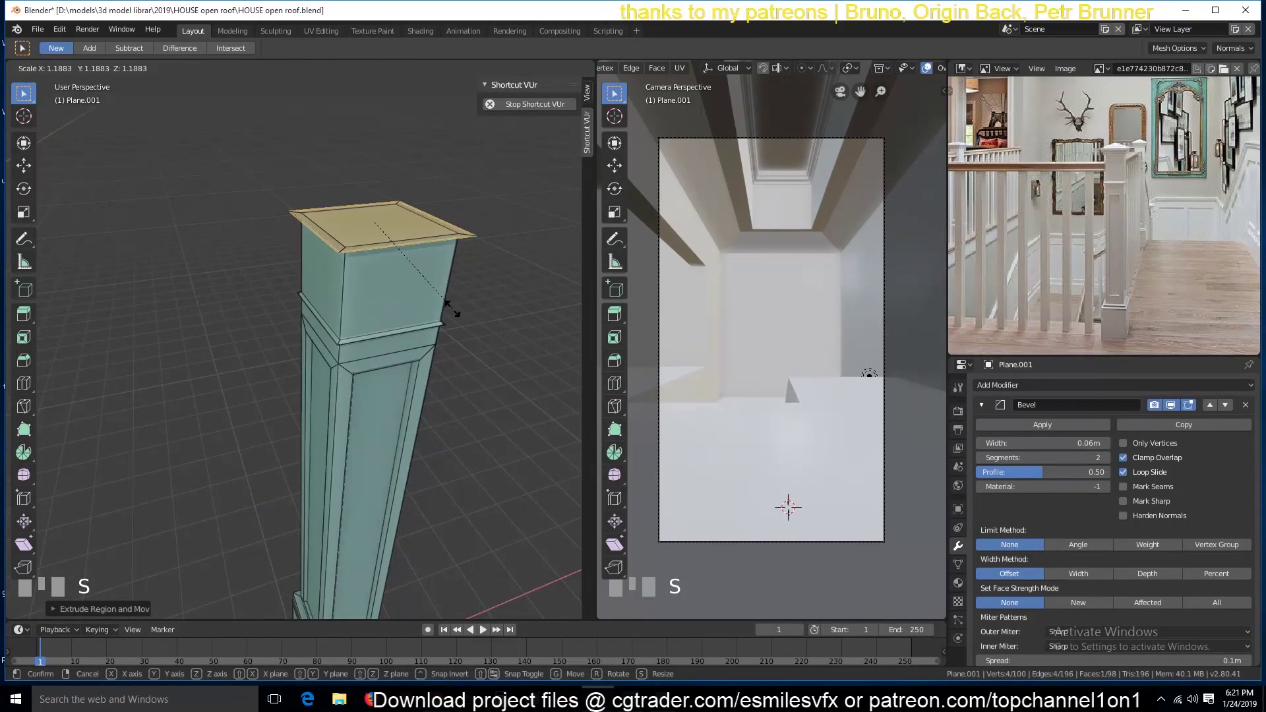
left_click(453, 308)
key("e")
left_click(452, 300)
Extrude the first tier's top face in place, scale it slightly outward, and extrude it up to form a second cap tier
key("e")
right_click(452, 300)
key("s")
left_click(464, 308)
key("e")
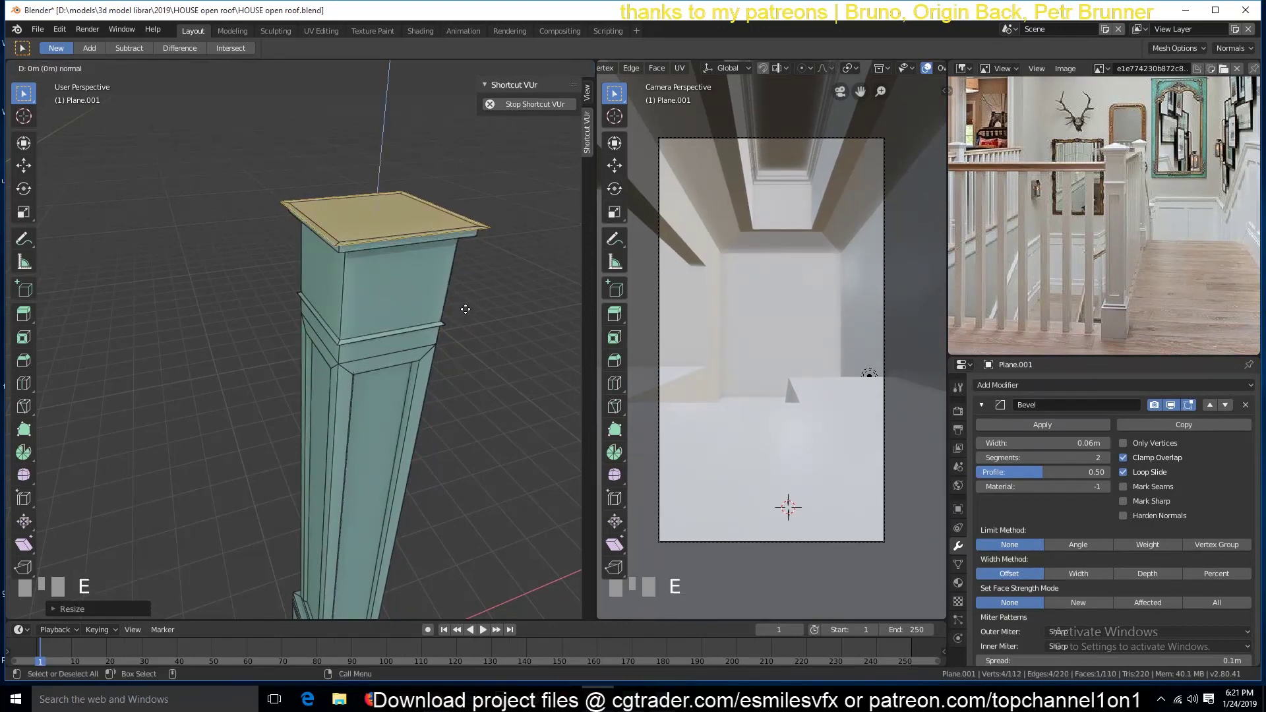
left_click(466, 295)
Add a third, wider cap tier by extruding the top face in place, scaling it outward, and extruding it up
key("e")
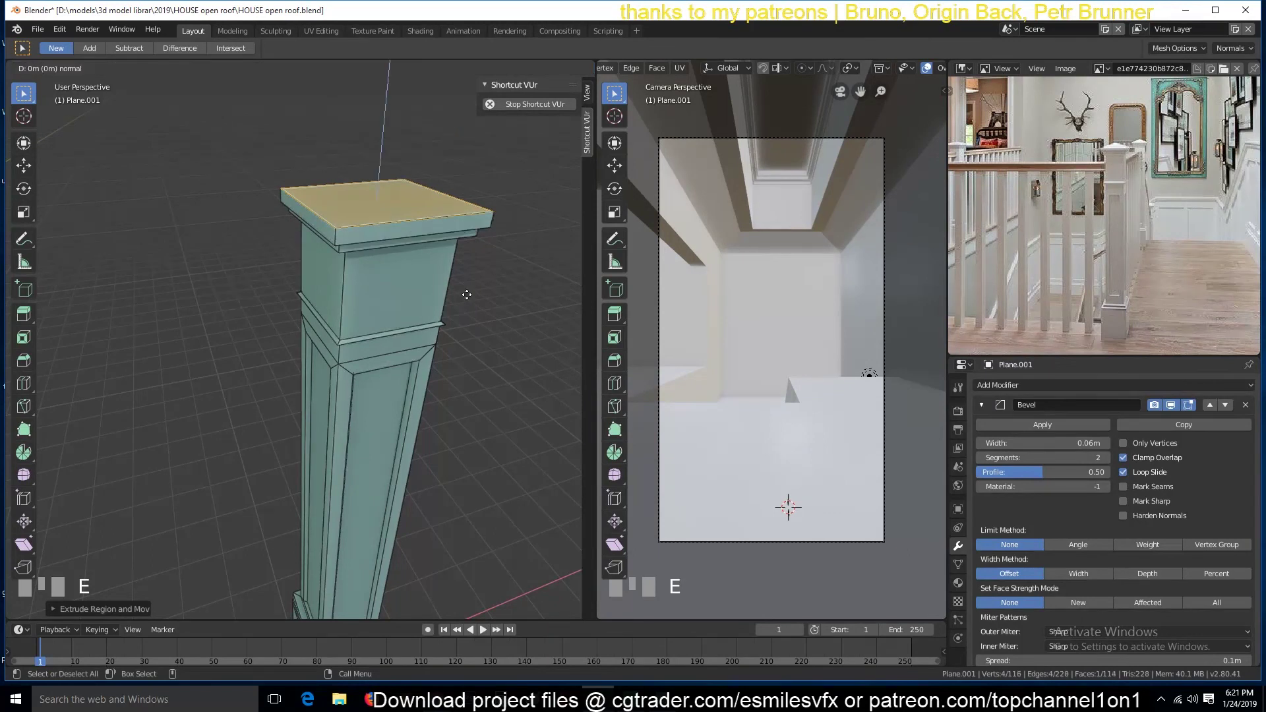
right_click(466, 294)
key("s")
left_click(484, 304)
key("e")
left_click(486, 291)
Form a tapered cap roof by extruding the top face, scaling it inward, raising it about 0.33 m along Z, and shrinking it further
key("e")
right_click(488, 294)
key("s")
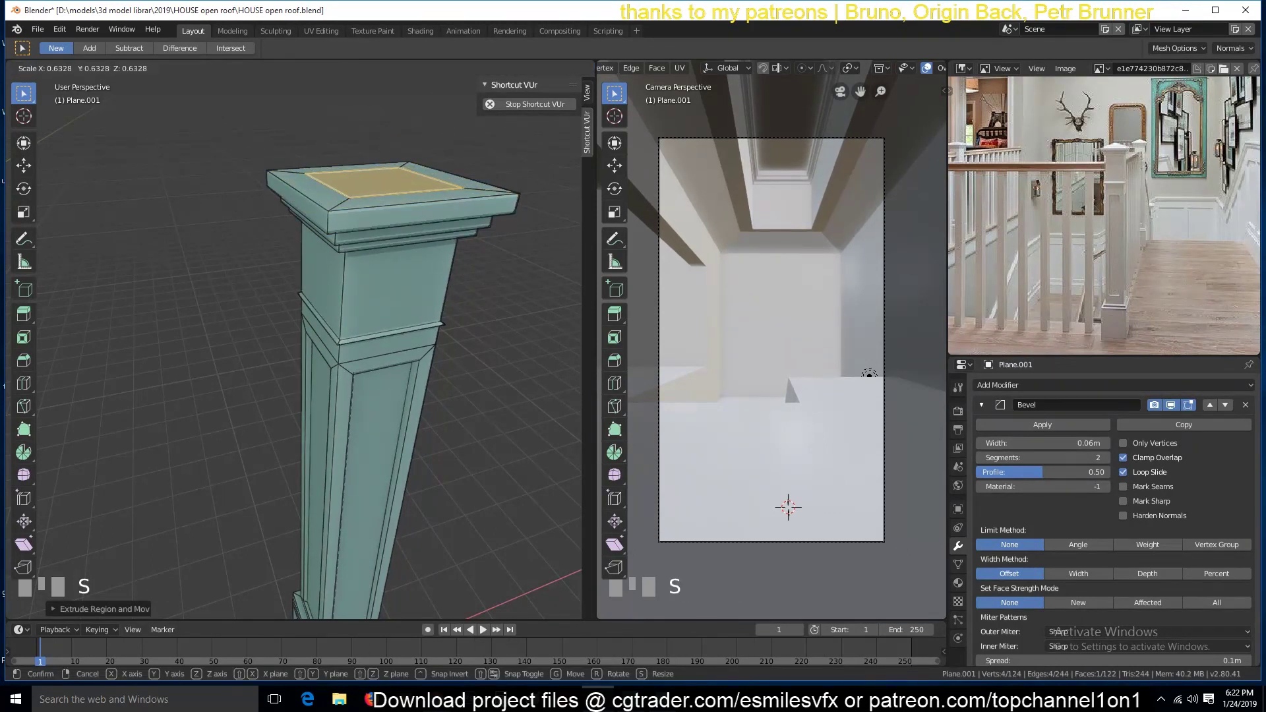
left_click(447, 182)
key("g")
key("z")
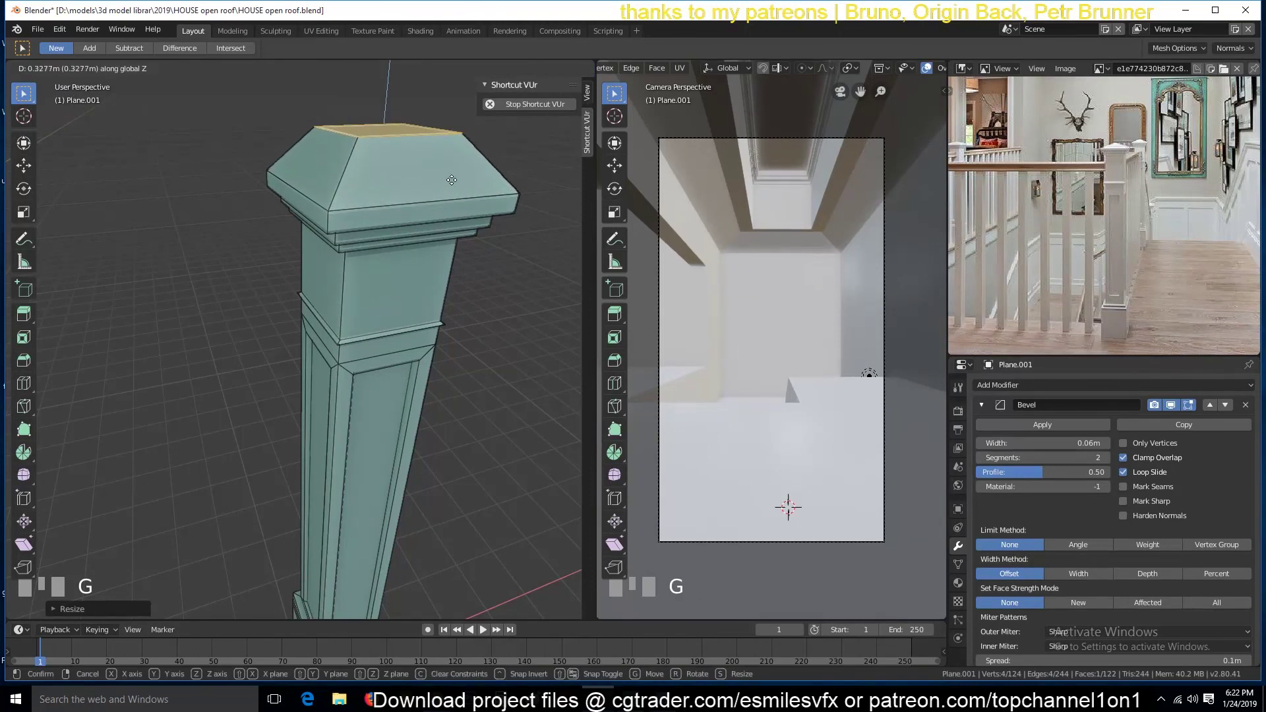
left_click(451, 180)
key("s")
left_click(379, 148)
Add a centred horizontal loop cut around the cap's sloped roof and bevel it about 0.03 m with two segments
key("ctrl+r")
left_click(371, 160)
right_click(372, 159)
key("ctrl+b")
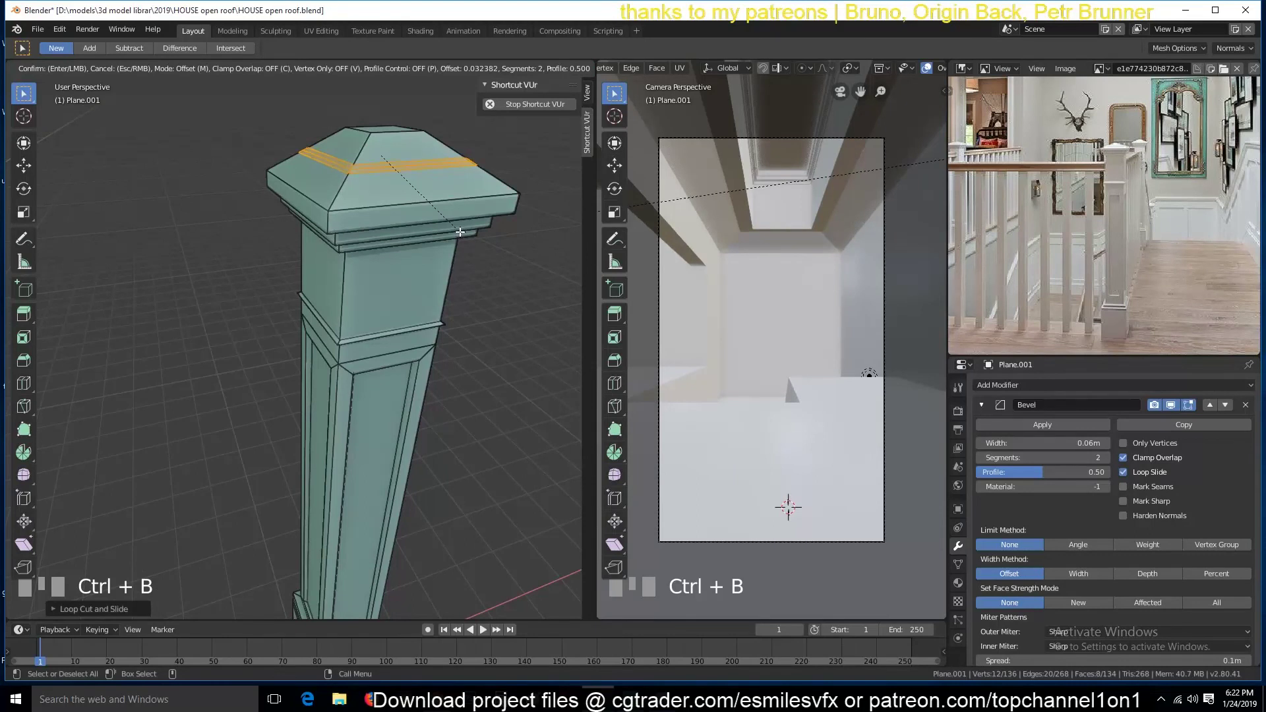
left_click(458, 230)
Scale the middle edge loop of the roof bevel slightly outward to form a ridge around the cap
left_click(405, 167, "alt")
scroll(425, 209, "up", 4)
scroll(425, 209, "down", 2)
middle_click_drag(424, 209, 367, 303)
key("s")
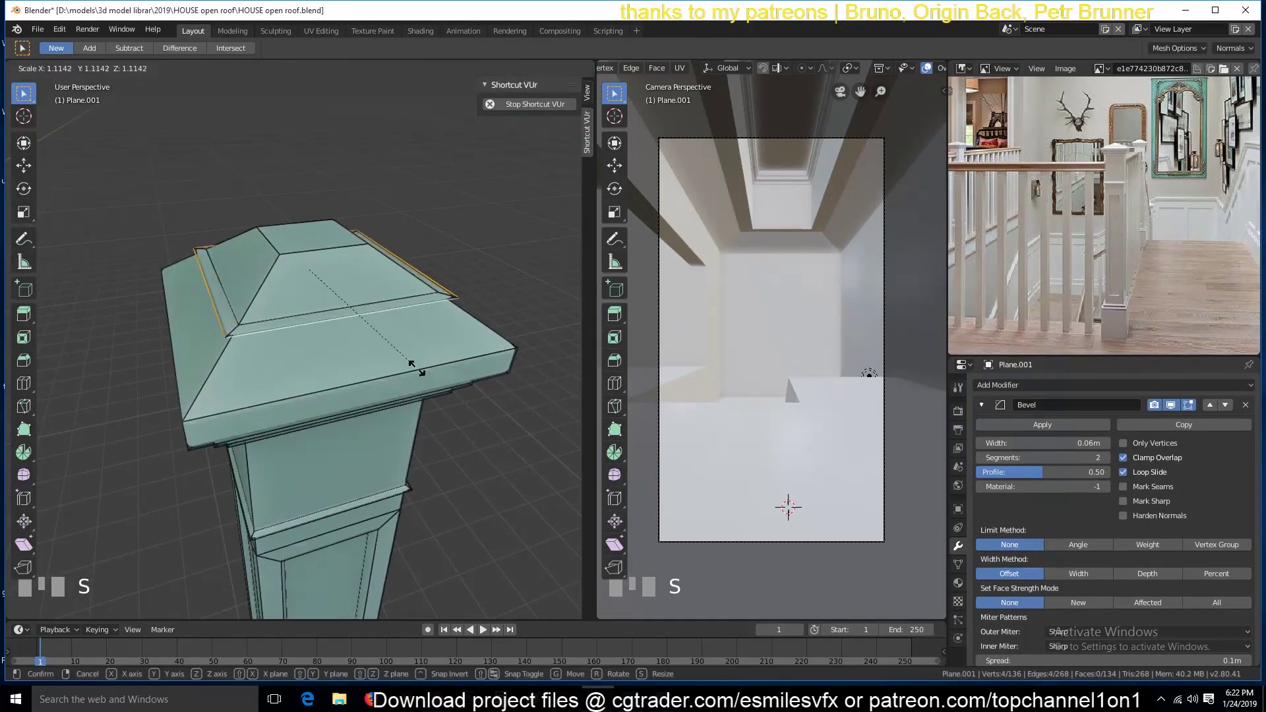
left_click(415, 350)
Slide the edge loop just below the cap's ridge further down the slope
key("Tab")
key("grave")
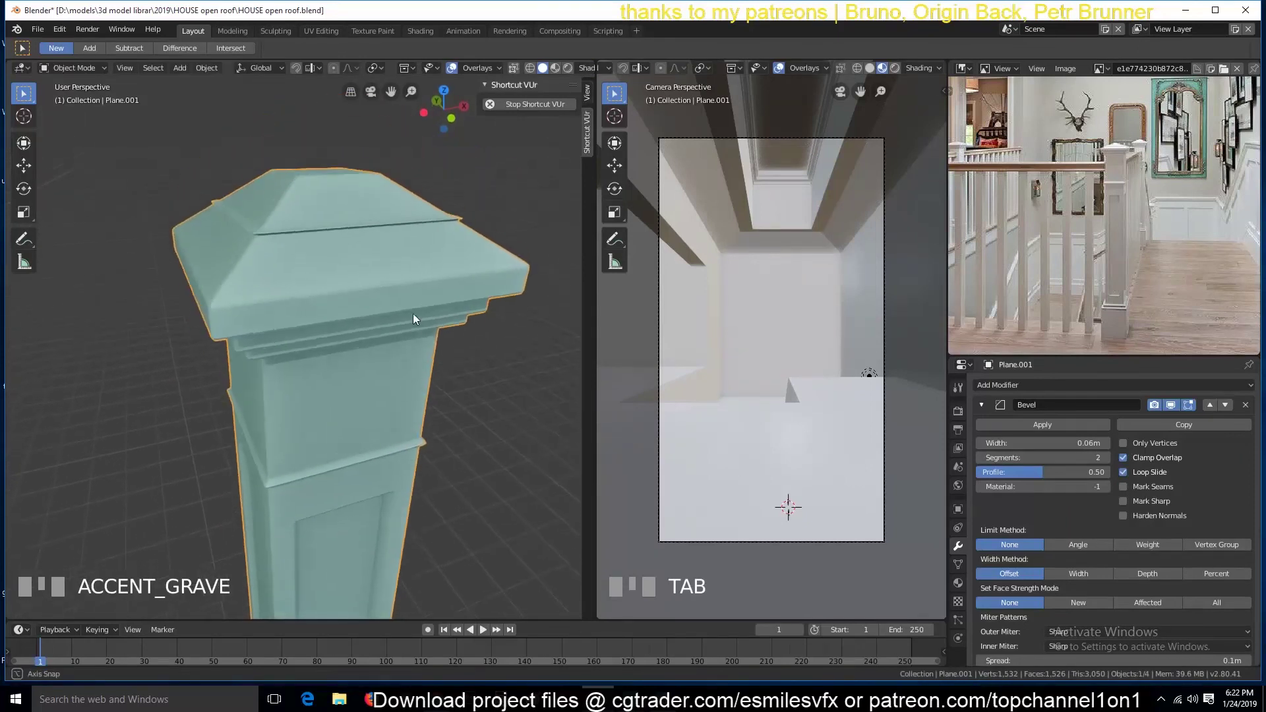
scroll(413, 305, "up", 5)
scroll(417, 308, "down", 3)
scroll(416, 309, "up", 2)
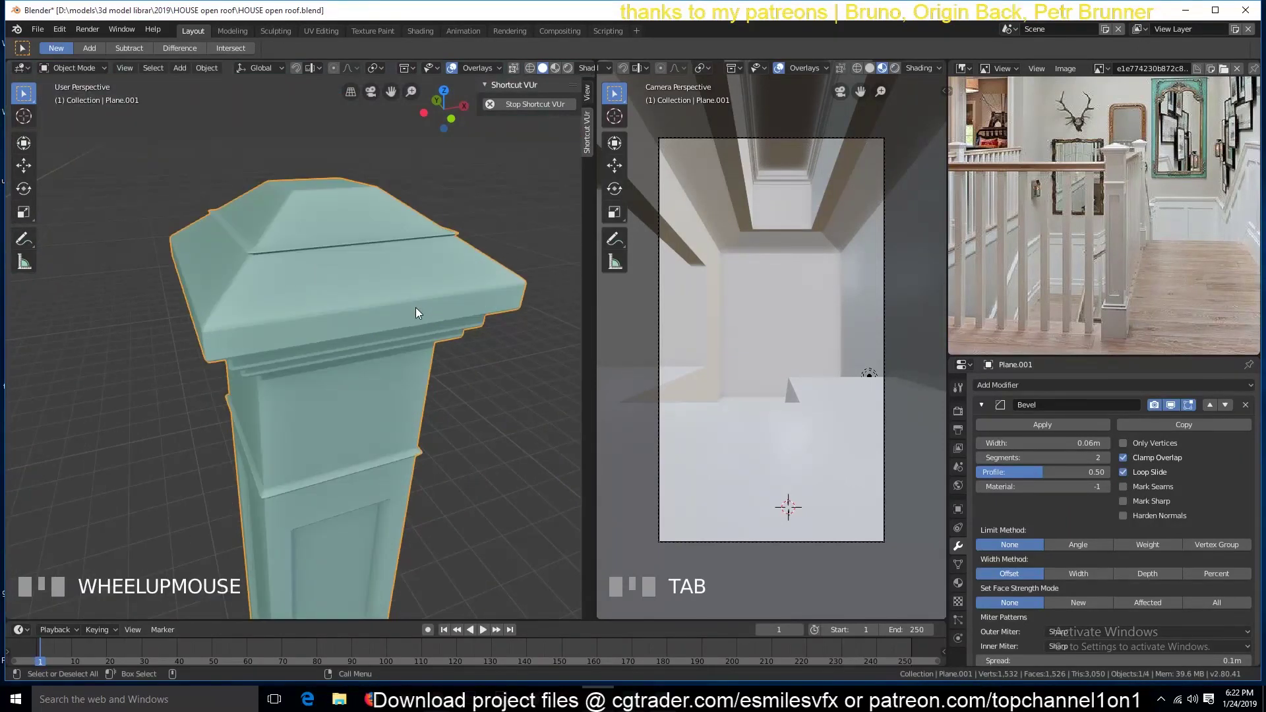
key("Tab")
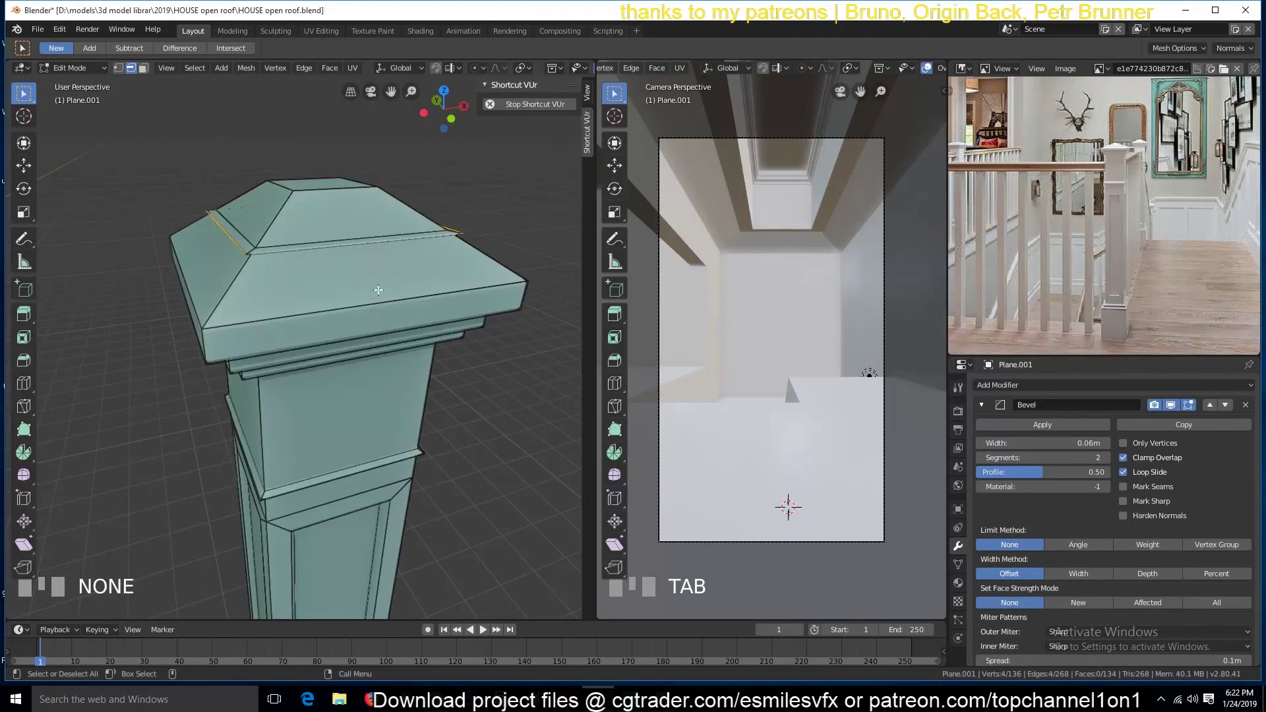
left_click(287, 258, "alt")
key("grave")
left_click(299, 165, "alt")
left_click(305, 165, "alt")
key("g")
key("Escape")
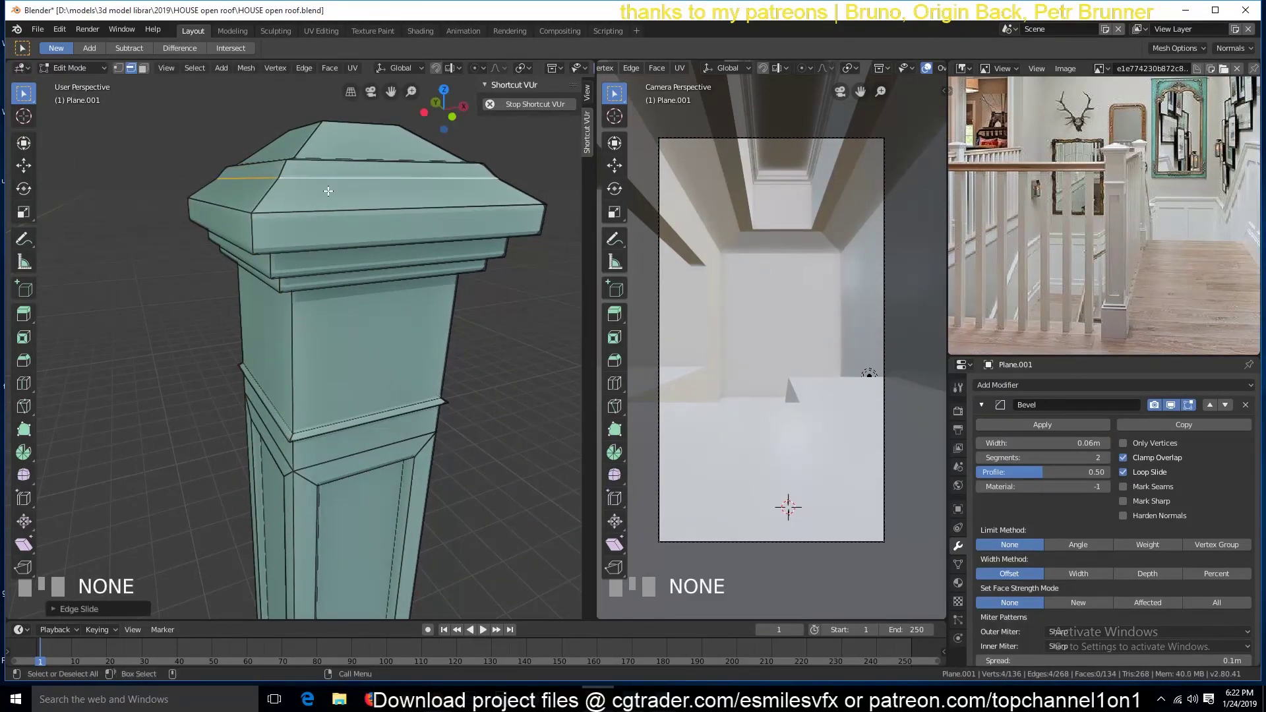
Scale the edge loop below the cap's ridge slightly inward to create a stepped, concave transition in the roof
key("grave")
left_click(325, 209)
key("Tab")
key("Tab")
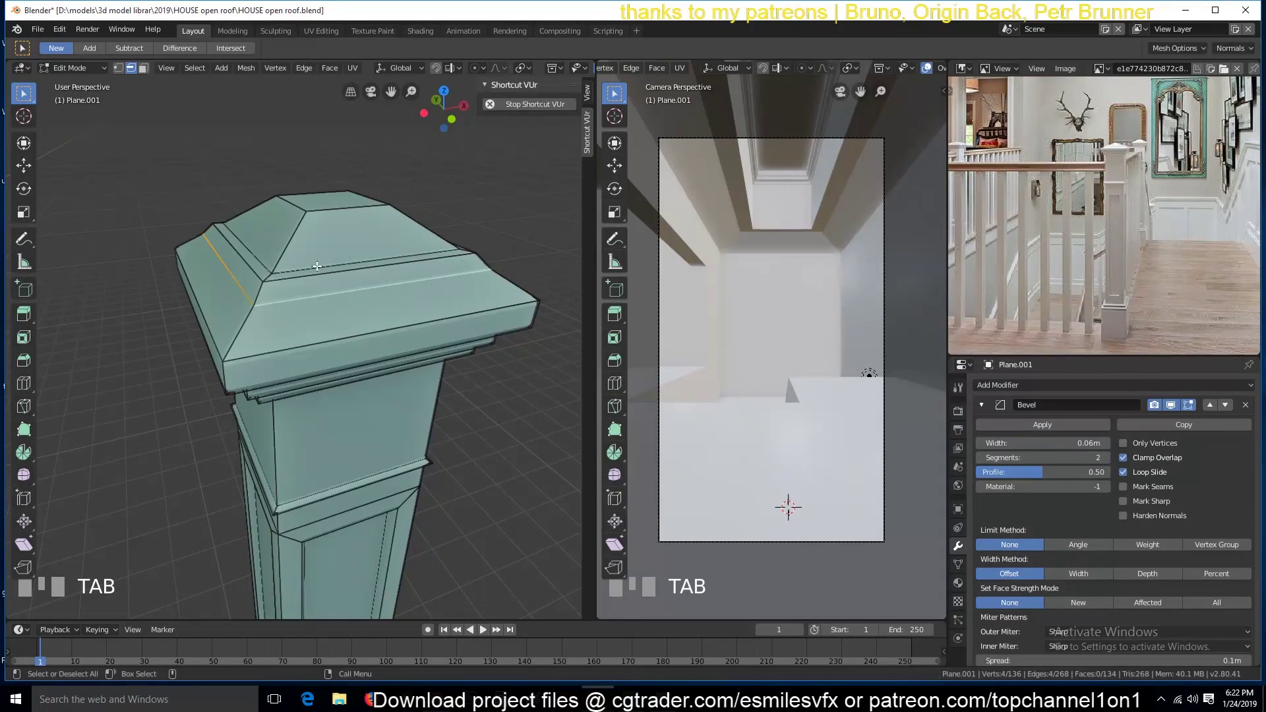
left_click(319, 281, "alt")
left_click(314, 297, "alt")
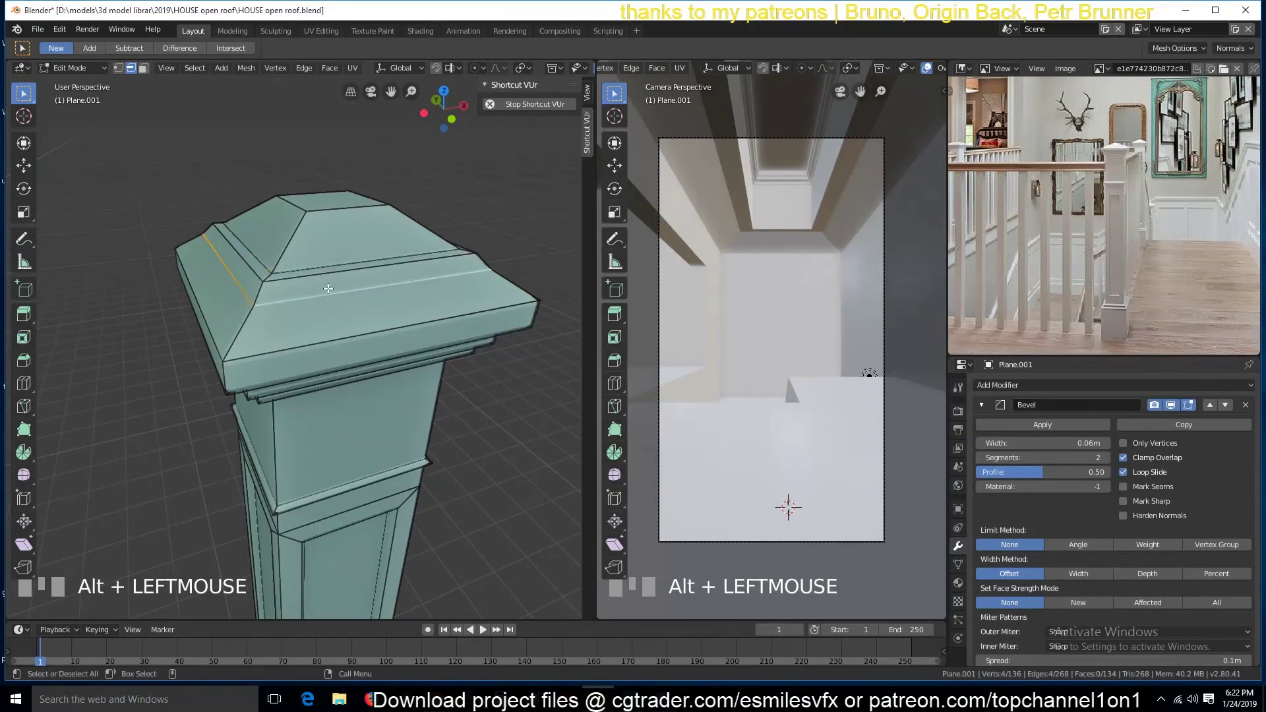
key("s")
left_click(437, 327)
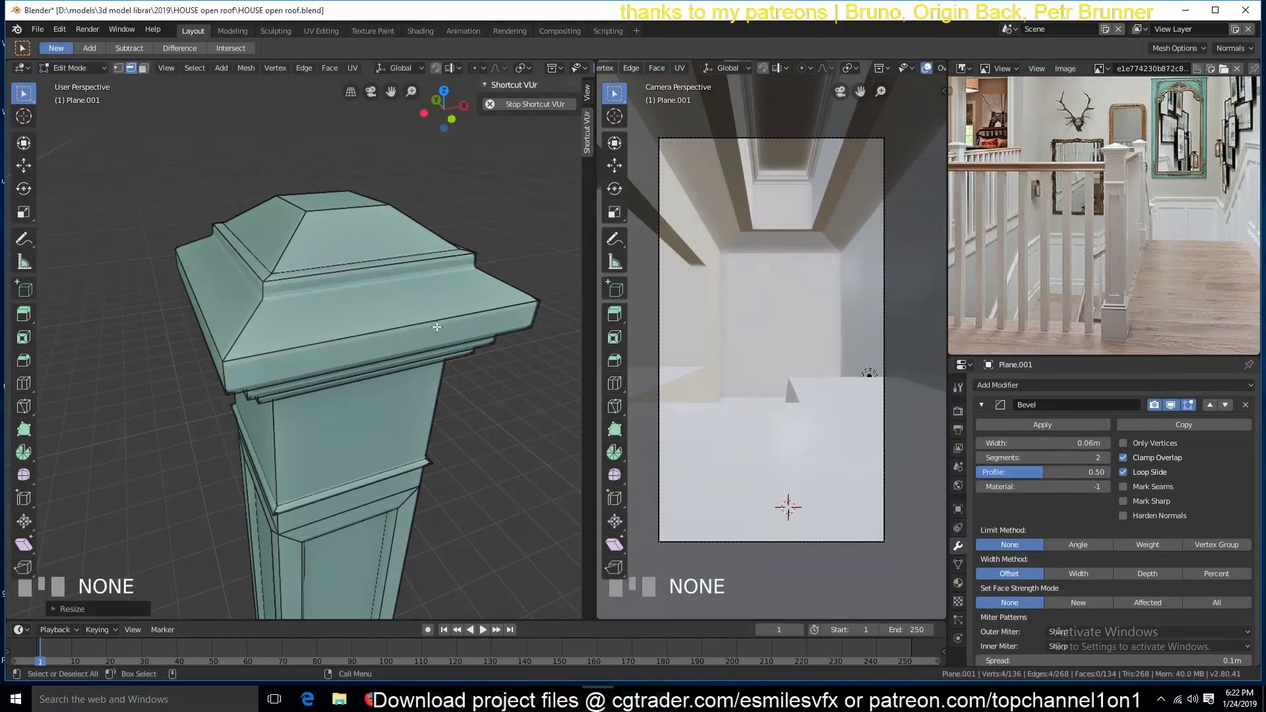
Select the small flat face on top of the post cap in face mode
key("Tab")
key("grave")
scroll(402, 326, "up", 5)
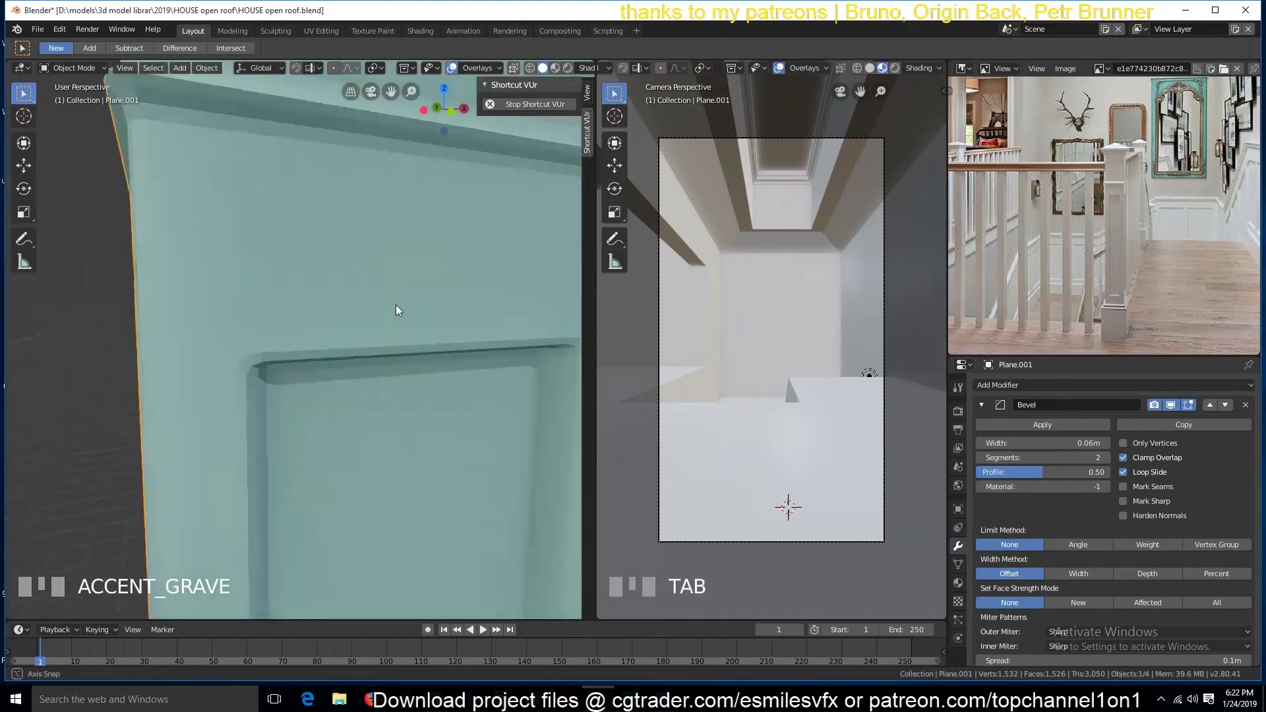
scroll(394, 293, "down", 5)
scroll(403, 387, "up", 1)
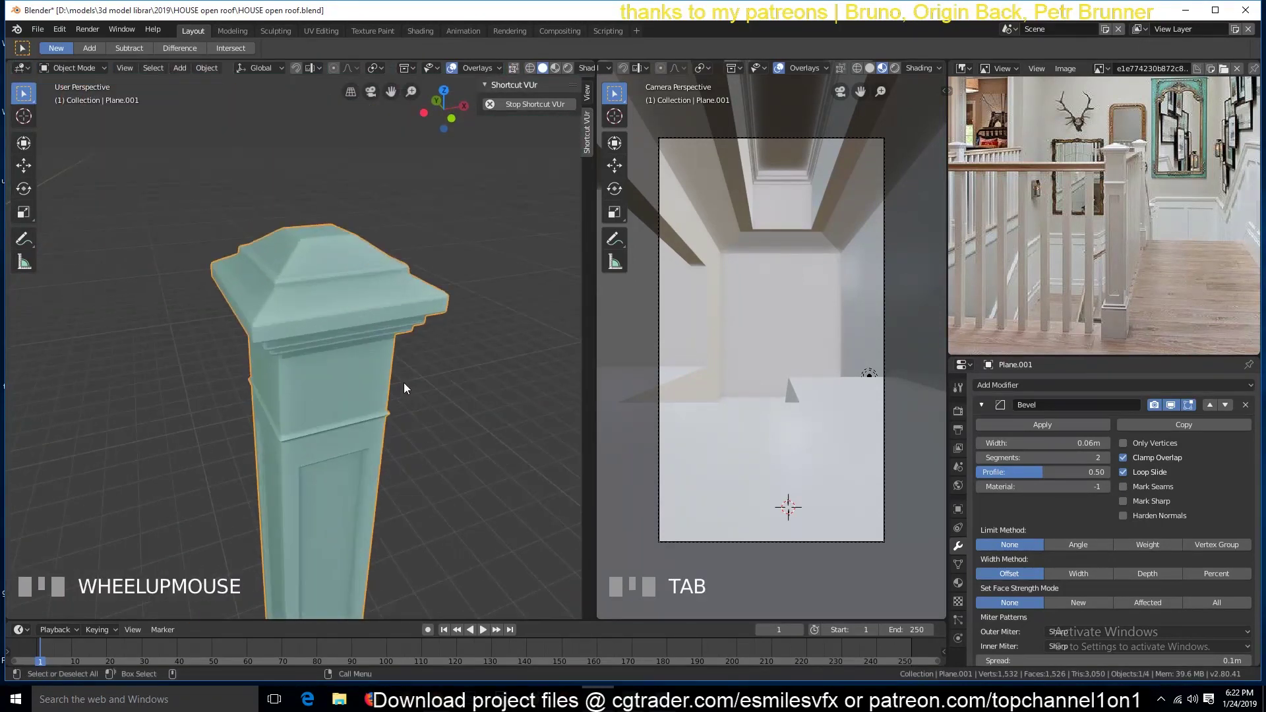
key("Tab")
key("grave")
key("3")
left_click(307, 291)
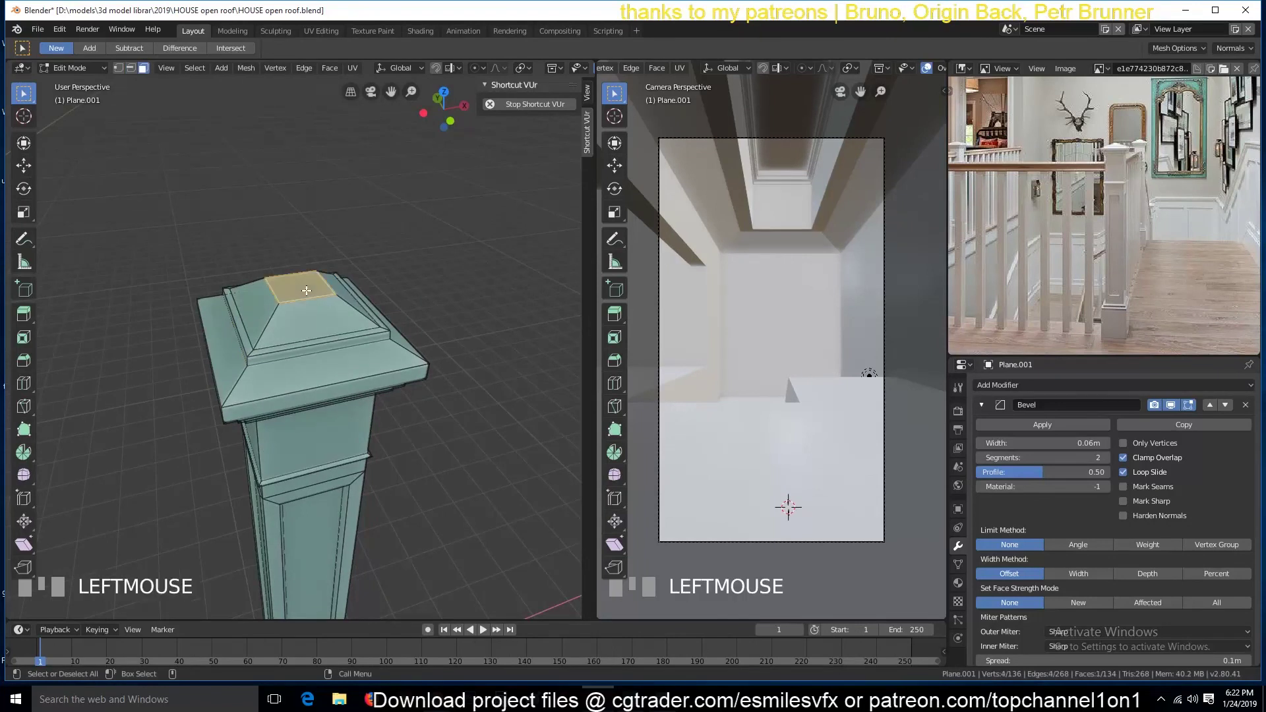
scroll(353, 287, "up", 3)
scroll(354, 290, "down", 2)
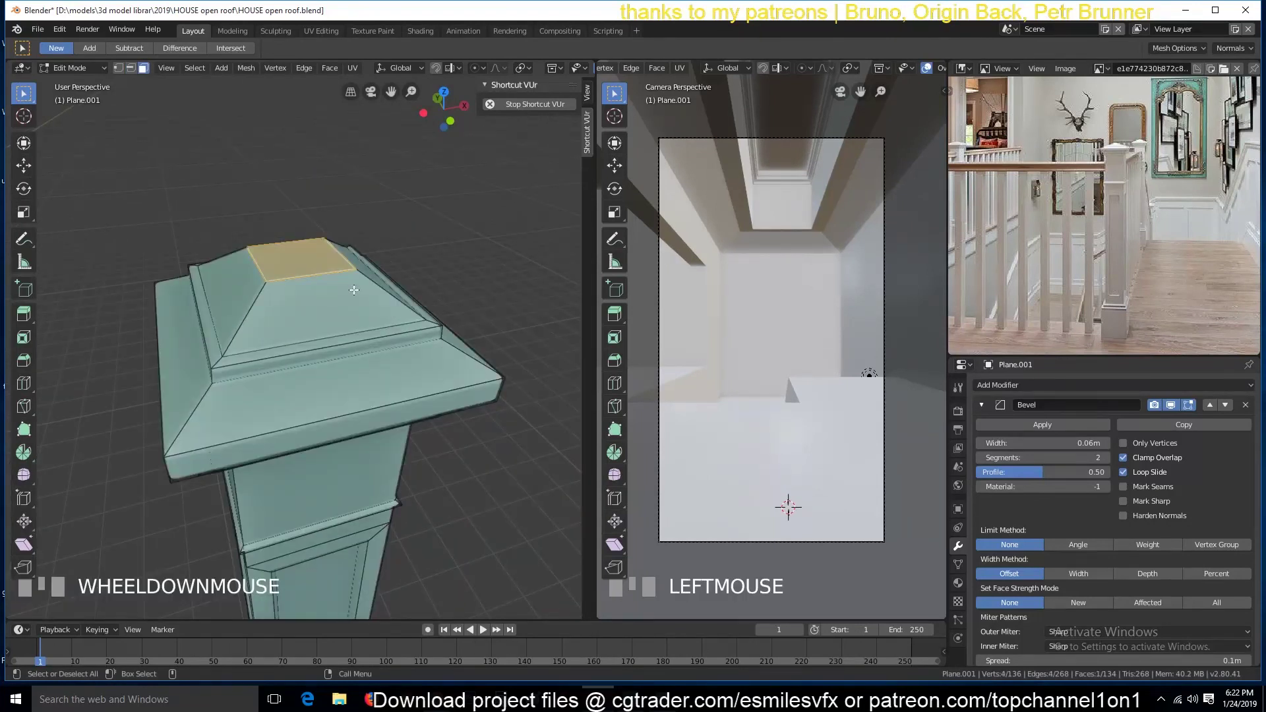